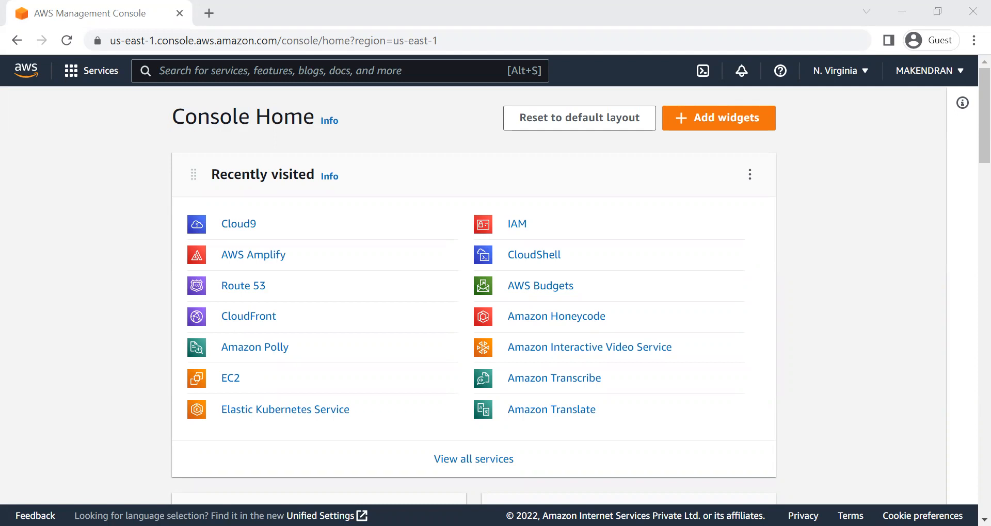
Step: Search the AWS console for cloud9 and open the Cloud9 service
{"action": "left_click", "coordinate": [392, 245]}
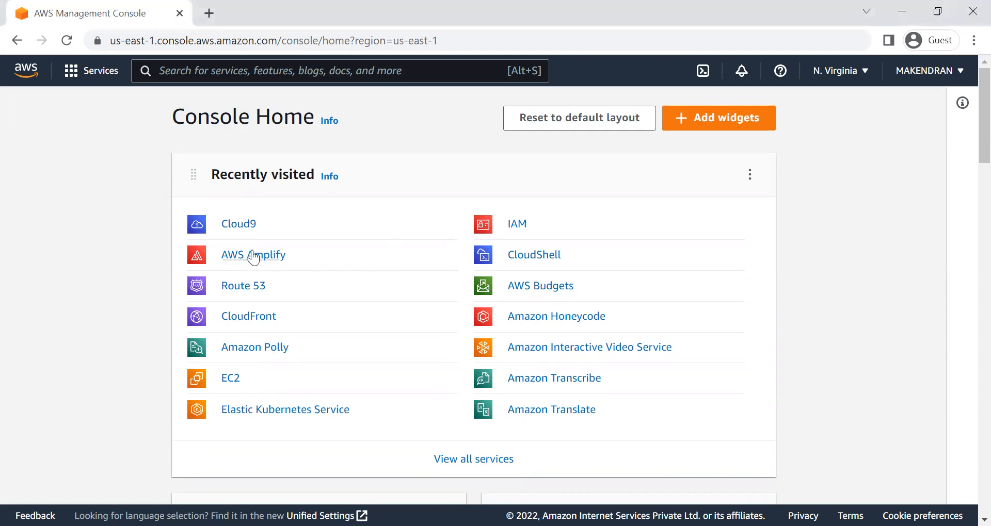
{"action": "left_click", "coordinate": [205, 72]}
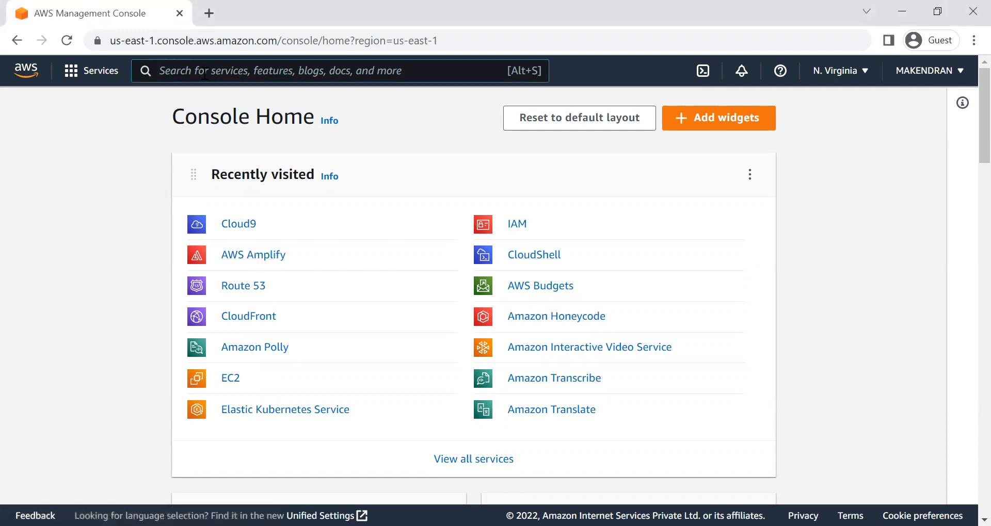
{"action": "type", "text": "cloud9"}
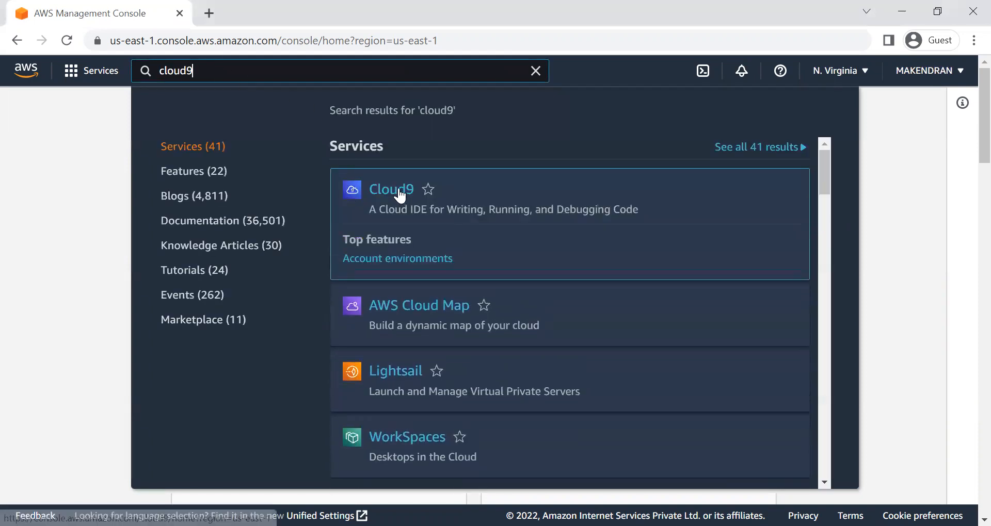
{"action": "left_click", "coordinate": [400, 195]}
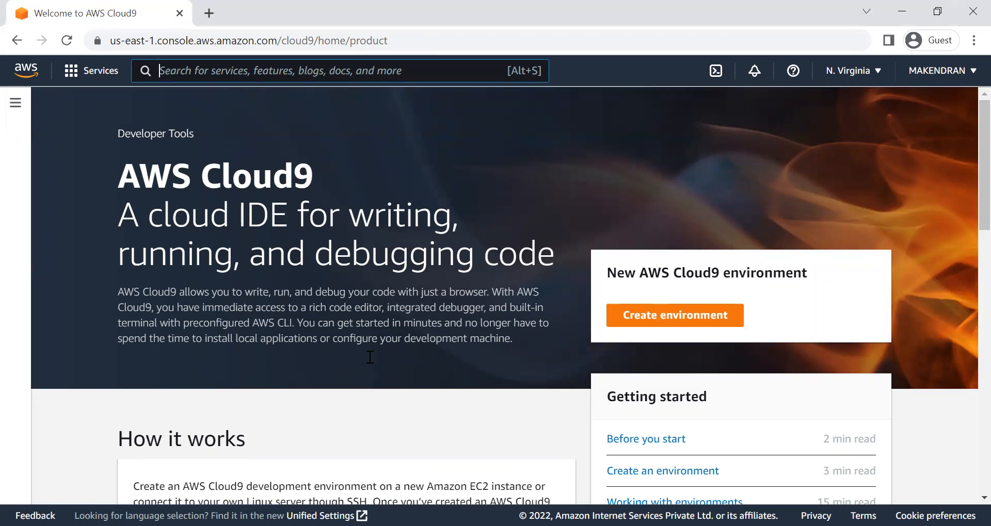
Step: Start creating a new Cloud9 environment and name it hugo-on-amplify
{"action": "left_click", "coordinate": [647, 319]}
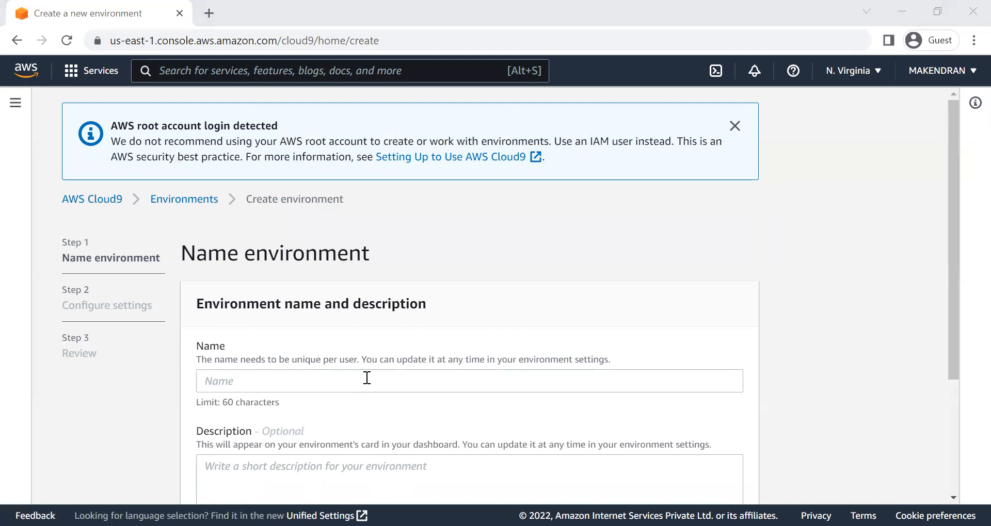
{"action": "left_click", "coordinate": [304, 374]}
{"action": "type", "text": "hugo-on-amplify"}
{"action": "scroll", "coordinate": [304, 373], "scroll_direction": "down", "scroll_amount": 3}
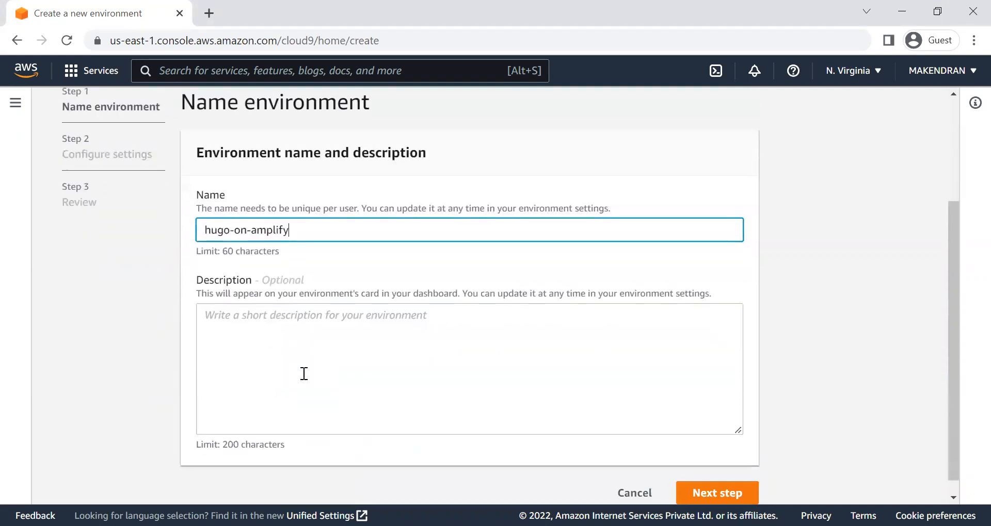
Step: Describe the environment as "The Cloud9 IDE is used to develop code that works with Hugo on the AWS amplify" and continue to its settings
{"action": "key", "text": "alt+Tab"}
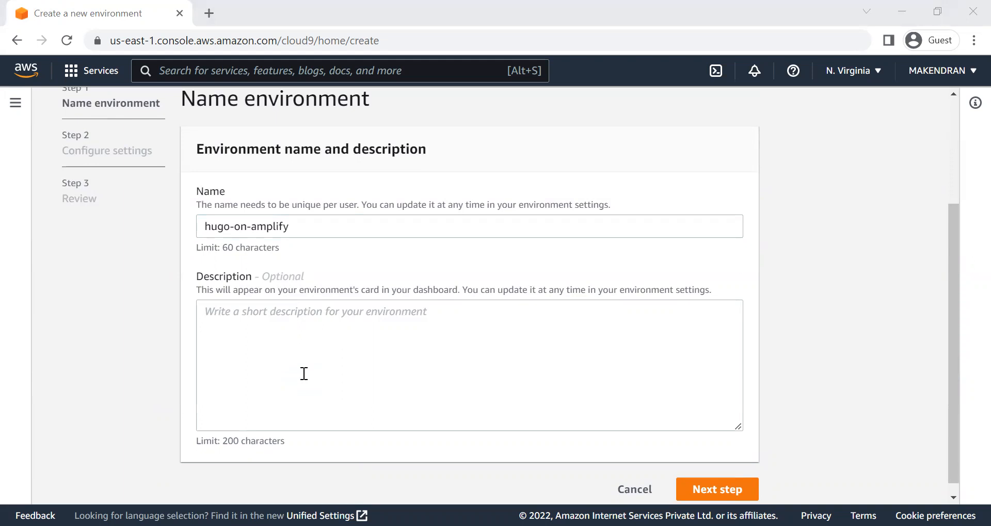
{"action": "left_click", "coordinate": [371, 369]}
{"action": "type", "text": "T"}
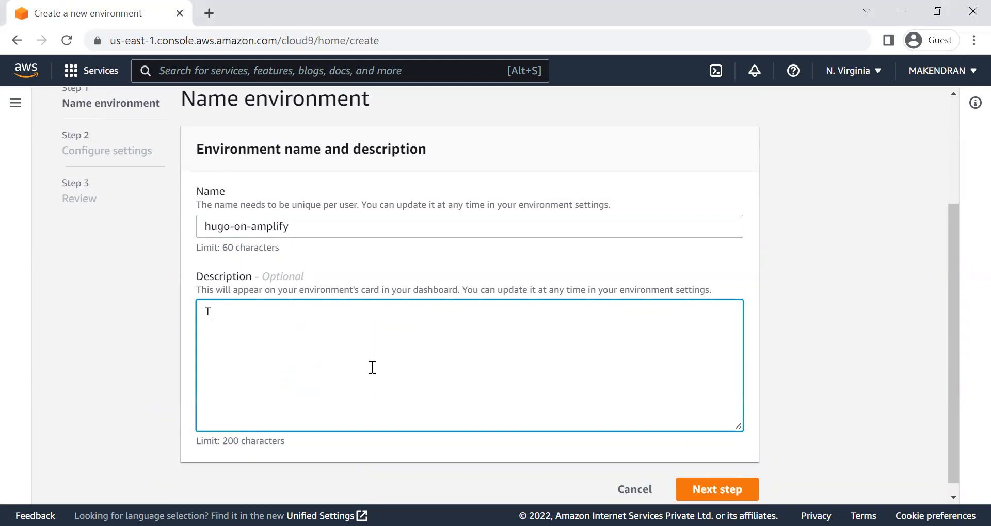
{"action": "type", "text": "he Cloud9IDe"}
{"action": "key", "text": "BackSpace"}
{"action": "key", "text": "BackSpace"}
{"action": "key", "text": "BackSpace"}
{"action": "type", "text": "IDE is used to d"}
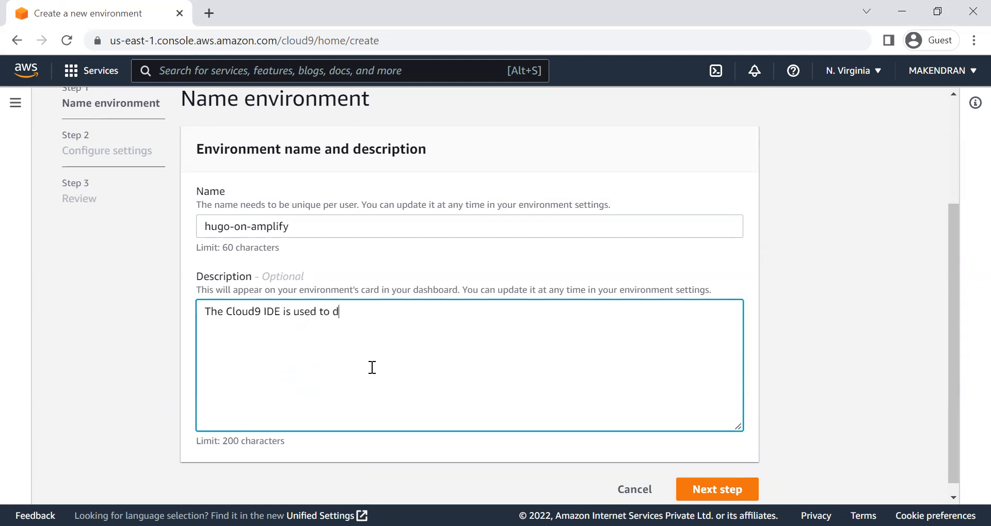
{"action": "type", "text": "evelop code that works "}
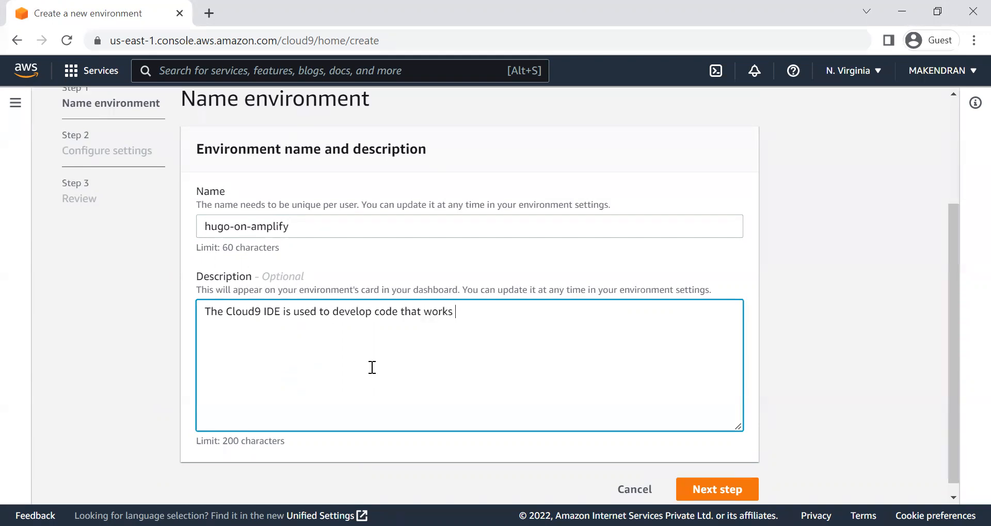
{"action": "type", "text": "with Hugo on the AWS amplify"}
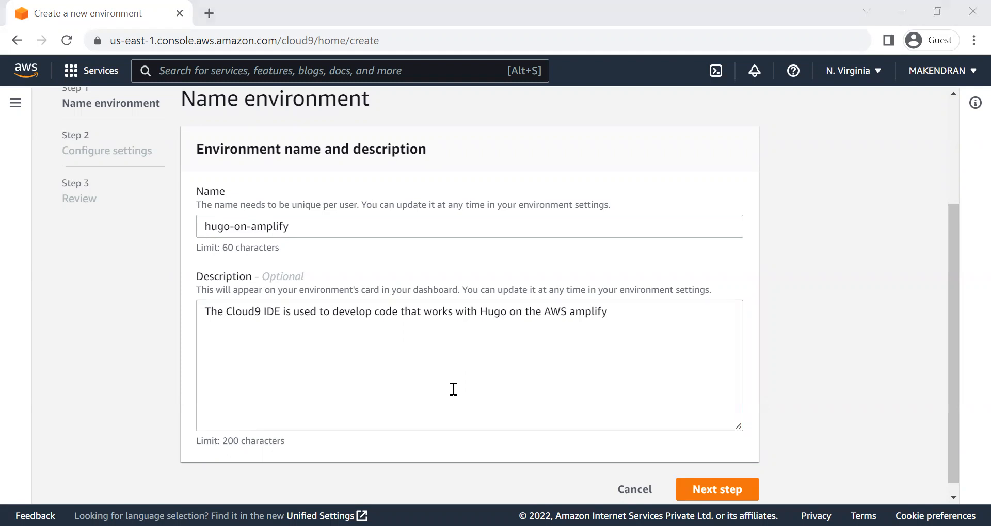
{"action": "left_click", "coordinate": [731, 490]}
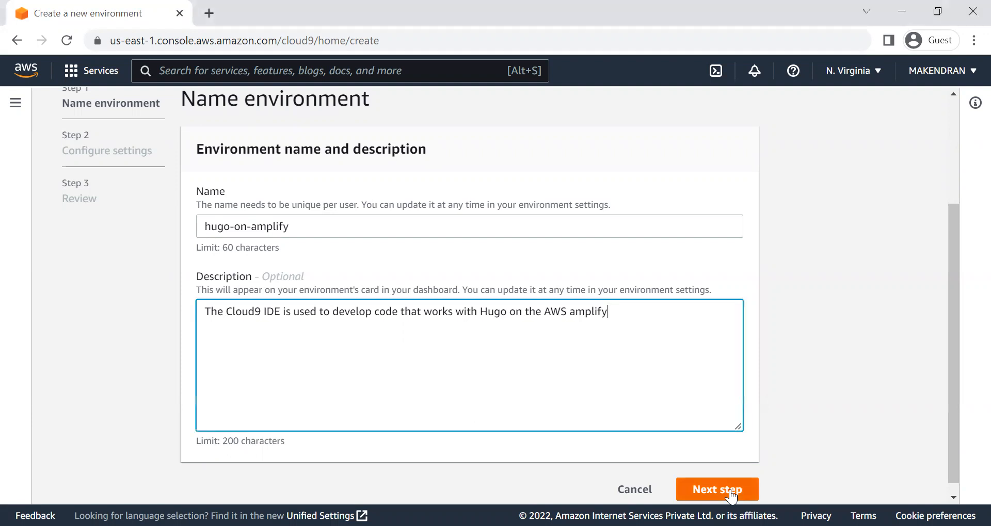
{"action": "left_click", "coordinate": [729, 490]}
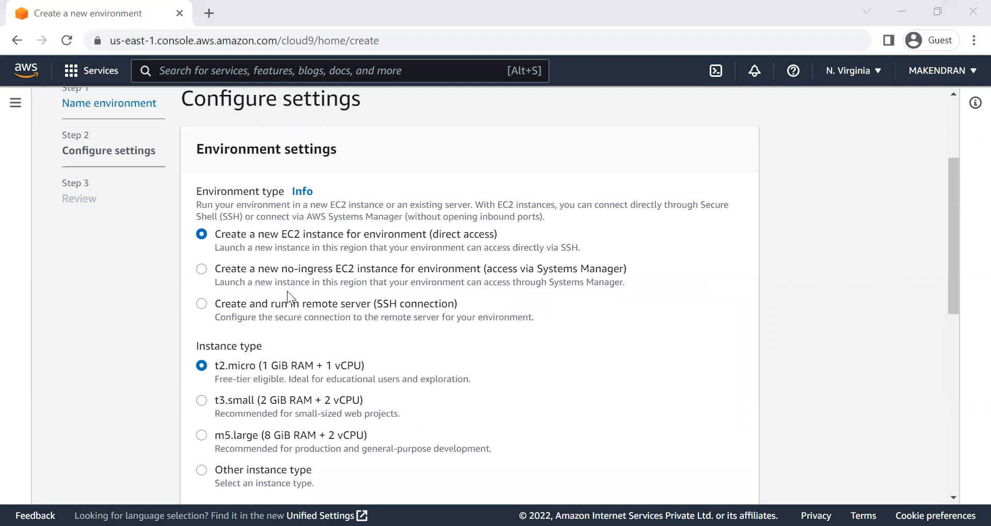
Step: Select a new EC2 instance with direct access as the environment type, keeping t2.micro and Amazon Linux 2
{"action": "left_click", "coordinate": [285, 238]}
{"action": "left_click", "coordinate": [273, 192]}
{"action": "scroll", "coordinate": [273, 192], "scroll_direction": "down", "scroll_amount": 4}
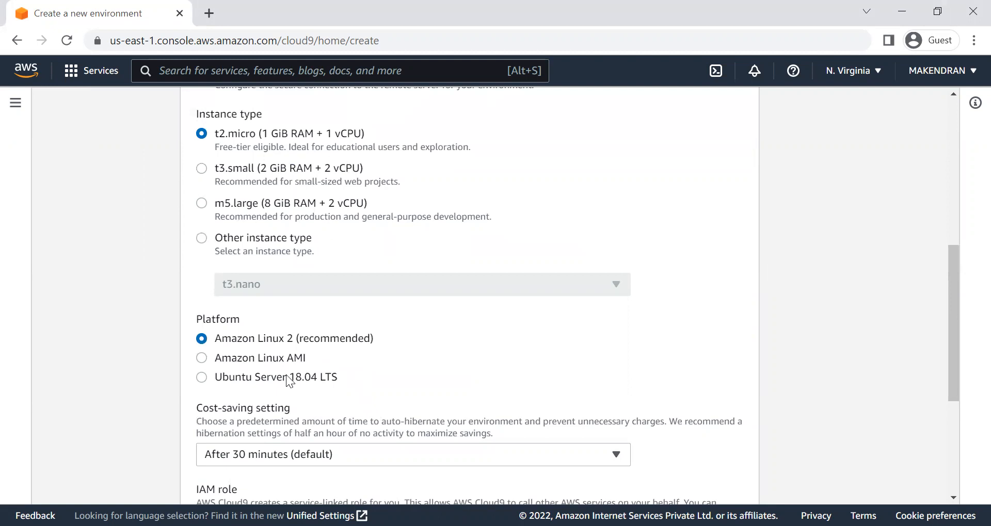
{"action": "scroll", "coordinate": [288, 376], "scroll_direction": "down", "scroll_amount": 1}
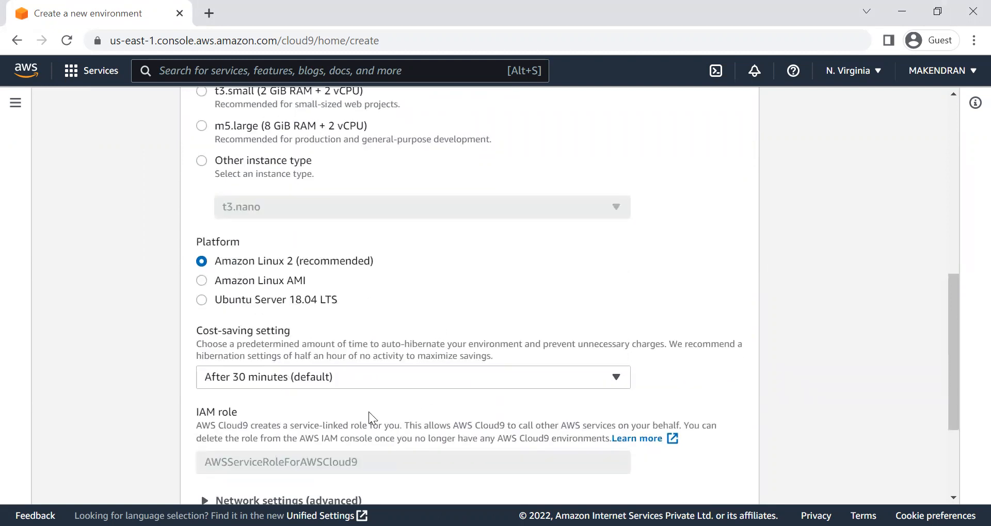
{"action": "scroll", "coordinate": [370, 413], "scroll_direction": "down", "scroll_amount": 3}
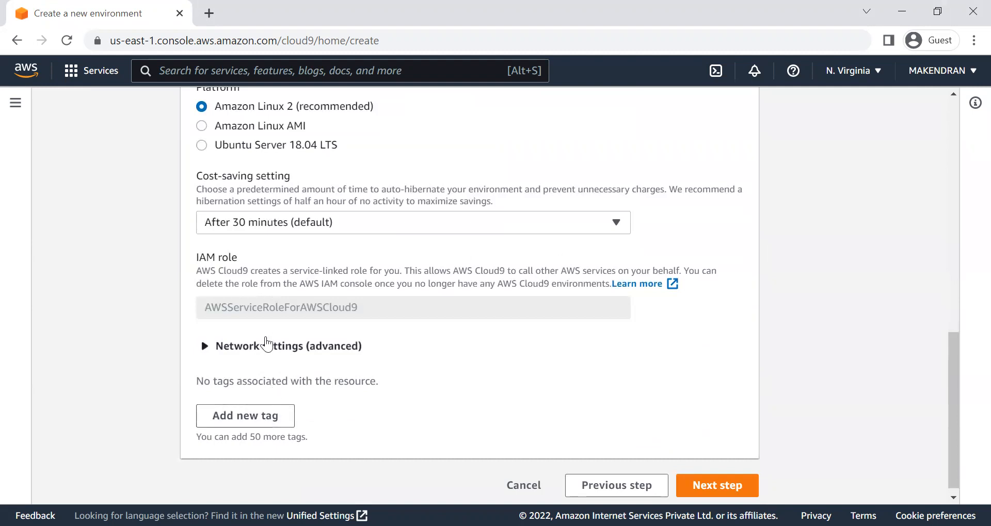
Step: Check the advanced network settings, leave the default VPC and subnet, and continue to the review
{"action": "left_click", "coordinate": [265, 349]}
{"action": "scroll", "coordinate": [247, 348], "scroll_direction": "down", "scroll_amount": 3}
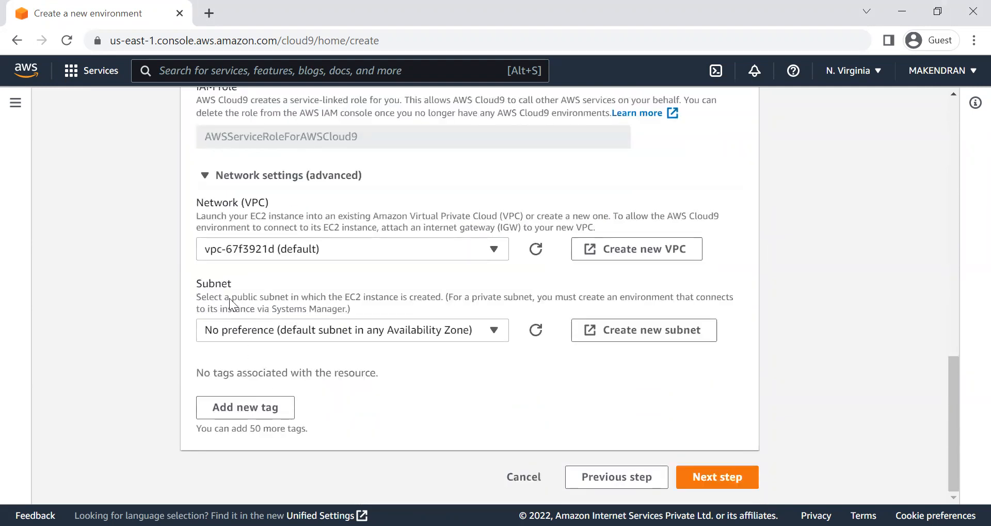
{"action": "left_click", "coordinate": [264, 192]}
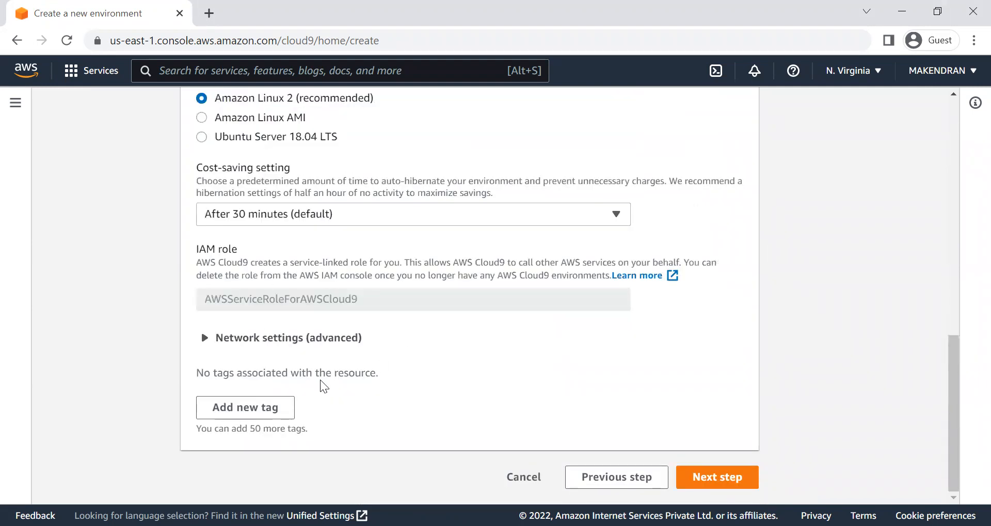
{"action": "scroll", "coordinate": [279, 291], "scroll_direction": "up", "scroll_amount": 3}
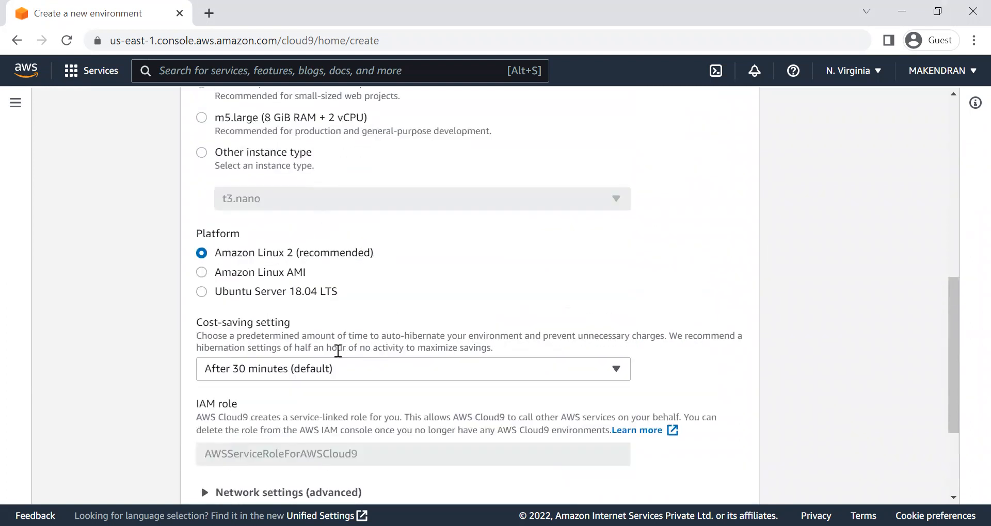
{"action": "scroll", "coordinate": [369, 268], "scroll_direction": "down", "scroll_amount": 3}
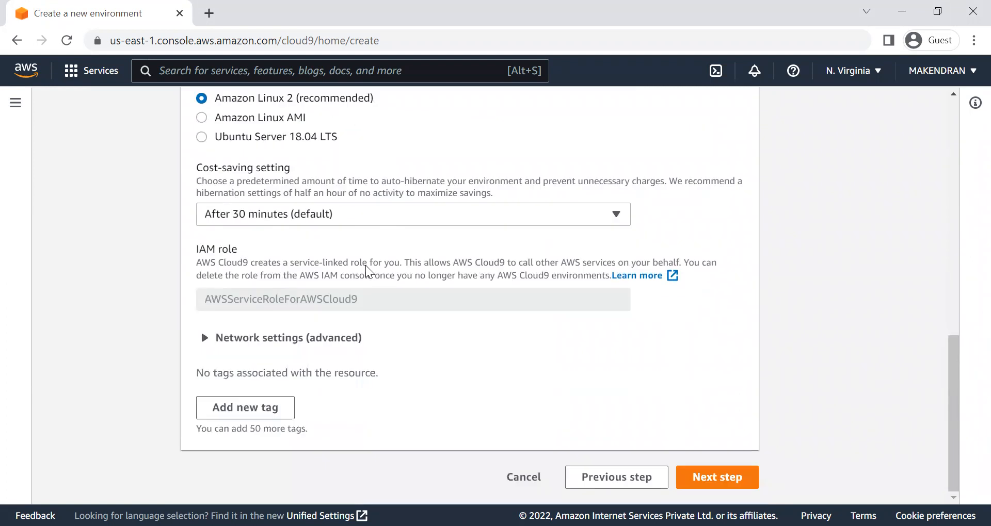
{"action": "left_click", "coordinate": [723, 484]}
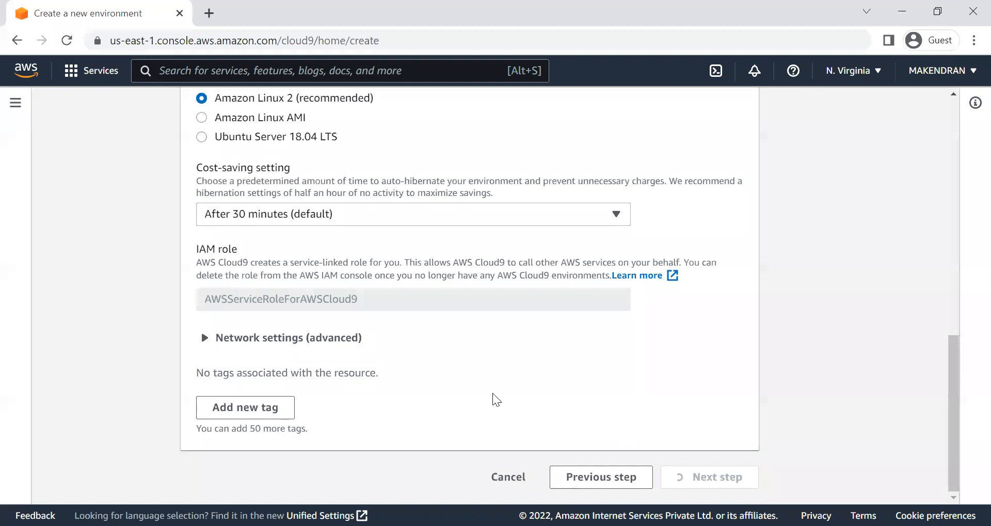
Step: Review the hugo-on-amplify environment's name and settings and create the environment
{"action": "scroll", "coordinate": [413, 382], "scroll_direction": "up", "scroll_amount": 2}
{"action": "scroll", "coordinate": [411, 385], "scroll_direction": "up", "scroll_amount": 5}
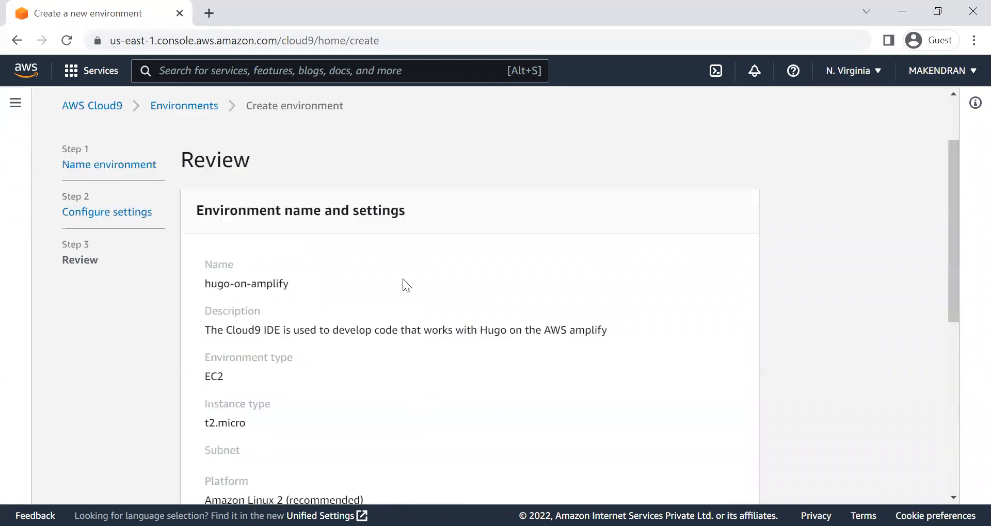
{"action": "scroll", "coordinate": [401, 303], "scroll_direction": "down", "scroll_amount": 6}
{"action": "scroll", "coordinate": [364, 346], "scroll_direction": "up", "scroll_amount": 5}
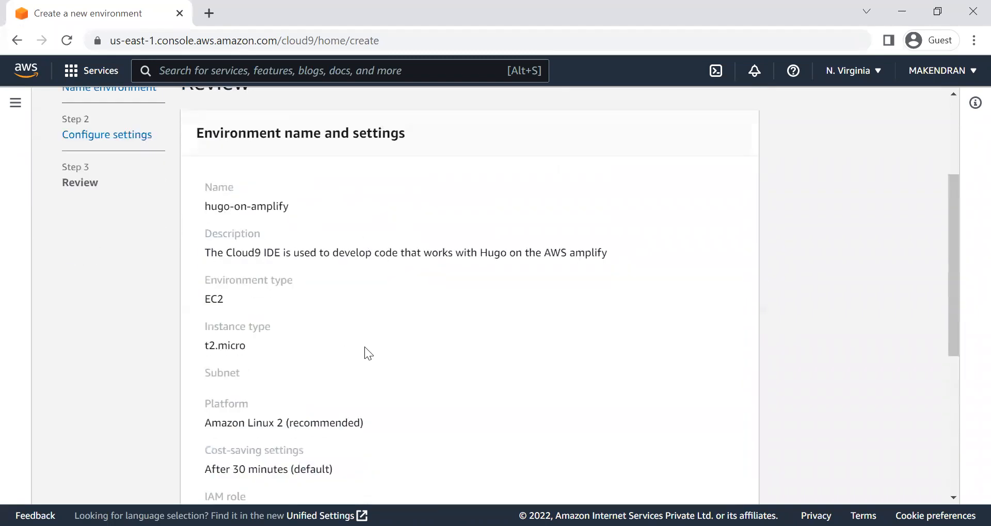
{"action": "scroll", "coordinate": [364, 342], "scroll_direction": "down", "scroll_amount": 6}
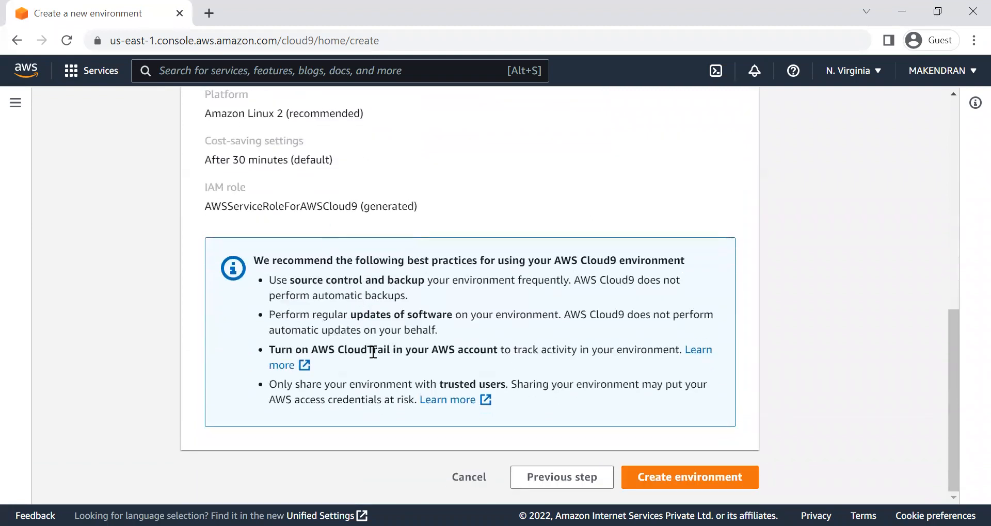
{"action": "left_click", "coordinate": [722, 477]}
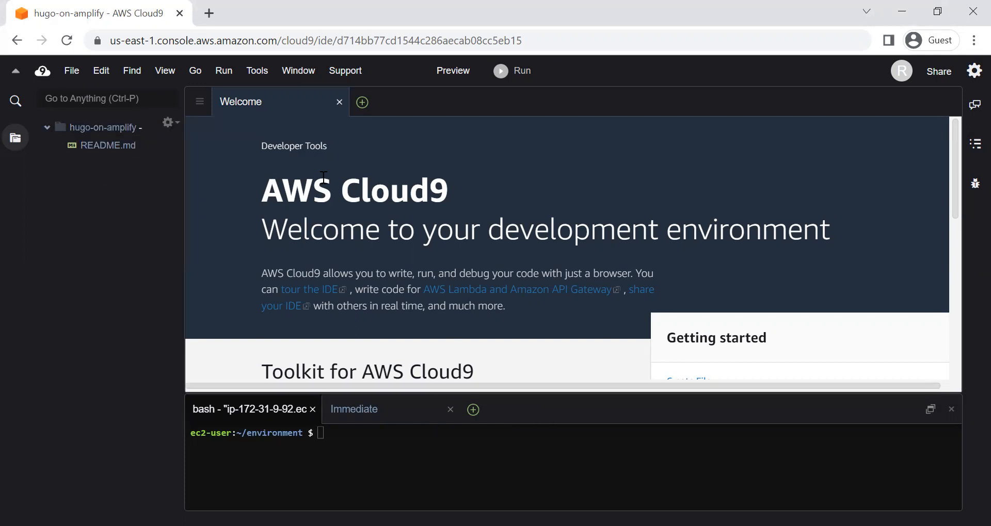
Step: Duplicate the Cloud9 IDE browser tab and load the AWS Management Console home page in the copy
{"action": "left_click", "coordinate": [357, 446]}
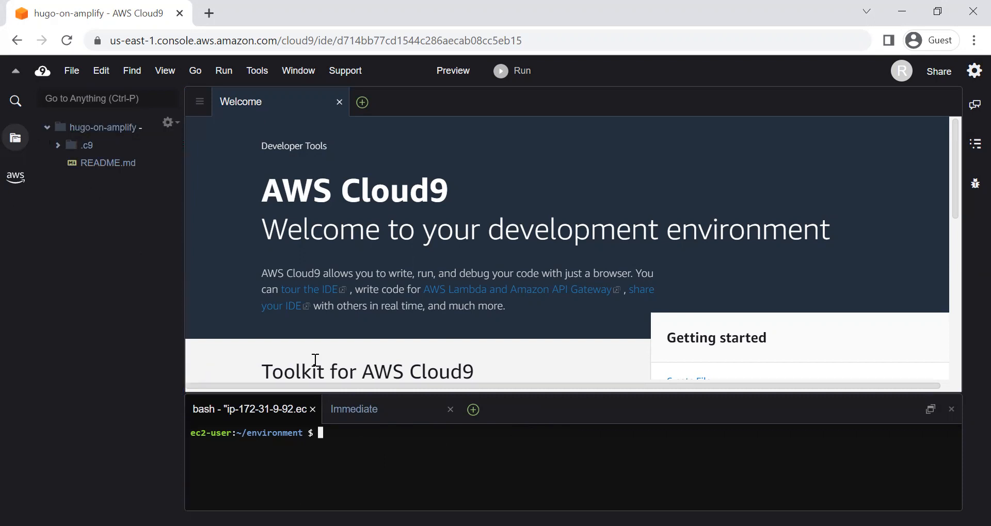
{"action": "key", "text": "alt+Tab"}
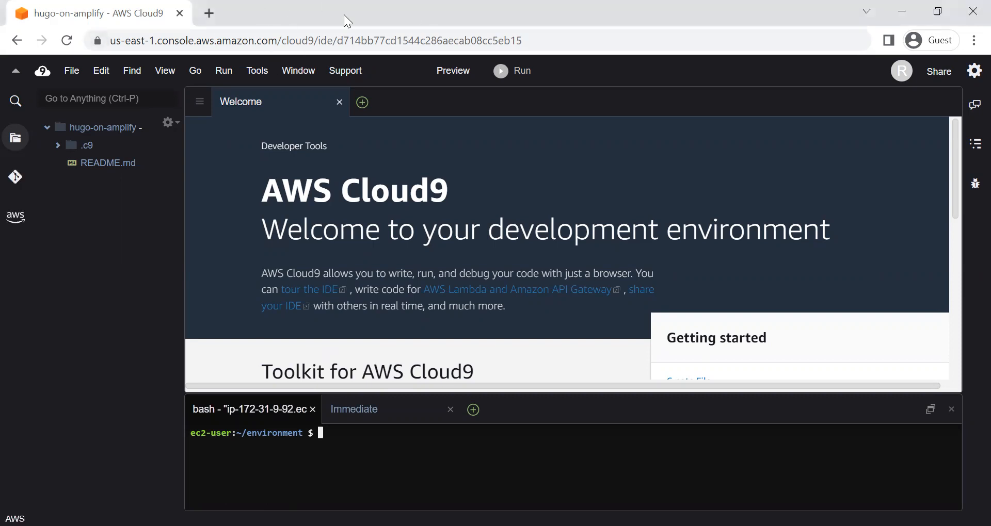
{"action": "right_click", "coordinate": [114, 15]}
{"action": "left_click", "coordinate": [158, 101]}
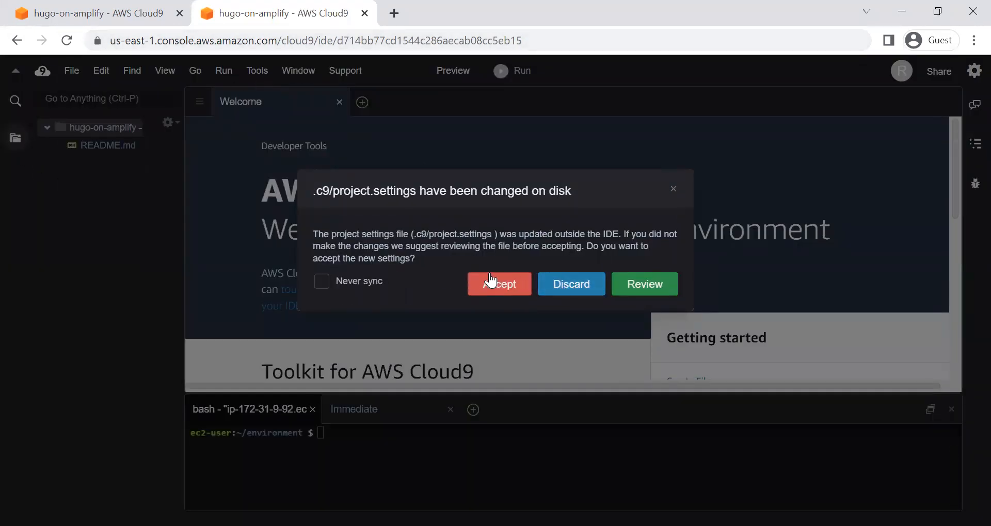
{"action": "left_click_drag", "start_coordinate": [284, 45], "coordinate": [654, 62]}
{"action": "key", "text": "BackSpace"}
{"action": "key", "text": "Return"}
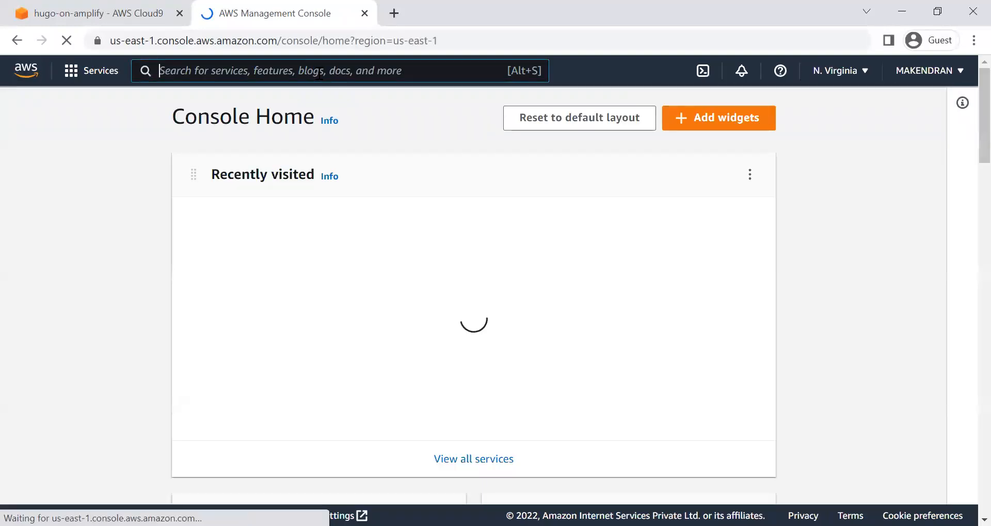
Step: Search the AWS console for codecommit and open the CodeCommit service
{"action": "left_click", "coordinate": [318, 73]}
{"action": "type", "text": "cod"}
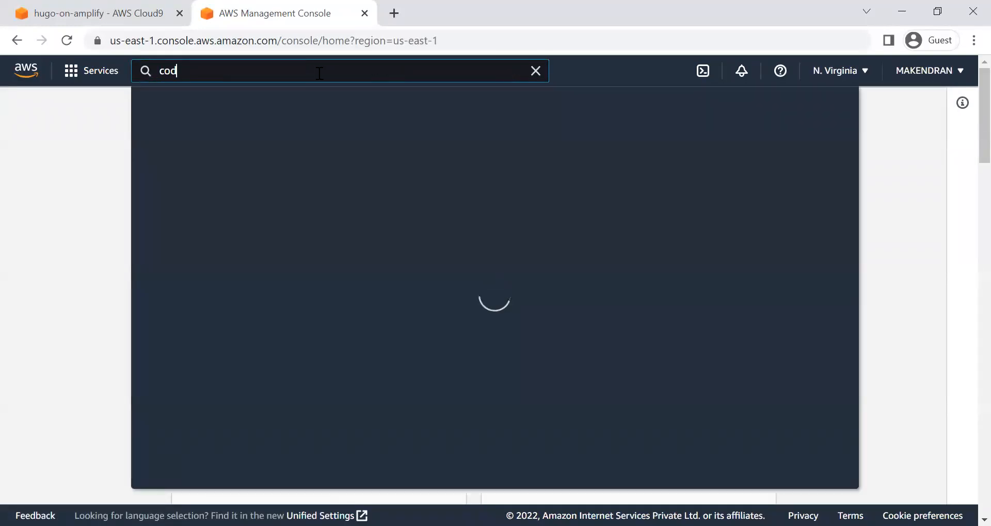
{"action": "type", "text": "ecommit"}
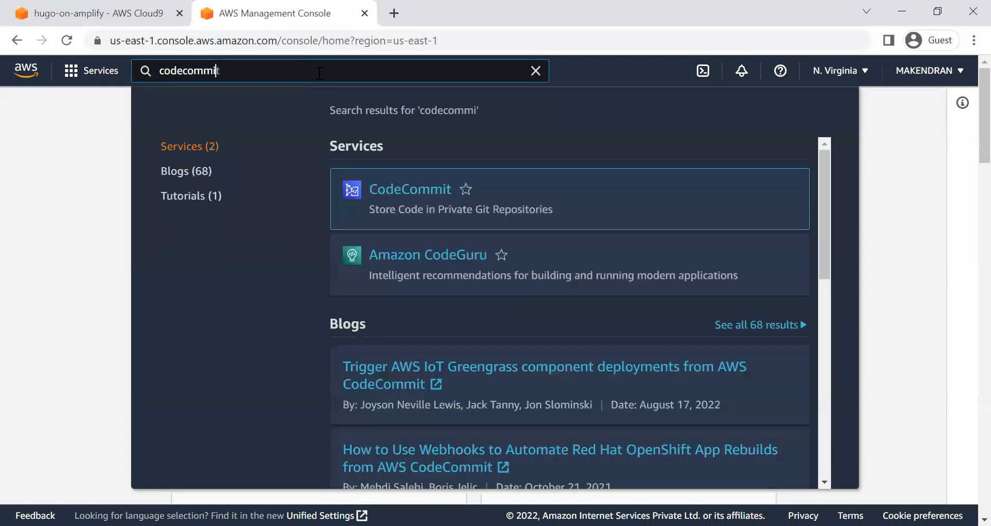
{"action": "left_click", "coordinate": [431, 192]}
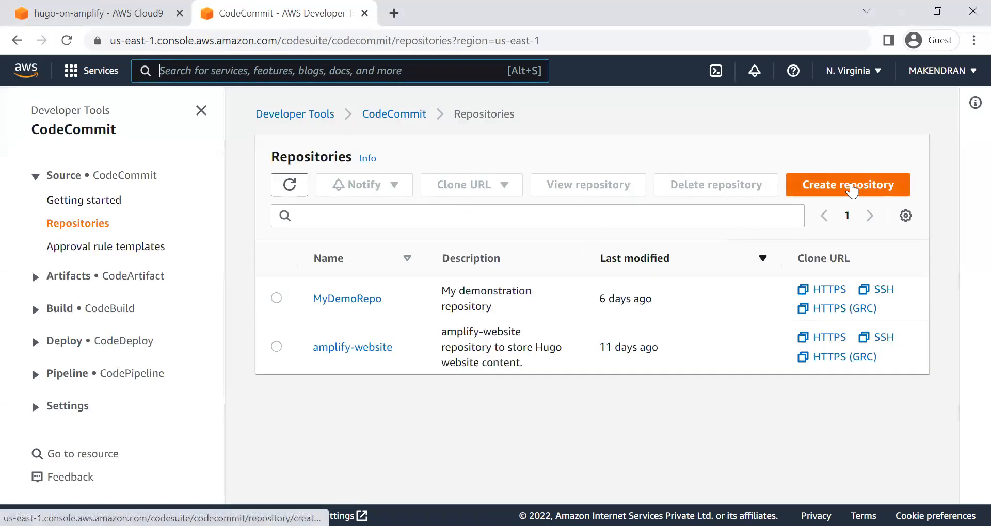
Step: Start creating a new CodeCommit repository and name it amplify-demo
{"action": "left_click", "coordinate": [851, 189]}
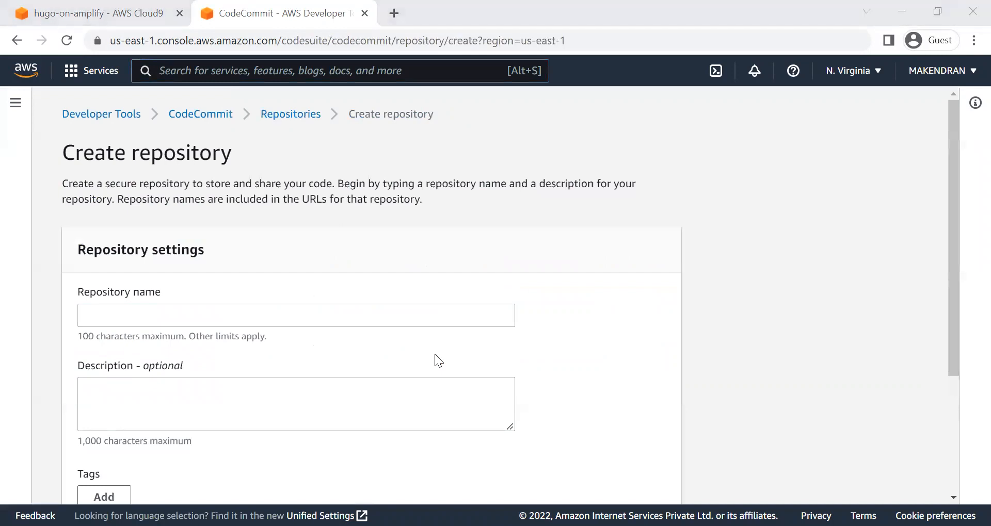
{"action": "left_click", "coordinate": [435, 354]}
{"action": "type", "text": "amp"}
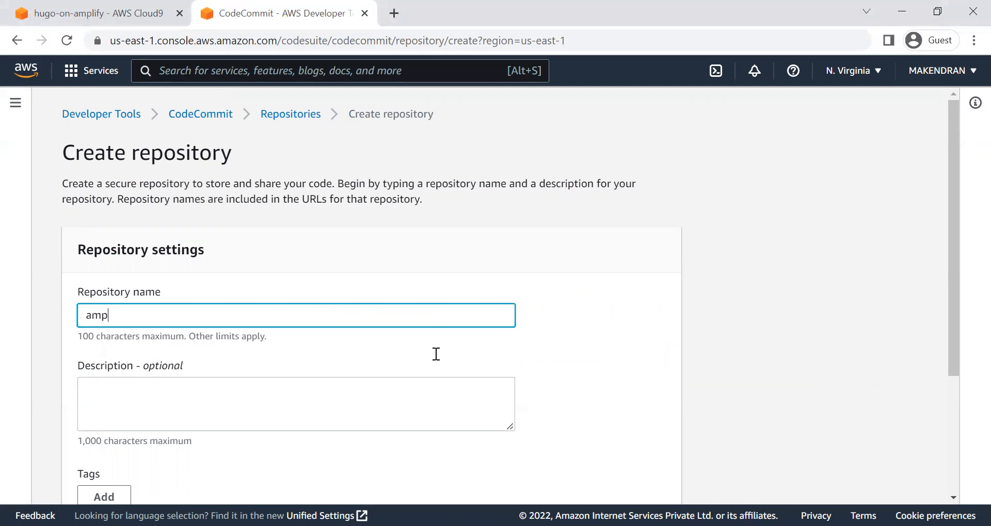
{"action": "type", "text": "lify-demo"}
{"action": "scroll", "coordinate": [222, 317], "scroll_direction": "down", "scroll_amount": 3}
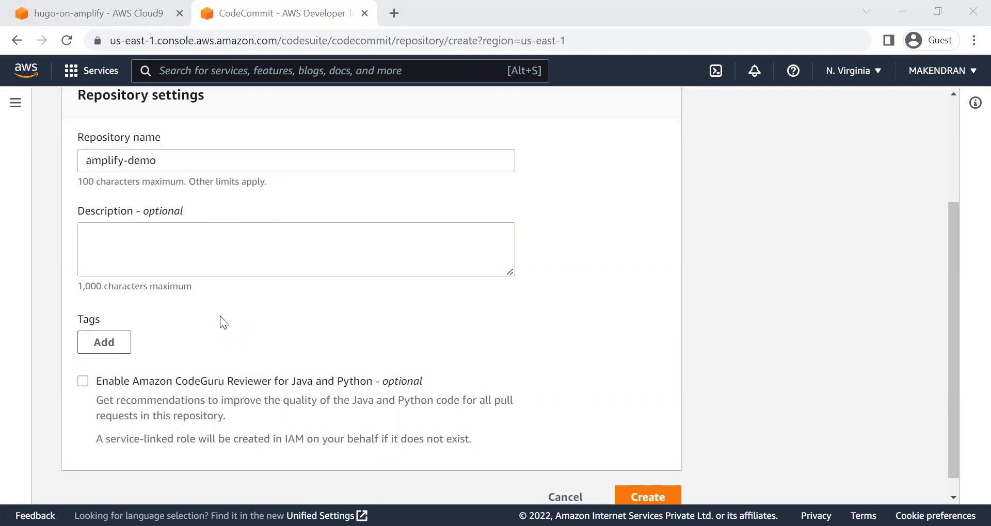
Step: Enter "amplify-demo repository to store Hugo website content" as the description of the new repository
{"action": "key", "text": "alt+Tab"}
{"action": "left_click", "coordinate": [144, 250]}
{"action": "type", "text": "amplify-demo"}
{"action": "type", "text": "repos"}
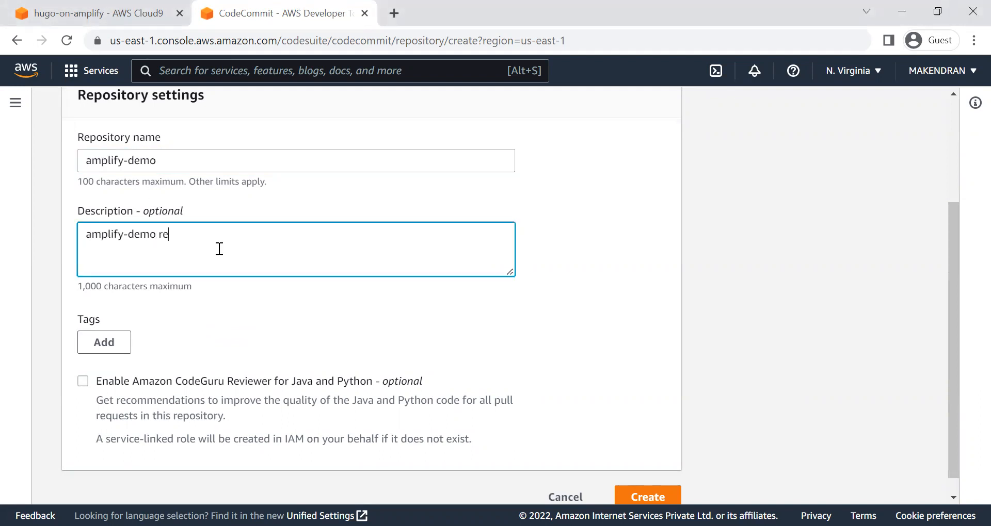
{"action": "type", "text": "y"}
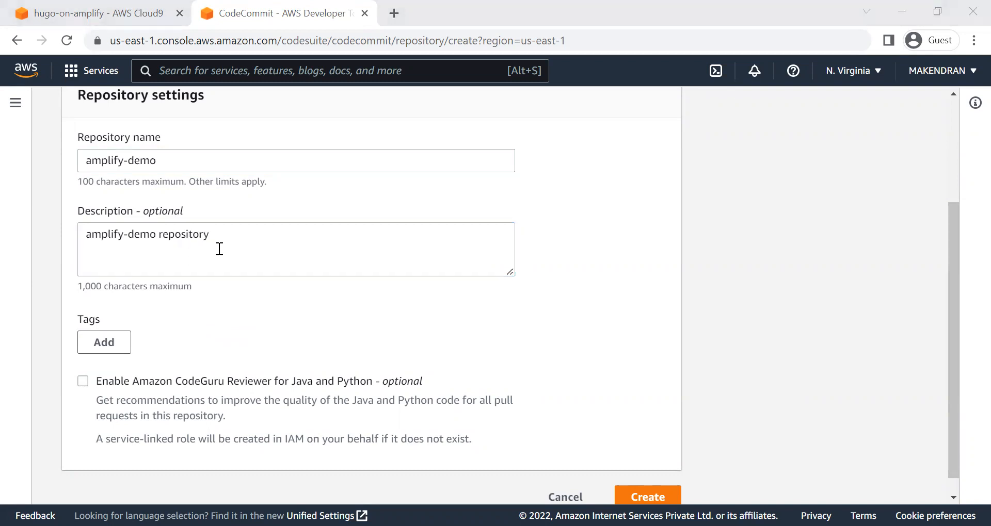
{"action": "left_click", "coordinate": [219, 249]}
{"action": "type", "text": "to store"}
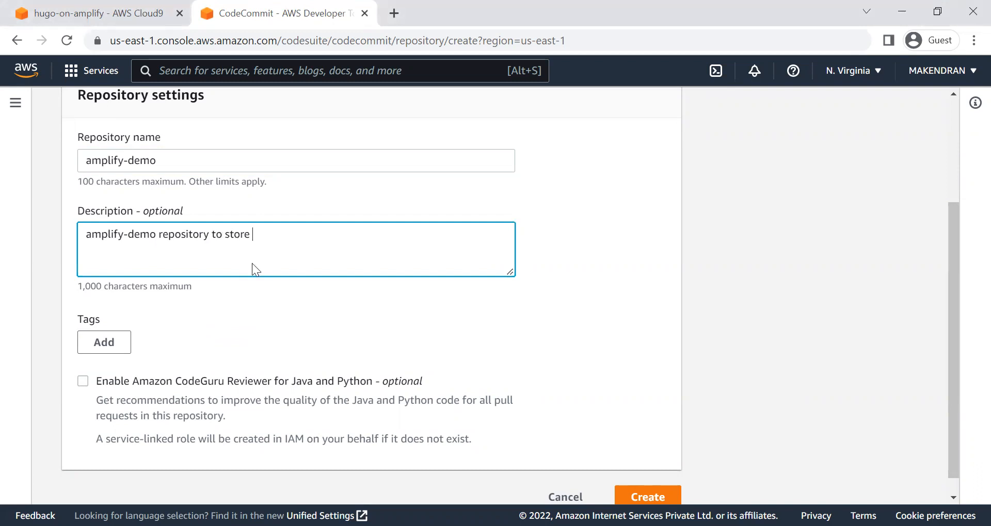
{"action": "type", "text": " Hugo wesite content"}
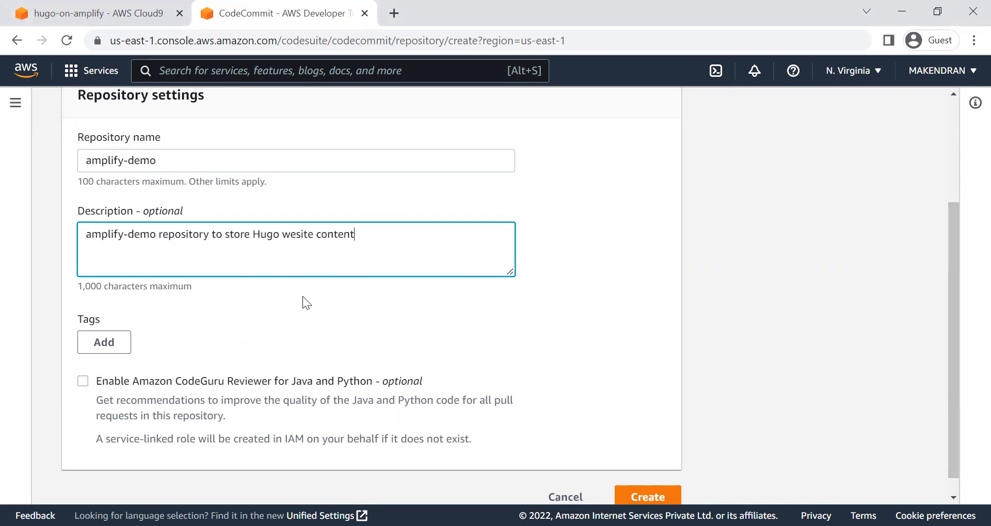
{"action": "left_click", "coordinate": [297, 235]}
{"action": "type", "text": "b"}
{"action": "key", "text": "alt+Tab"}
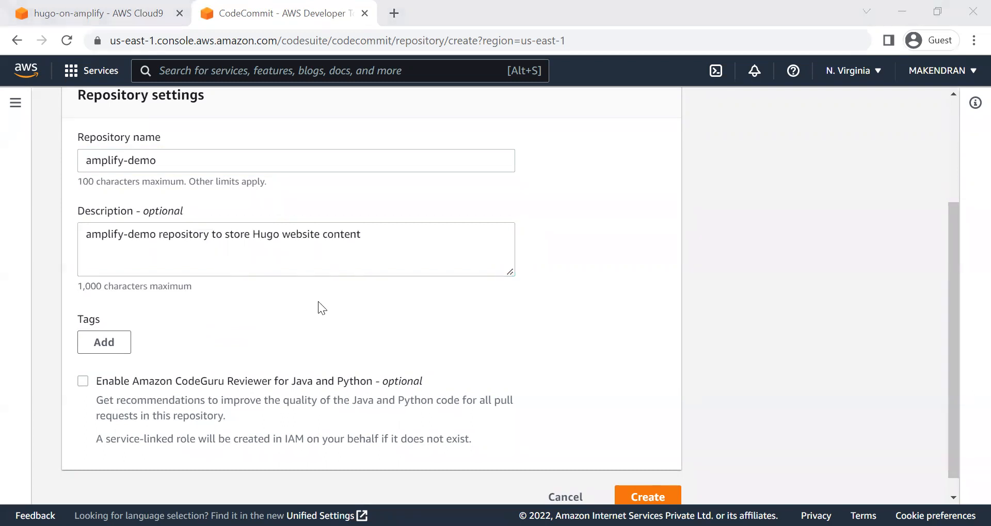
Step: Create the amplify-demo repository with the entered name and description
{"action": "key", "text": "alt+Tab"}
{"action": "scroll", "coordinate": [609, 418], "scroll_direction": "down", "scroll_amount": 1}
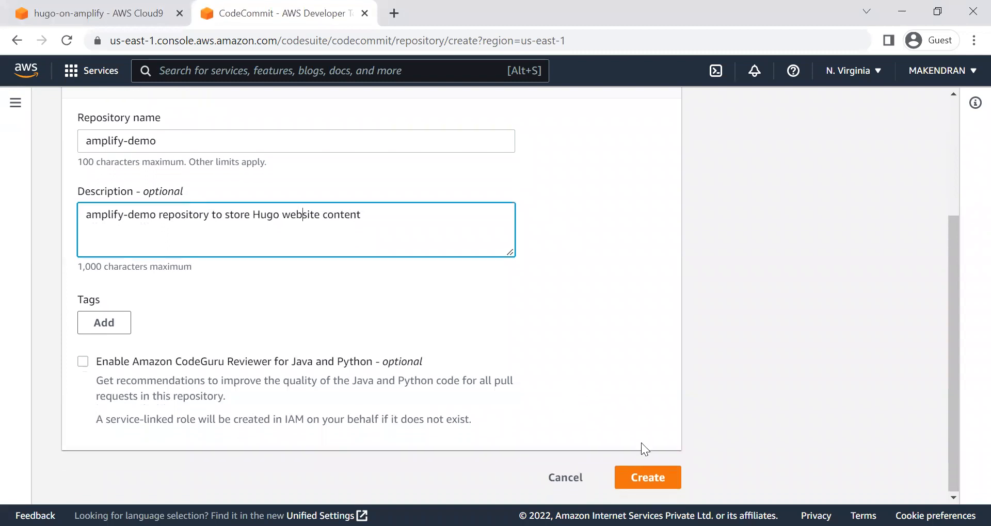
{"action": "left_click", "coordinate": [661, 475]}
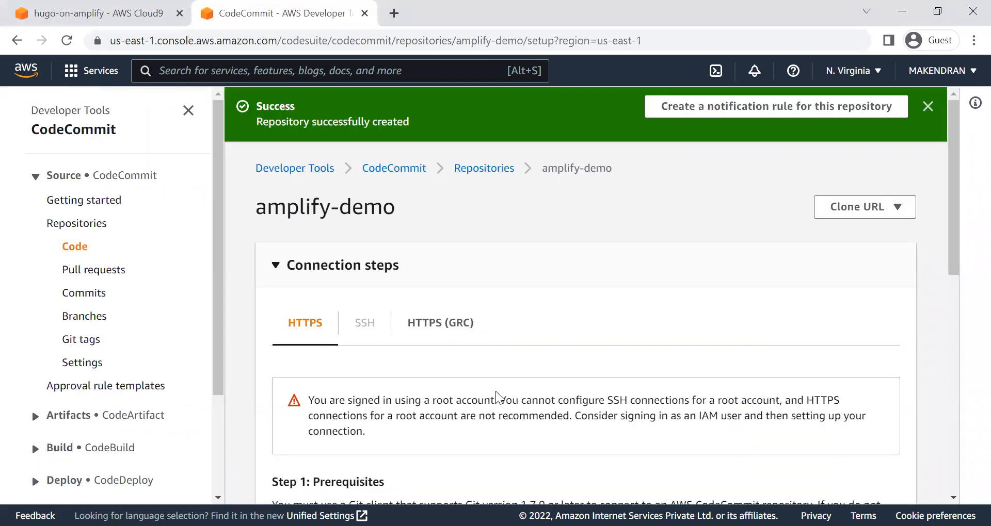
Step: Return to the hugo-on-amplify Cloud9 environment and discard the project settings changed on disk
{"action": "key", "text": "alt+Tab"}
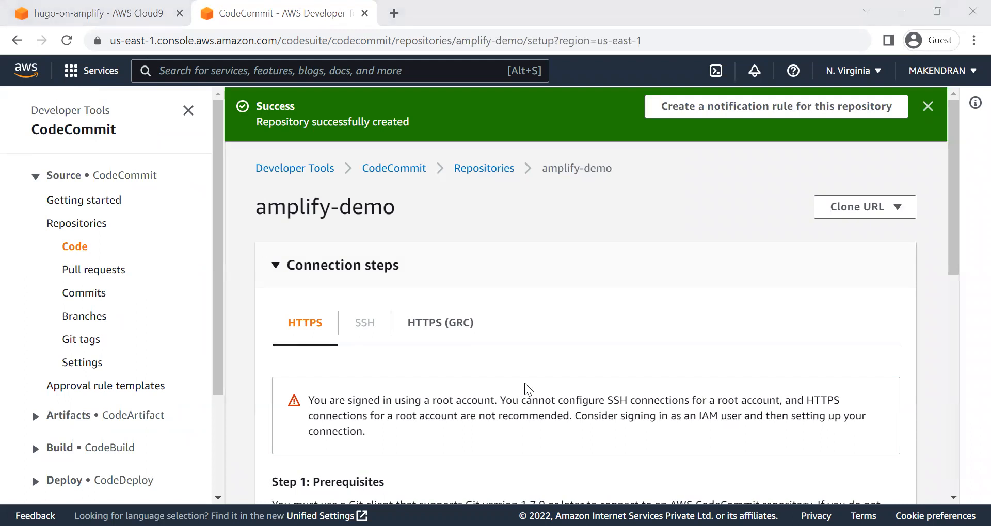
{"action": "left_click", "coordinate": [525, 385]}
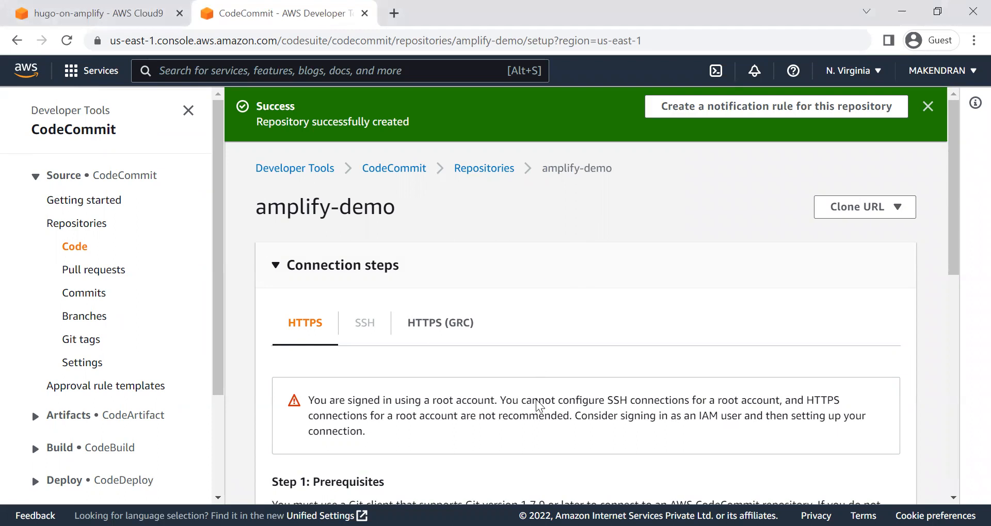
{"action": "left_click", "coordinate": [62, 14]}
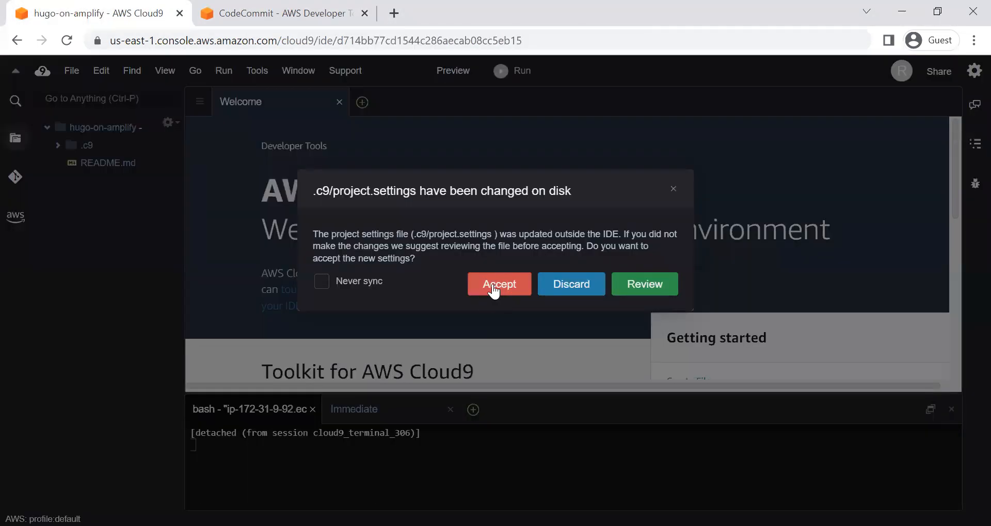
{"action": "left_click", "coordinate": [572, 289]}
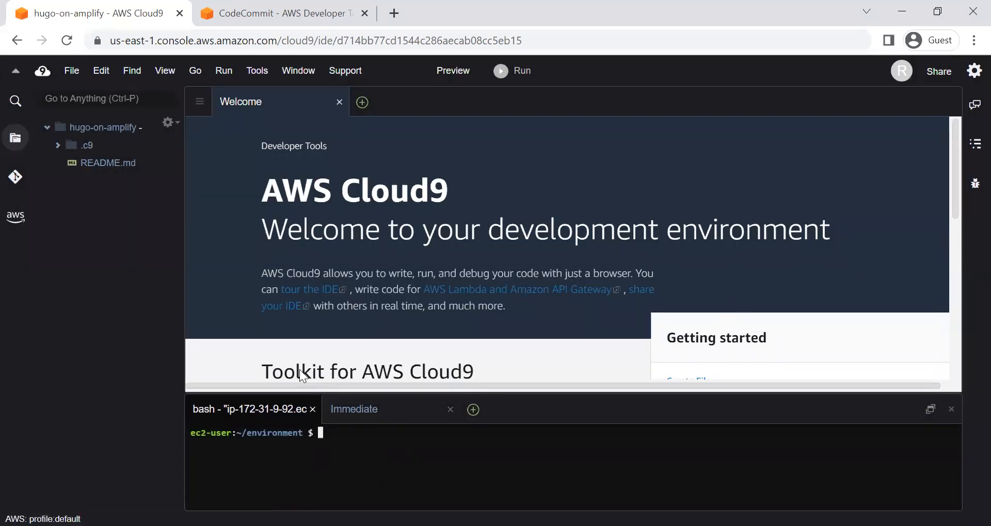
Step: Enlarge the terminal pane upward to about half the height of the IDE window
{"action": "key", "text": "alt+Tab"}
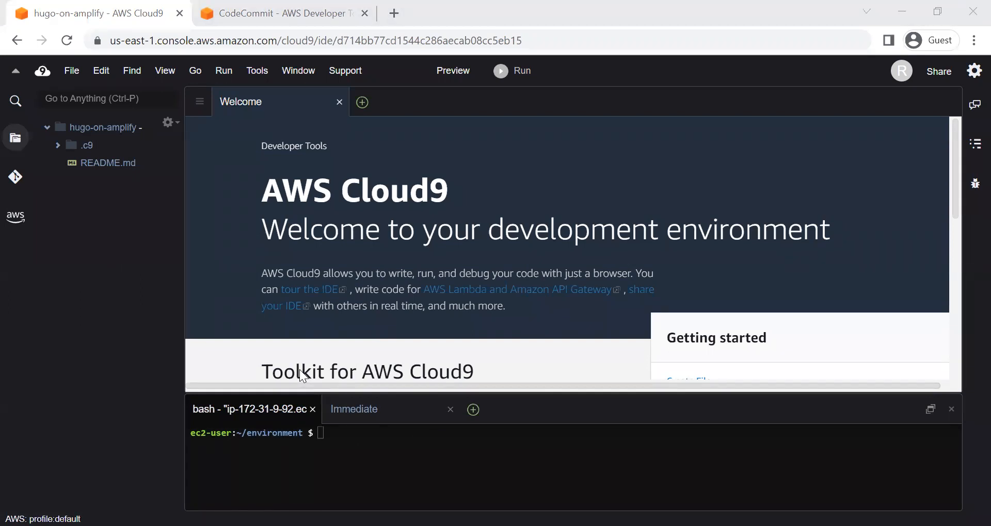
{"action": "left_click_drag", "start_coordinate": [404, 394], "coordinate": [404, 394]}
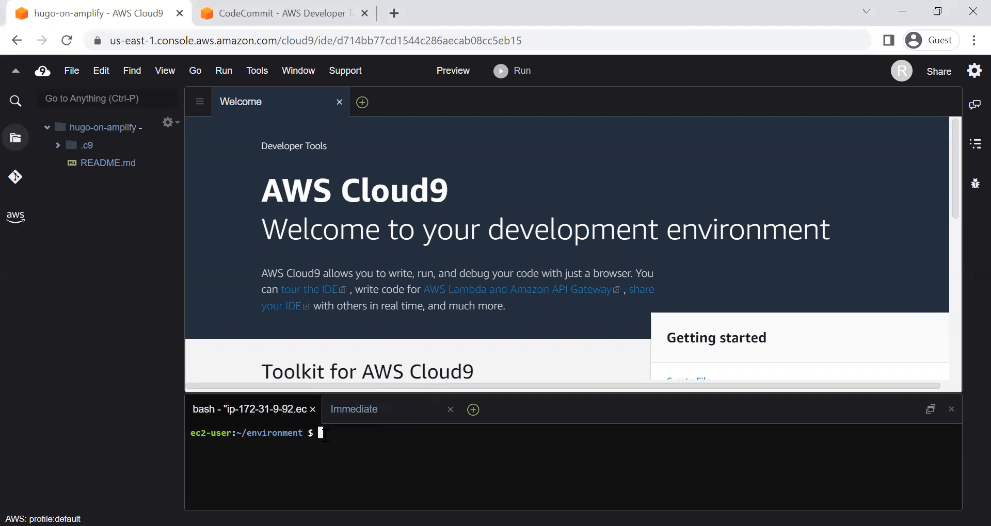
{"action": "key", "text": "alt+Tab"}
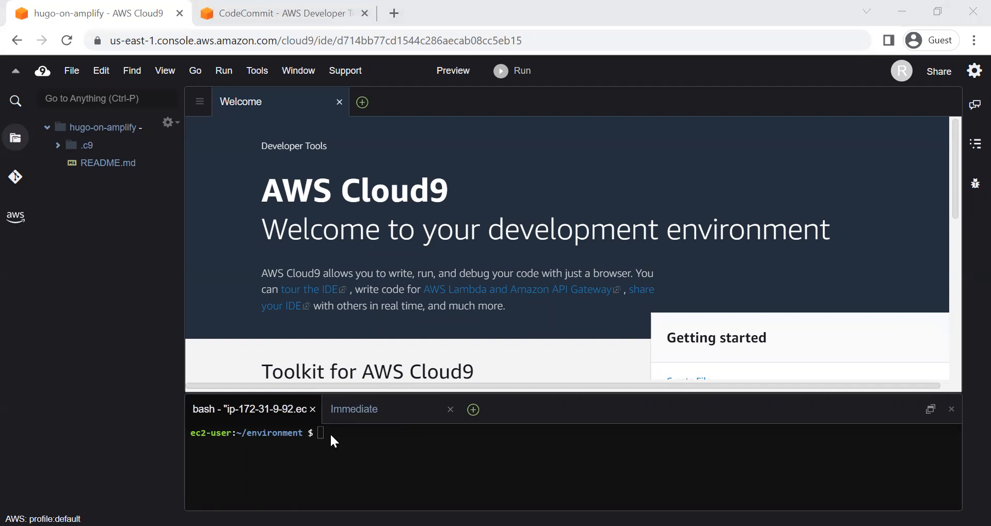
{"action": "left_click_drag", "start_coordinate": [423, 392], "coordinate": [424, 261]}
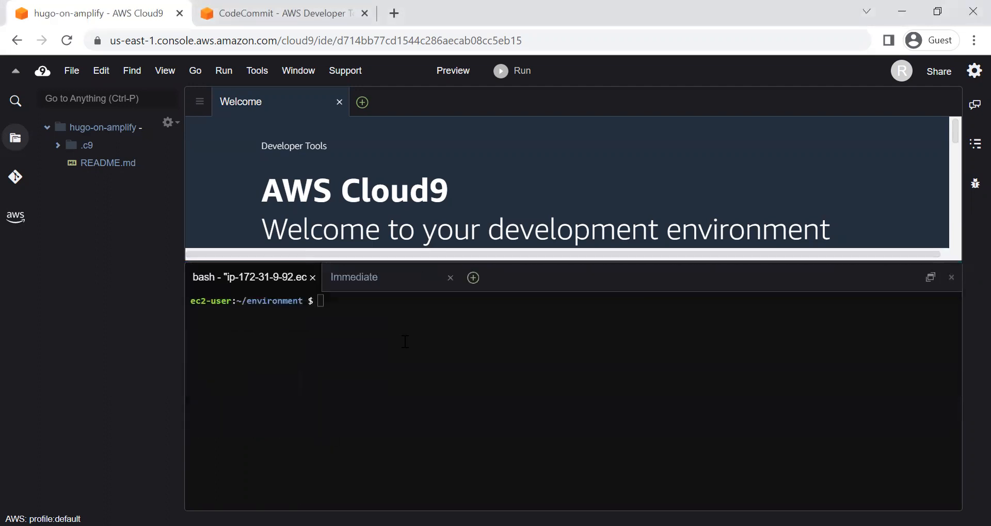
{"action": "left_click", "coordinate": [370, 322]}
Step: Print the terminal's current working directory with pwd
{"action": "key", "text": "alt+Tab"}
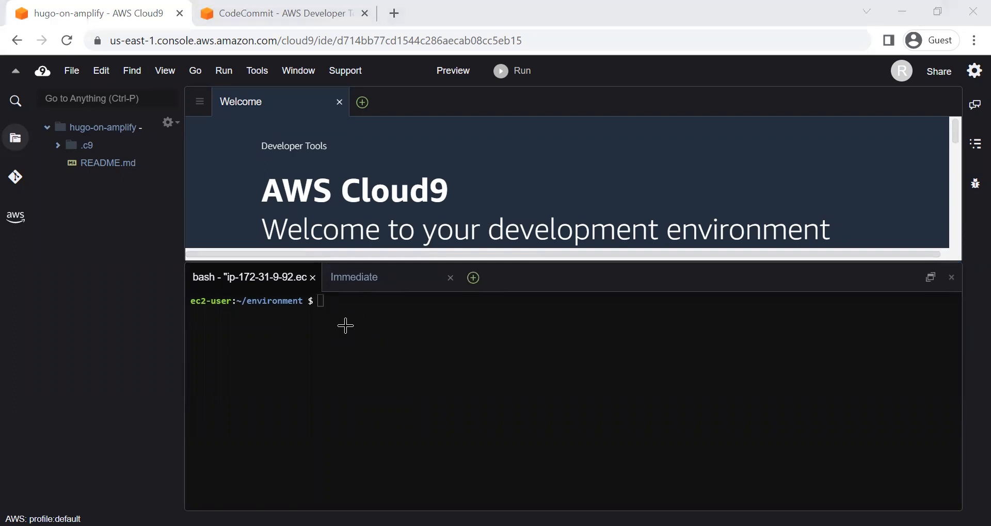
{"action": "left_click", "coordinate": [346, 326]}
{"action": "type", "text": "pwd"}
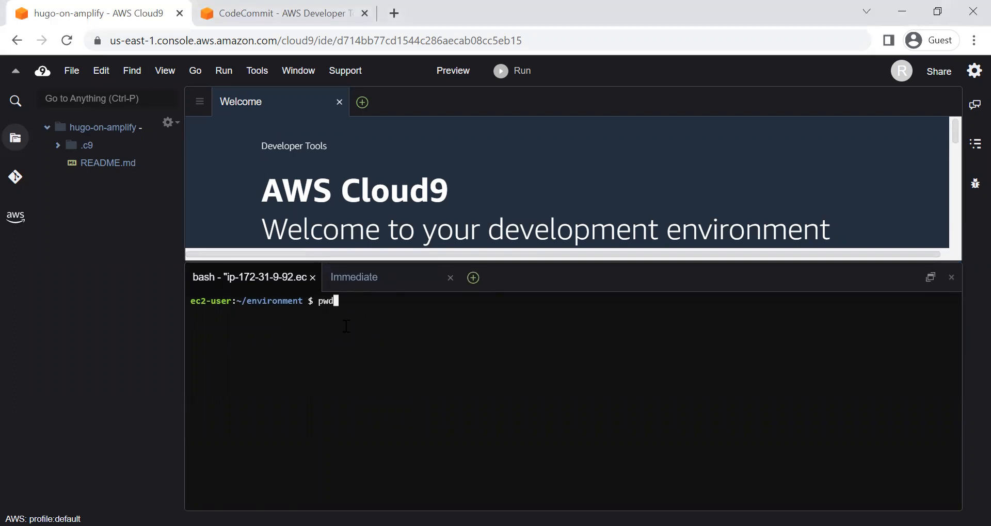
{"action": "key", "text": "Return"}
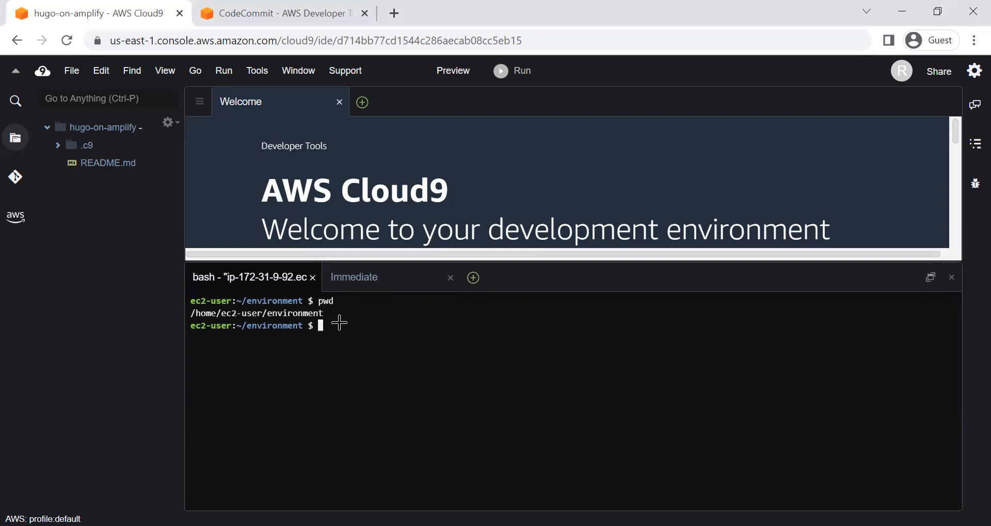
Step: Run aws s3 cp to download s3://ee-assets-prod-us-east-1/modules/3c5ba9cb6ff44465b96993d210f67147/v1/example-website.zip to ~/environment/example-website.zip
{"action": "key", "text": "alt+Tab"}
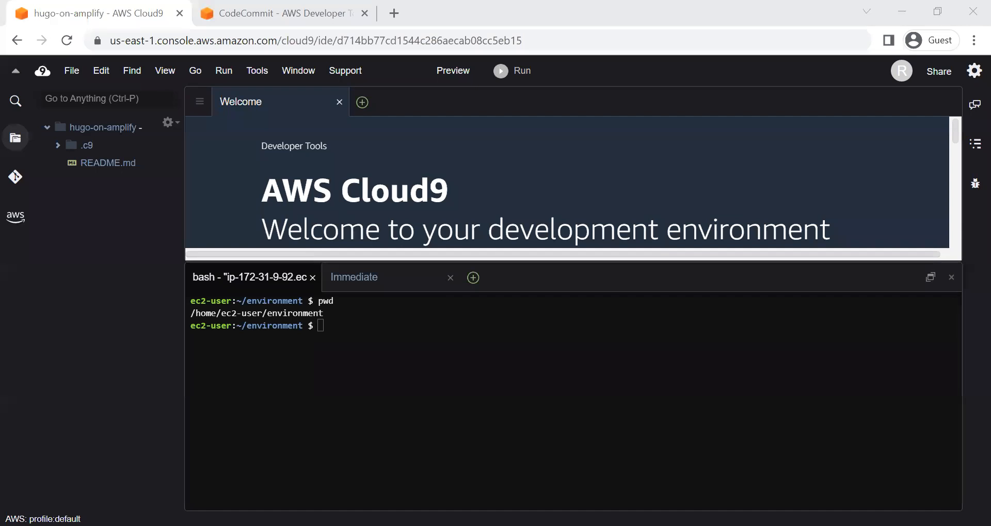
{"action": "right_click", "coordinate": [389, 335]}
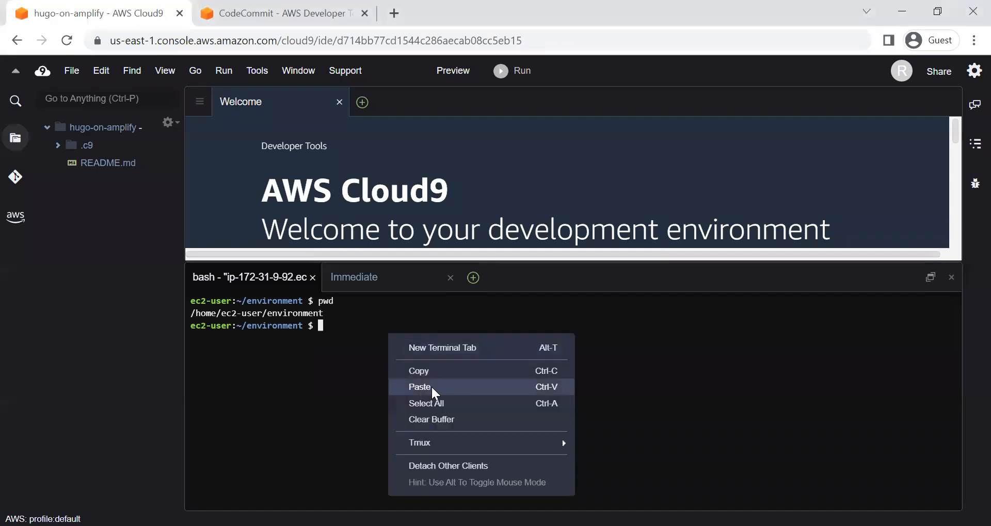
{"action": "left_click", "coordinate": [432, 385]}
{"action": "left_click", "coordinate": [240, 129]}
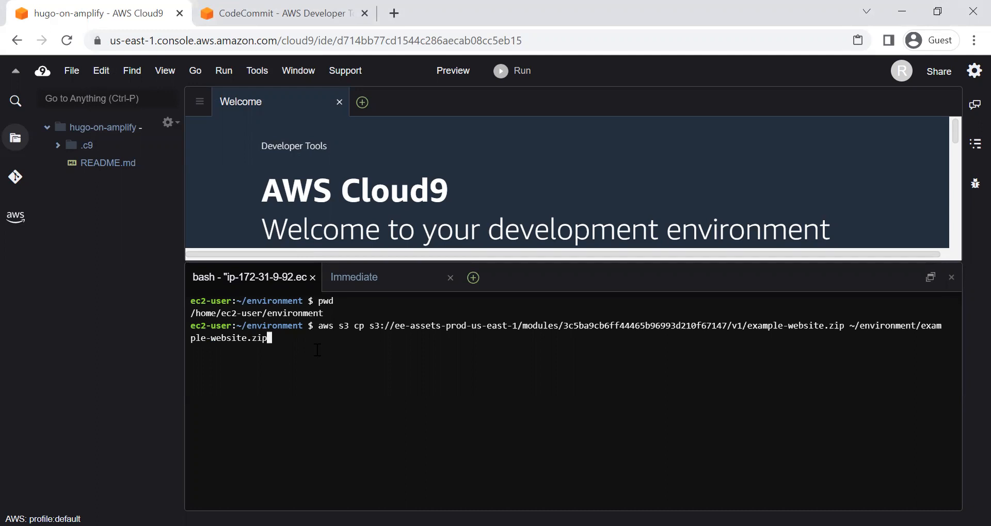
{"action": "key", "text": "Return"}
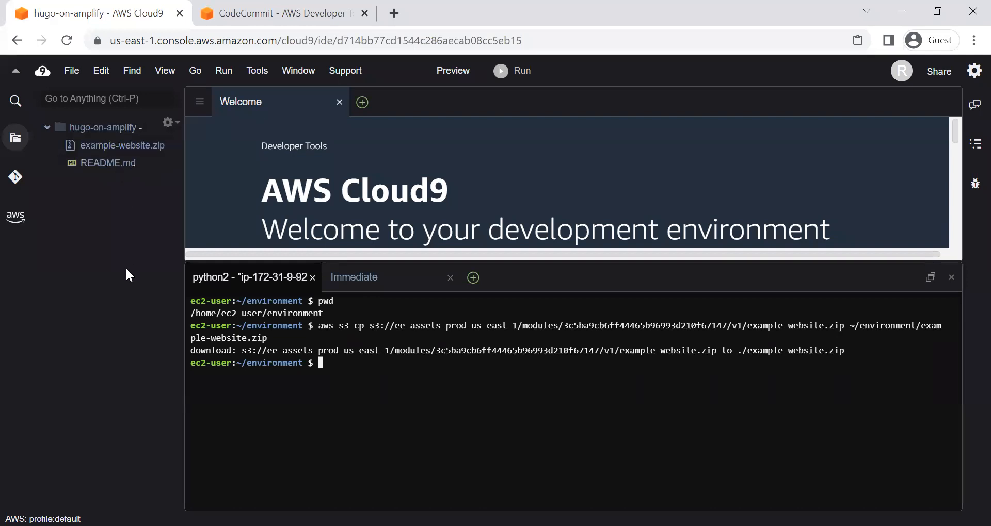
Step: Extract the example-website.zip archive in the environment directory with unzip
{"action": "key", "text": "alt+Tab"}
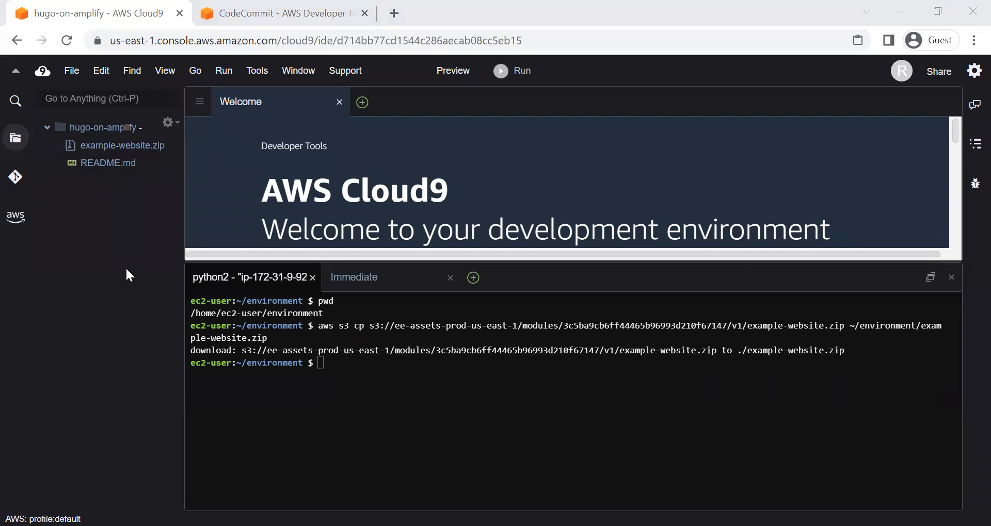
{"action": "key", "text": "alt+Tab"}
{"action": "type", "text": "unzip"}
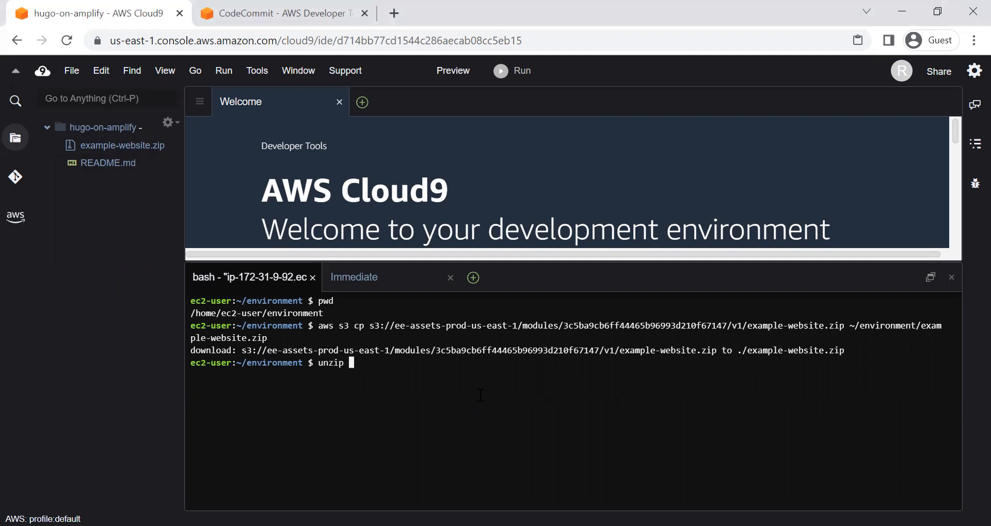
{"action": "type", "text": " ex"}
{"action": "key", "text": "Tab"}
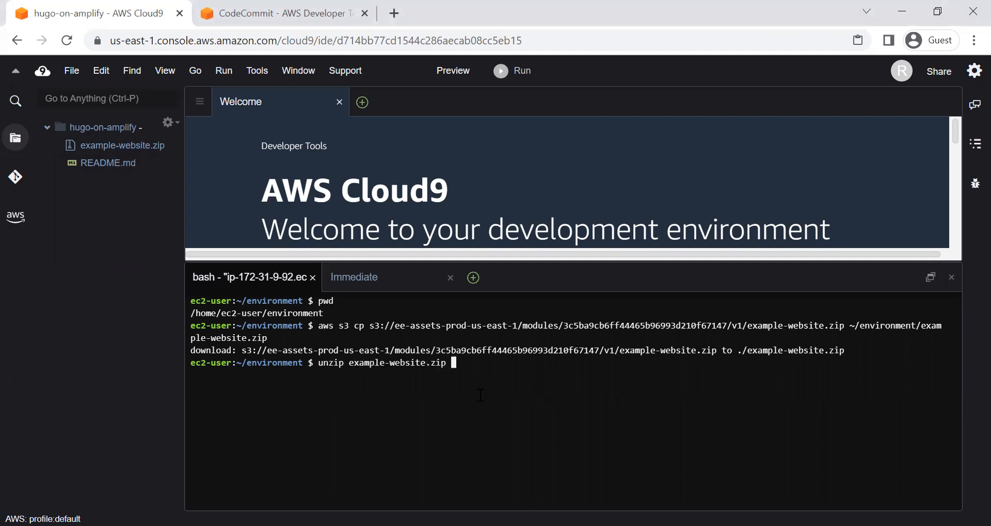
{"action": "key", "text": "BackSpace"}
{"action": "key", "text": "Return"}
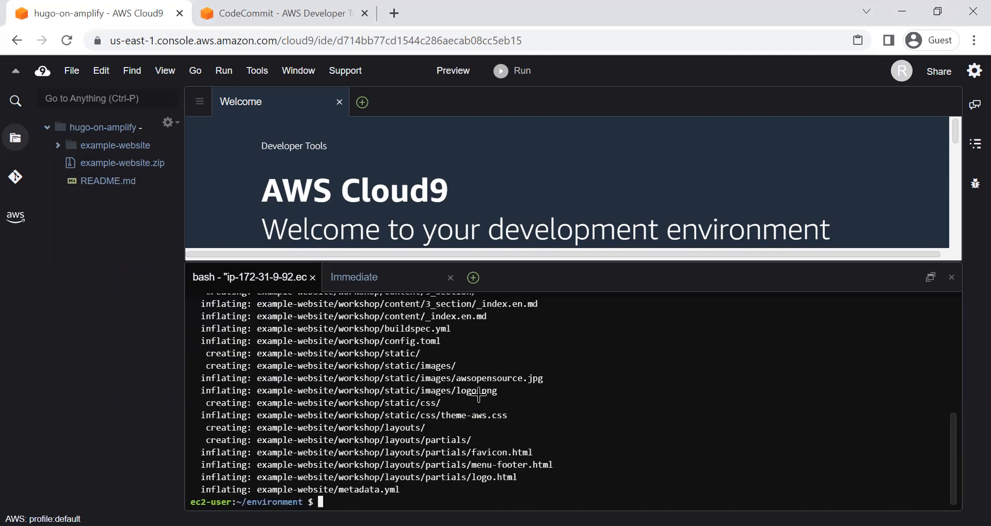
Step: Clear the extraction output from the terminal with the clear command
{"action": "key", "text": "alt+Tab"}
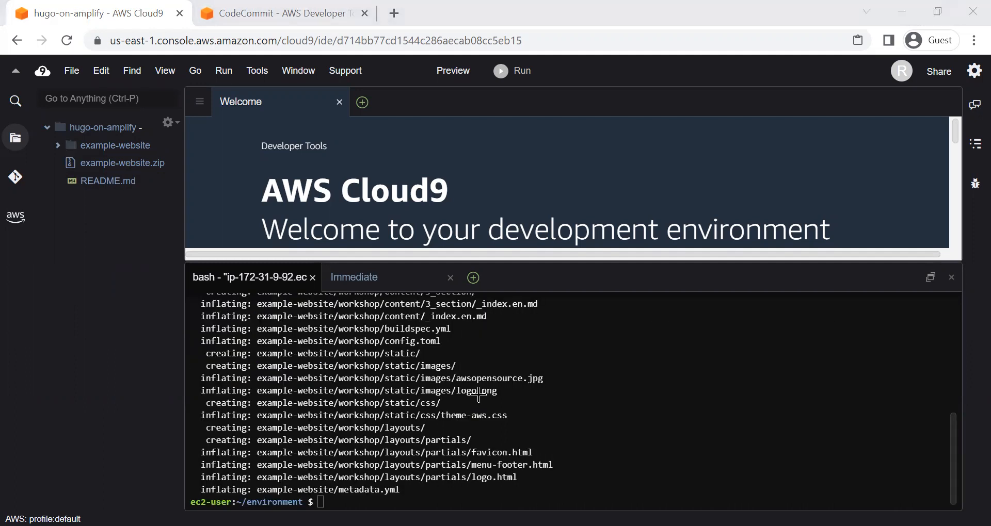
{"action": "left_click", "coordinate": [432, 496]}
{"action": "type", "text": "clear"}
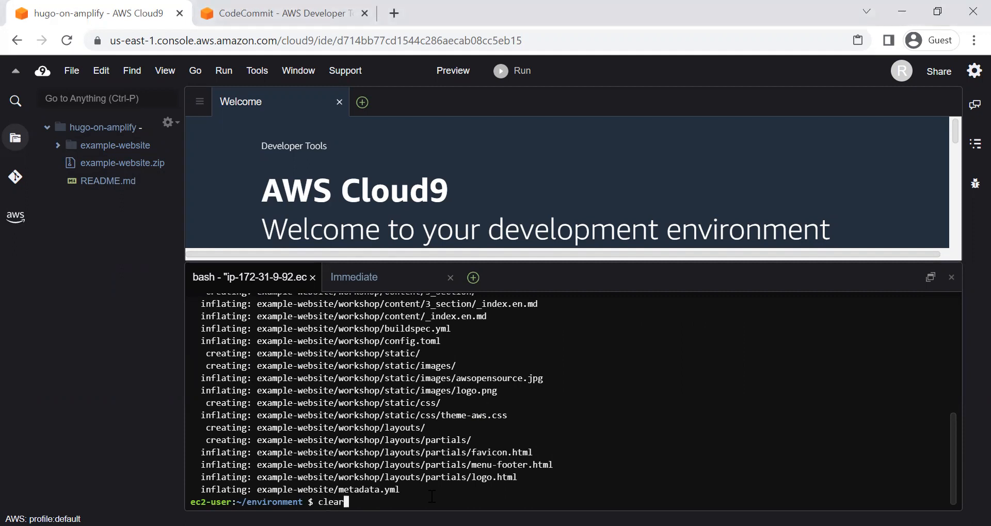
{"action": "key", "text": "Return"}
{"action": "key", "text": "Return"}
Step: Delete the example-website.zip archive from the environment directory with rm
{"action": "type", "text": "rm exa"}
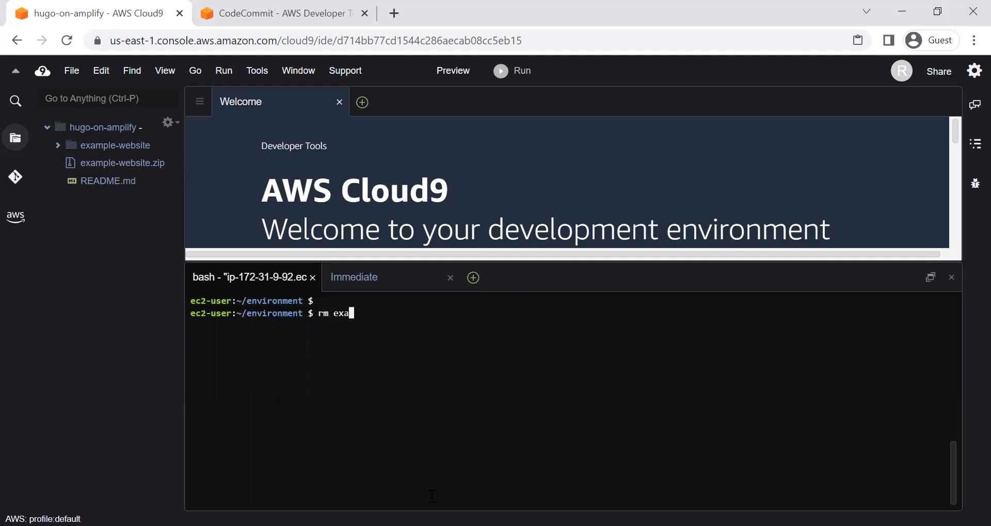
{"action": "key", "text": "Tab"}
{"action": "type", "text": "."}
{"action": "key", "text": "Tab"}
{"action": "key", "text": "Return"}
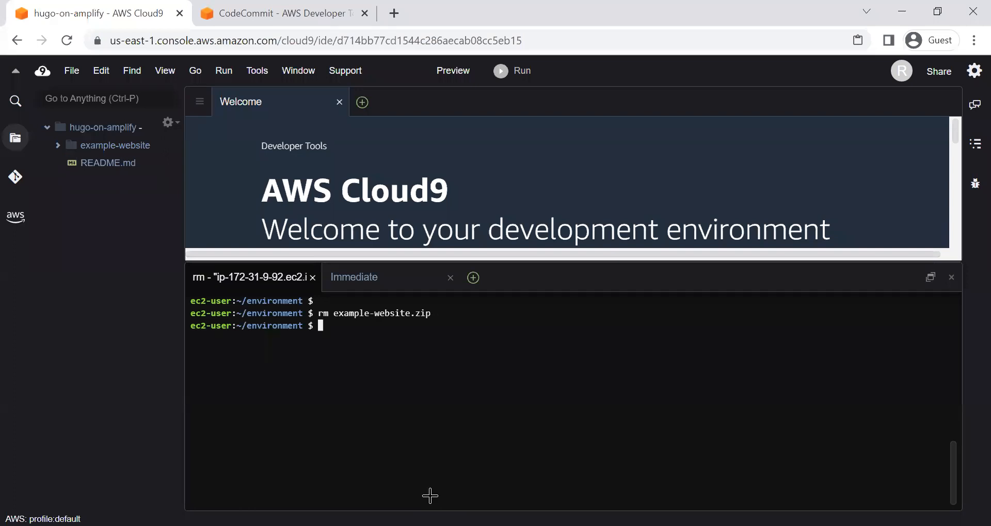
Step: Create the directory ~/environment/amplify-website/ with mkdir in the terminal
{"action": "key", "text": "alt+Tab"}
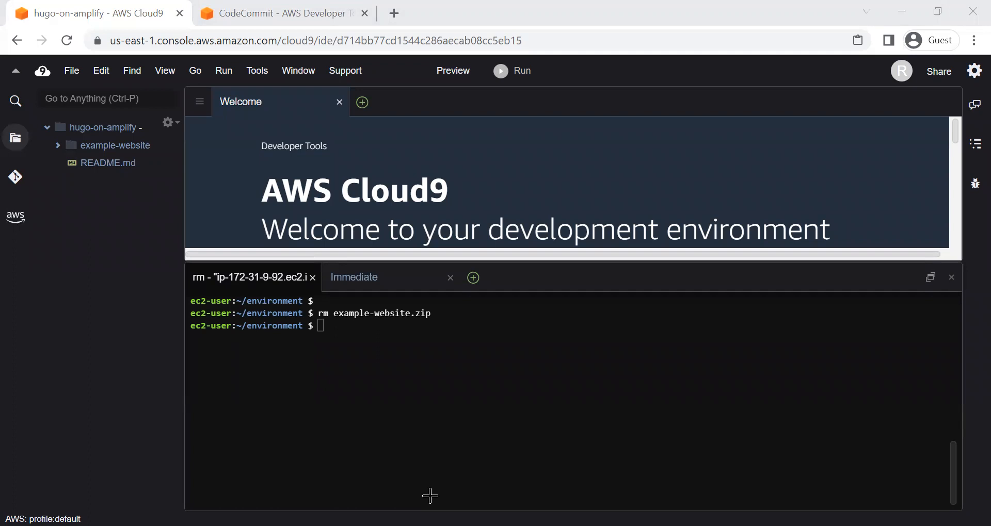
{"action": "left_click", "coordinate": [401, 336]}
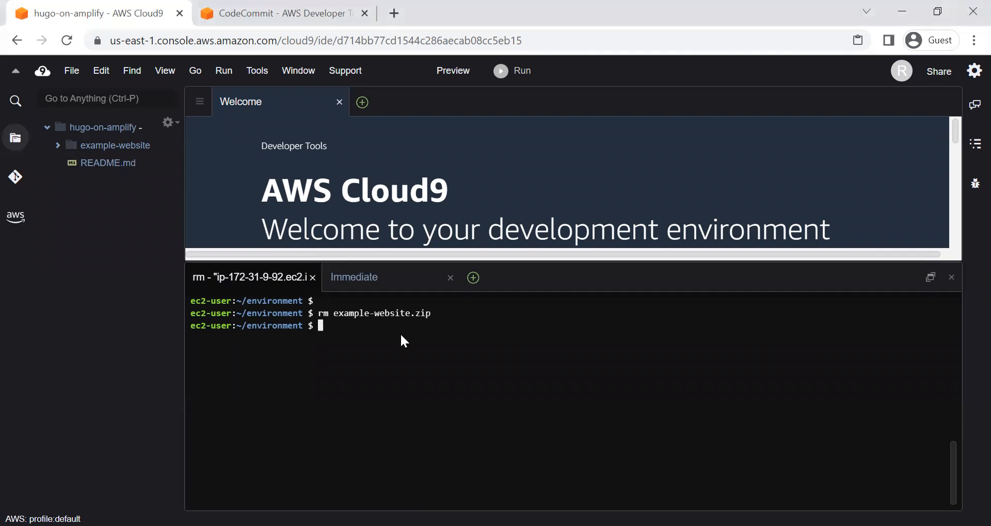
{"action": "key", "text": "alt+Tab"}
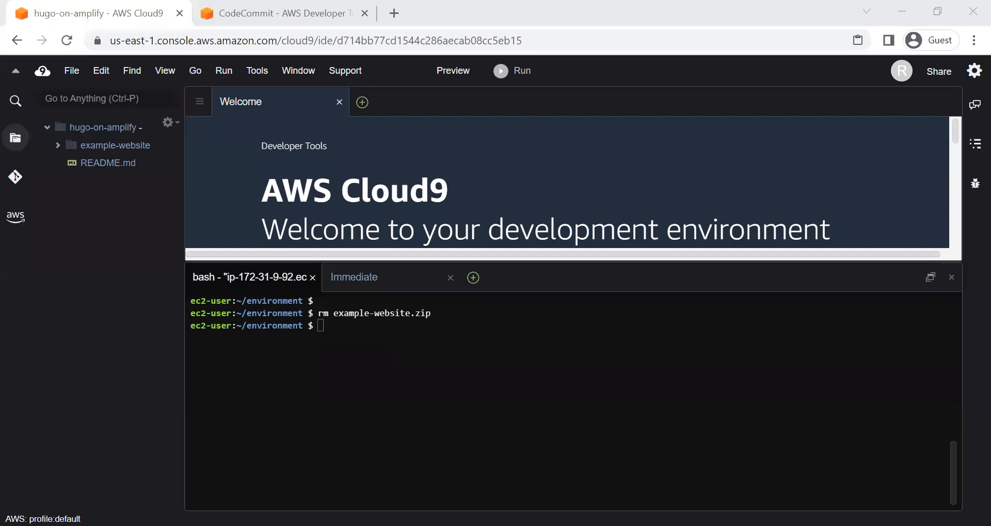
{"action": "right_click", "coordinate": [354, 334]}
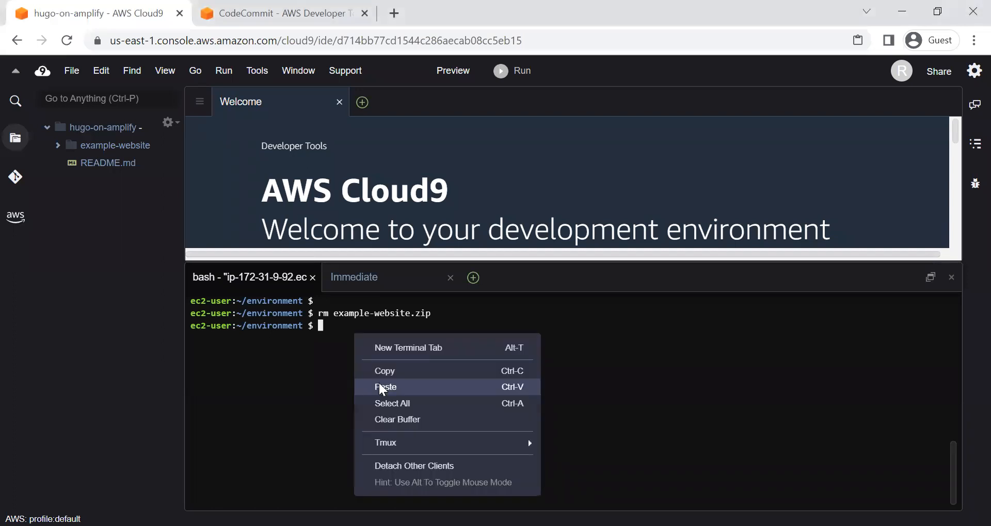
{"action": "left_click", "coordinate": [379, 384]}
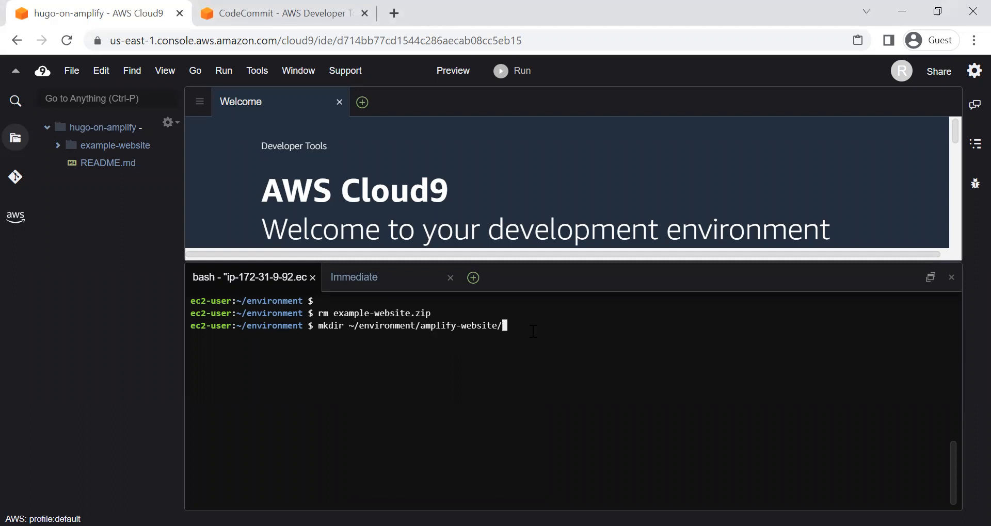
{"action": "key", "text": "Return"}
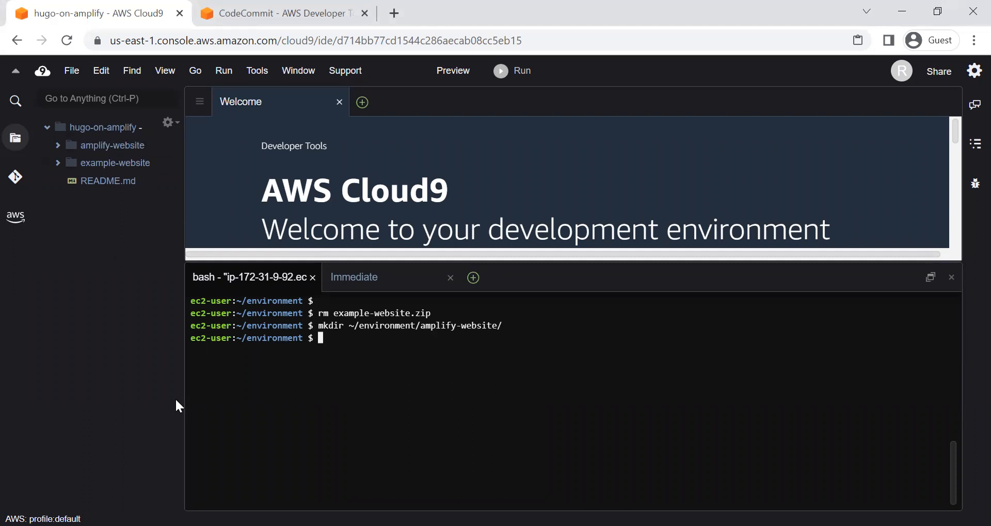
Step: Change the terminal's working directory to ~/environment/amplify-website/ with cd
{"action": "key", "text": "alt+Tab"}
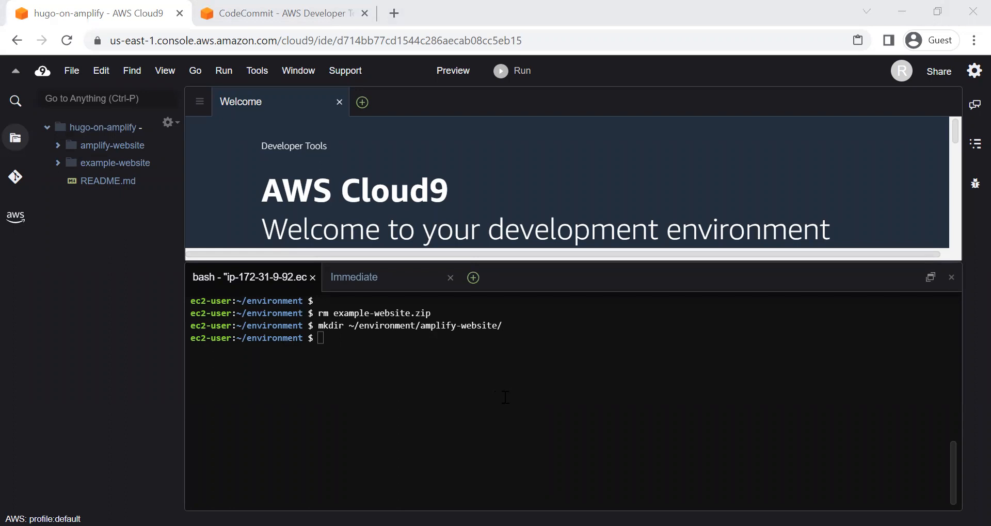
{"action": "right_click", "coordinate": [386, 350]}
{"action": "left_click", "coordinate": [411, 398]}
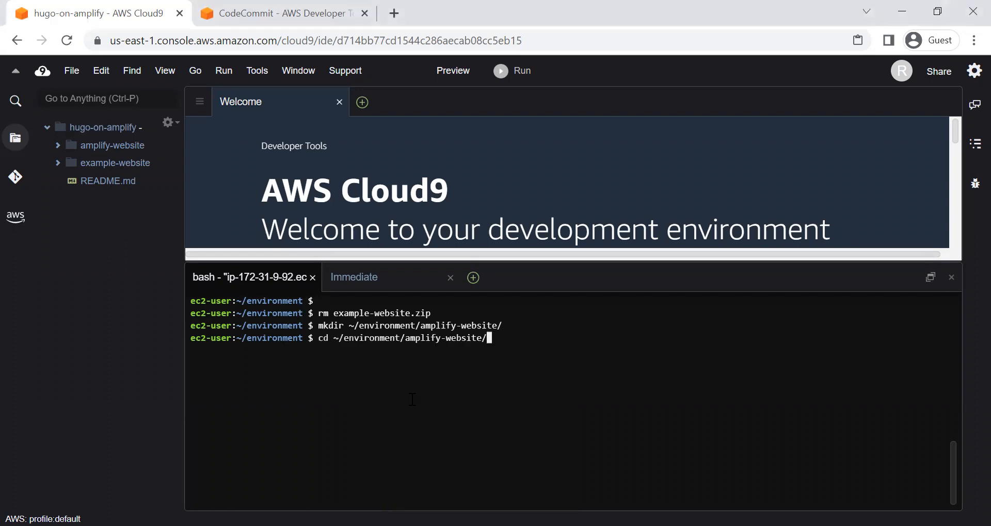
{"action": "key", "text": "Return"}
Step: Initialize a Git repository in the amplify-website directory with git init
{"action": "key", "text": "alt+Tab"}
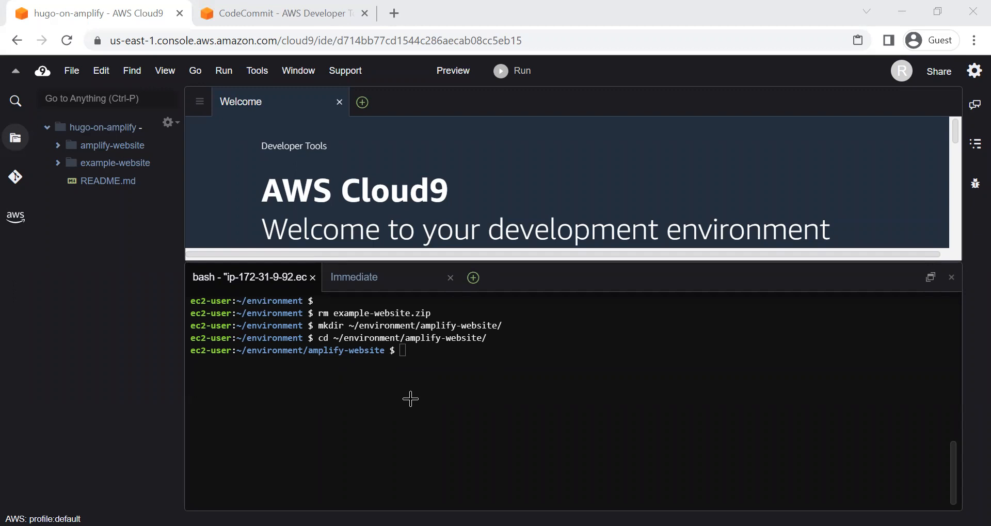
{"action": "right_click", "coordinate": [469, 353]}
{"action": "left_click", "coordinate": [424, 367]}
{"action": "type", "text": "git init"}
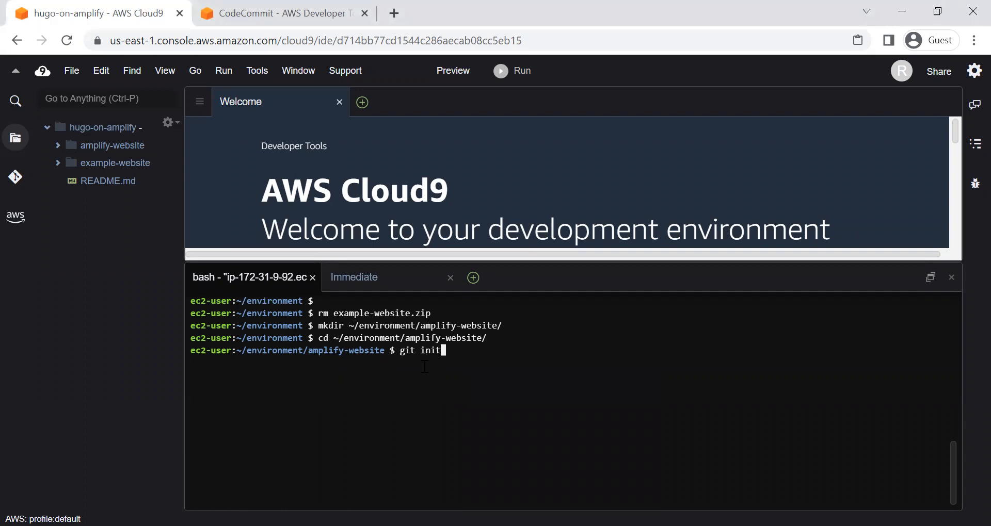
{"action": "key", "text": "Return"}
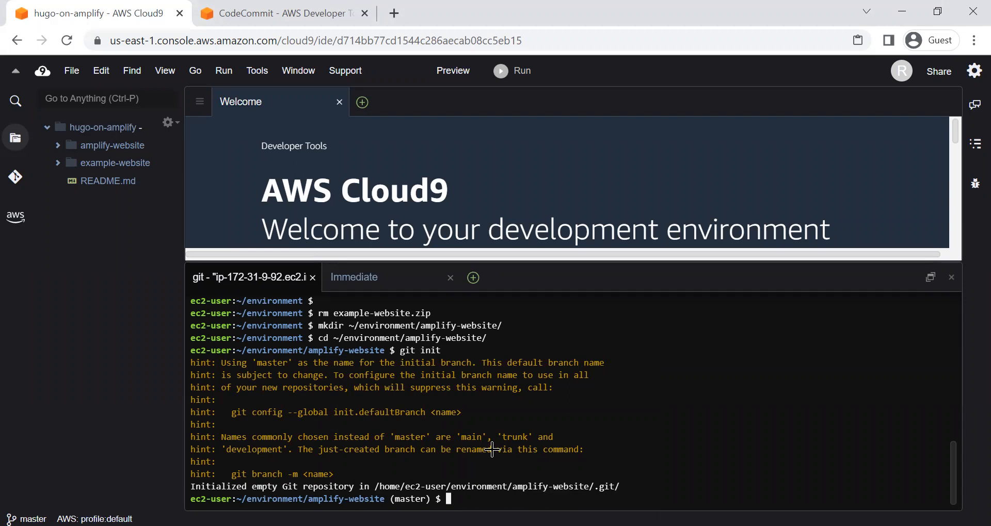
Step: Clear the Git initialization output from the terminal with the clear command
{"action": "key", "text": "alt+Tab"}
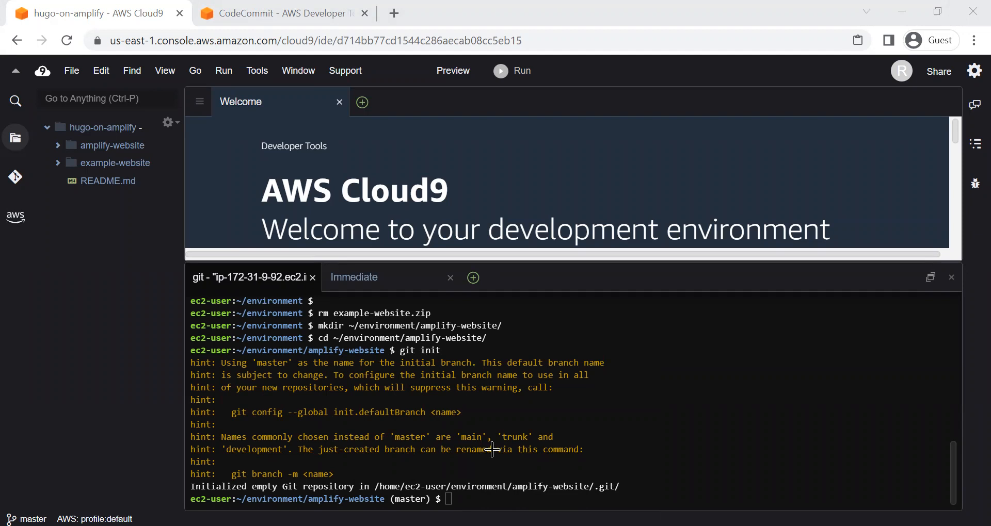
{"action": "left_click", "coordinate": [493, 449]}
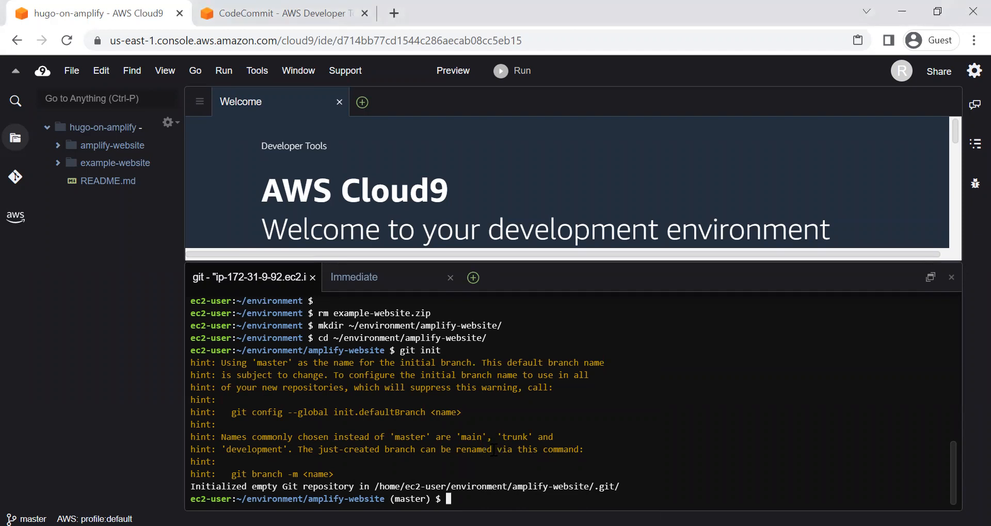
{"action": "type", "text": "clear"}
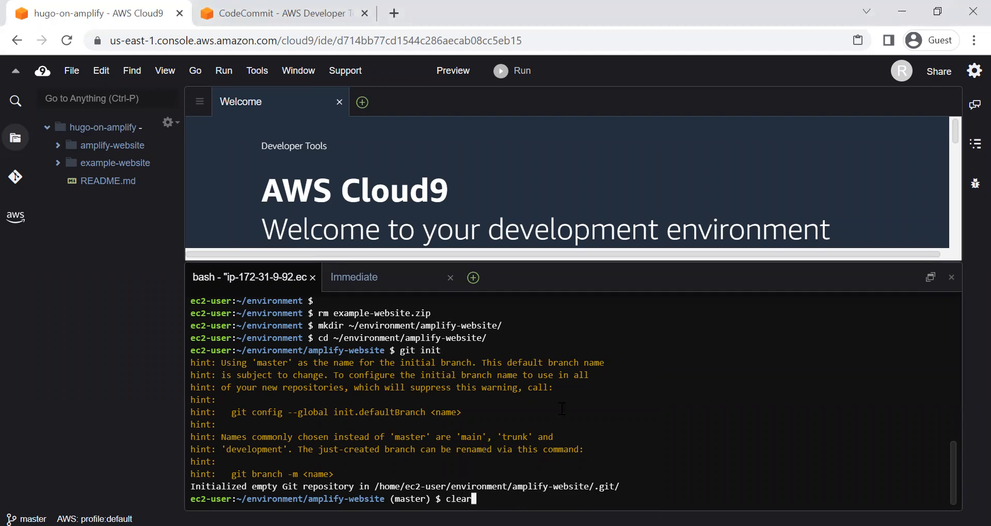
{"action": "key", "text": "Return"}
{"action": "key", "text": "Return"}
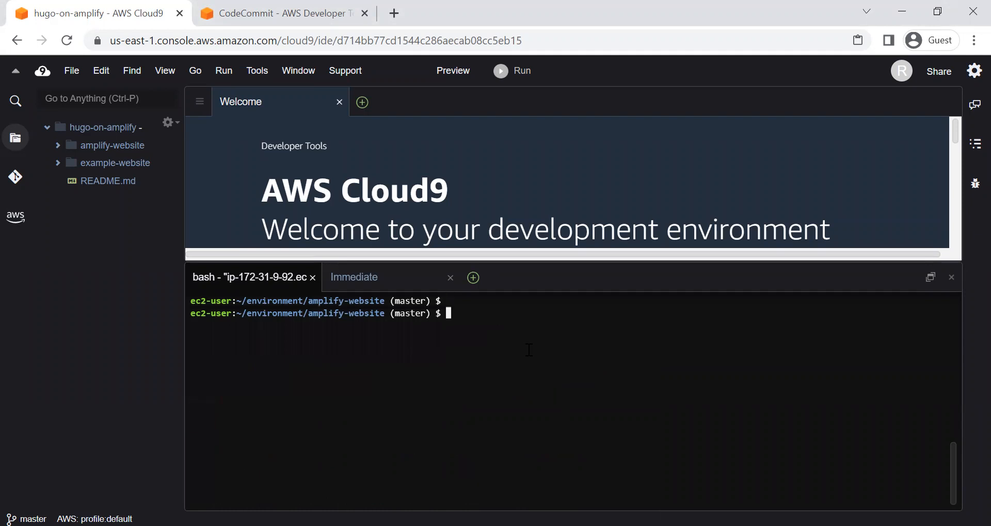
Step: Enter git remote add origin codecommit::us-east-1://amplify-website at the prompt without running it, and check the repository name in CodeCommit
{"action": "right_click", "coordinate": [500, 320]}
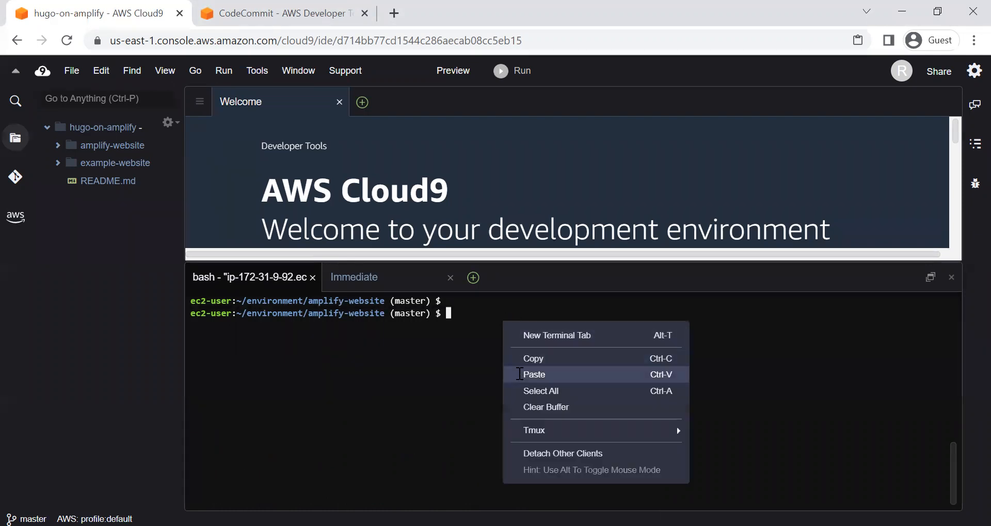
{"action": "left_click", "coordinate": [520, 375]}
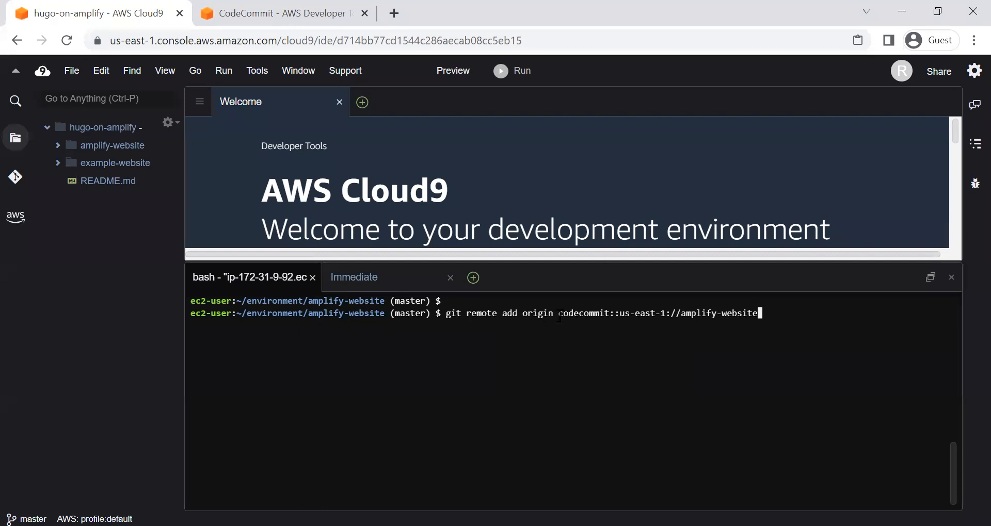
{"action": "left_click_drag", "start_coordinate": [623, 313], "coordinate": [668, 313]}
{"action": "left_click", "coordinate": [661, 356]}
{"action": "left_click_drag", "start_coordinate": [681, 315], "coordinate": [757, 322]}
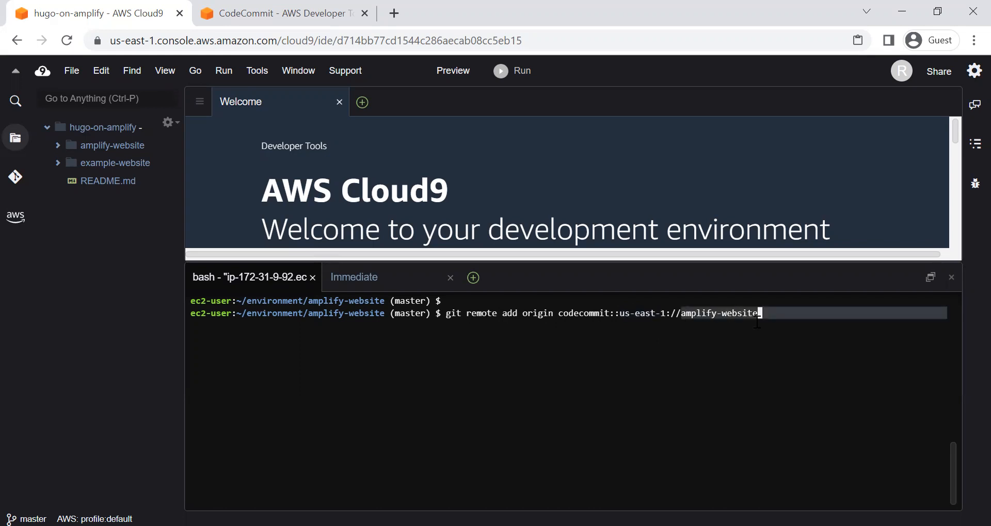
{"action": "left_click", "coordinate": [705, 354]}
{"action": "left_click", "coordinate": [255, 12]}
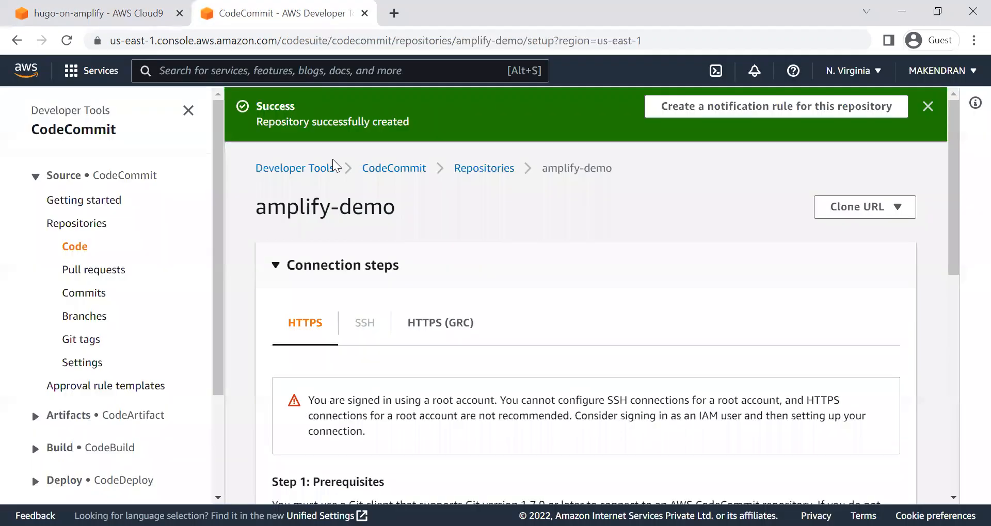
{"action": "left_click", "coordinate": [98, 13]}
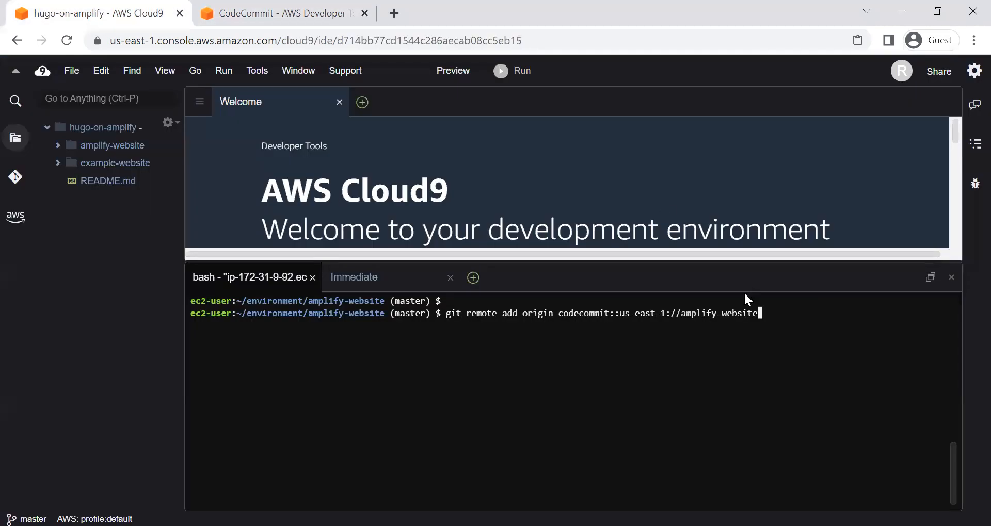
Step: Change the repository name in the pending git remote add origin command to amplify-demo and run it
{"action": "key", "text": "BackSpace"}
{"action": "key", "text": "BackSpace"}
{"action": "key", "text": "BackSpace"}
{"action": "key", "text": "BackSpace"}
{"action": "key", "text": "BackSpace"}
{"action": "key", "text": "BackSpace"}
{"action": "key", "text": "BackSpace"}
{"action": "type", "text": "demo"}
{"action": "key", "text": "Return"}
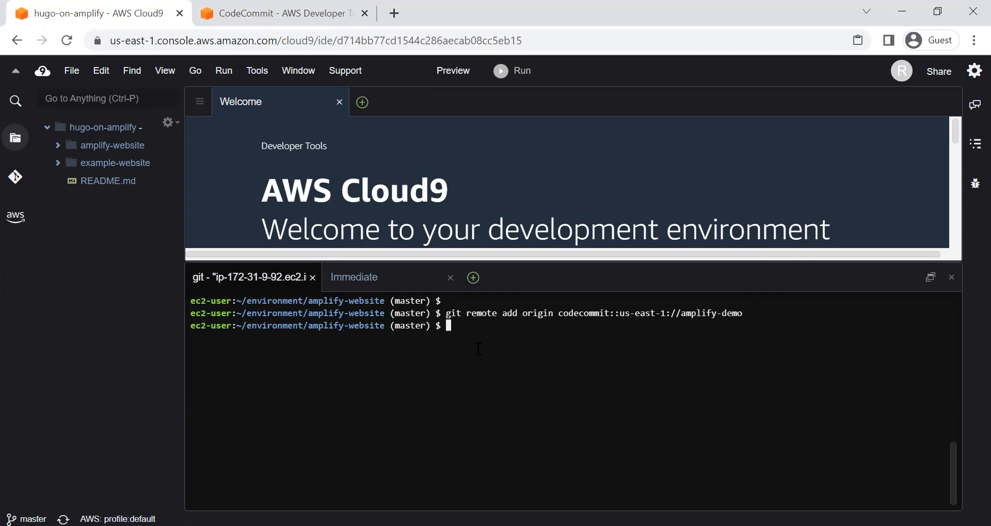
Step: List the repository's configured remotes with git remote -v
{"action": "key", "text": "alt+Tab"}
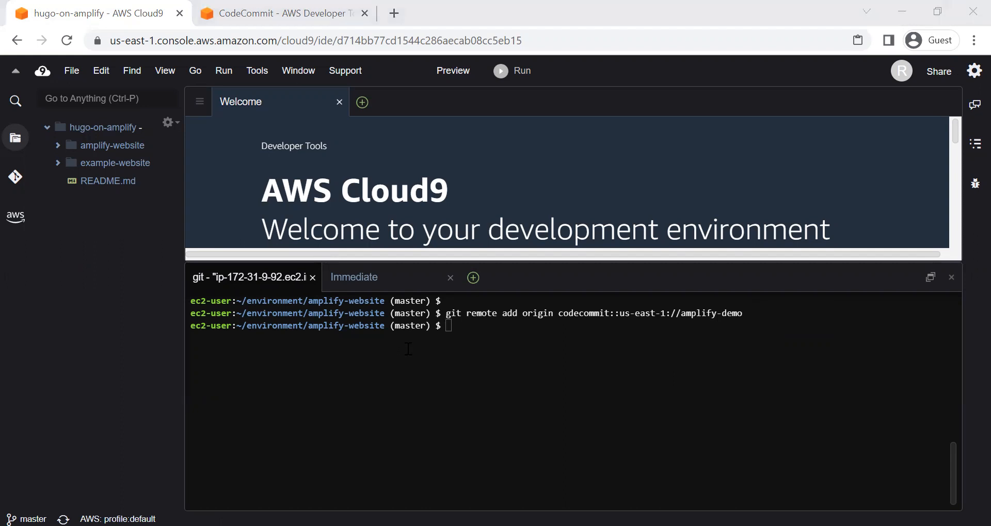
{"action": "left_click", "coordinate": [408, 349]}
{"action": "type", "text": "git remote -v"}
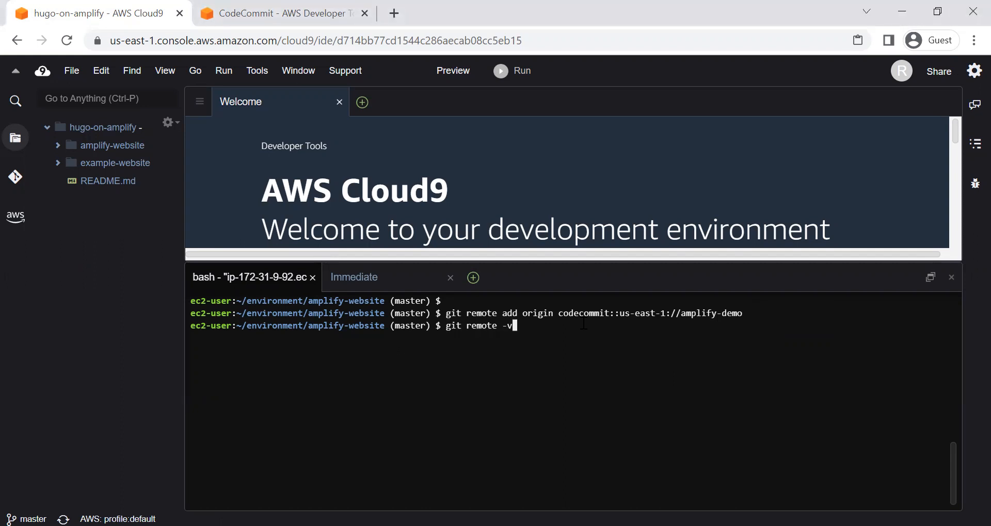
{"action": "key", "text": "Return"}
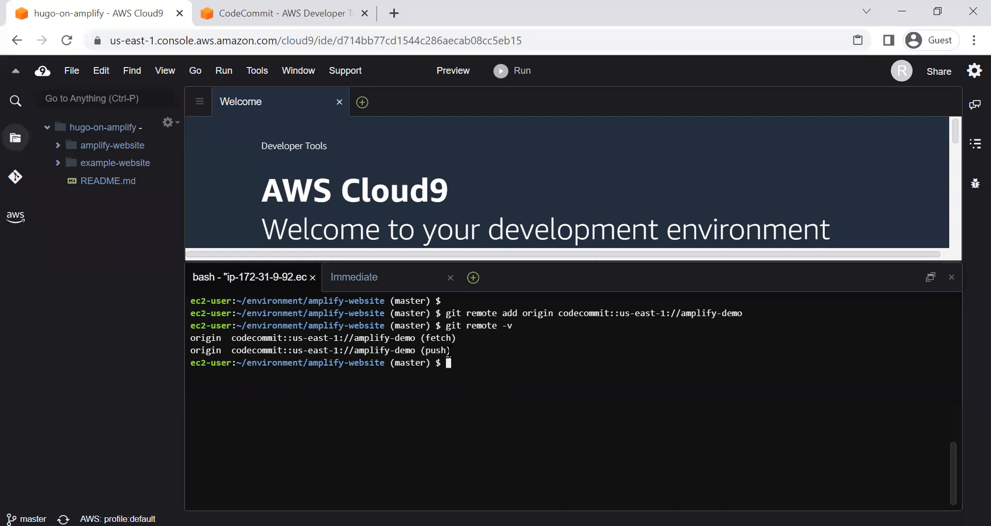
Step: Create and switch to a new branch named main with git checkout -b main
{"action": "left_click", "coordinate": [493, 354]}
{"action": "type", "text": "git checkout "}
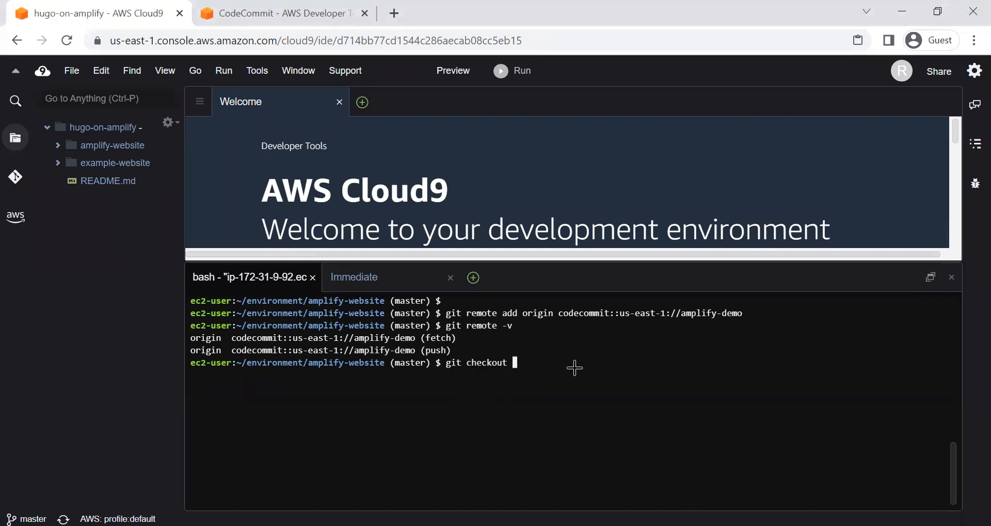
{"action": "type", "text": "-b main"}
{"action": "key", "text": "Return"}
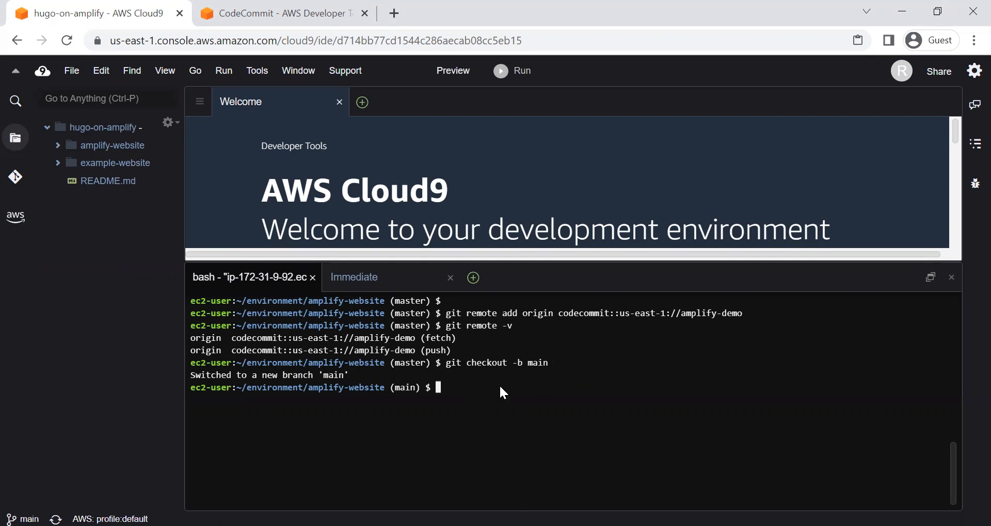
Step: Copy everything in ~/environment/example-website/ to ~/environment/amplify-website/ with cp -rp
{"action": "key", "text": "alt+Tab"}
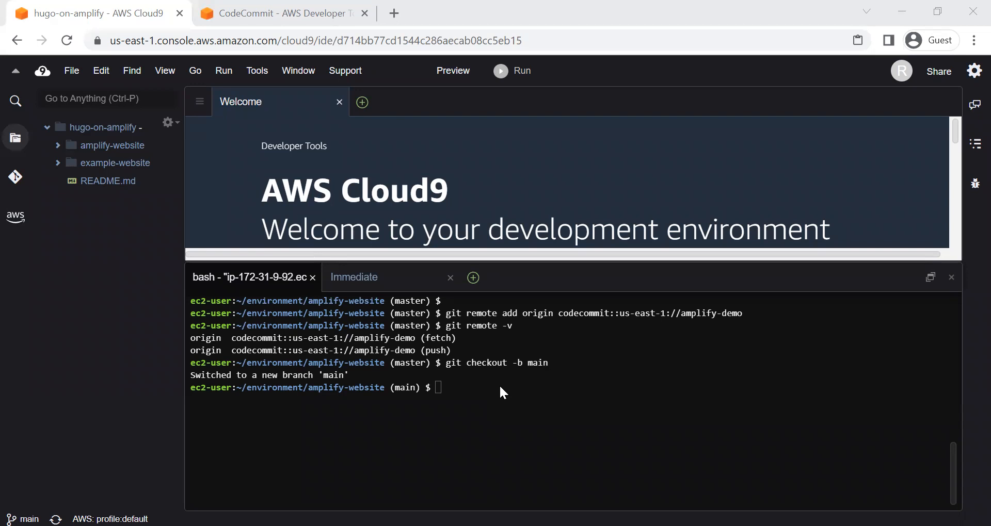
{"action": "right_click", "coordinate": [505, 400]}
{"action": "left_click", "coordinate": [503, 411]}
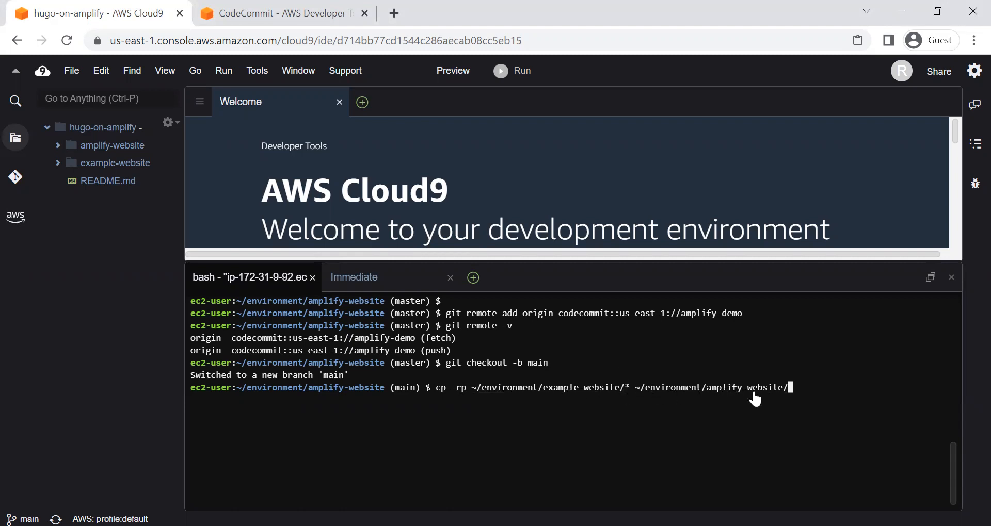
{"action": "key", "text": "Return"}
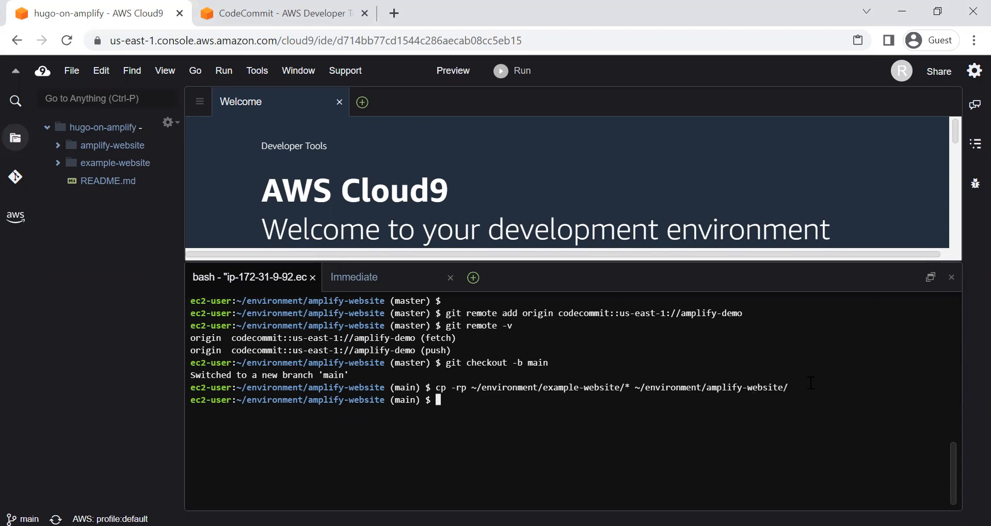
Step: Stage all copied website files in the amplify-website repository with git add *
{"action": "key", "text": "alt+Tab"}
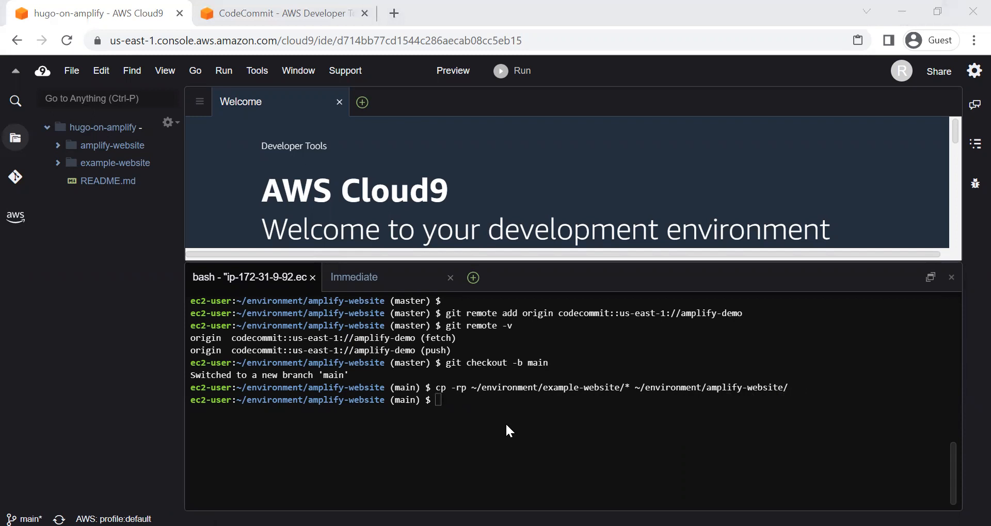
{"action": "left_click", "coordinate": [507, 425]}
{"action": "type", "text": "git "}
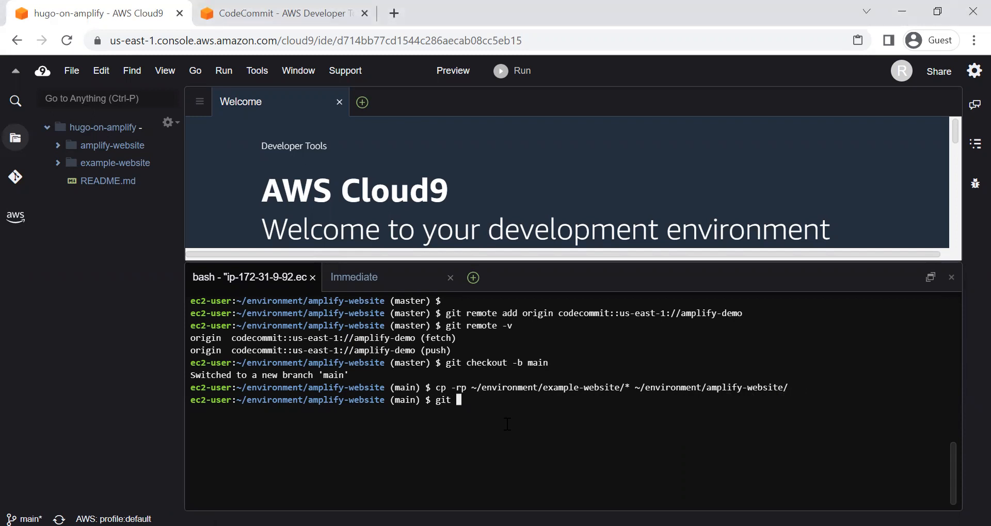
{"action": "type", "text": "add"}
{"action": "key", "text": "alt+Tab"}
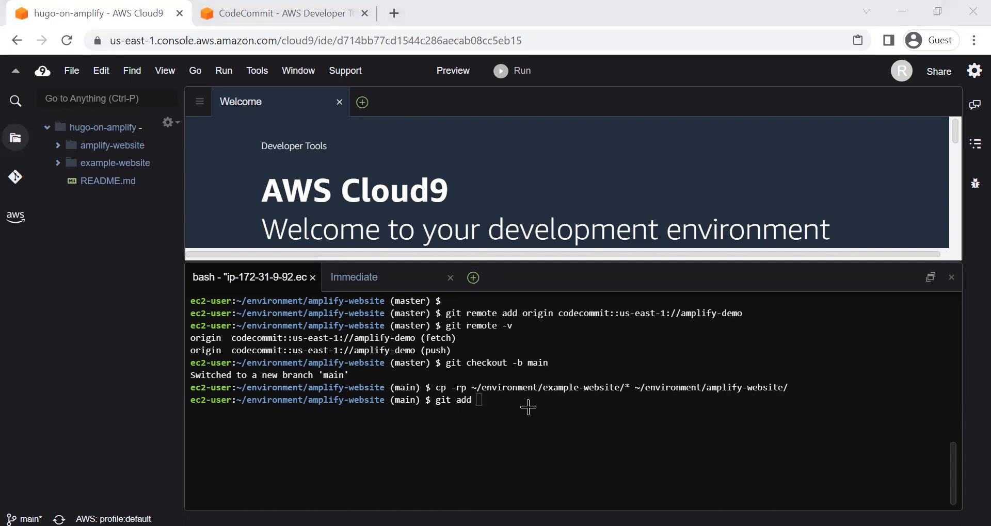
{"action": "left_click", "coordinate": [528, 408]}
{"action": "type", "text": "*"}
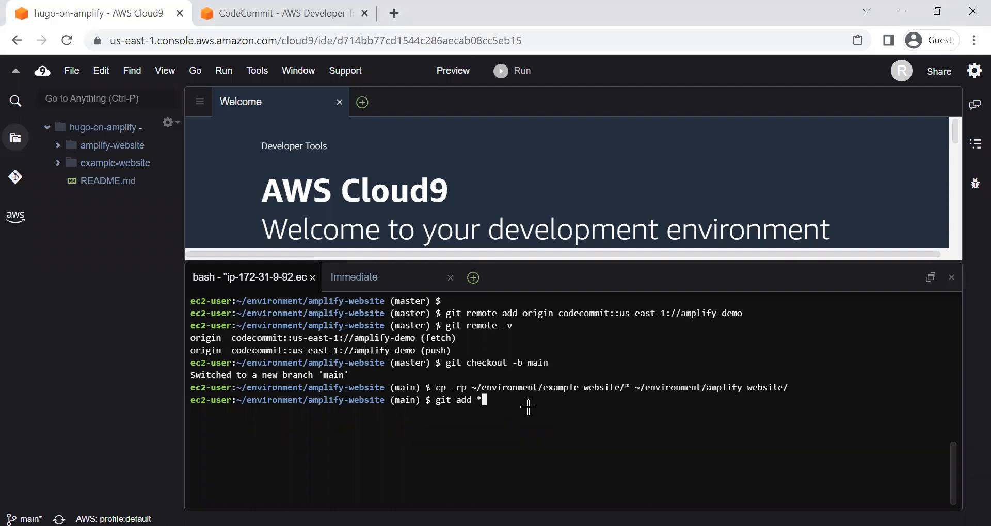
{"action": "key", "text": "Return"}
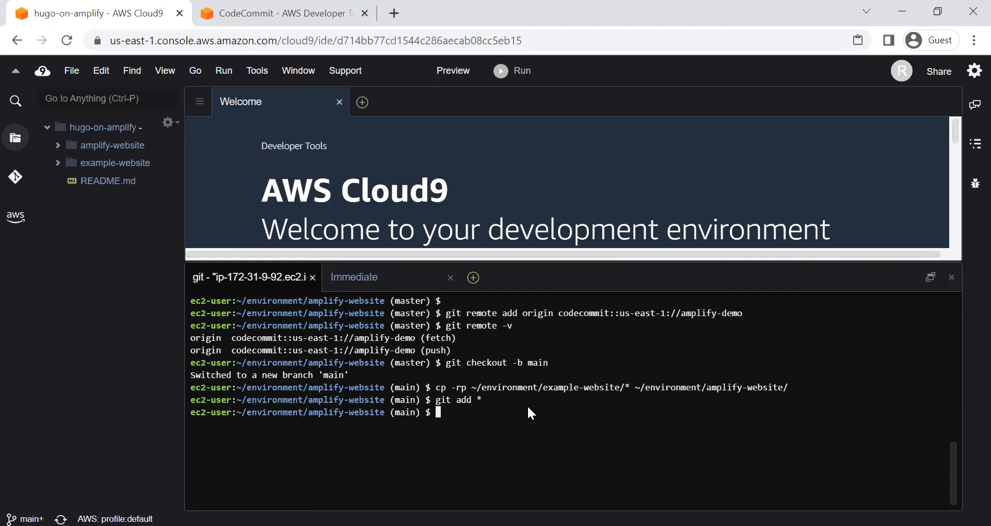
Step: Commit the staged website files with git commit -am "first commit"
{"action": "type", "text": "git commit "}
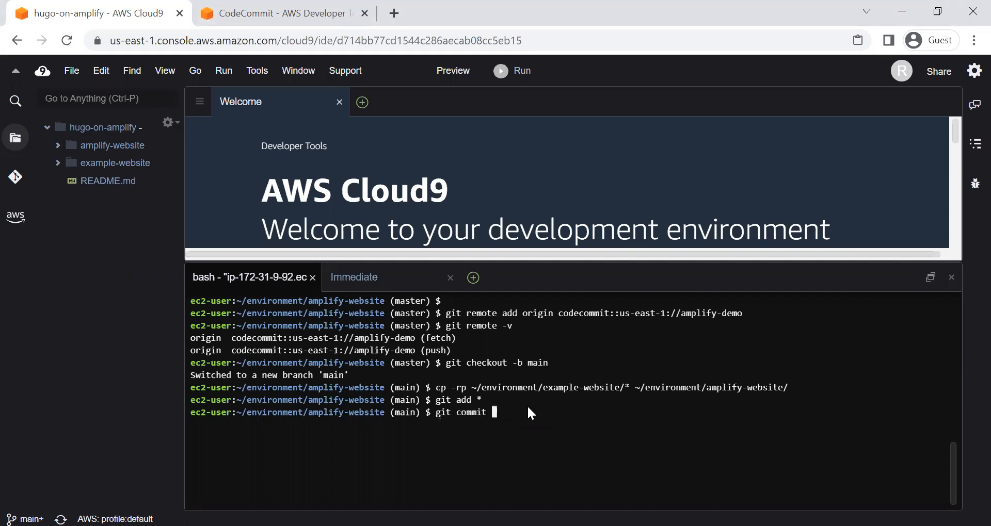
{"action": "type", "text": "-am \"first commit\""}
{"action": "key", "text": "Return"}
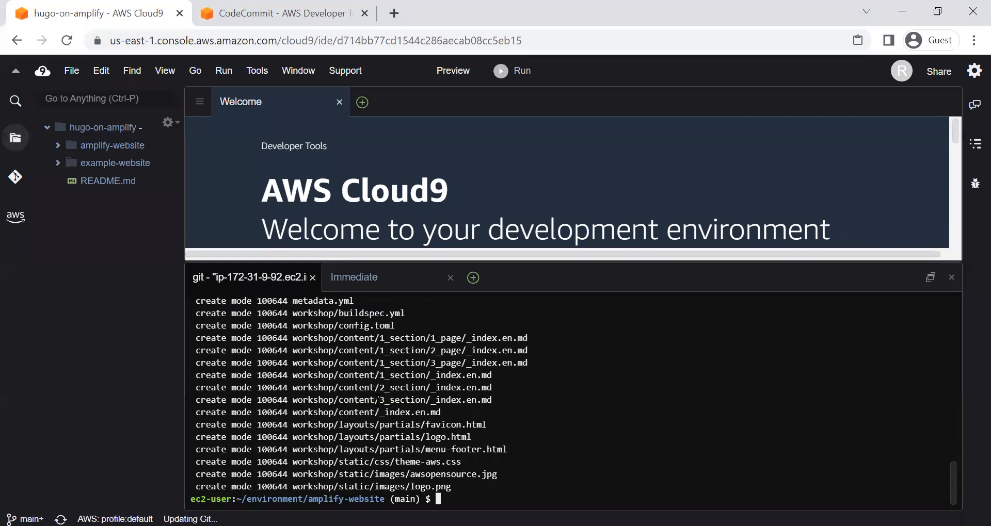
{"action": "scroll", "coordinate": [361, 413], "scroll_direction": "up", "scroll_amount": 3}
{"action": "scroll", "coordinate": [351, 422], "scroll_direction": "down", "scroll_amount": 3}
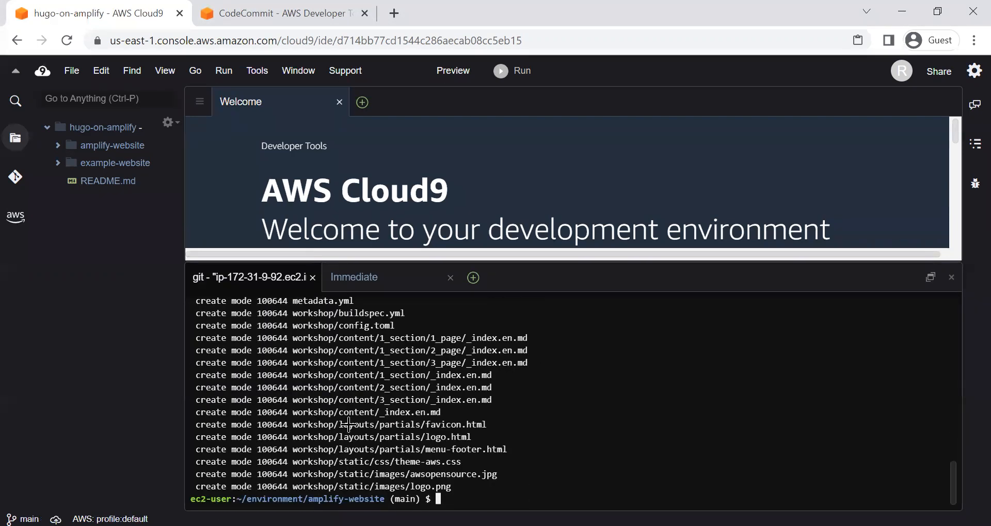
Step: Push the main branch to the CodeCommit remote and set its upstream with git push -u origin main
{"action": "key", "text": "alt+Tab"}
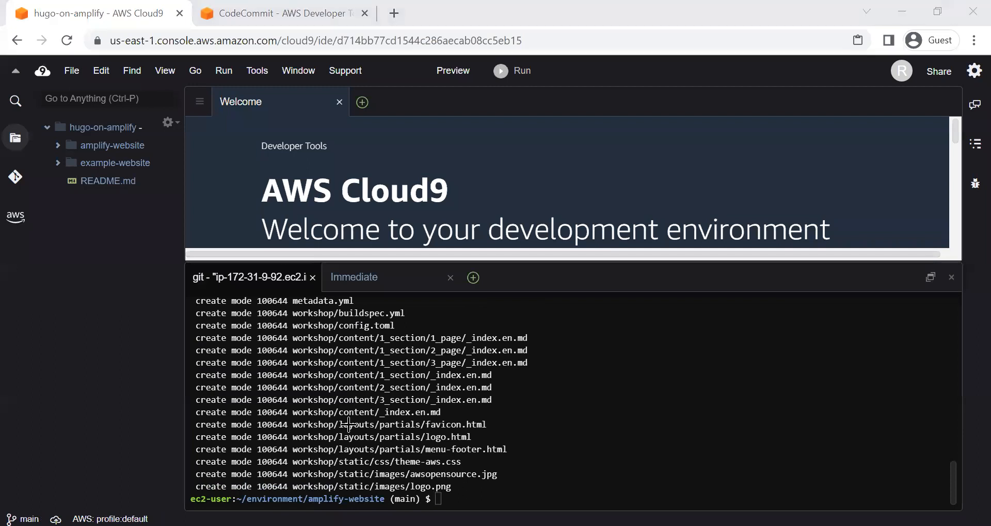
{"action": "key", "text": "alt+Tab"}
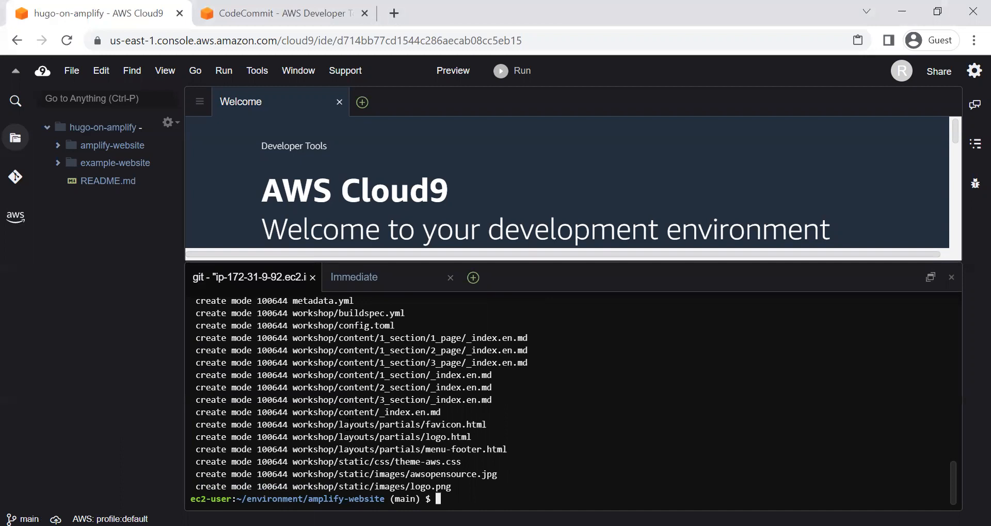
{"action": "type", "text": "git push"}
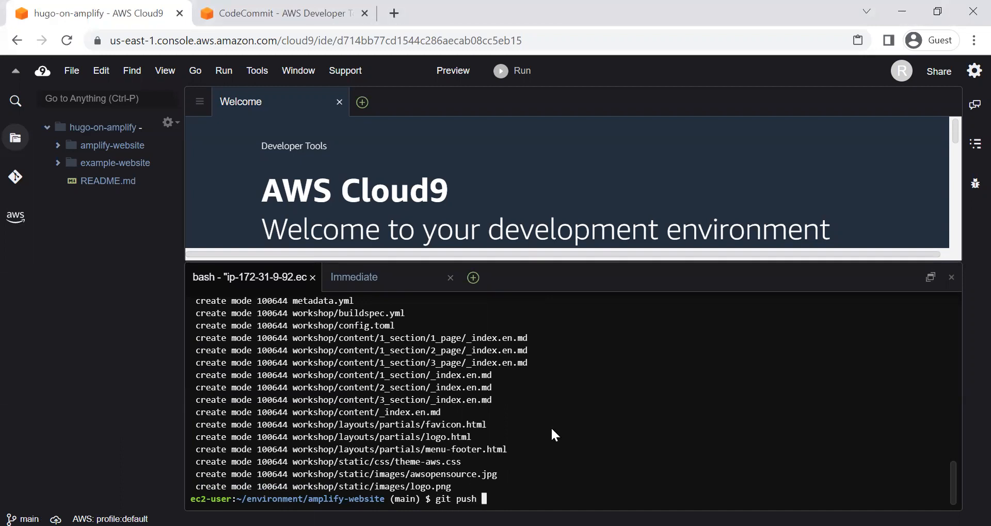
{"action": "key", "text": "alt+Tab"}
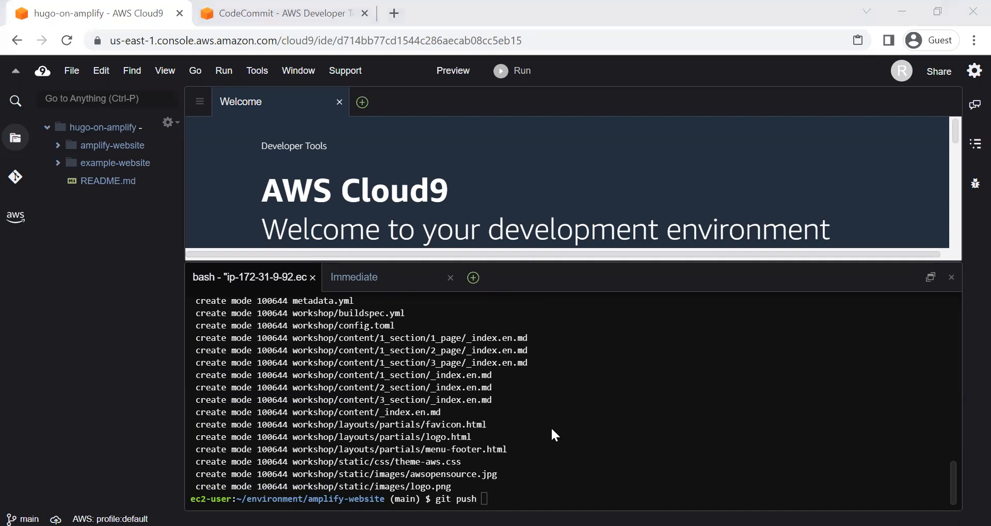
{"action": "key", "text": "alt+Tab"}
{"action": "type", "text": "-u origin "}
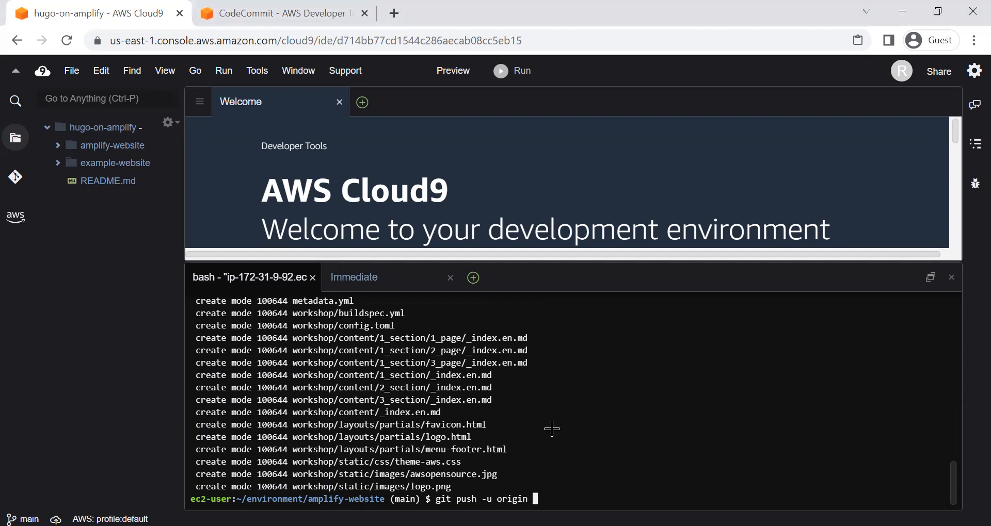
{"action": "type", "text": "main"}
{"action": "key", "text": "Return"}
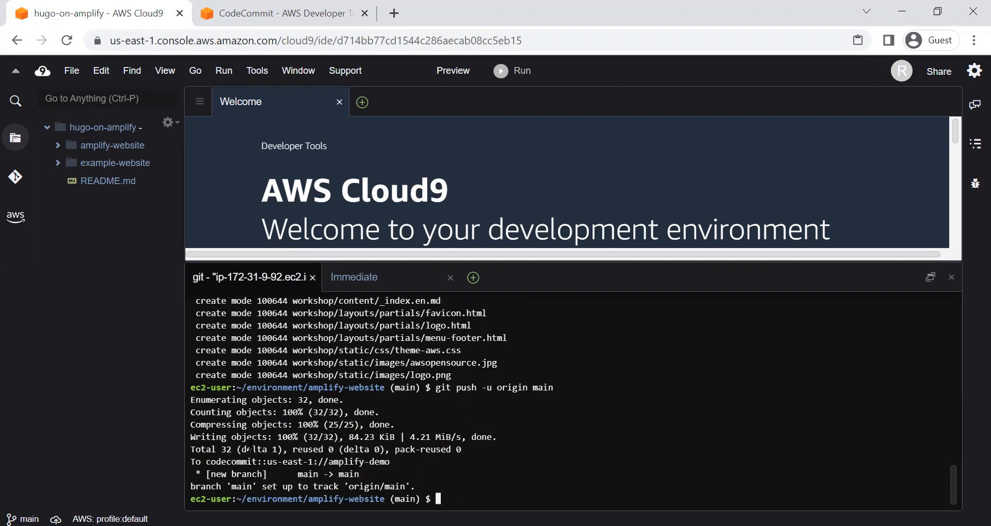
{"action": "left_click_drag", "start_coordinate": [206, 461], "coordinate": [401, 458]}
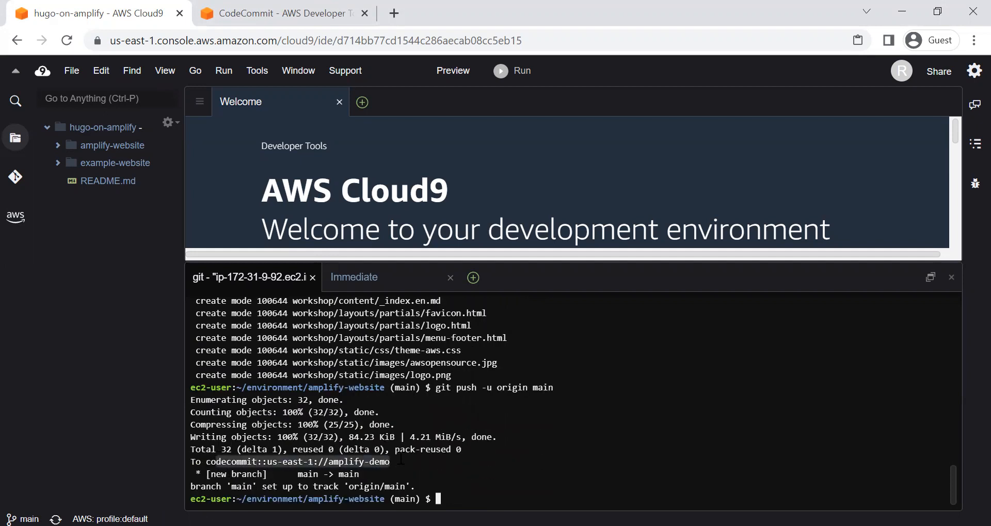
{"action": "left_click", "coordinate": [538, 440]}
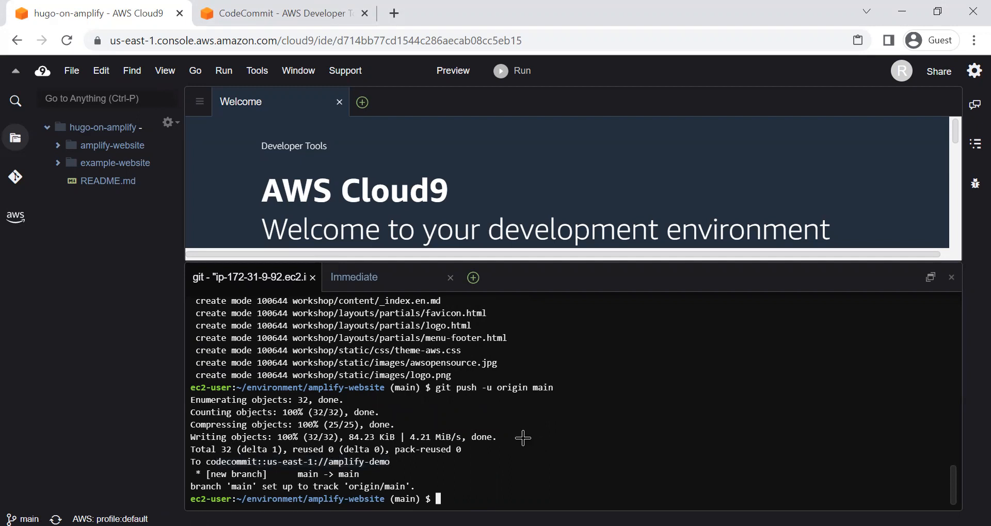
Step: Open the amplify-demo repository in CodeCommit and examine the pushed files, including the workshop folder
{"action": "key", "text": "alt+Tab"}
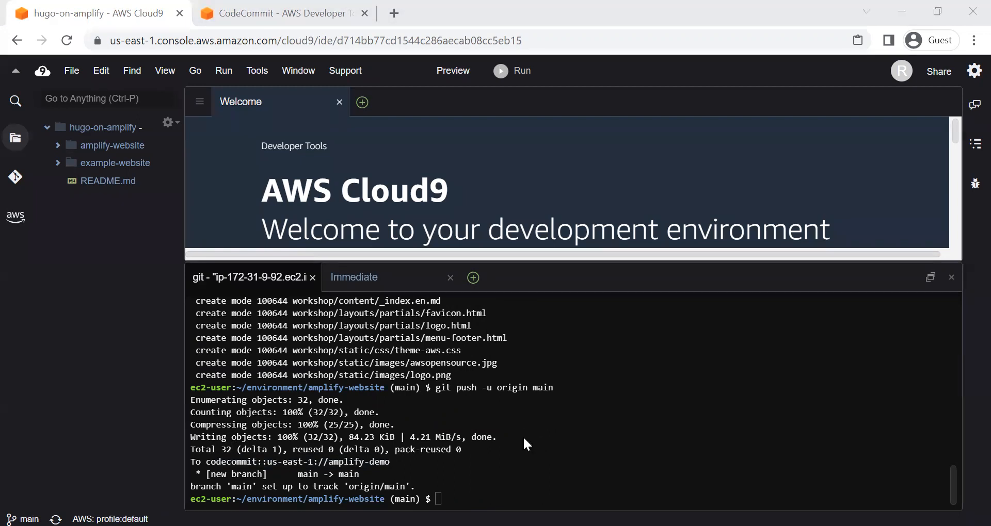
{"action": "left_click", "coordinate": [288, 15]}
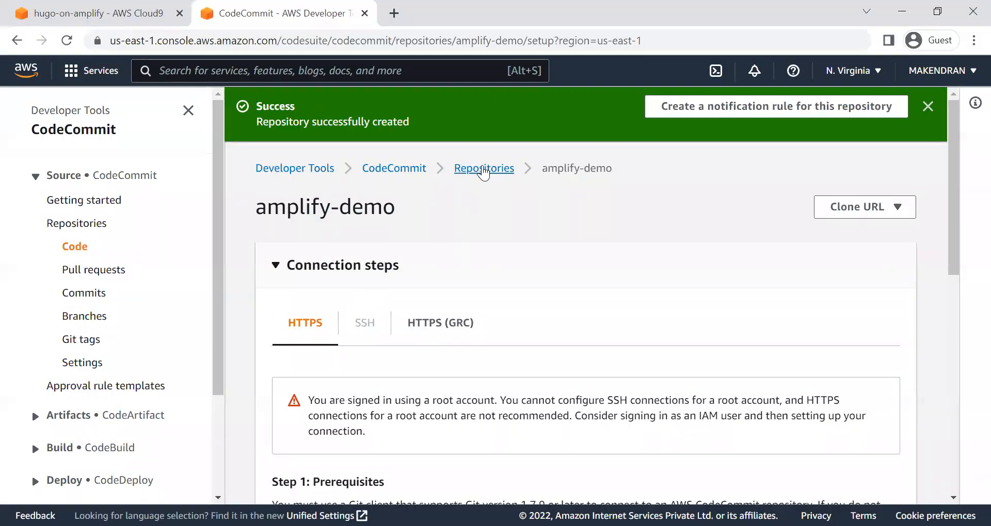
{"action": "left_click", "coordinate": [484, 171]}
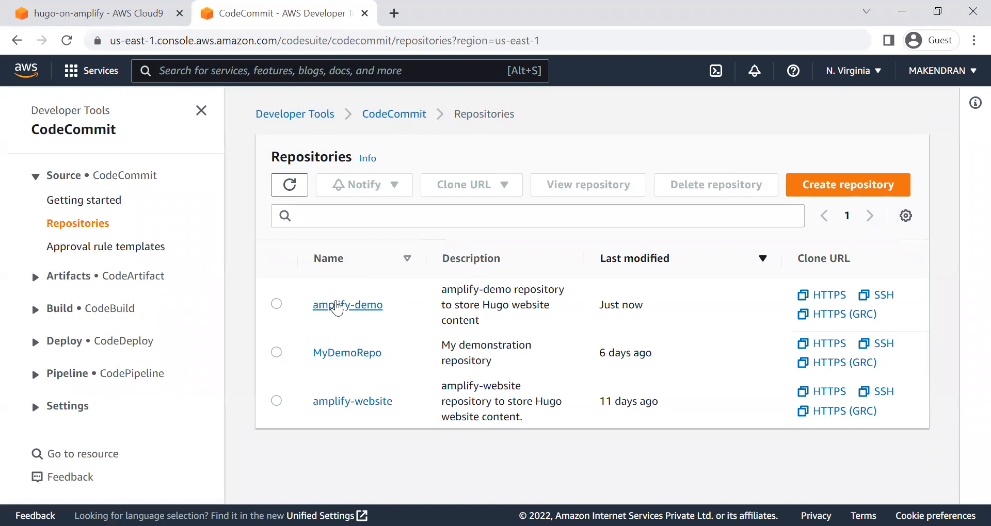
{"action": "left_click", "coordinate": [337, 305]}
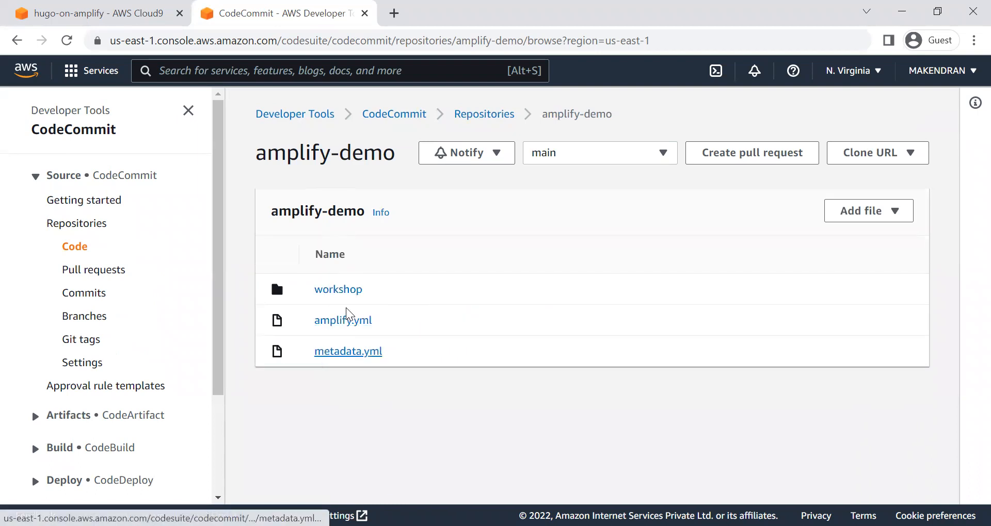
{"action": "left_click", "coordinate": [340, 294]}
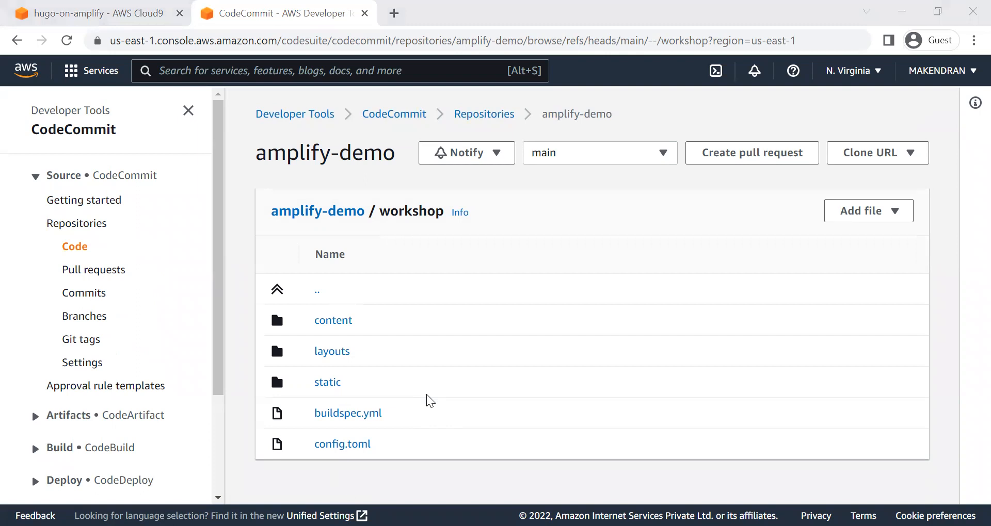
Step: Search the AWS services for amplify and open AWS Amplify
{"action": "left_click", "coordinate": [338, 73]}
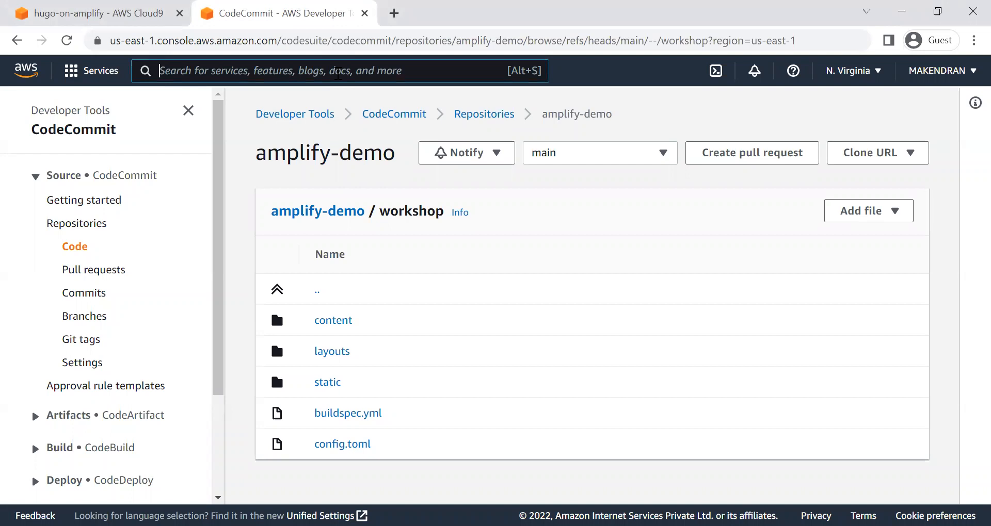
{"action": "type", "text": "amplify"}
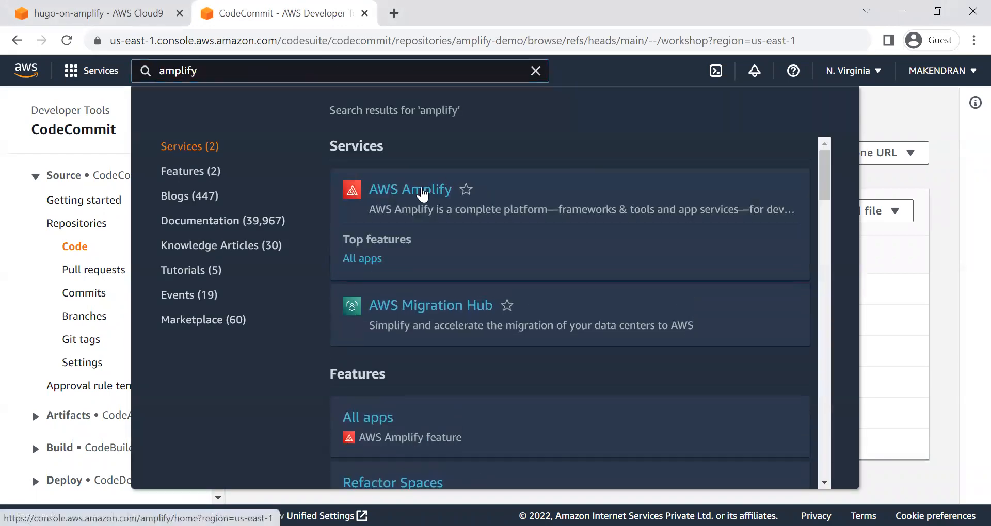
{"action": "left_click", "coordinate": [423, 193]}
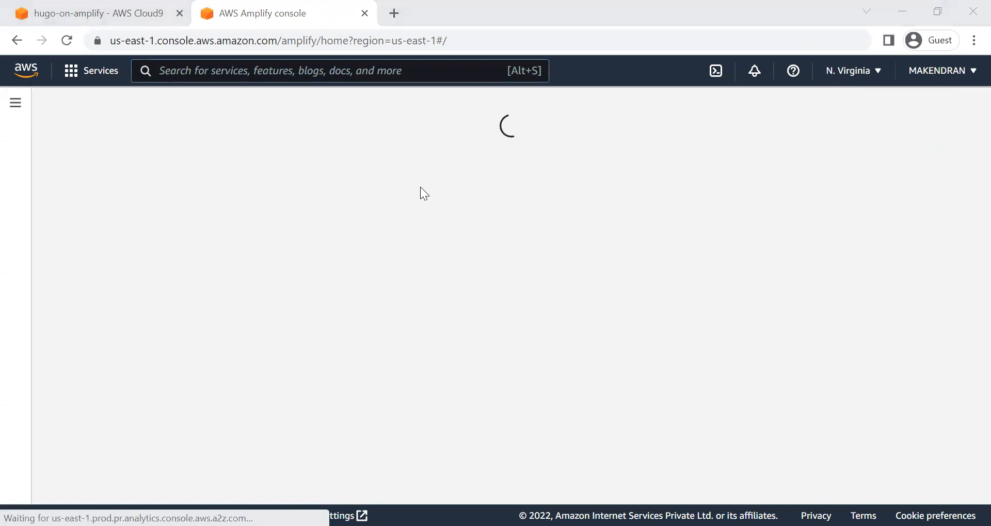
Step: Get started with Amplify Hosting to host a web app
{"action": "scroll", "coordinate": [497, 341], "scroll_direction": "down", "scroll_amount": 10}
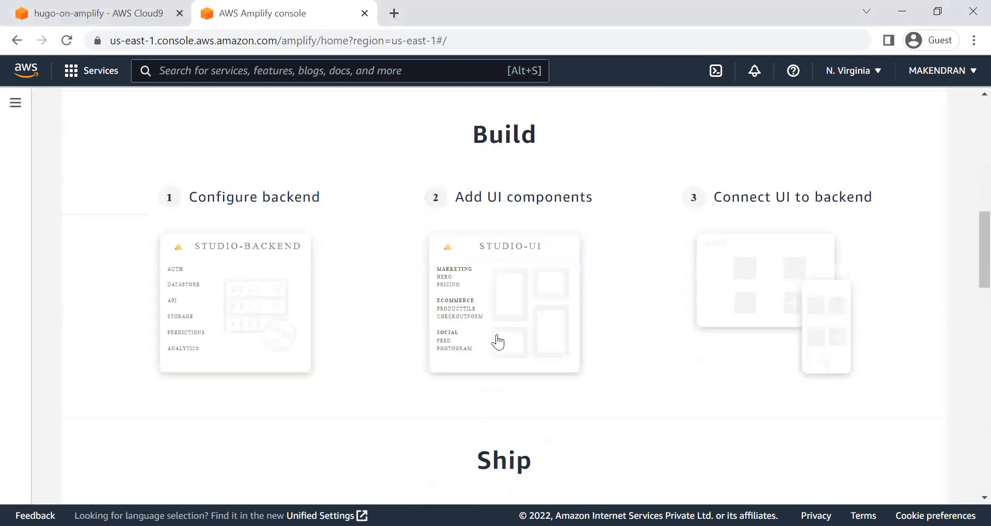
{"action": "scroll", "coordinate": [497, 342], "scroll_direction": "down", "scroll_amount": 10}
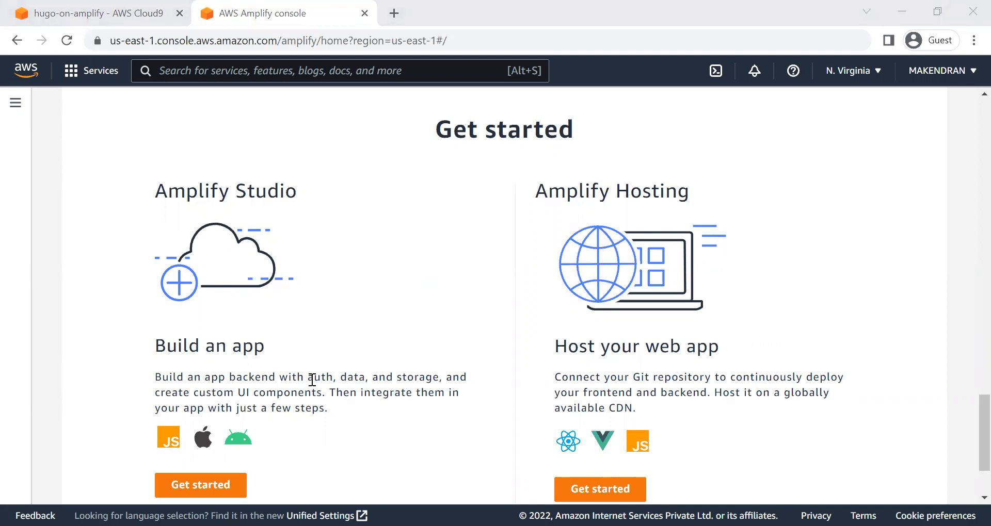
{"action": "left_click", "coordinate": [622, 405]}
{"action": "scroll", "coordinate": [604, 415], "scroll_direction": "down", "scroll_amount": 2}
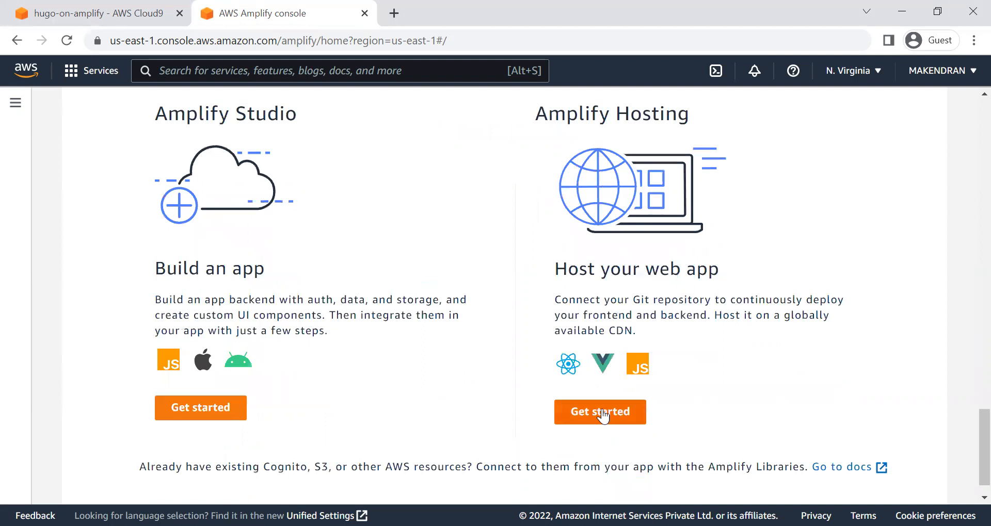
{"action": "left_click", "coordinate": [603, 415]}
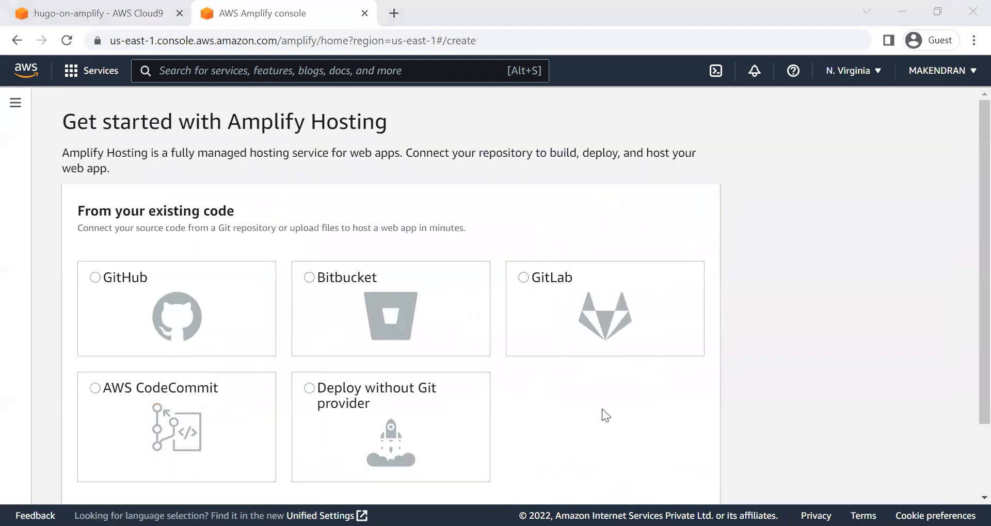
{"action": "left_click", "coordinate": [601, 409]}
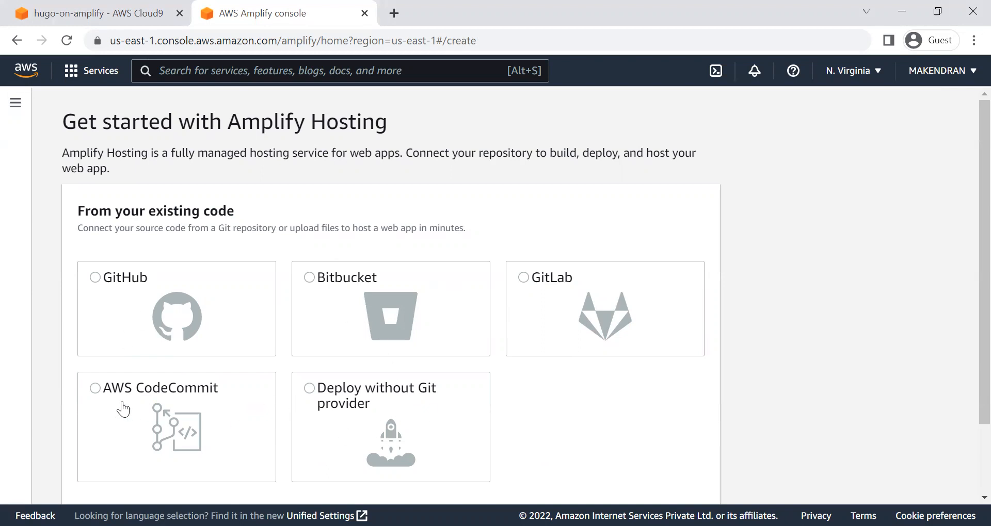
Step: Choose AWS CodeCommit as the source of the existing code and continue to adding a repository branch
{"action": "left_click", "coordinate": [95, 390]}
{"action": "scroll", "coordinate": [183, 406], "scroll_direction": "down", "scroll_amount": 2}
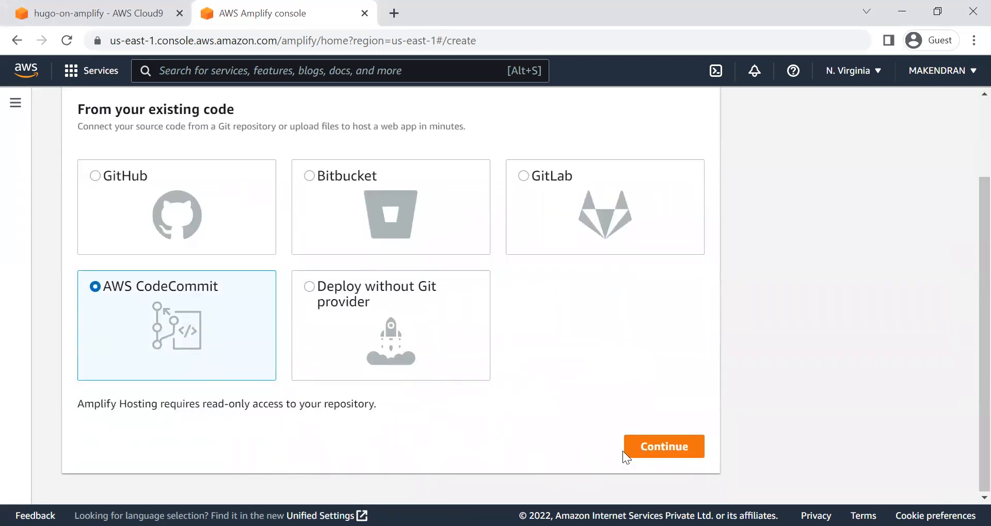
{"action": "left_click", "coordinate": [649, 448]}
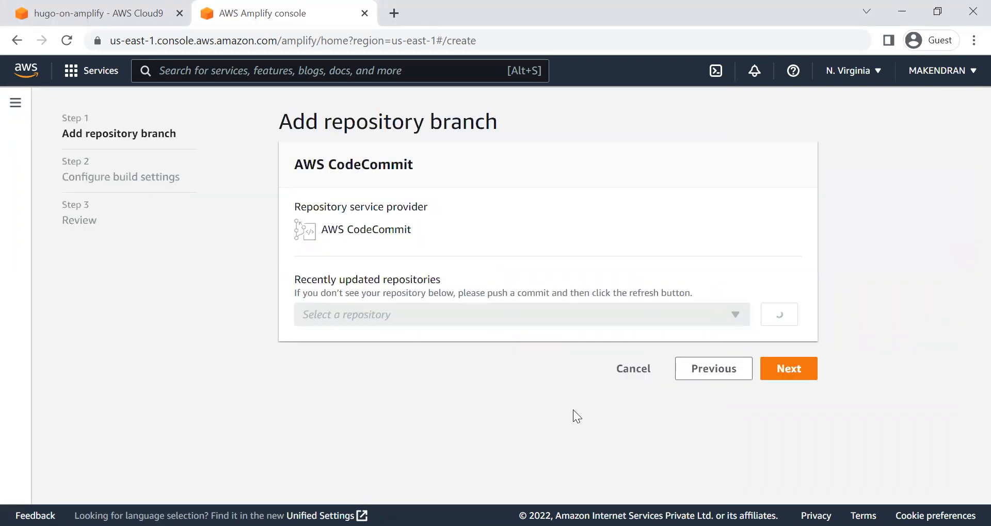
Step: Select the amplify-demo repository with its main branch and proceed to the build settings
{"action": "left_click", "coordinate": [454, 316]}
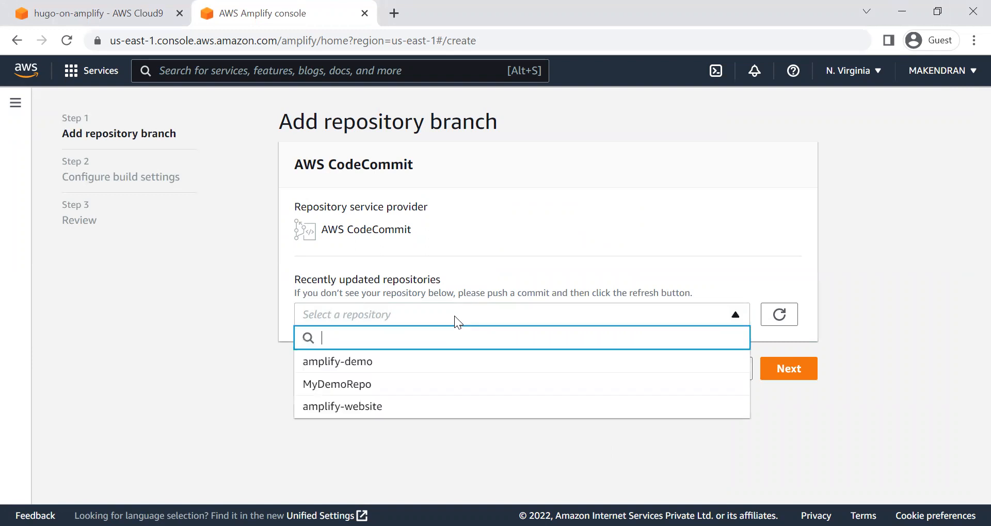
{"action": "left_click", "coordinate": [339, 363]}
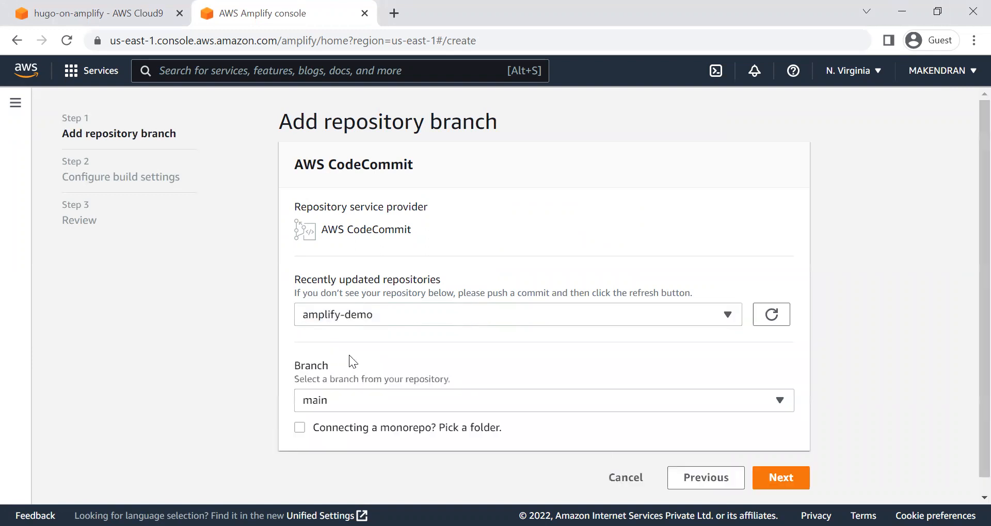
{"action": "scroll", "coordinate": [349, 355], "scroll_direction": "down", "scroll_amount": 1}
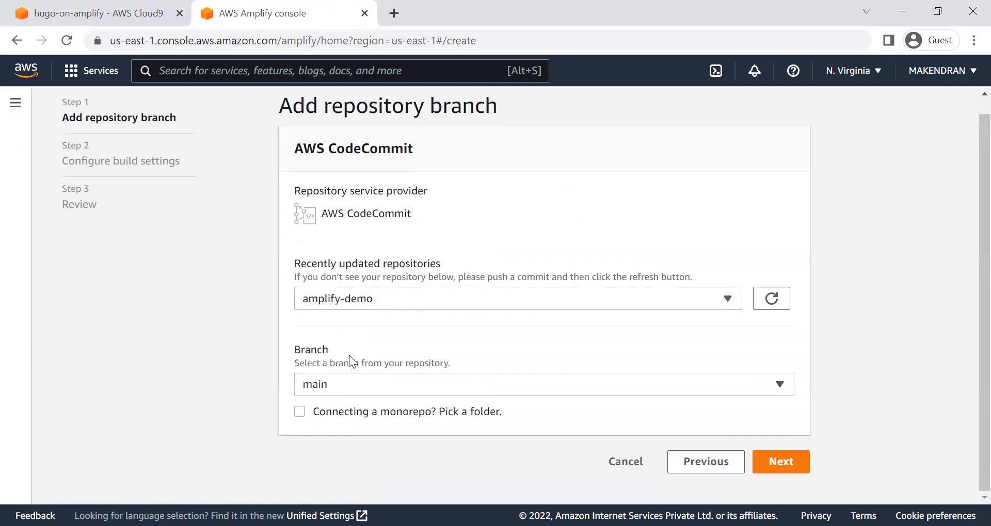
{"action": "left_click", "coordinate": [380, 385]}
{"action": "left_click", "coordinate": [321, 388]}
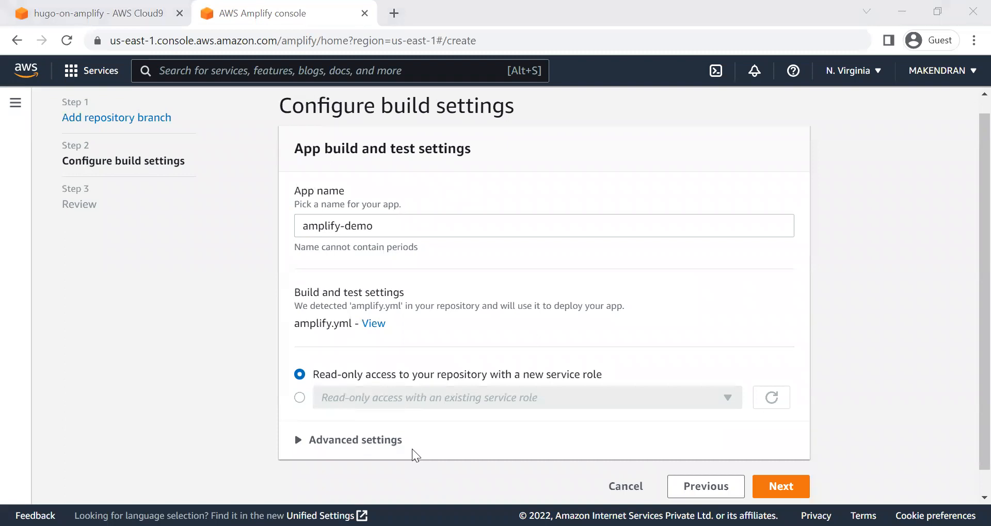
Step: Accept the default build settings with a new service role, review them, and save and deploy the amplify-demo app
{"action": "left_click", "coordinate": [780, 487]}
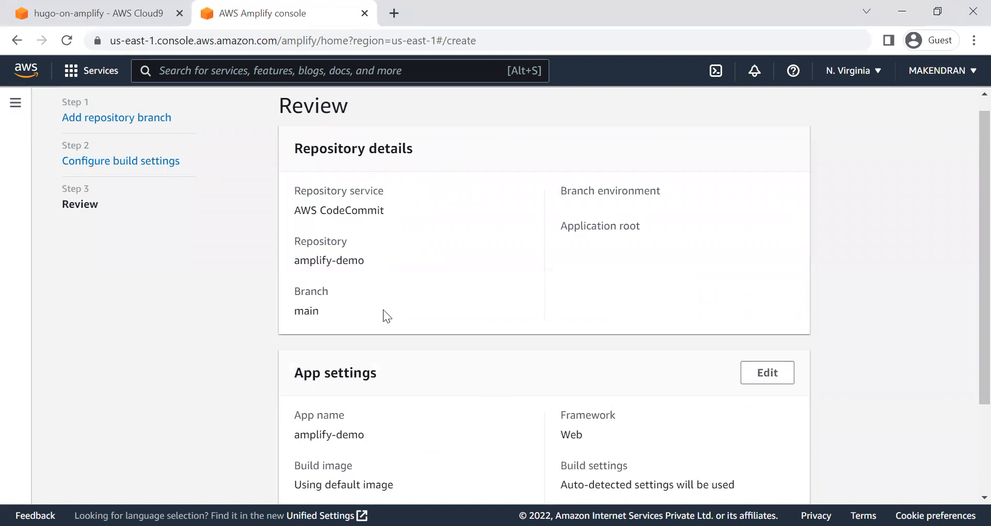
{"action": "scroll", "coordinate": [368, 287], "scroll_direction": "down", "scroll_amount": 3}
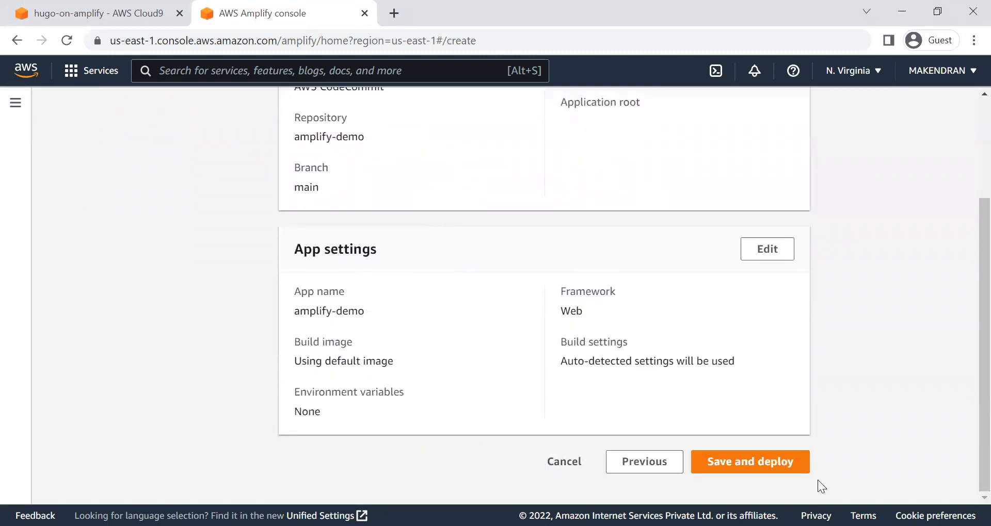
{"action": "left_click", "coordinate": [752, 462]}
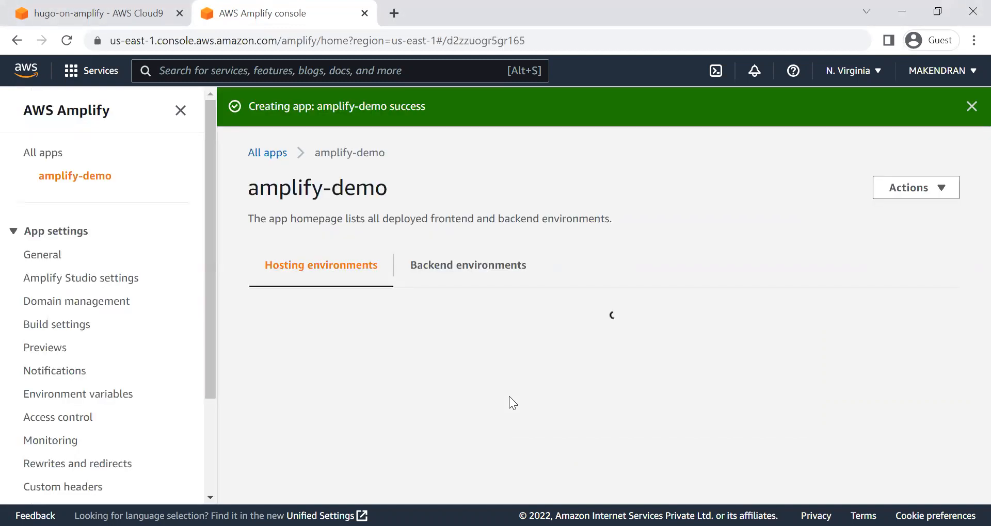
Step: Open the Provision stage of the main branch's deployment and examine its details
{"action": "scroll", "coordinate": [508, 396], "scroll_direction": "down", "scroll_amount": 1}
{"action": "scroll", "coordinate": [509, 396], "scroll_direction": "down", "scroll_amount": 3}
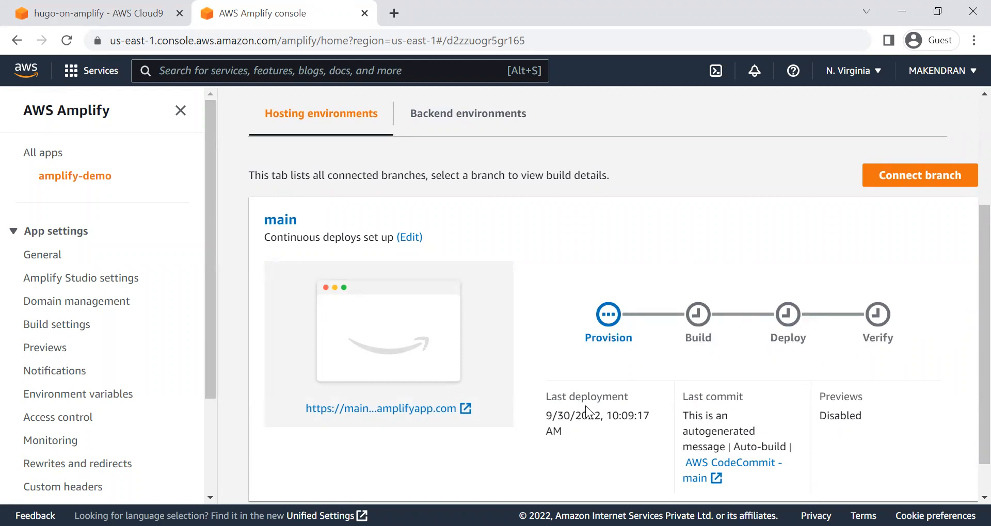
{"action": "left_click", "coordinate": [603, 340]}
{"action": "scroll", "coordinate": [356, 437], "scroll_direction": "down", "scroll_amount": 4}
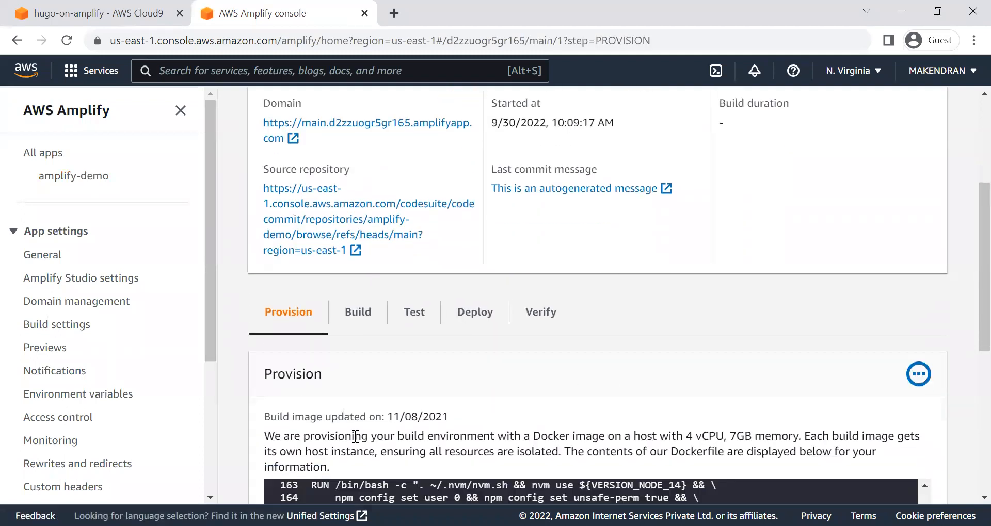
Step: Examine the Dockerfile contents shown for the Provision stage, then check the stage progress of Build 1
{"action": "scroll", "coordinate": [411, 396], "scroll_direction": "down", "scroll_amount": 2}
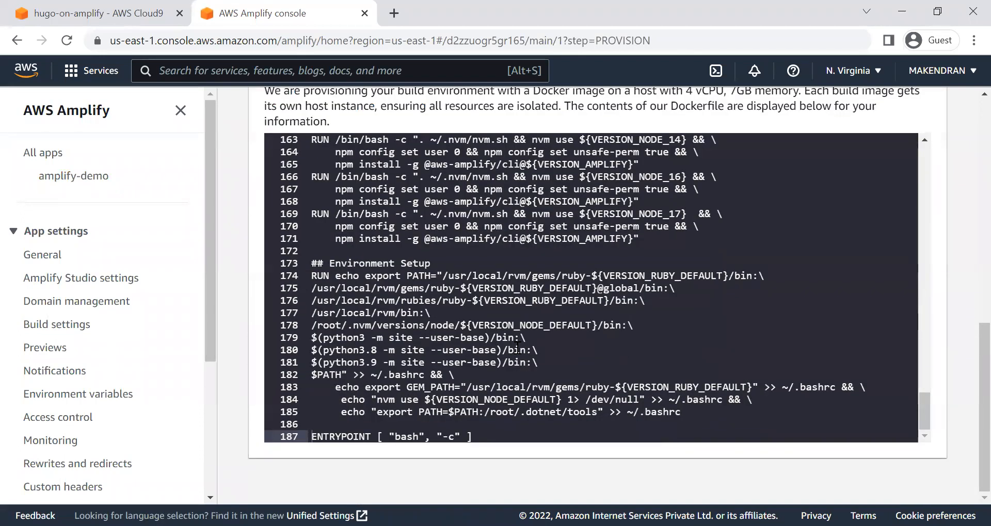
{"action": "scroll", "coordinate": [517, 346], "scroll_direction": "up", "scroll_amount": 5}
{"action": "scroll", "coordinate": [517, 347], "scroll_direction": "up", "scroll_amount": 7}
{"action": "scroll", "coordinate": [517, 346], "scroll_direction": "down", "scroll_amount": 10}
{"action": "scroll", "coordinate": [516, 351], "scroll_direction": "down", "scroll_amount": 3}
{"action": "scroll", "coordinate": [480, 361], "scroll_direction": "up", "scroll_amount": 6}
{"action": "scroll", "coordinate": [477, 353], "scroll_direction": "up", "scroll_amount": 10}
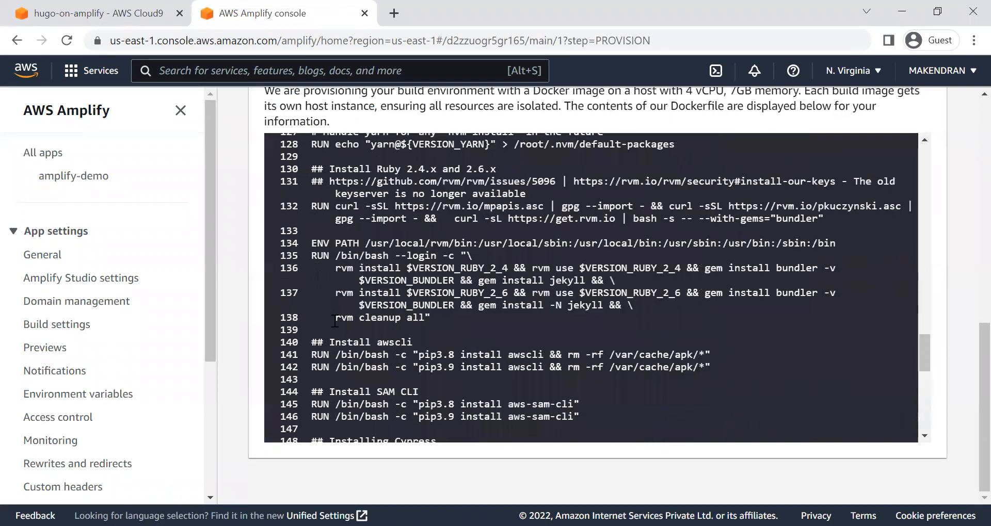
{"action": "scroll", "coordinate": [240, 326], "scroll_direction": "up", "scroll_amount": 2}
{"action": "scroll", "coordinate": [239, 326], "scroll_direction": "up", "scroll_amount": 3}
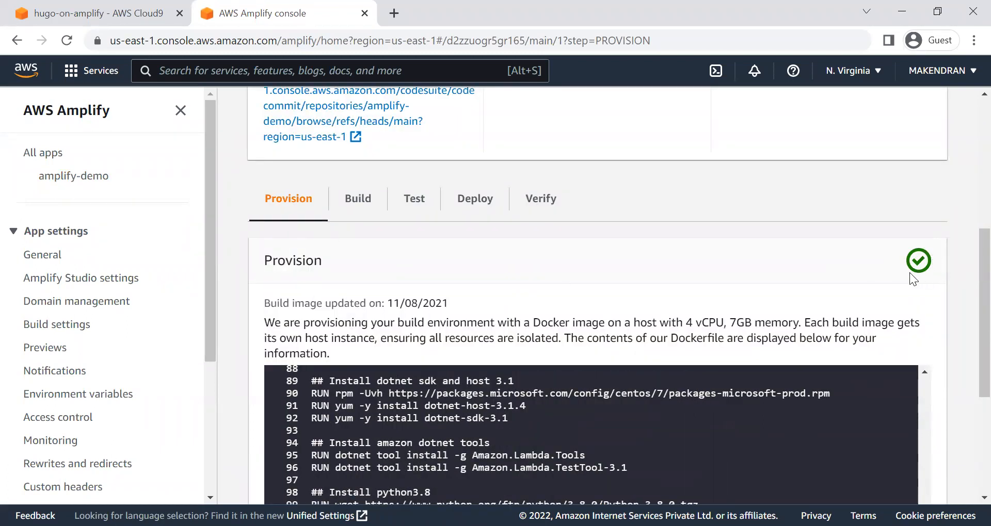
{"action": "scroll", "coordinate": [418, 279], "scroll_direction": "up", "scroll_amount": 5}
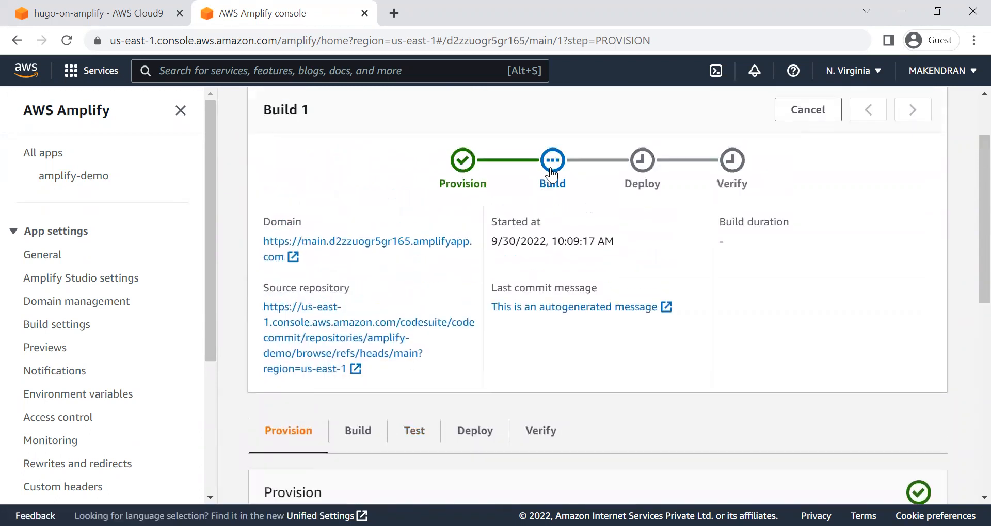
Step: Open the Build stage and expand its Cloning repository section to examine the log
{"action": "left_click", "coordinate": [358, 431]}
{"action": "scroll", "coordinate": [489, 431], "scroll_direction": "down", "scroll_amount": 1}
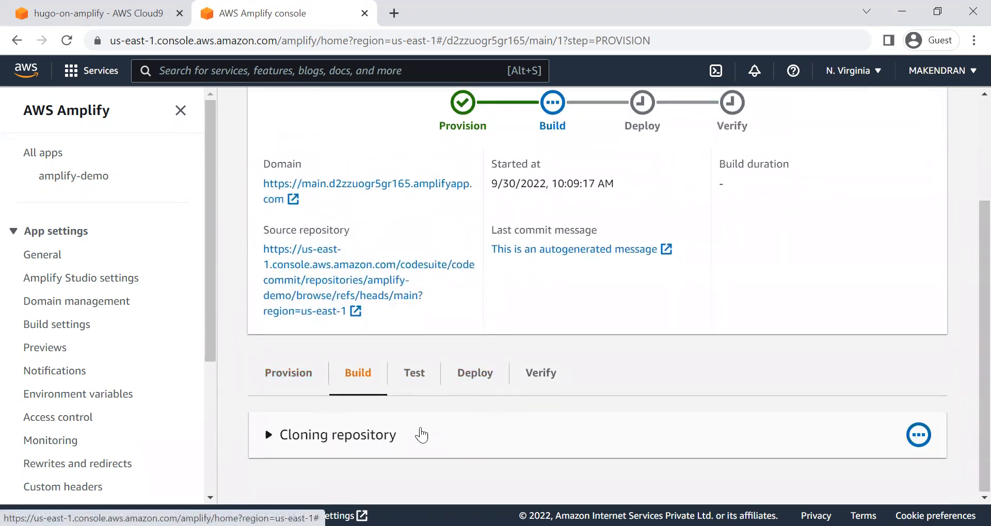
{"action": "left_click", "coordinate": [352, 436]}
{"action": "scroll", "coordinate": [430, 434], "scroll_direction": "down", "scroll_amount": 4}
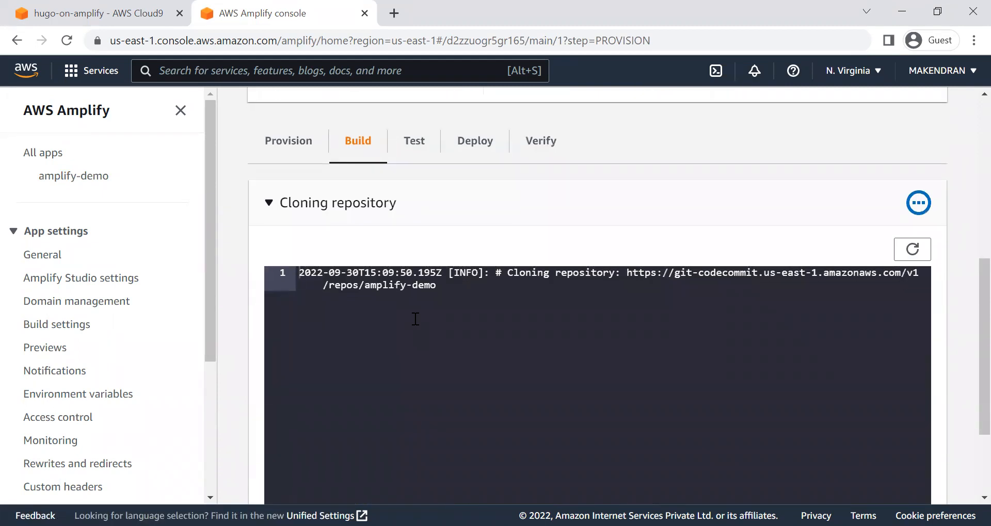
{"action": "scroll", "coordinate": [416, 319], "scroll_direction": "down", "scroll_amount": 2}
{"action": "scroll", "coordinate": [420, 314], "scroll_direction": "up", "scroll_amount": 5}
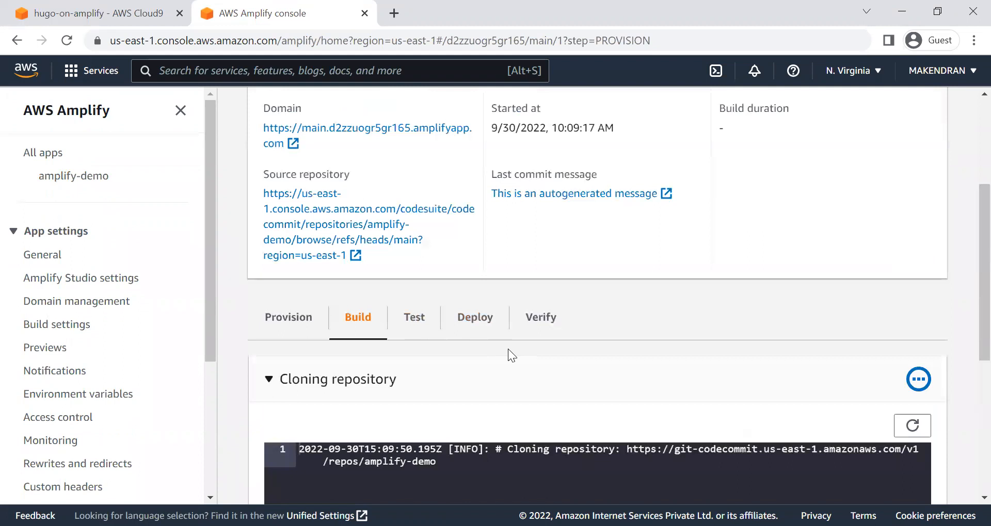
{"action": "scroll", "coordinate": [699, 370], "scroll_direction": "up", "scroll_amount": 4}
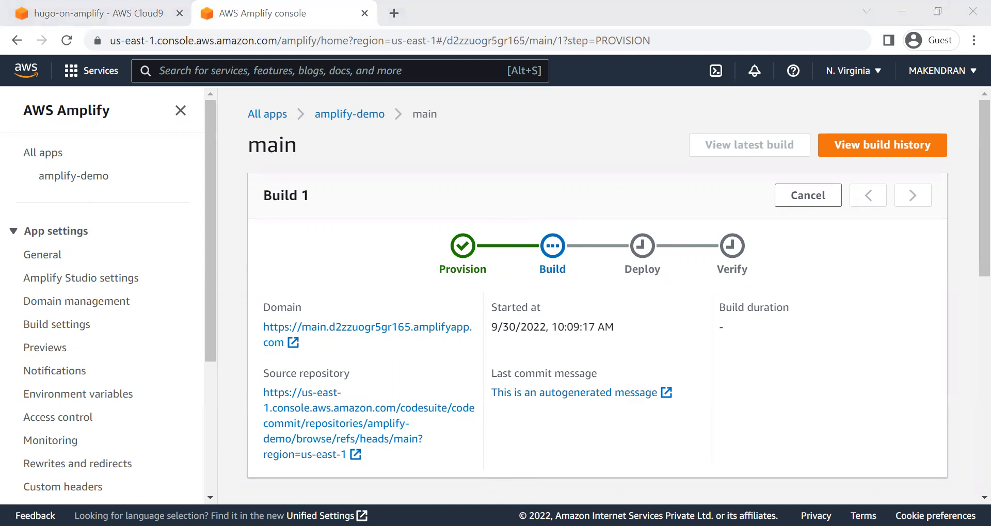
{"action": "left_click", "coordinate": [434, 394]}
{"action": "left_click", "coordinate": [433, 394]}
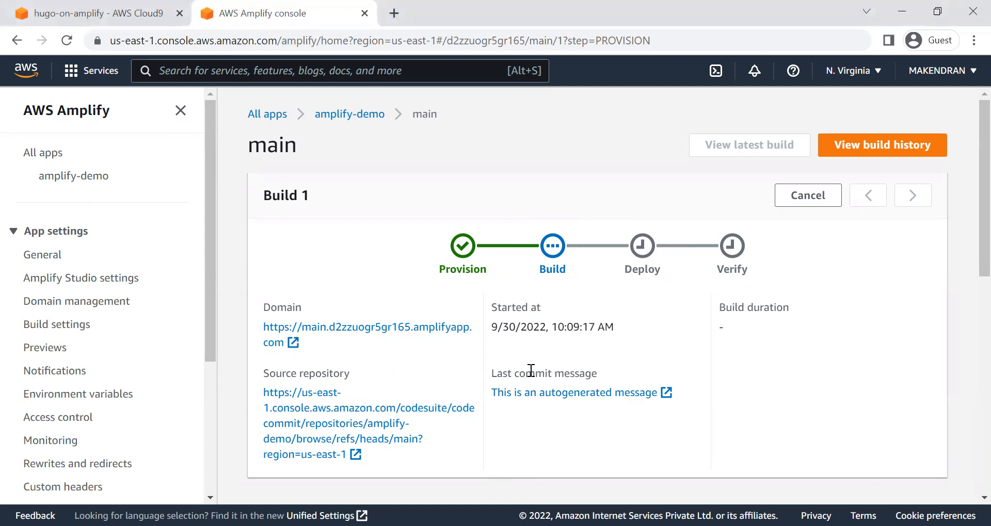
Step: Refresh the Cloning repository log and check it for new entries
{"action": "scroll", "coordinate": [529, 371], "scroll_direction": "down", "scroll_amount": 8}
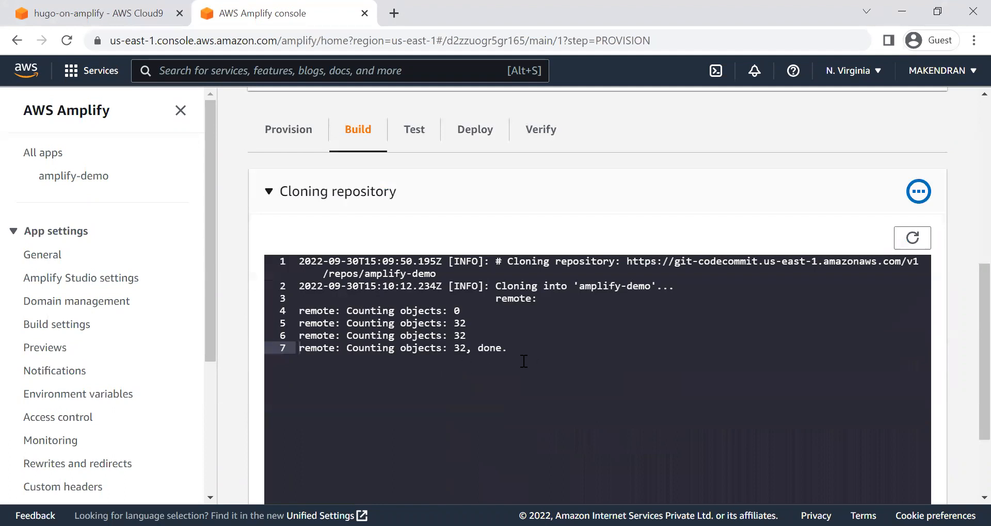
{"action": "scroll", "coordinate": [522, 362], "scroll_direction": "down", "scroll_amount": 2}
{"action": "scroll", "coordinate": [523, 361], "scroll_direction": "up", "scroll_amount": 2}
{"action": "left_click", "coordinate": [909, 241]}
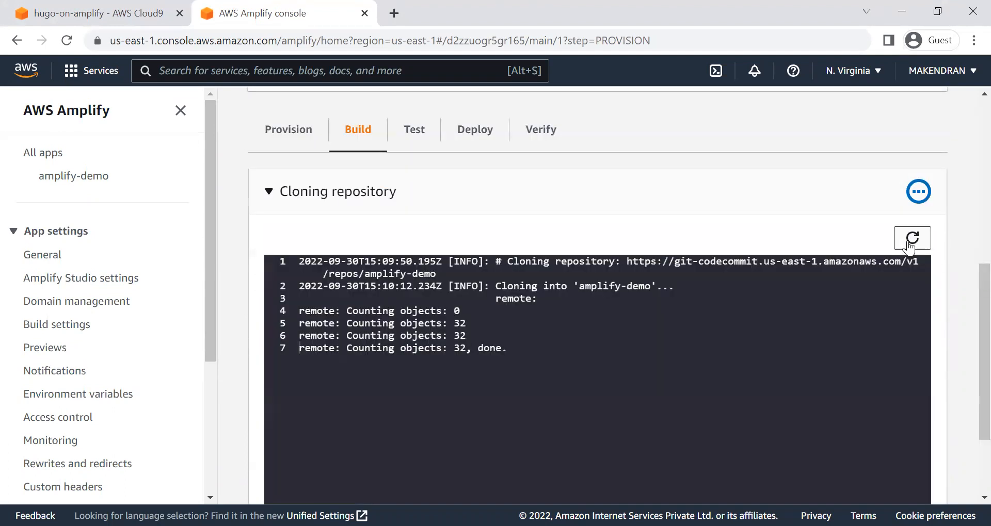
{"action": "left_click", "coordinate": [909, 243]}
{"action": "scroll", "coordinate": [575, 413], "scroll_direction": "down", "scroll_amount": 2}
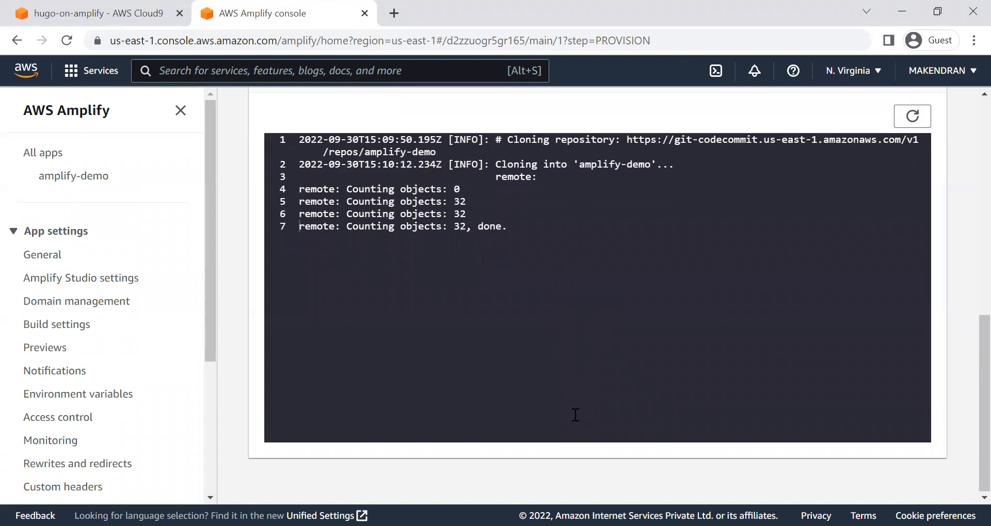
{"action": "scroll", "coordinate": [576, 415], "scroll_direction": "up", "scroll_amount": 5}
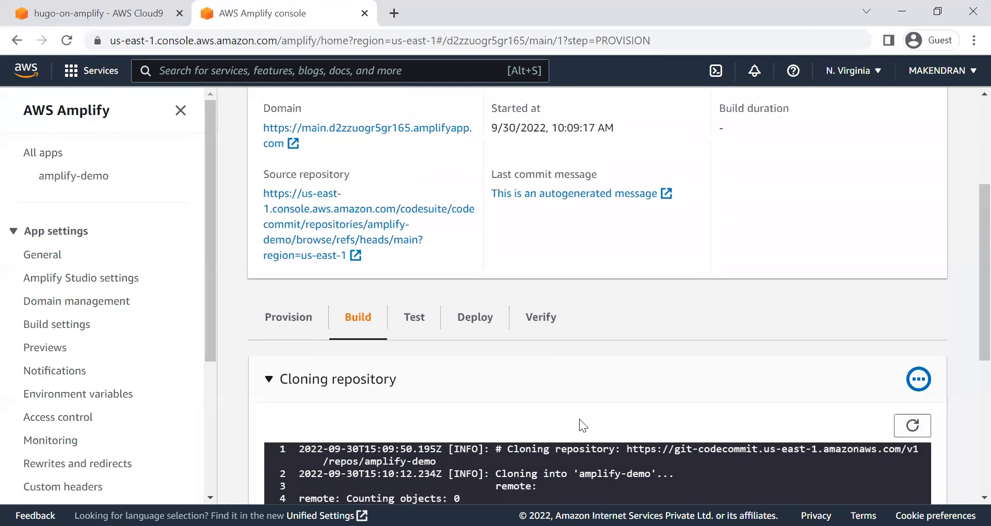
{"action": "scroll", "coordinate": [579, 420], "scroll_direction": "up", "scroll_amount": 3}
{"action": "scroll", "coordinate": [443, 349], "scroll_direction": "down", "scroll_amount": 4}
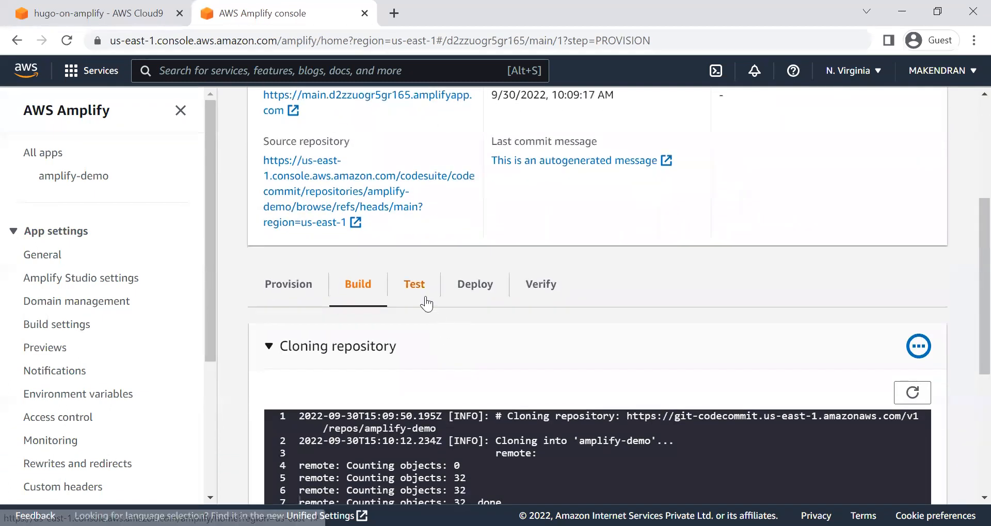
Step: Check the Test stage for configured tests and return to the Build stage's log
{"action": "left_click", "coordinate": [425, 297]}
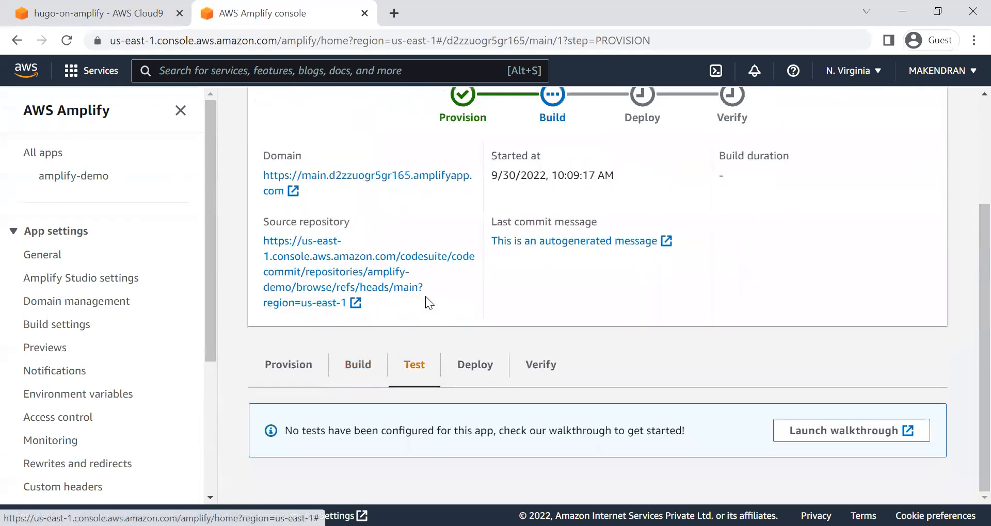
{"action": "left_click", "coordinate": [358, 382]}
{"action": "scroll", "coordinate": [543, 390], "scroll_direction": "down", "scroll_amount": 6}
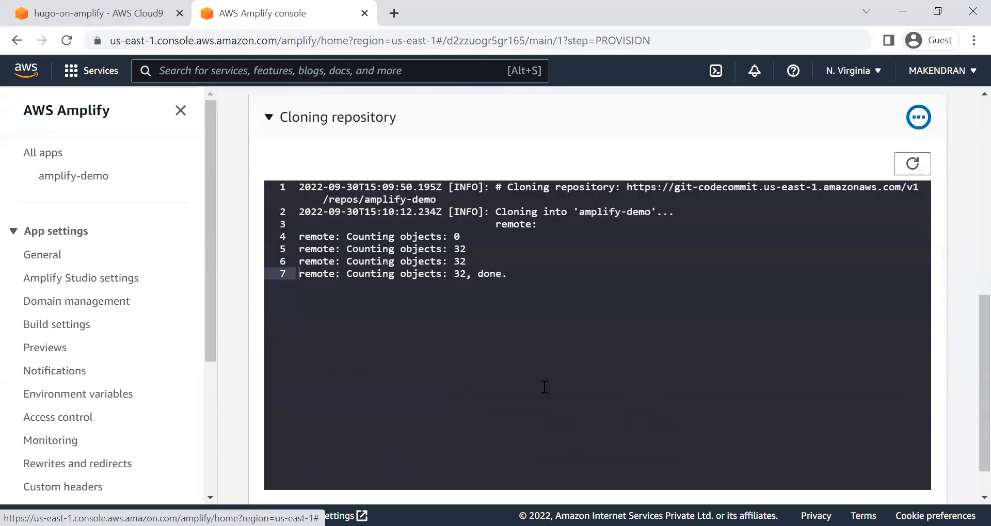
{"action": "scroll", "coordinate": [544, 387], "scroll_direction": "up", "scroll_amount": 6}
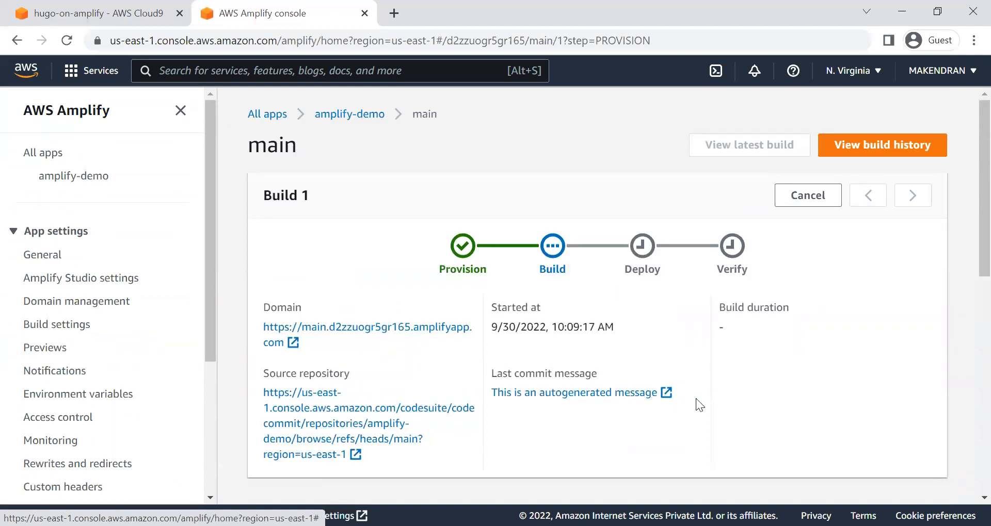
Step: Review the updated Cloning repository log, including the Setting Up SSM Secrets entry
{"action": "scroll", "coordinate": [696, 398], "scroll_direction": "down", "scroll_amount": 6}
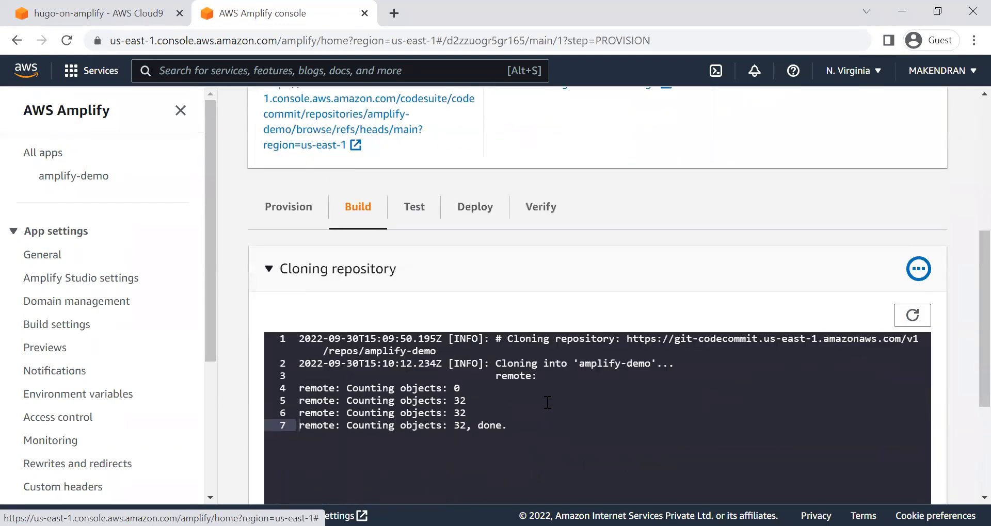
{"action": "scroll", "coordinate": [544, 401], "scroll_direction": "down", "scroll_amount": 3}
{"action": "scroll", "coordinate": [587, 364], "scroll_direction": "up", "scroll_amount": 3}
{"action": "scroll", "coordinate": [651, 342], "scroll_direction": "up", "scroll_amount": 5}
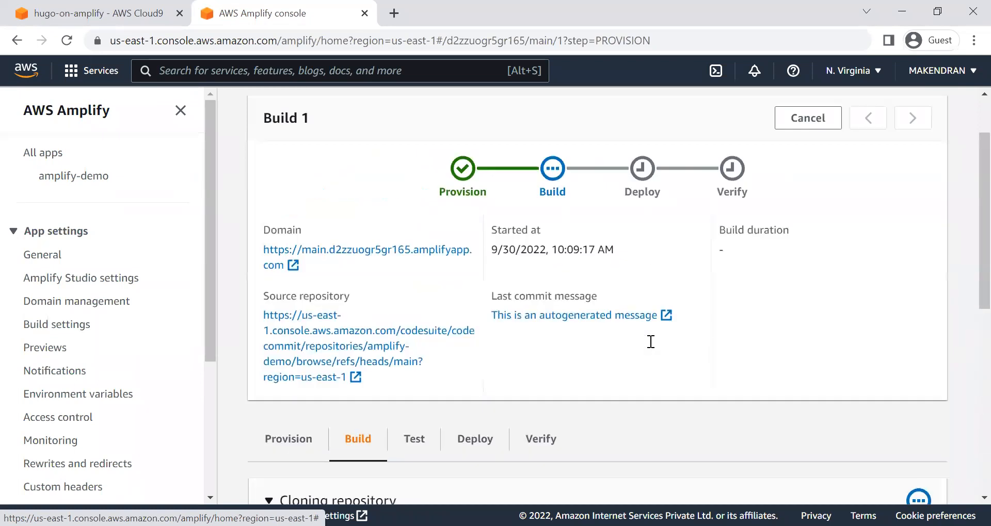
{"action": "scroll", "coordinate": [637, 397], "scroll_direction": "down", "scroll_amount": 3}
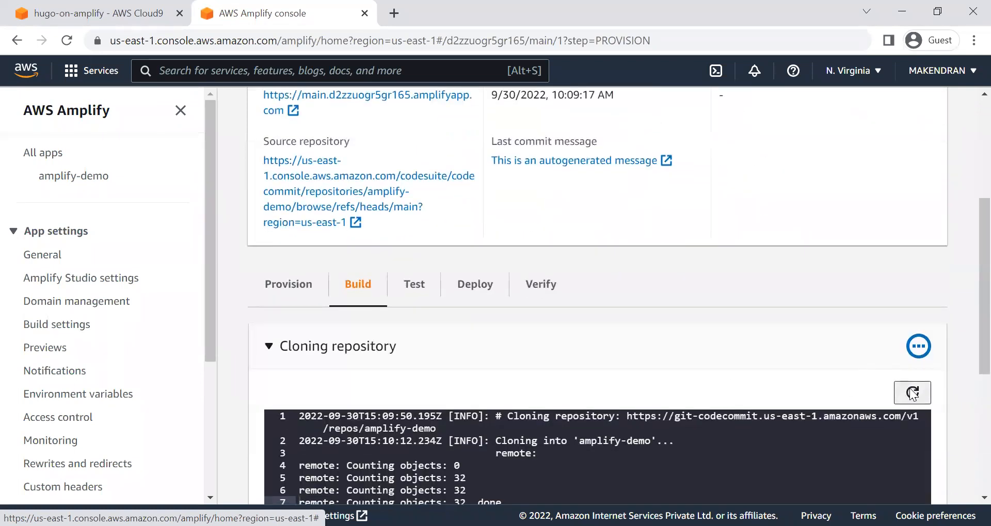
{"action": "scroll", "coordinate": [598, 379], "scroll_direction": "down", "scroll_amount": 5}
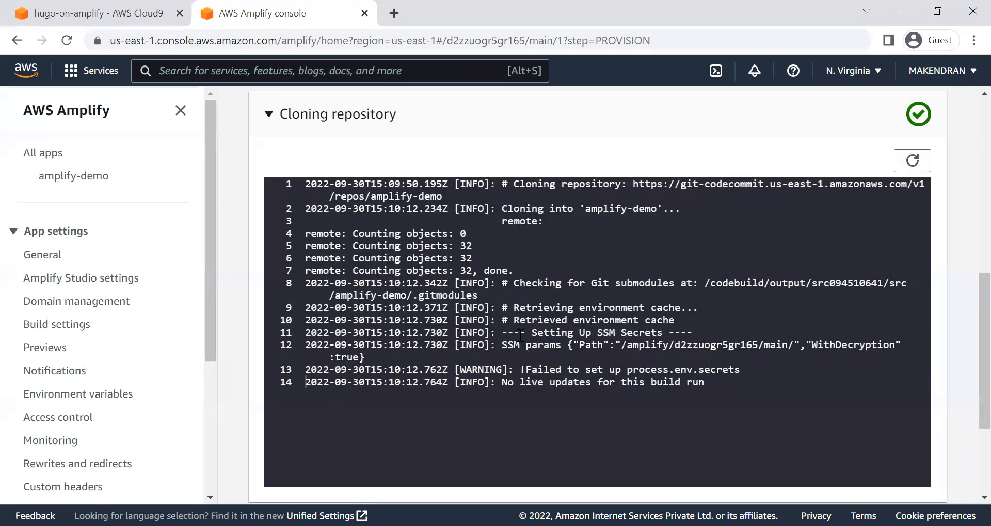
{"action": "left_click_drag", "start_coordinate": [520, 333], "coordinate": [645, 333]}
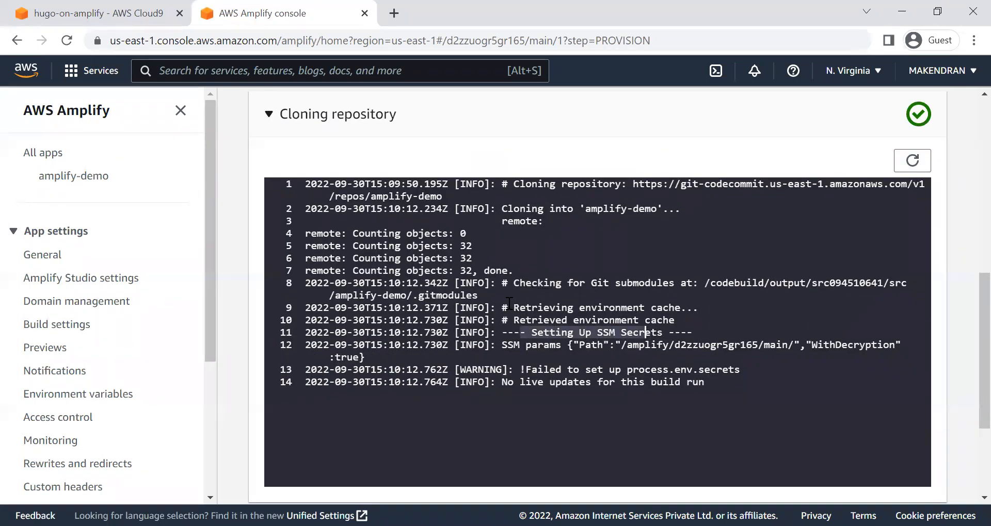
{"action": "left_click", "coordinate": [495, 372]}
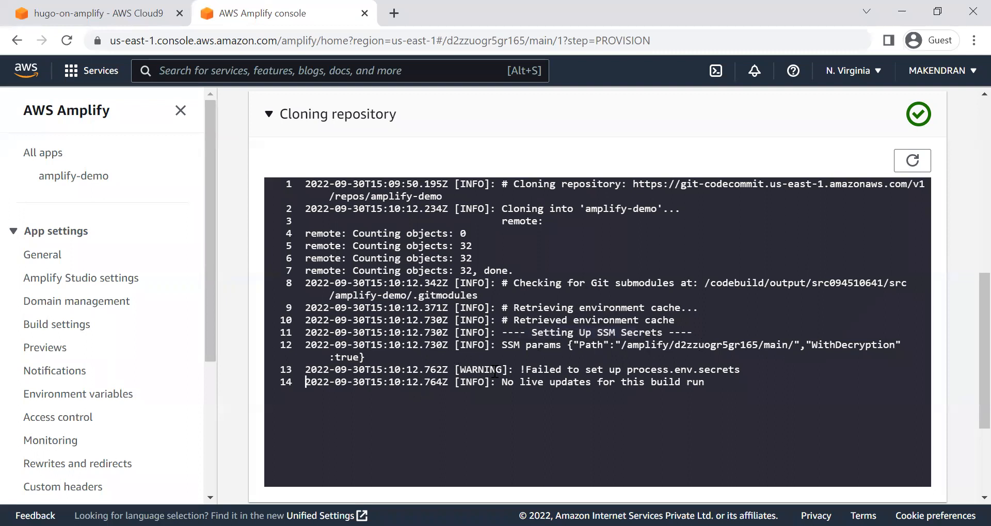
Step: Monitor the progress of Build 1 through its Build, Deploy and Verify stages
{"action": "scroll", "coordinate": [495, 372], "scroll_direction": "up", "scroll_amount": 2}
{"action": "scroll", "coordinate": [503, 324], "scroll_direction": "up", "scroll_amount": 5}
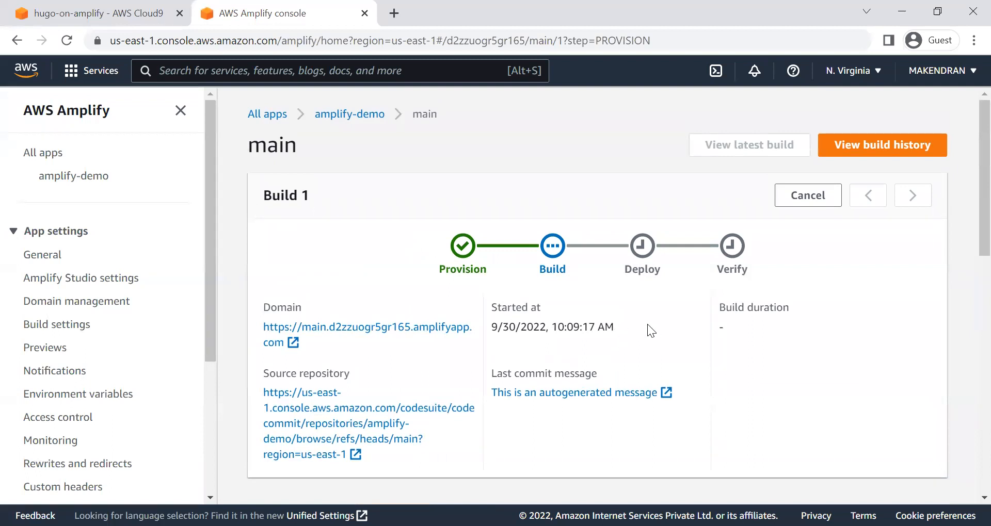
{"action": "scroll", "coordinate": [704, 367], "scroll_direction": "down", "scroll_amount": 4}
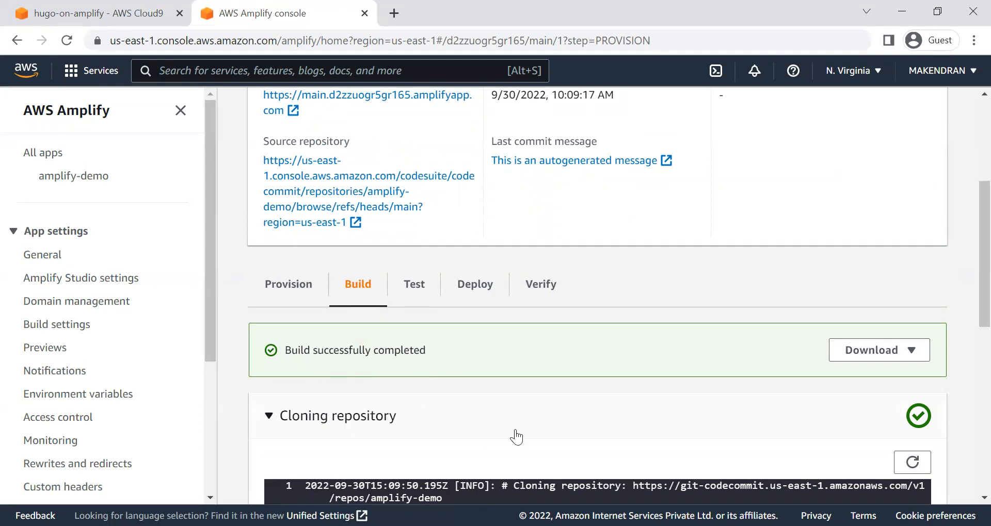
{"action": "scroll", "coordinate": [515, 436], "scroll_direction": "up", "scroll_amount": 4}
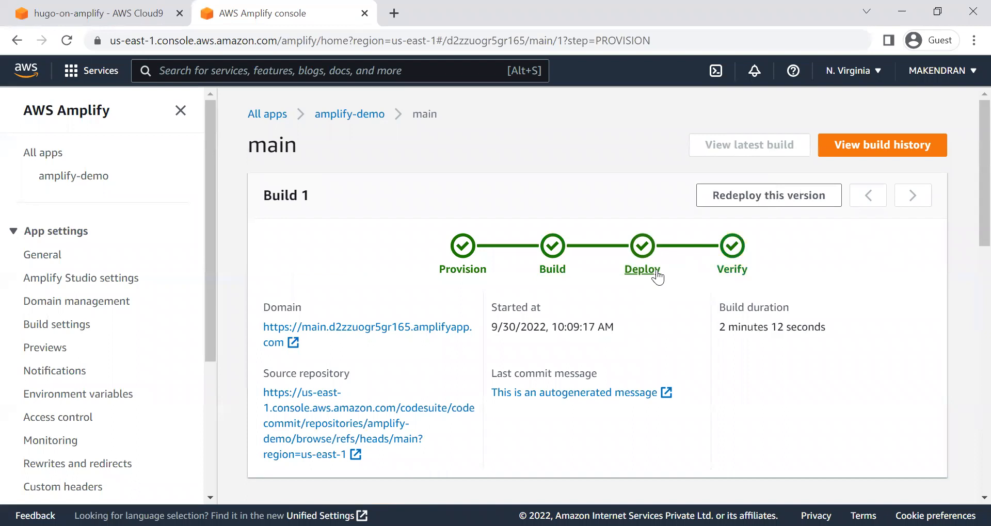
Step: Examine the details of the Test, Deploy and Verify stages of Build 1
{"action": "scroll", "coordinate": [514, 404], "scroll_direction": "down", "scroll_amount": 3}
{"action": "scroll", "coordinate": [513, 404], "scroll_direction": "down", "scroll_amount": 3}
{"action": "left_click", "coordinate": [414, 207]}
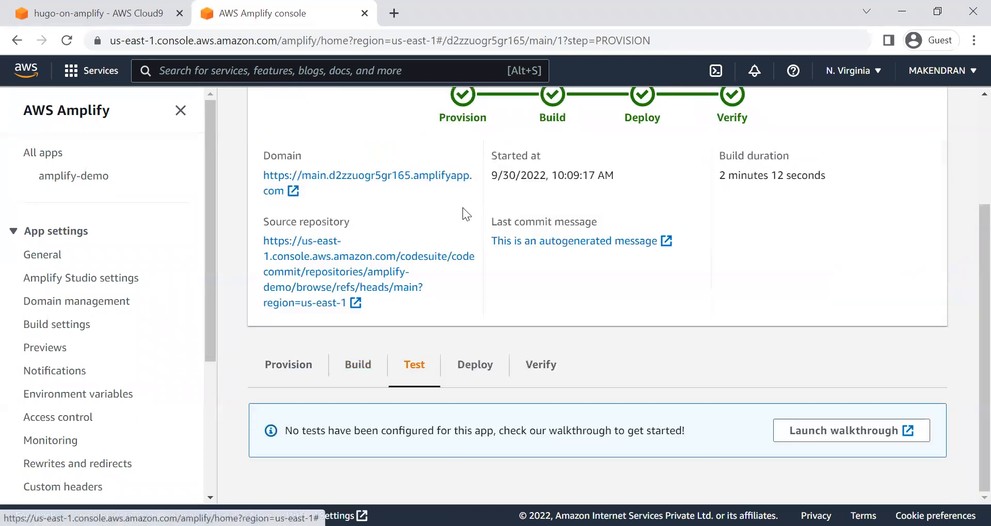
{"action": "left_click", "coordinate": [472, 364]}
{"action": "scroll", "coordinate": [493, 394], "scroll_direction": "down", "scroll_amount": 5}
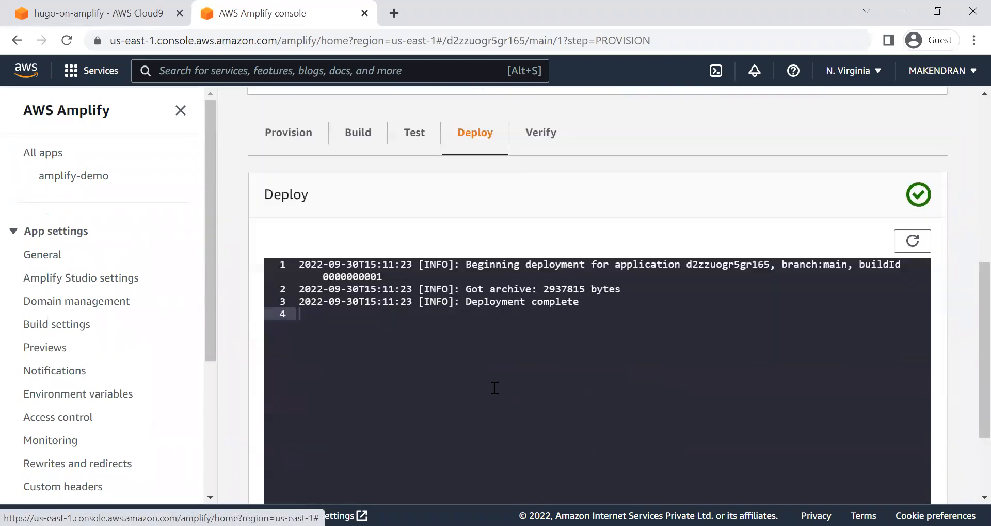
{"action": "left_click", "coordinate": [471, 299]}
{"action": "scroll", "coordinate": [555, 372], "scroll_direction": "up", "scroll_amount": 6}
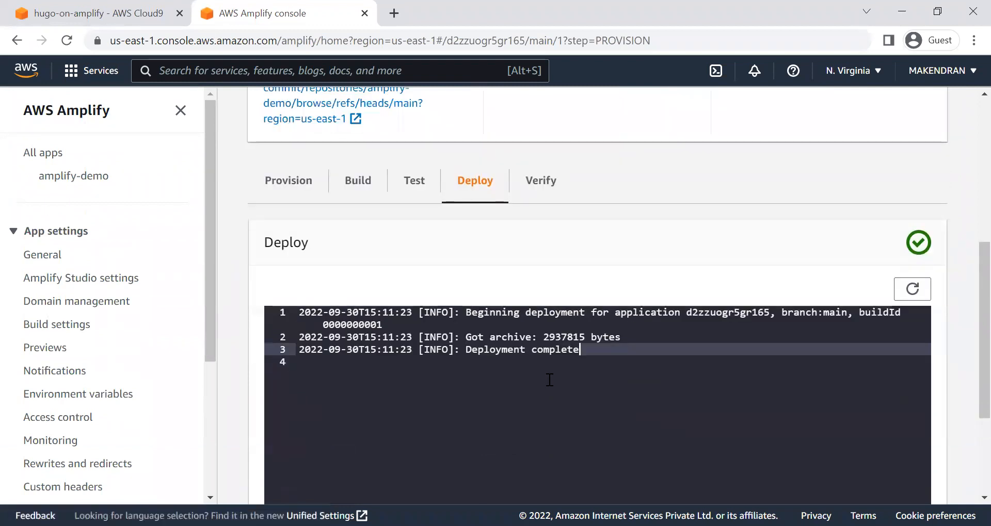
{"action": "left_click", "coordinate": [538, 454]}
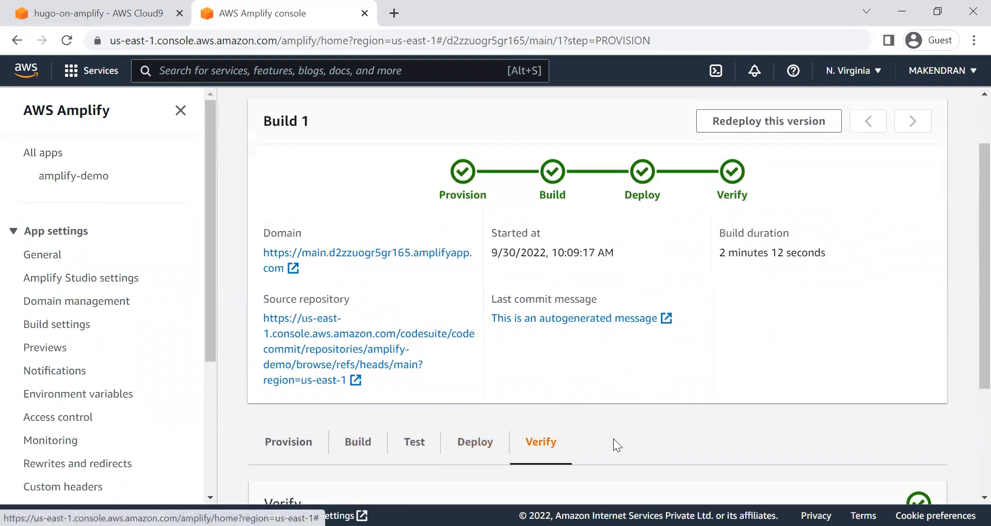
{"action": "scroll", "coordinate": [614, 441], "scroll_direction": "down", "scroll_amount": 3}
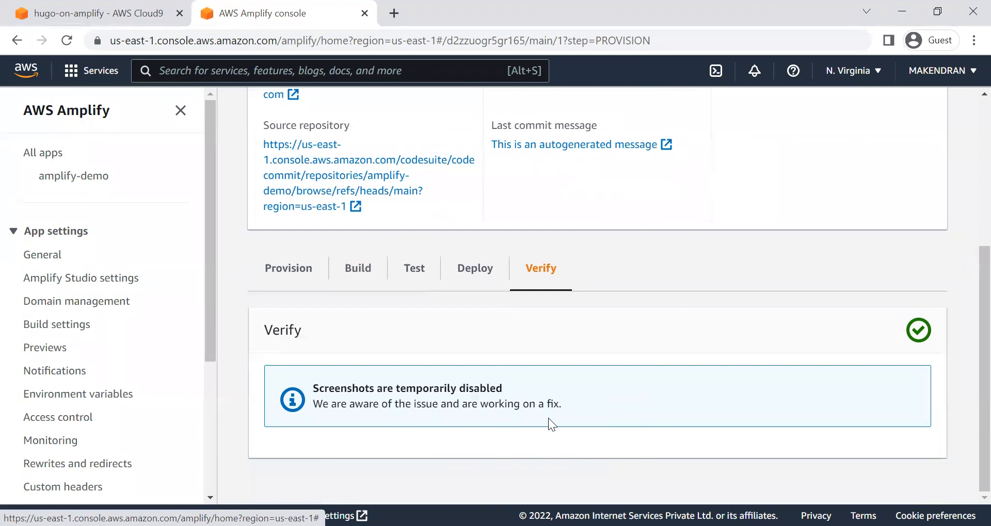
Step: Open the deployed Hugo site from the main branch's domain link and view its home page
{"action": "scroll", "coordinate": [548, 424], "scroll_direction": "up", "scroll_amount": 5}
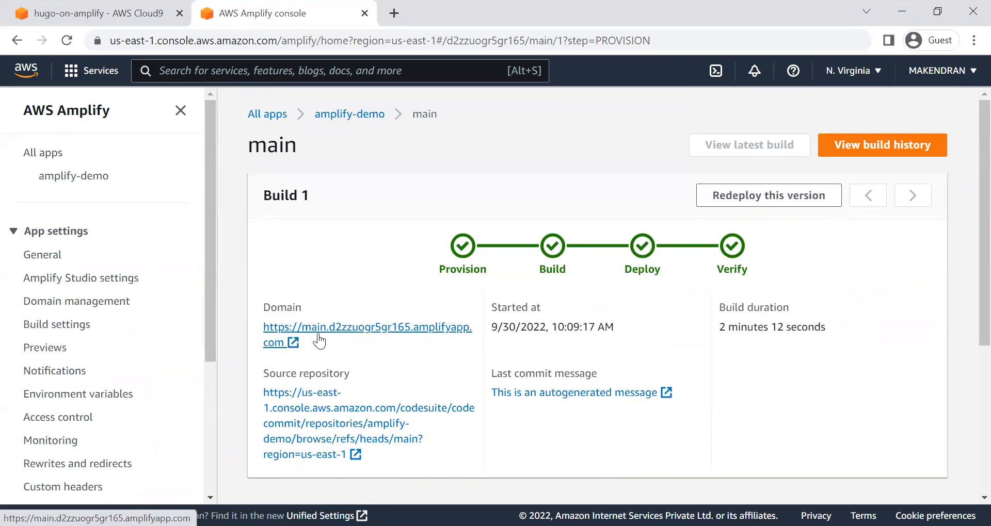
{"action": "left_click", "coordinate": [366, 330]}
{"action": "left_click", "coordinate": [471, 15]}
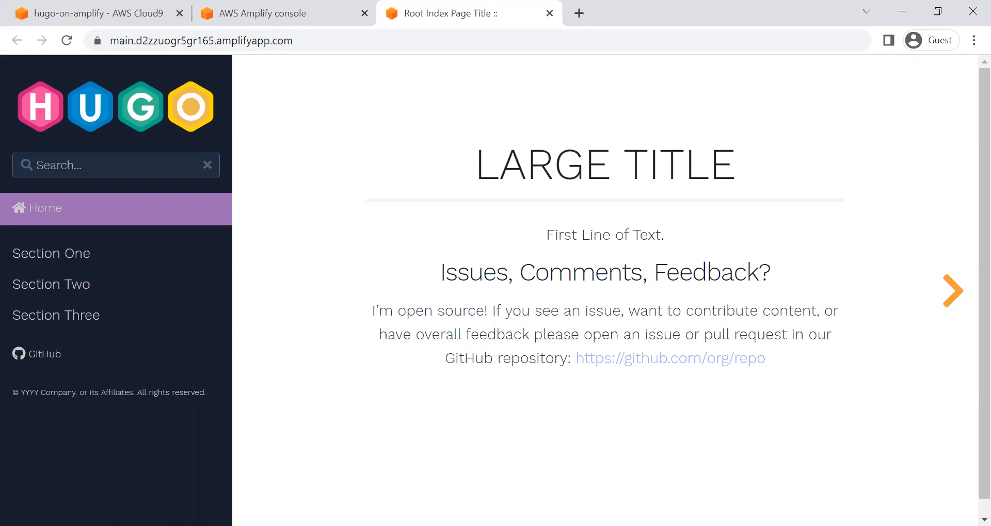
Step: Switch to Cloud9, open _index.en.md from amplify-website/workshop/content, and enlarge the editor area to show the whole file
{"action": "left_click", "coordinate": [49, 12]}
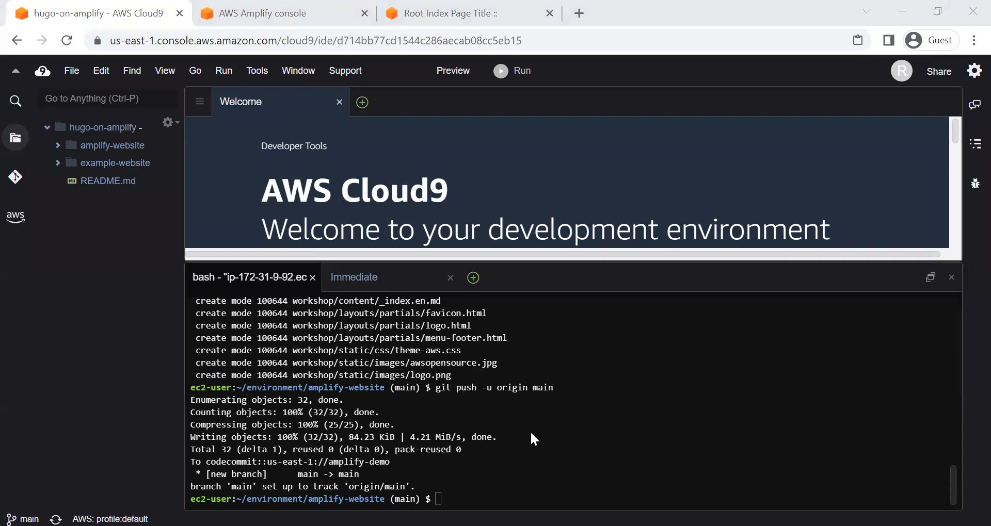
{"action": "double_click", "coordinate": [89, 149]}
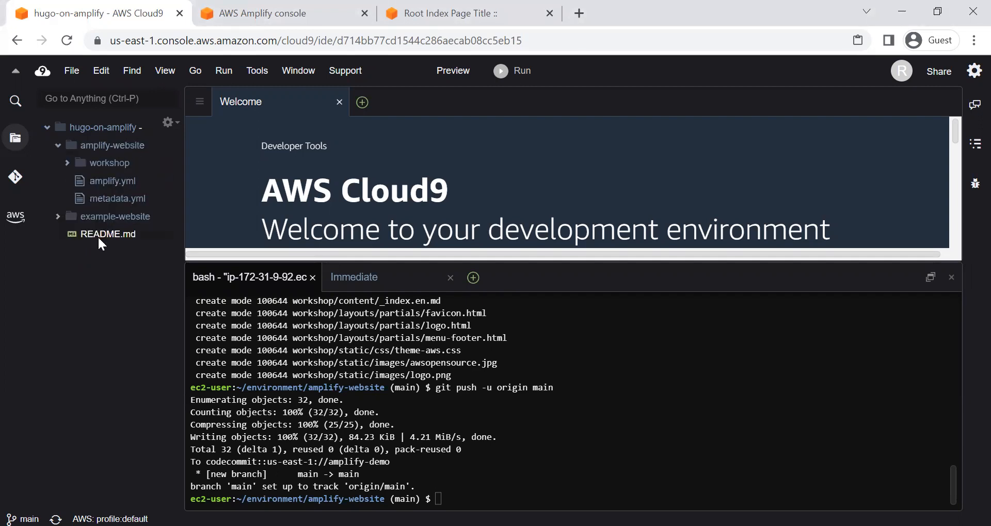
{"action": "left_click", "coordinate": [68, 164]}
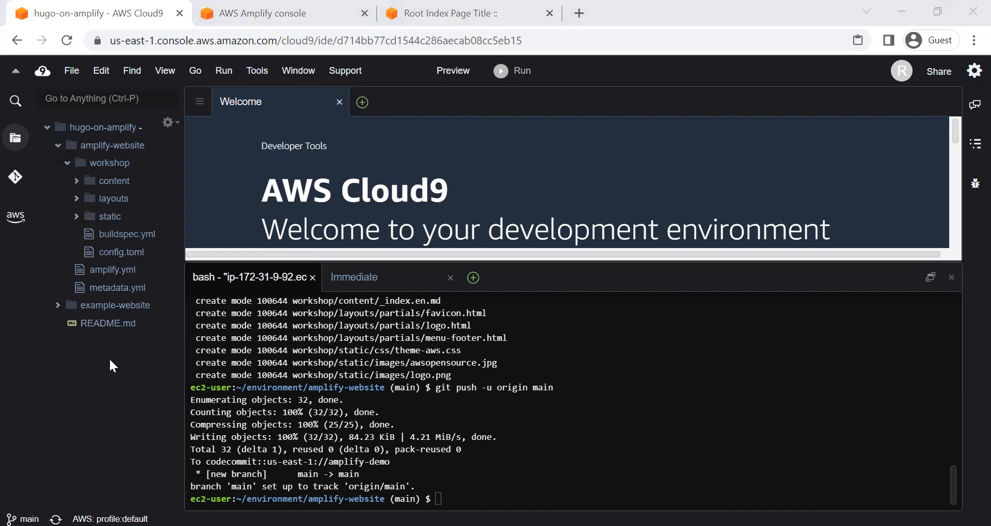
{"action": "left_click", "coordinate": [77, 181]}
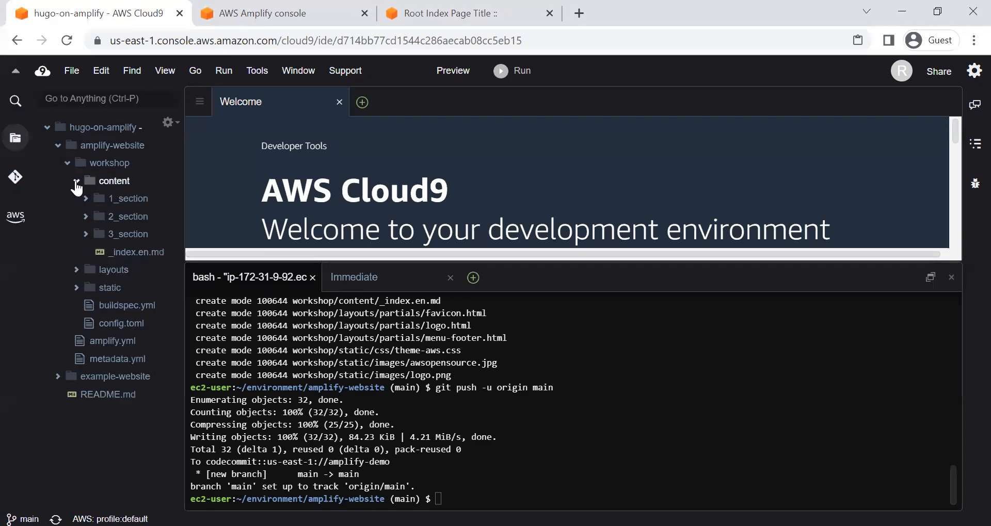
{"action": "left_click", "coordinate": [124, 249]}
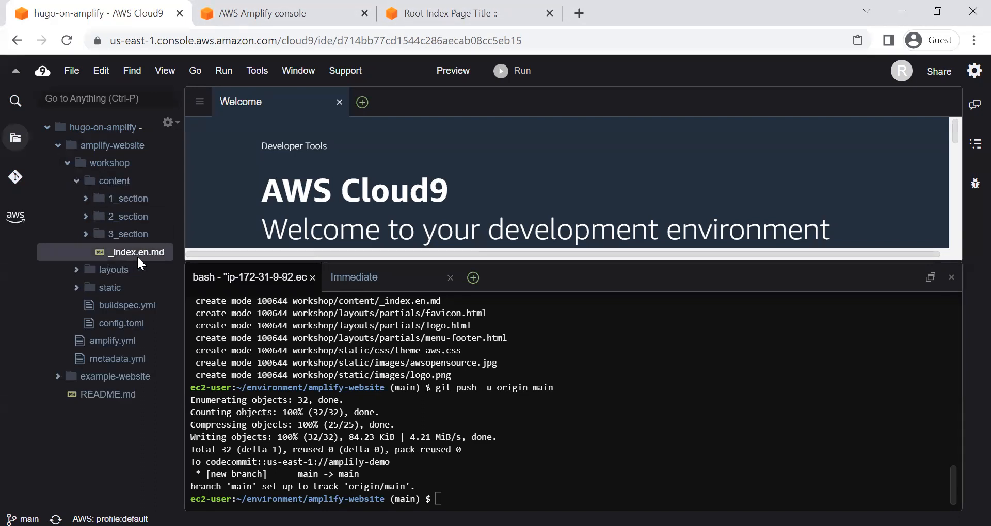
{"action": "double_click", "coordinate": [122, 252]}
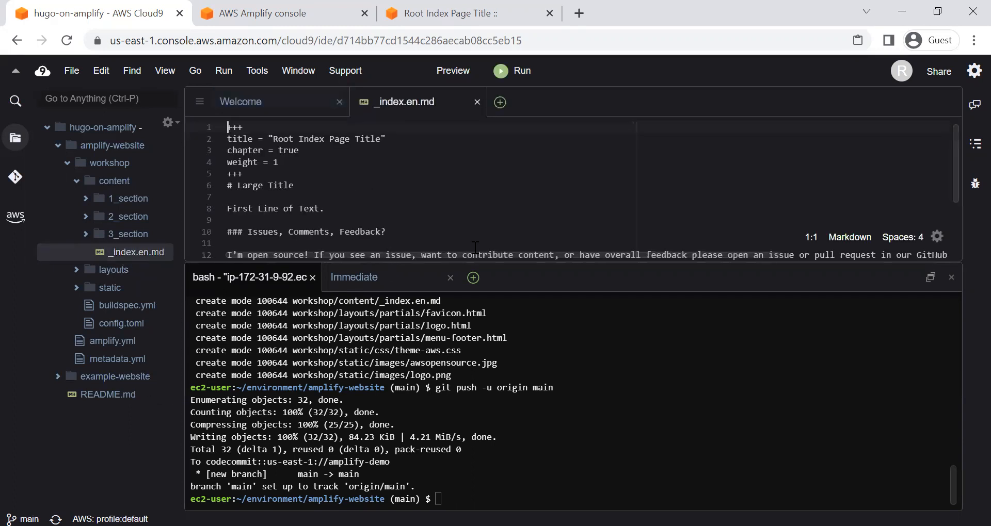
{"action": "left_click_drag", "start_coordinate": [531, 265], "coordinate": [528, 376]}
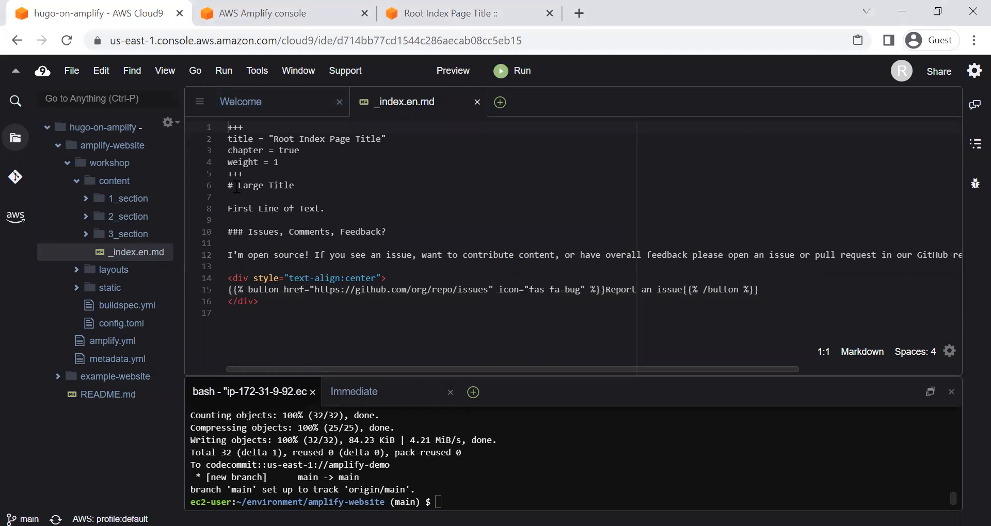
Step: Replace the "Large Title" heading text in _index.en.md with the site owner's name followed by "Docs"
{"action": "left_click_drag", "start_coordinate": [238, 187], "coordinate": [302, 195]}
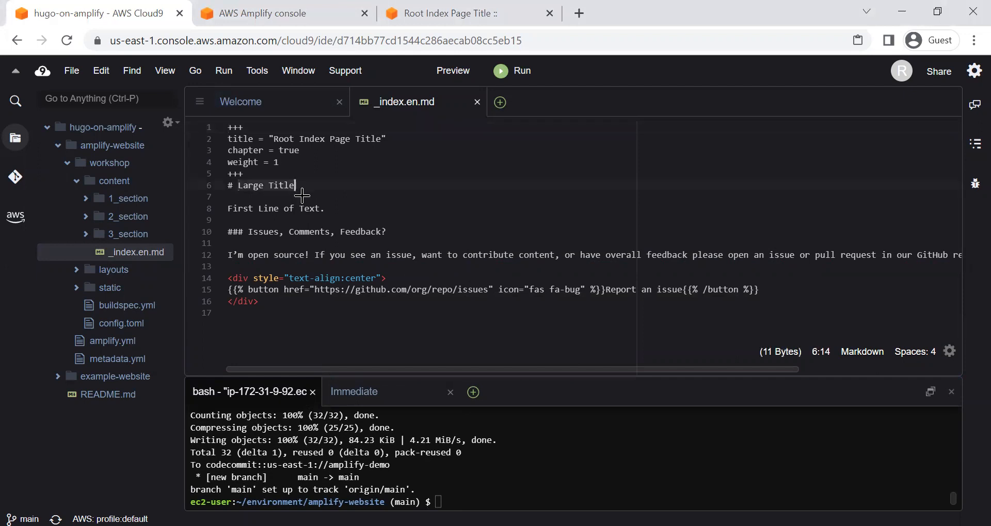
{"action": "left_click", "coordinate": [315, 197]}
{"action": "left_click_drag", "start_coordinate": [299, 186], "coordinate": [238, 185]}
{"action": "type", "text": "Makendran Docs"}
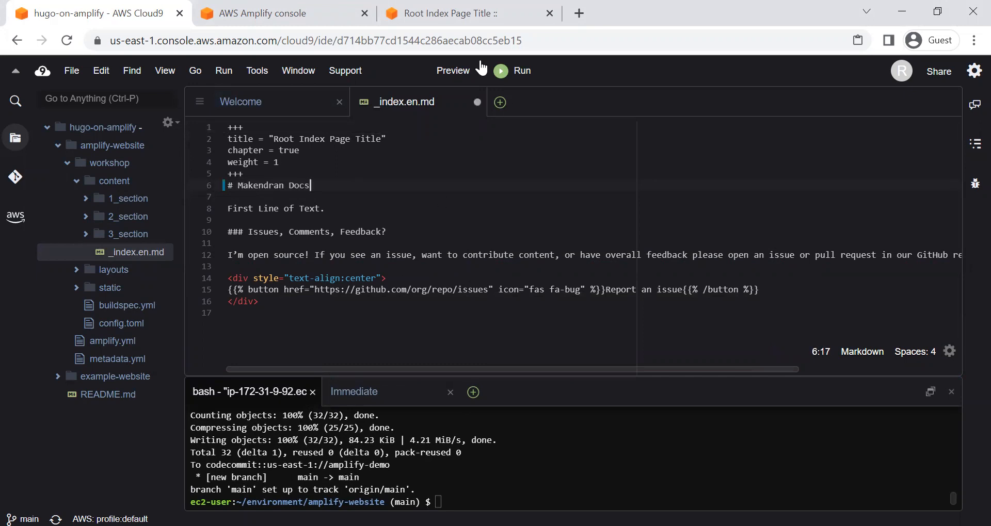
Step: Compare the edited heading with the title on the live home page and save _index.en.md
{"action": "left_click", "coordinate": [421, 15]}
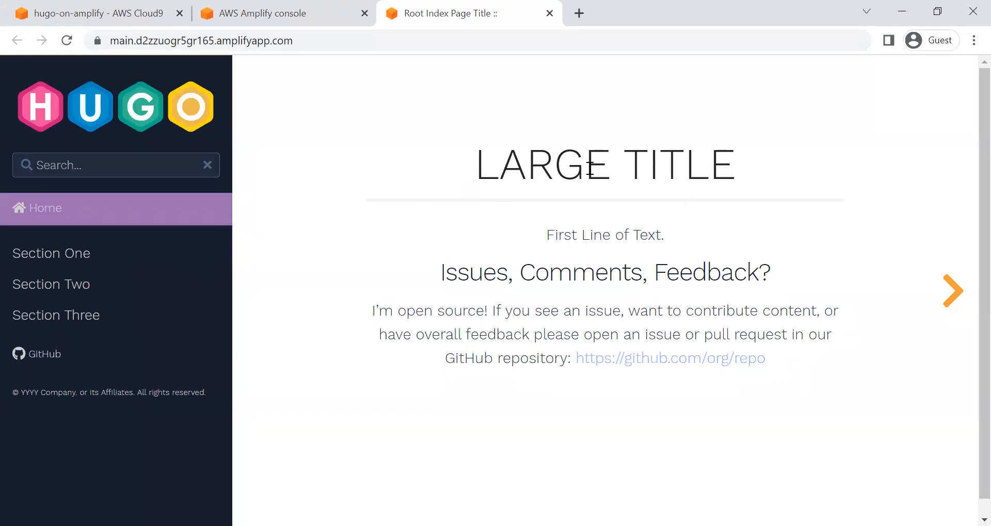
{"action": "left_click", "coordinate": [80, 12]}
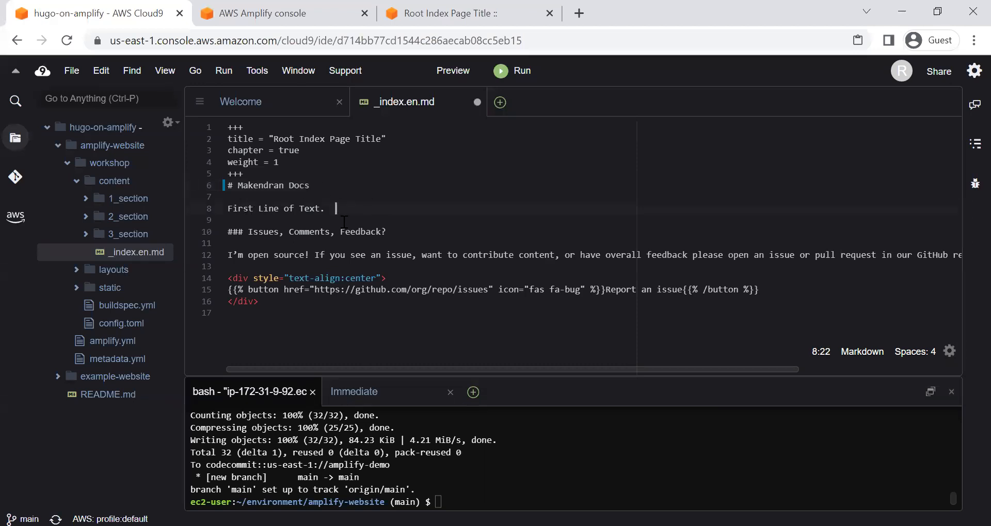
{"action": "key", "text": "alt+Tab"}
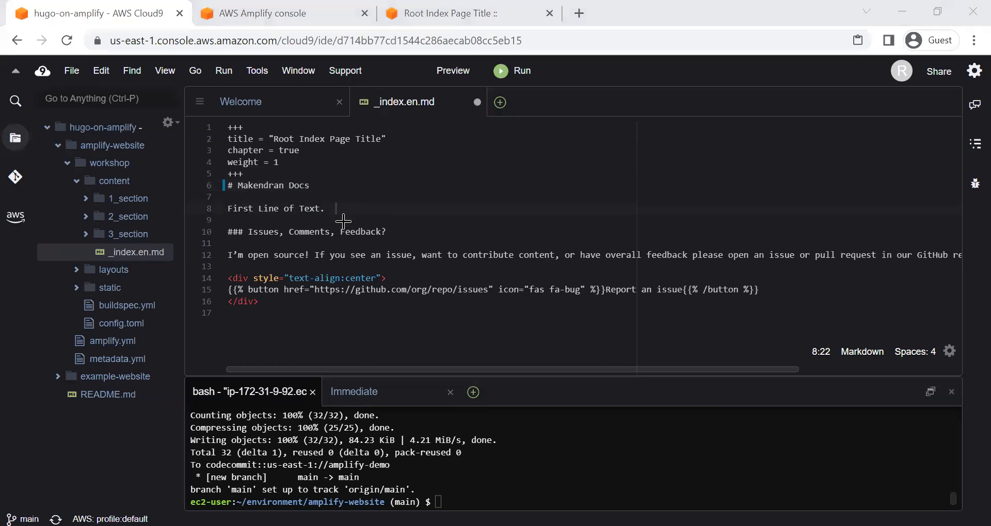
{"action": "key", "text": "alt+Tab"}
{"action": "key", "text": "ctrl+s"}
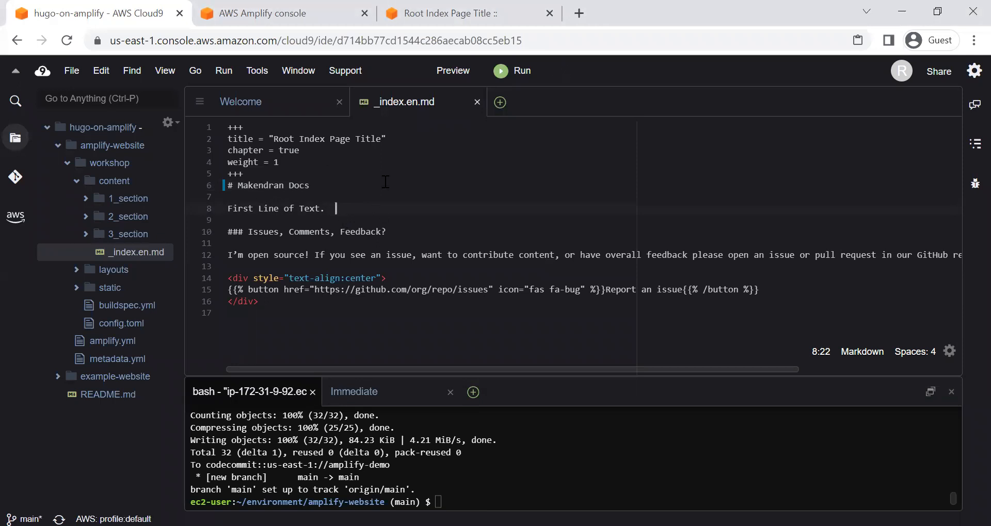
{"action": "key", "text": "alt+Tab"}
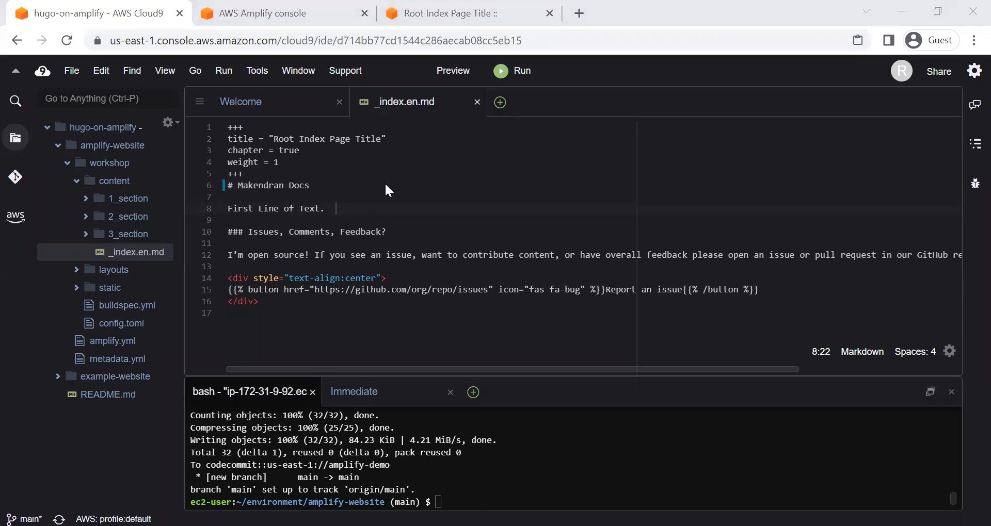
{"action": "left_click", "coordinate": [72, 70]}
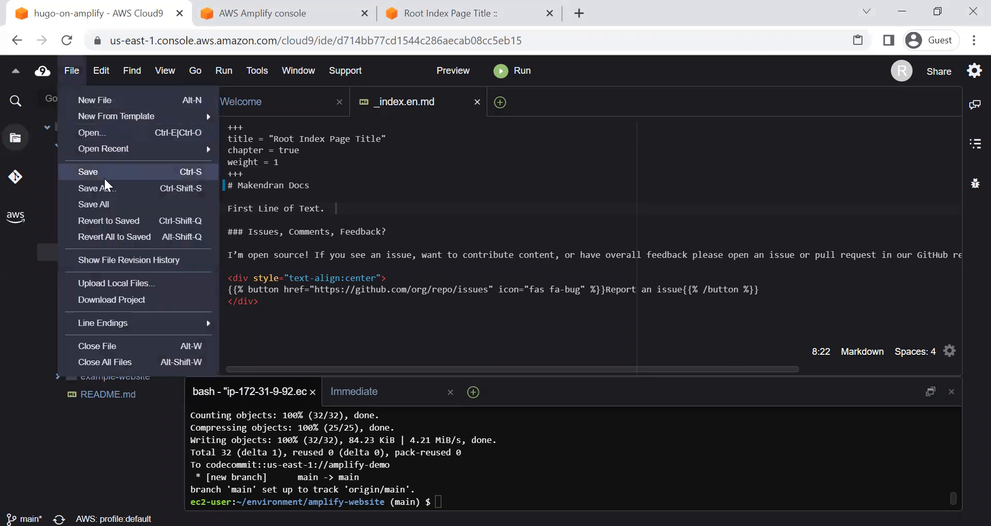
{"action": "left_click", "coordinate": [439, 211]}
{"action": "key", "text": "alt+Tab"}
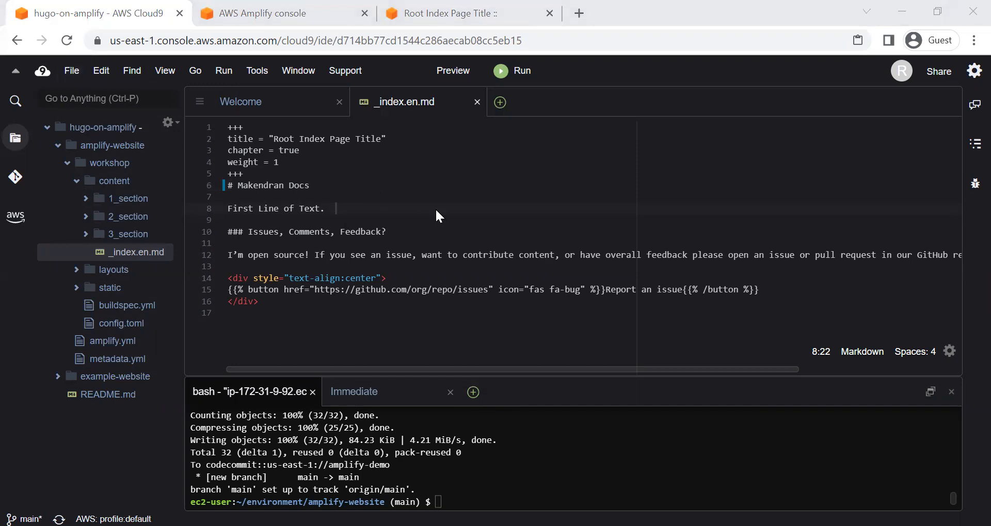
Step: Enlarge the Cloud9 terminal area and clear its previous output
{"action": "left_click", "coordinate": [515, 383]}
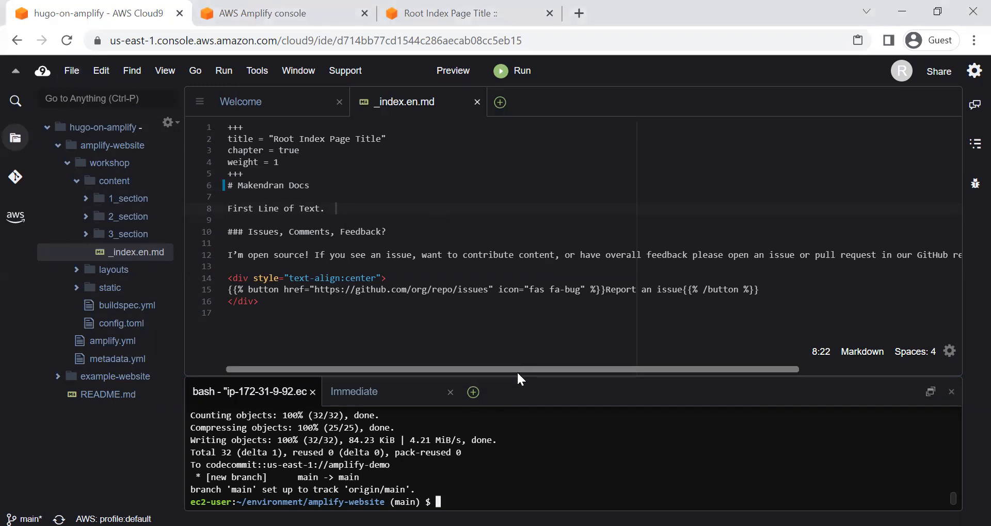
{"action": "left_click_drag", "start_coordinate": [516, 374], "coordinate": [509, 315]}
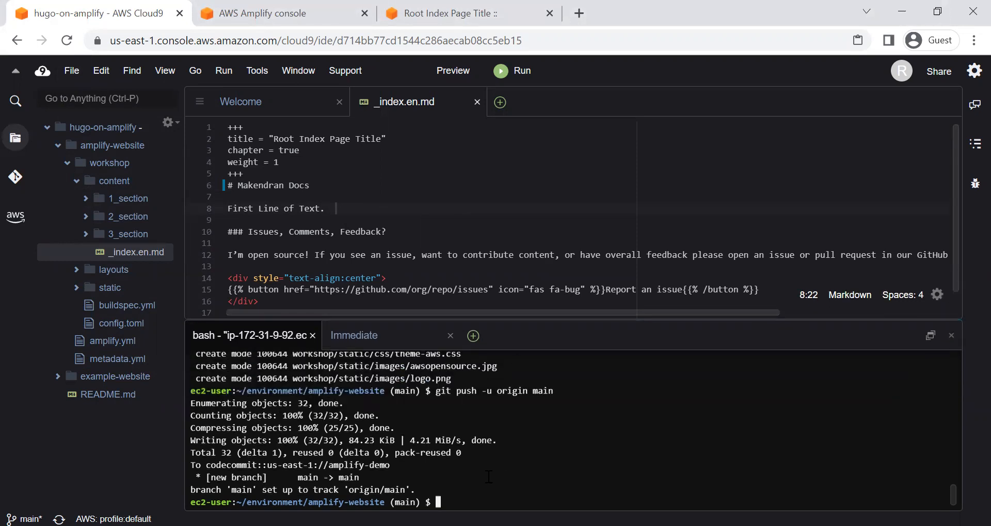
{"action": "type", "text": "clear"}
{"action": "key", "text": "Return"}
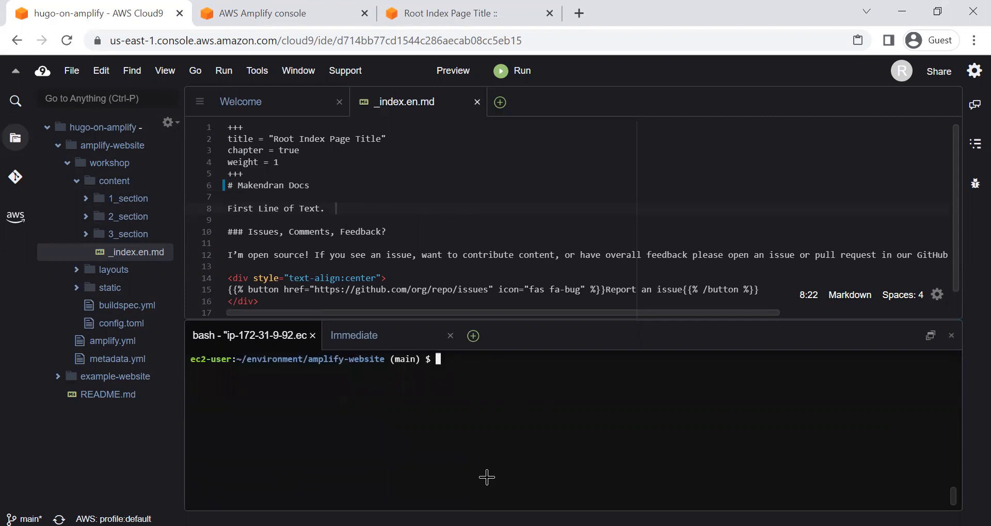
Step: Stage all changed files in the amplify-website repository with git add *
{"action": "key", "text": "alt+Tab"}
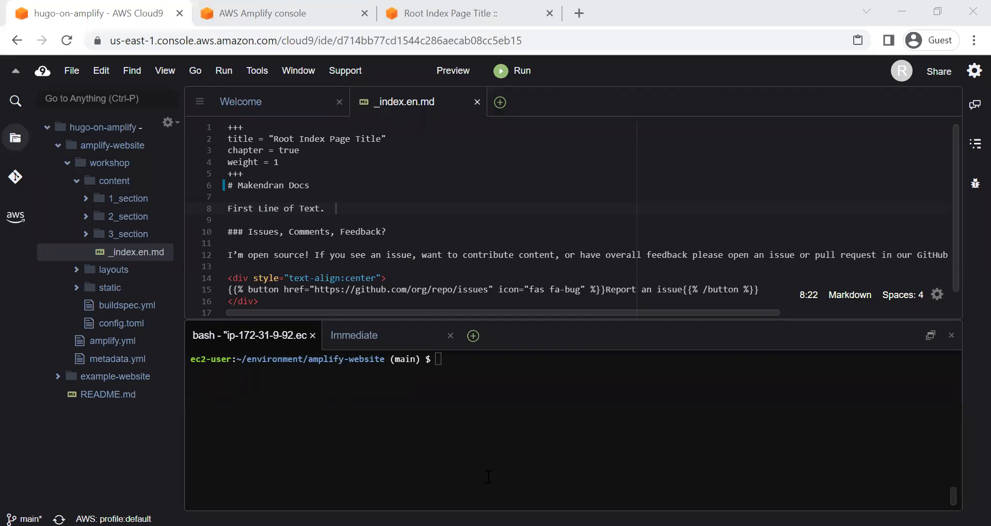
{"action": "left_click", "coordinate": [489, 477]}
{"action": "type", "text": "git add "}
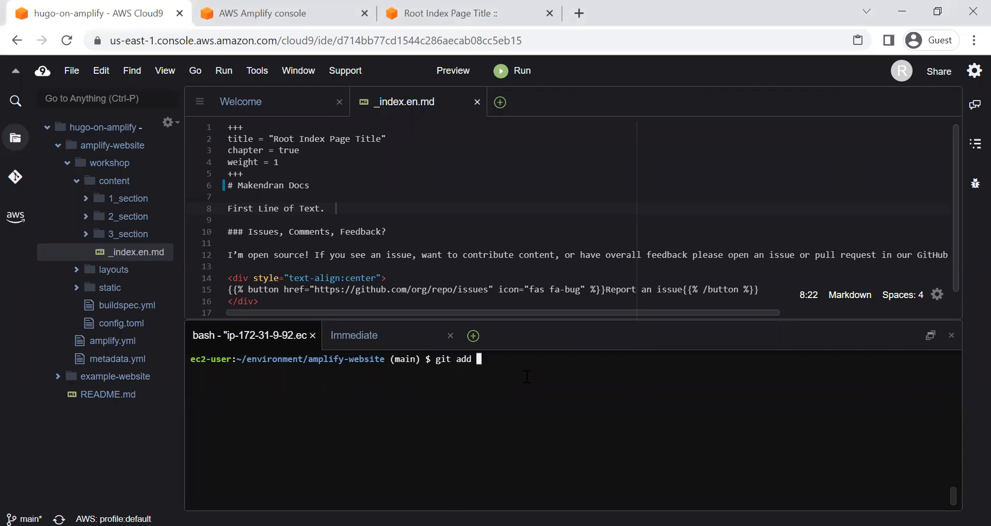
{"action": "type", "text": "*"}
{"action": "key", "text": "Return"}
Step: Commit the staged changes with the message "homepage update"
{"action": "type", "text": "git c"}
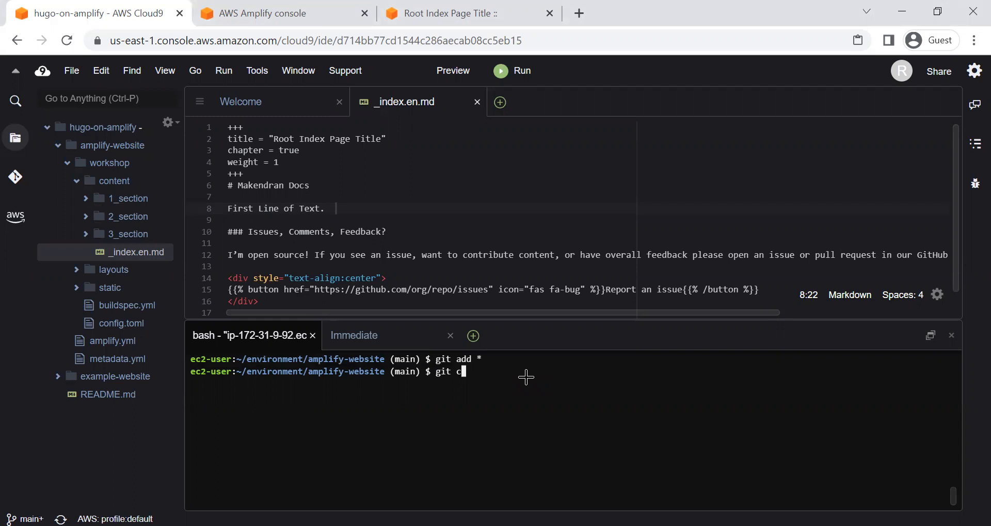
{"action": "type", "text": "ommit -am \"homepage update\""}
{"action": "key", "text": "Return"}
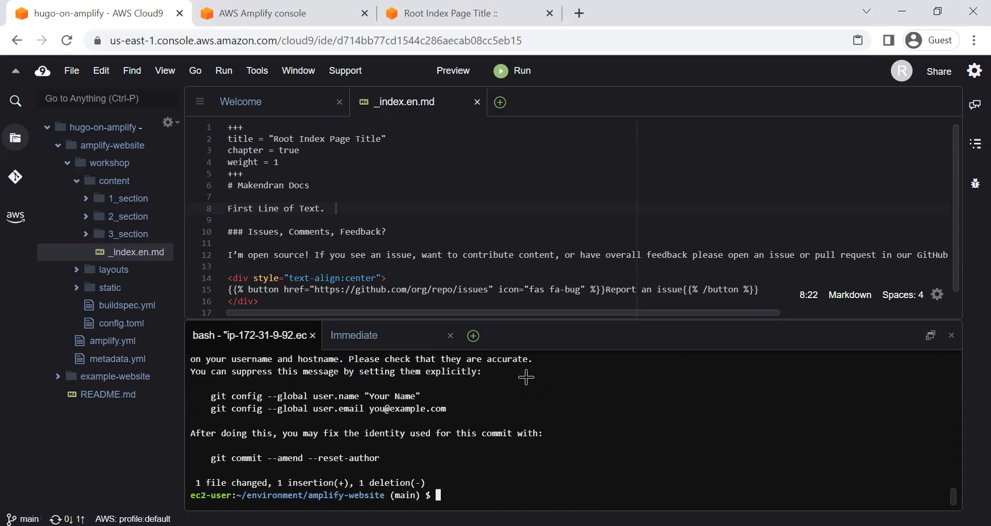
Step: Push the commit to the main branch of the origin remote
{"action": "left_click", "coordinate": [525, 378]}
{"action": "type", "text": "git push origin main"}
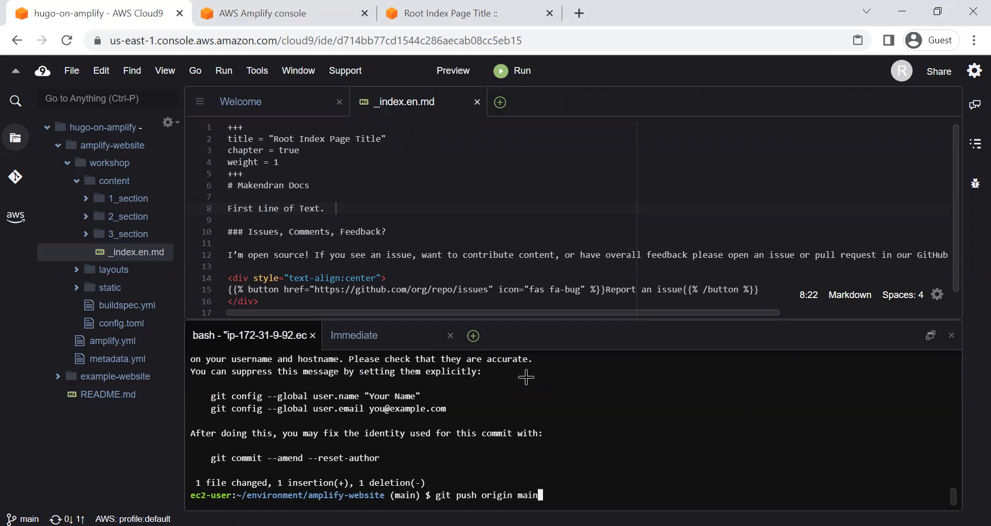
{"action": "key", "text": "Return"}
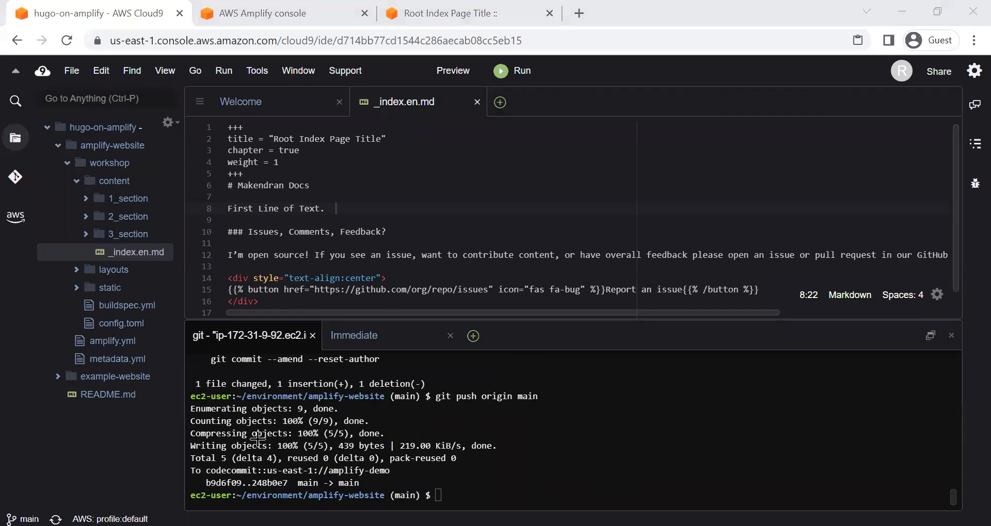
Step: Switch to the Amplify console, open the amplify-demo app overview, and check the main branch's deployment progress and last commit
{"action": "left_click", "coordinate": [247, 14]}
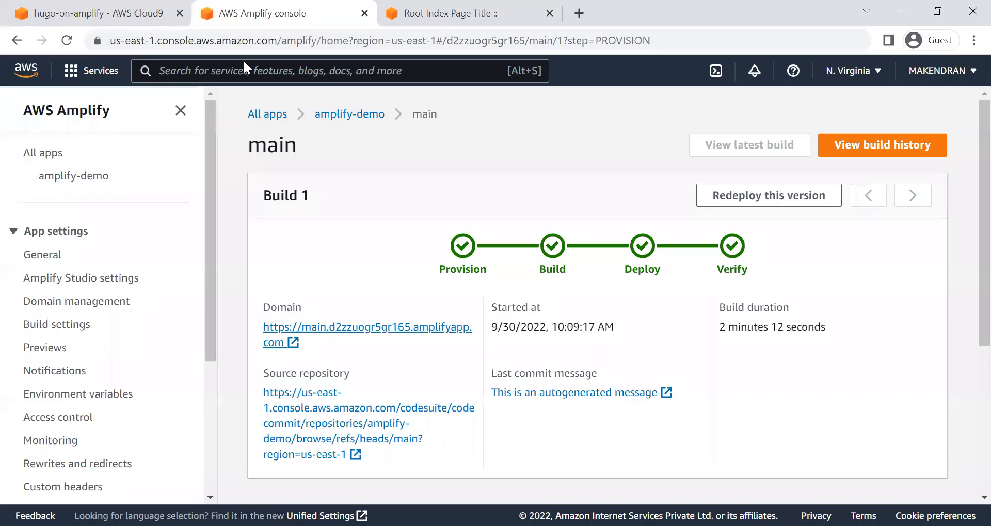
{"action": "left_click", "coordinate": [374, 115]}
{"action": "scroll", "coordinate": [540, 364], "scroll_direction": "down", "scroll_amount": 3}
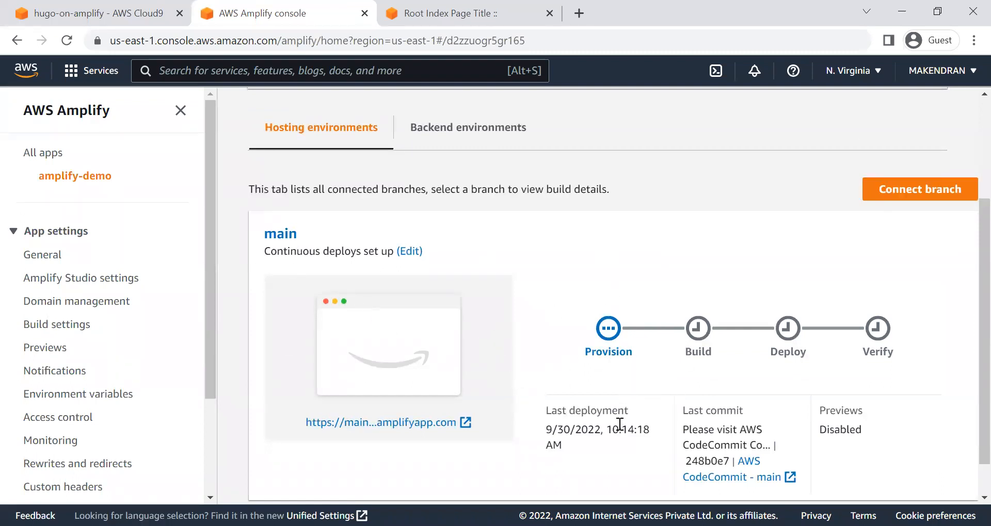
{"action": "scroll", "coordinate": [571, 406], "scroll_direction": "down", "scroll_amount": 1}
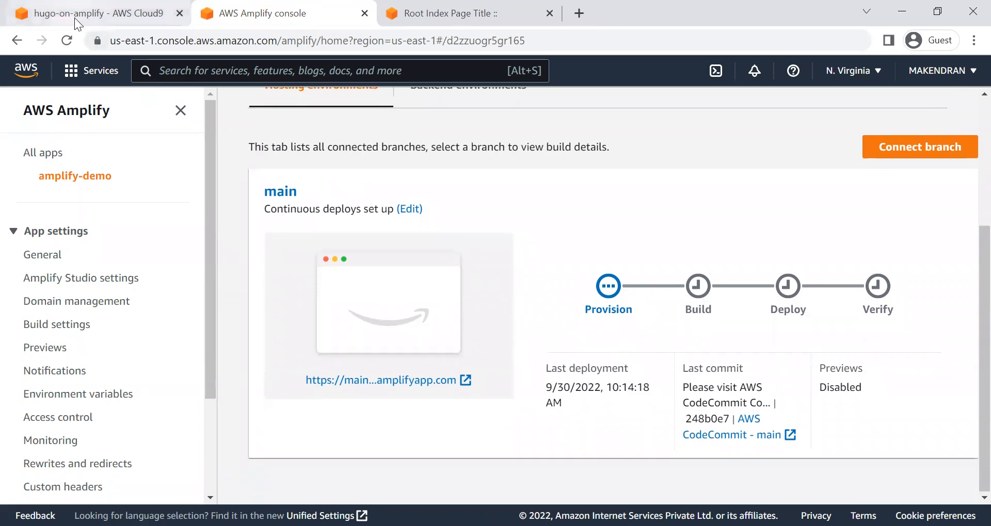
{"action": "mouse_move", "coordinate": [75, 19]}
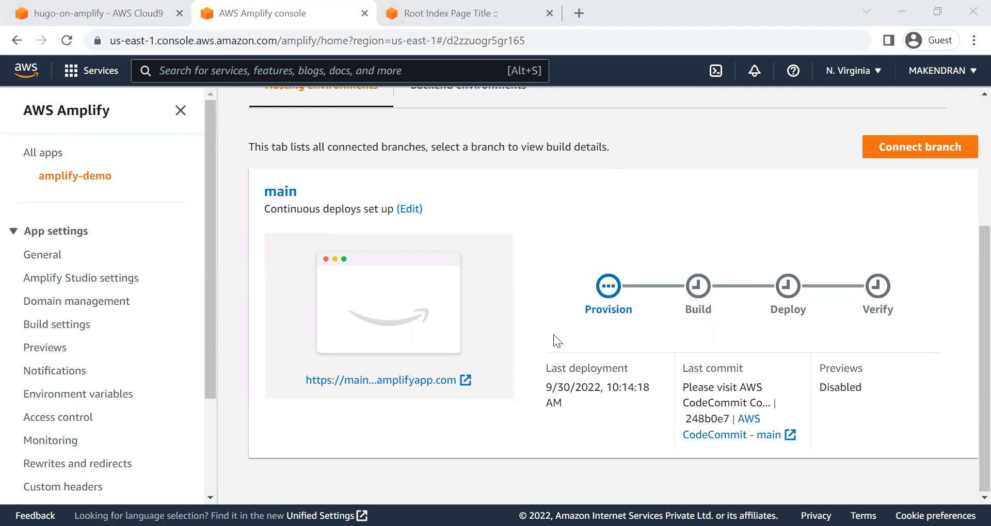
{"action": "left_click", "coordinate": [437, 3]}
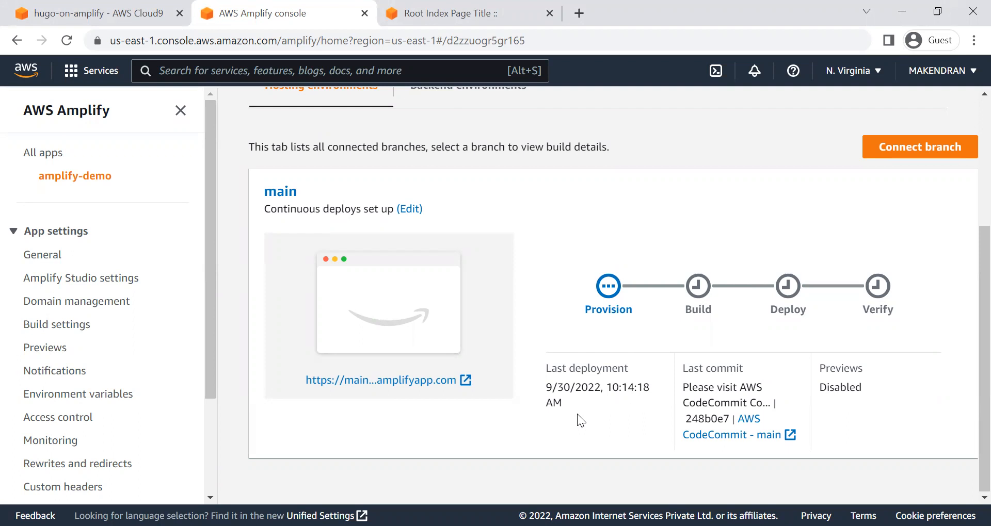
{"action": "scroll", "coordinate": [577, 414], "scroll_direction": "up", "scroll_amount": 4}
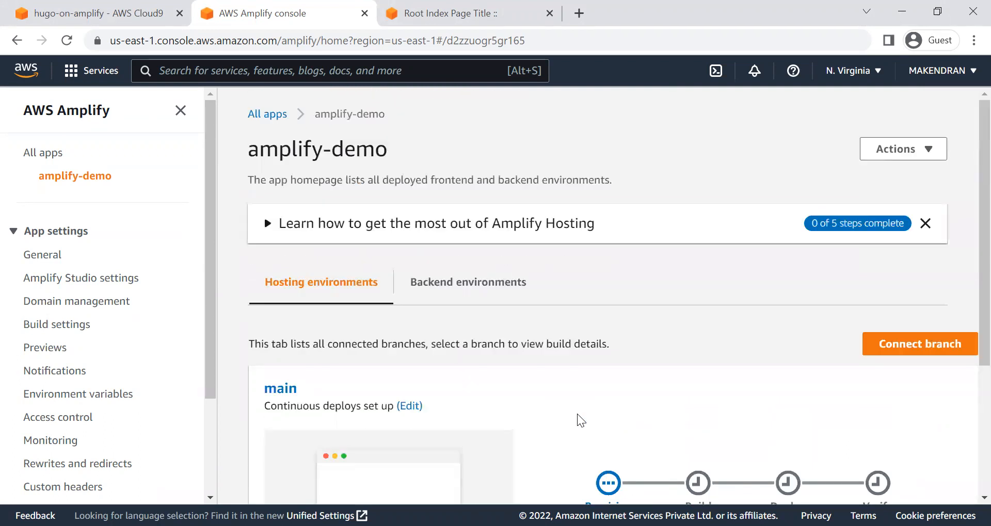
{"action": "scroll", "coordinate": [577, 414], "scroll_direction": "down", "scroll_amount": 4}
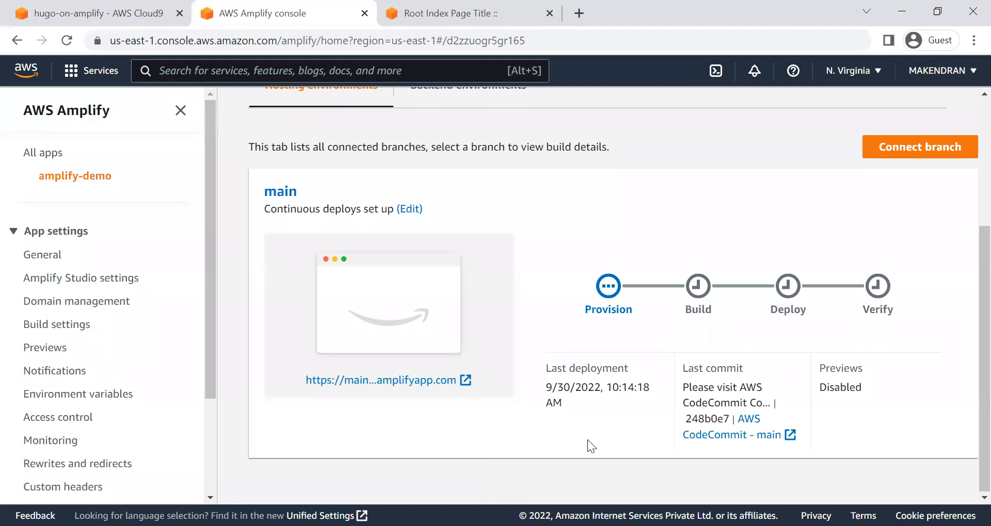
{"action": "scroll", "coordinate": [586, 440], "scroll_direction": "up", "scroll_amount": 2}
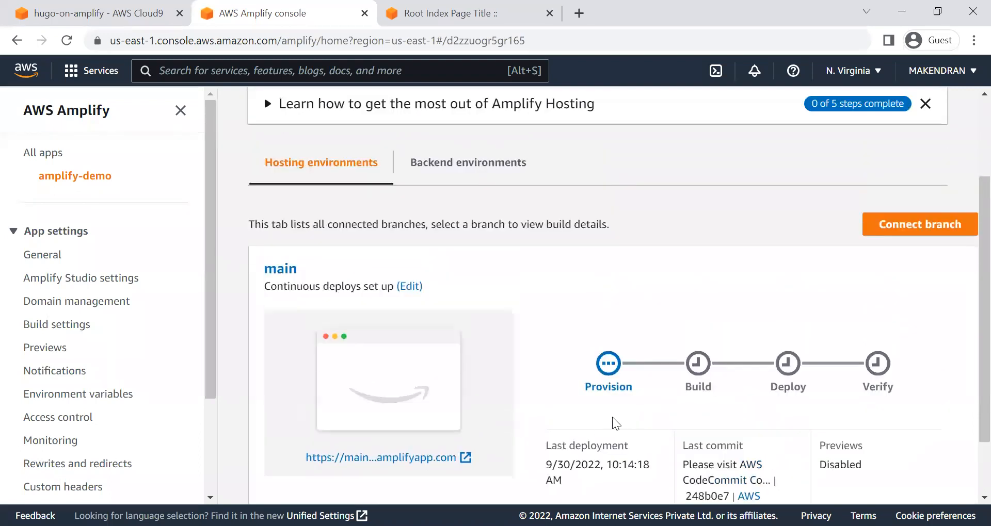
Step: Open the Provision stage of the main branch's new build and review its Dockerfile down to the ENTRYPOINT line
{"action": "left_click", "coordinate": [624, 391]}
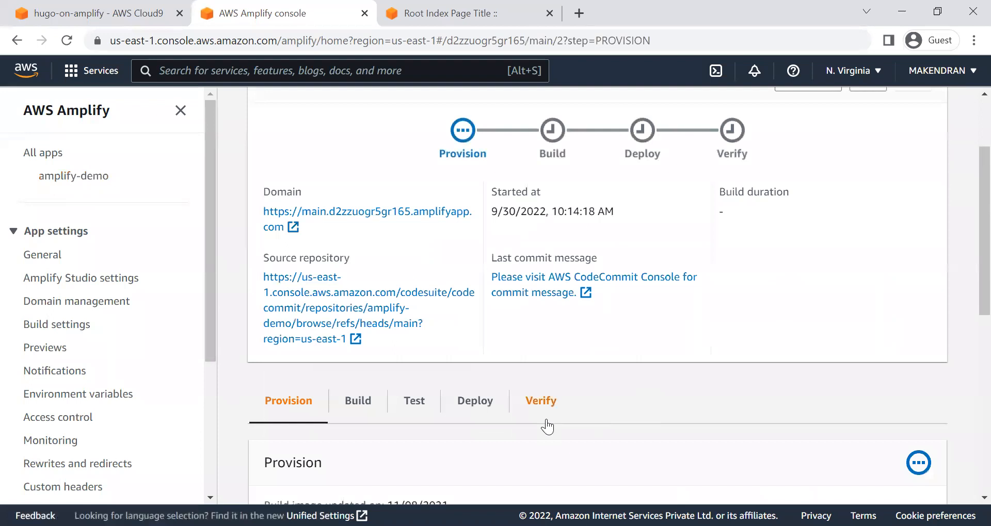
{"action": "scroll", "coordinate": [547, 425], "scroll_direction": "down", "scroll_amount": 4}
{"action": "scroll", "coordinate": [554, 408], "scroll_direction": "down", "scroll_amount": 5}
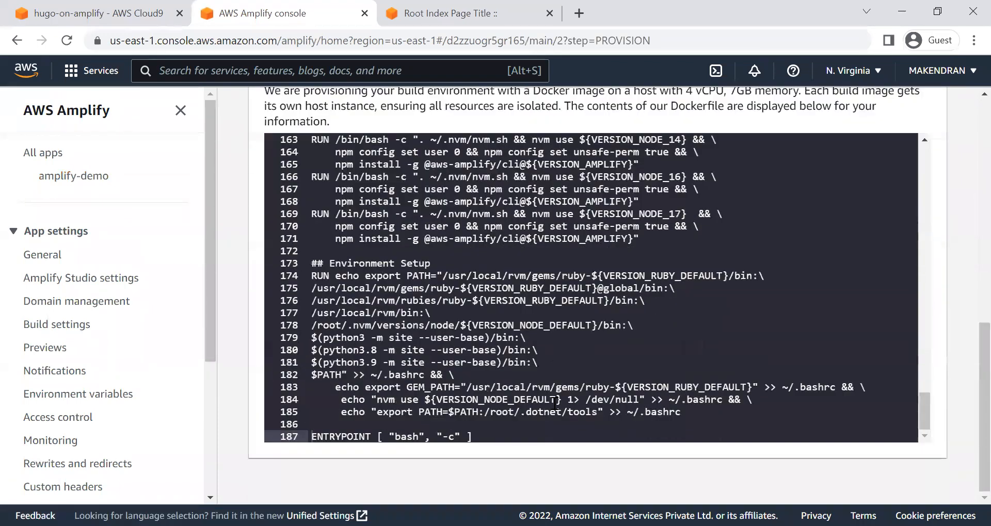
Step: Return to the Build 2 overview, reload the live site to check its home heading, and check the build stages through Verify
{"action": "scroll", "coordinate": [561, 397], "scroll_direction": "up", "scroll_amount": 4}
{"action": "scroll", "coordinate": [782, 186], "scroll_direction": "up", "scroll_amount": 7}
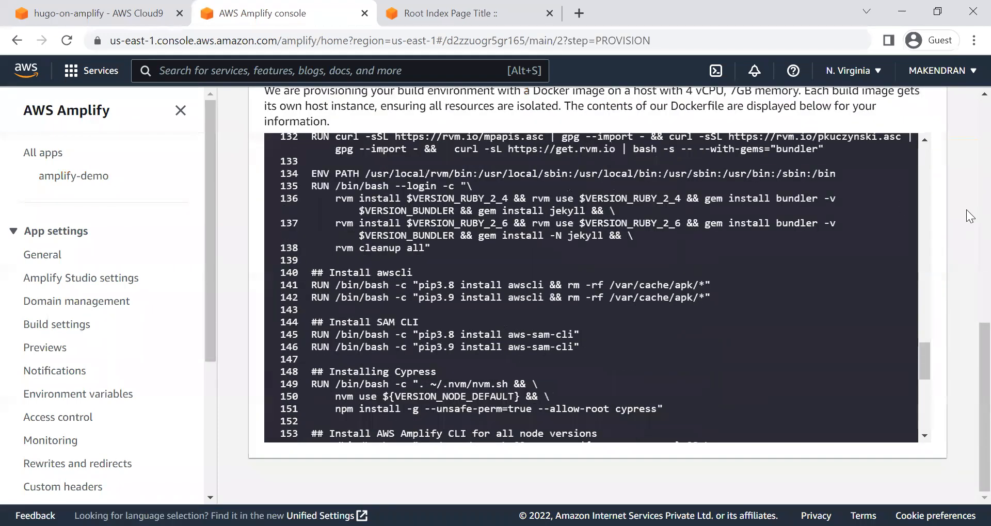
{"action": "scroll", "coordinate": [585, 285], "scroll_direction": "up", "scroll_amount": 9}
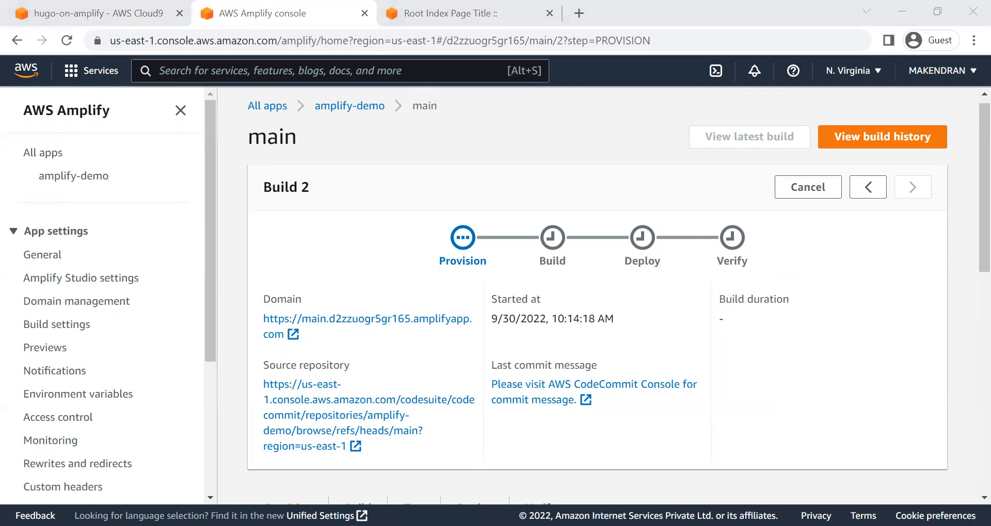
{"action": "left_click", "coordinate": [796, 393]}
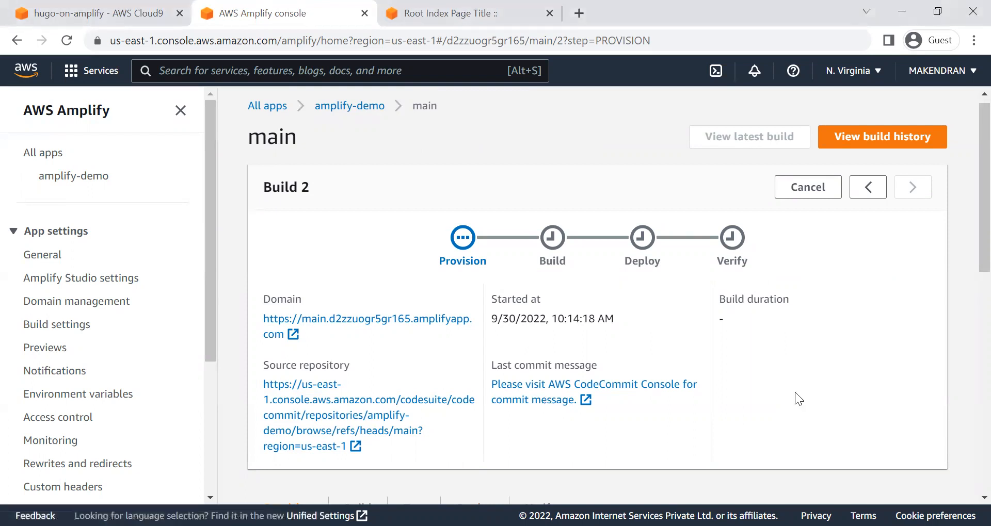
{"action": "left_click", "coordinate": [502, 6]}
{"action": "left_click", "coordinate": [66, 41]}
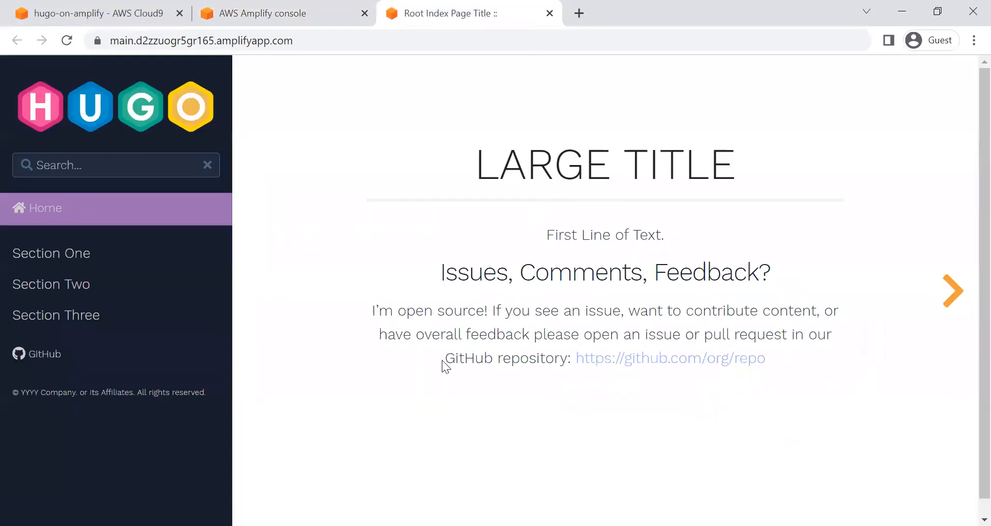
{"action": "left_click", "coordinate": [282, 12]}
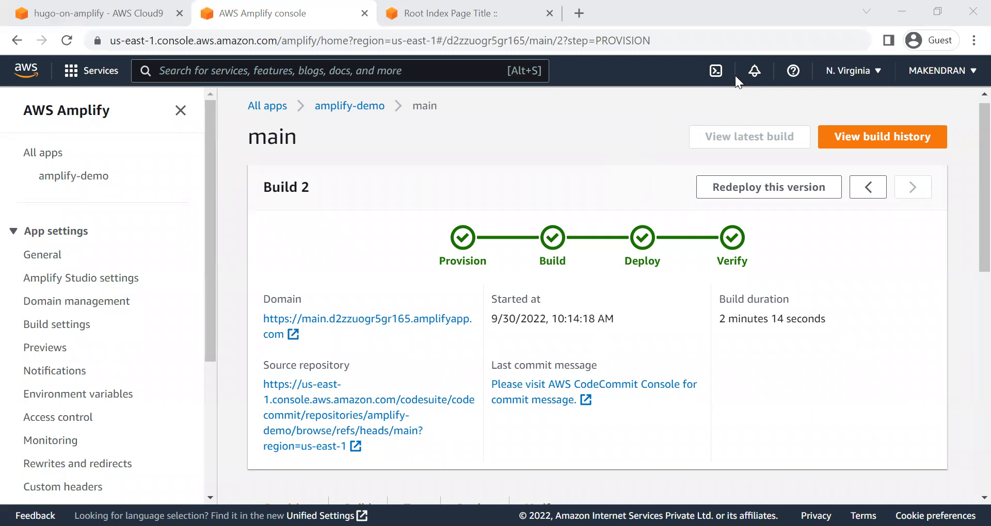
{"action": "left_click", "coordinate": [567, 151]}
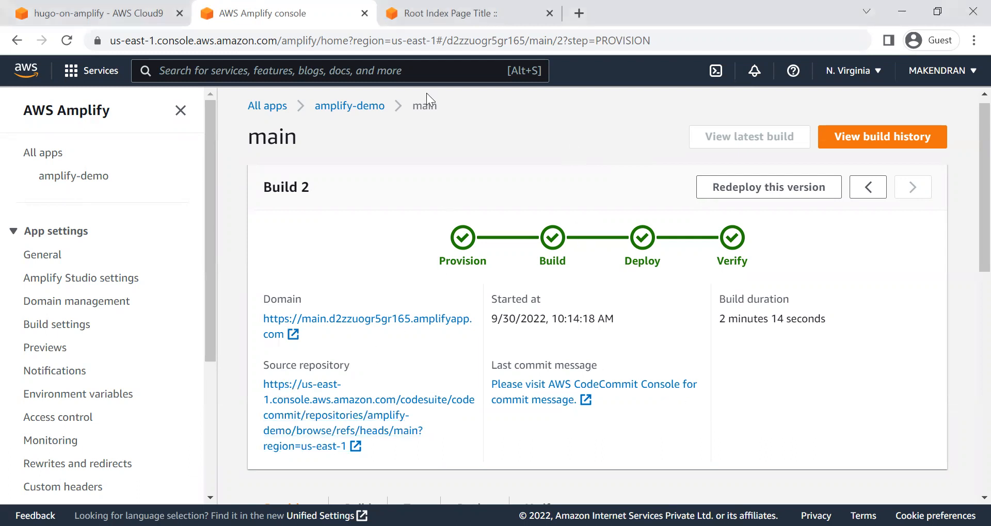
Step: Close the old site page, reopen the main branch's amplifyapp.com domain from Build 2, and inspect the home page heading
{"action": "left_click", "coordinate": [452, 18]}
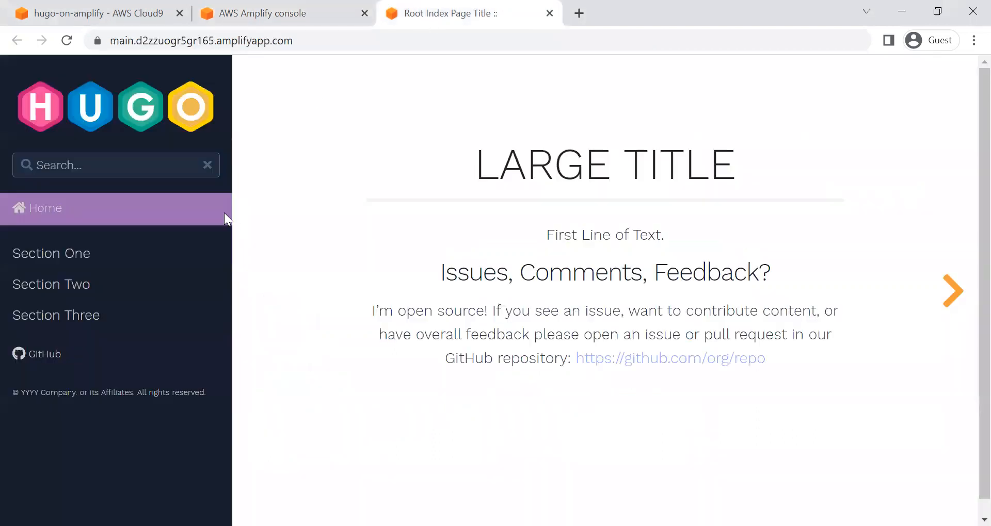
{"action": "left_click", "coordinate": [550, 13]}
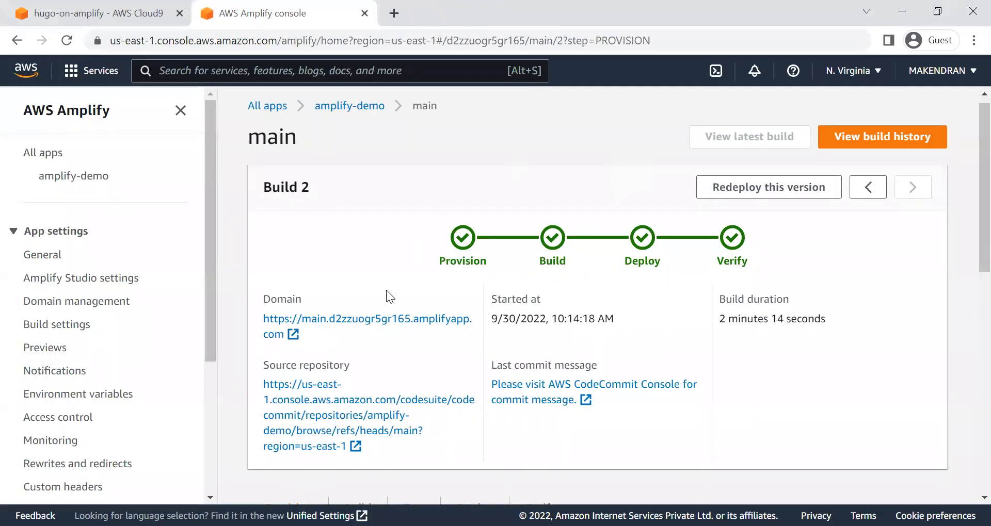
{"action": "middle_click", "coordinate": [390, 320]}
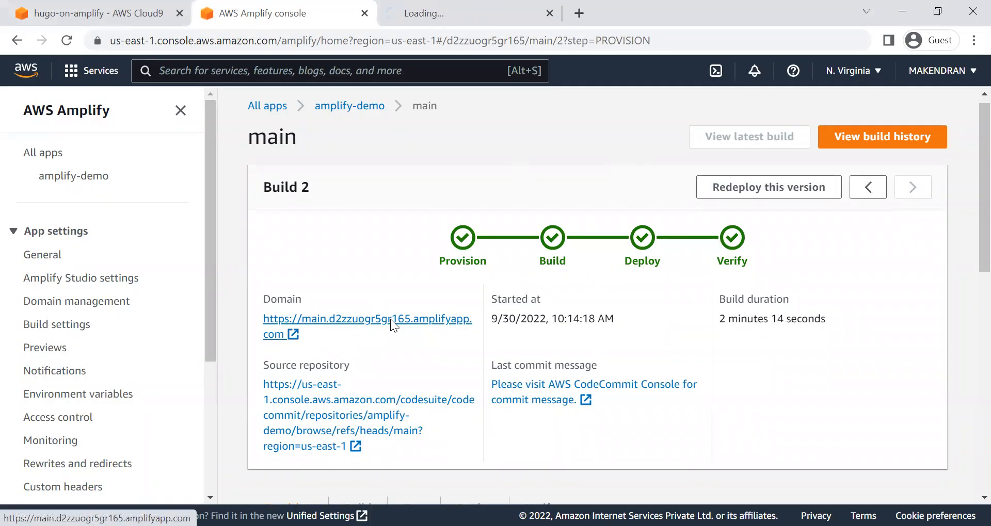
{"action": "left_click", "coordinate": [467, 13]}
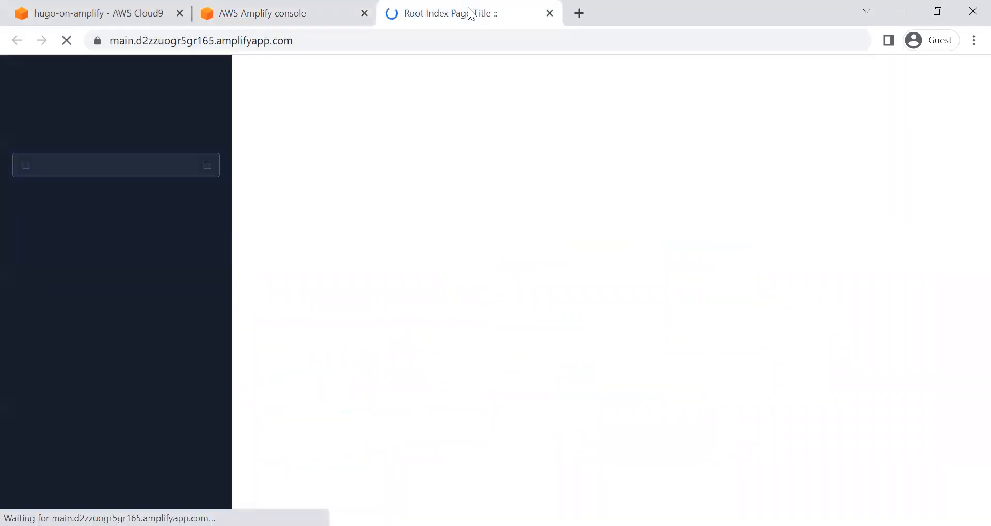
{"action": "left_click_drag", "start_coordinate": [405, 164], "coordinate": [768, 169]}
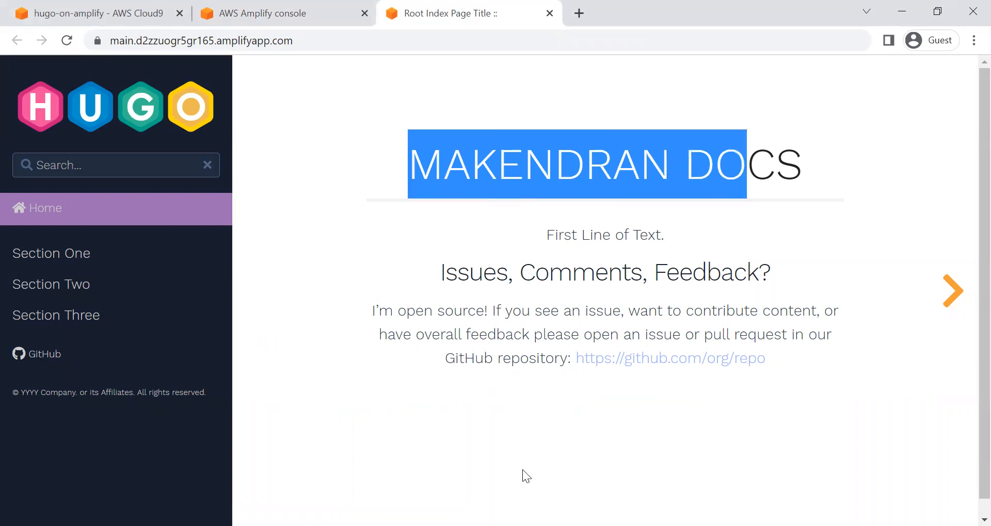
{"action": "key", "text": "alt+Tab"}
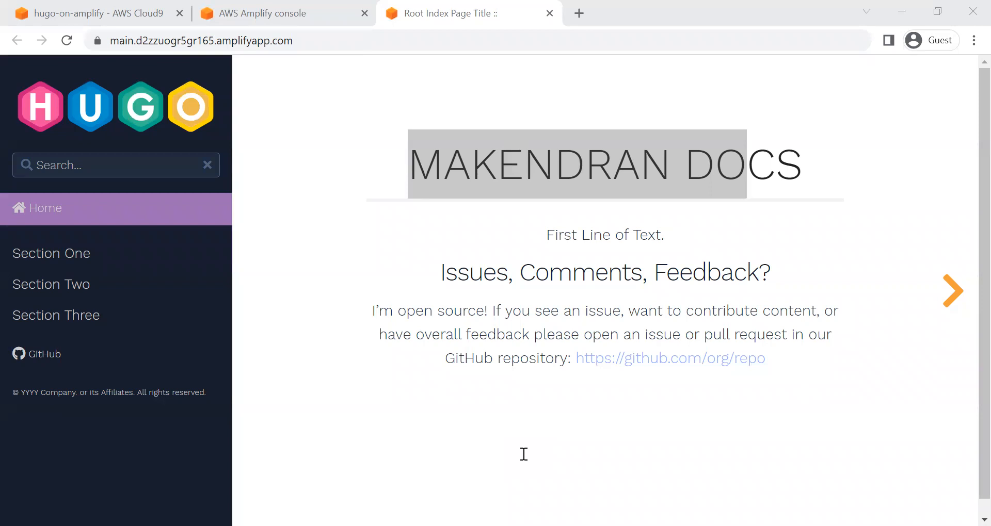
Step: Search the AWS services for "route53", open Route 53, and view its hosted zones list
{"action": "left_click", "coordinate": [311, 11]}
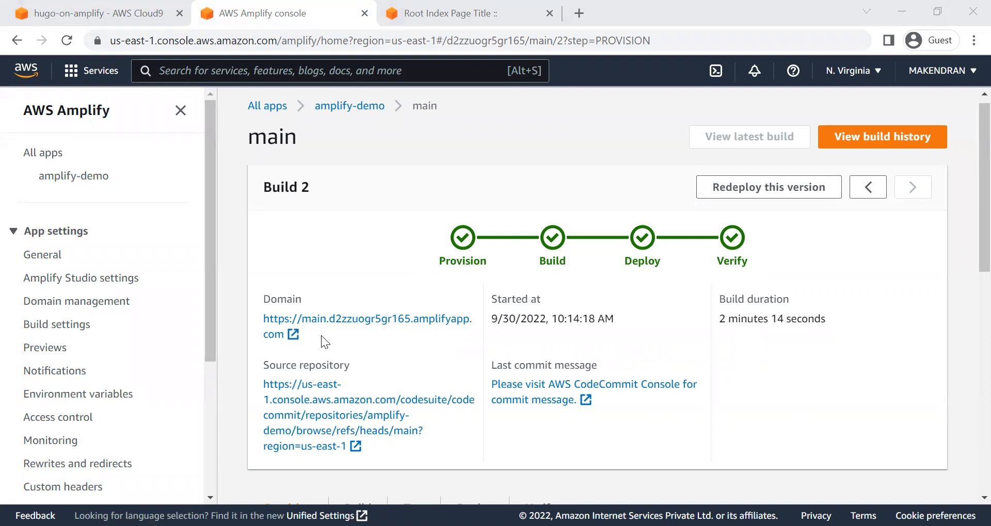
{"action": "left_click", "coordinate": [437, 7]}
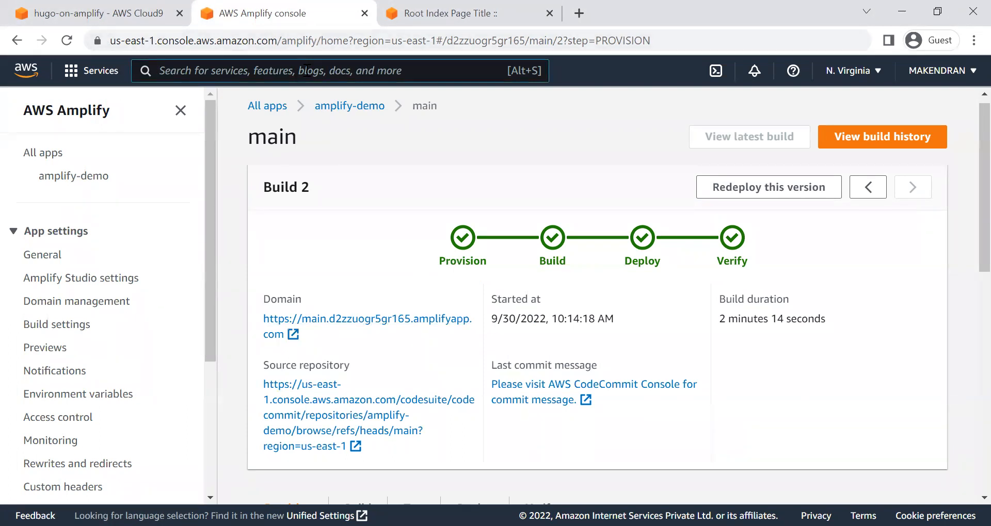
{"action": "type", "text": "route53"}
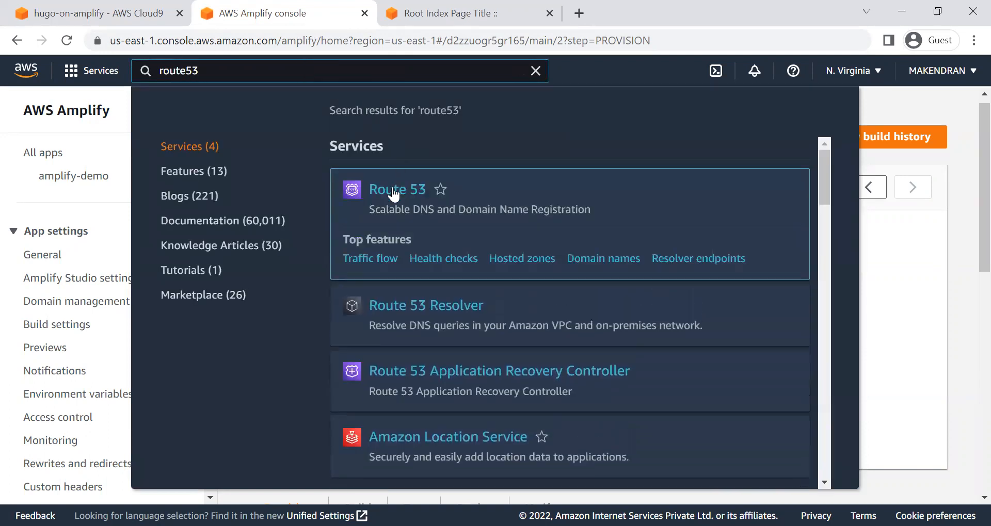
{"action": "left_click", "coordinate": [394, 192]}
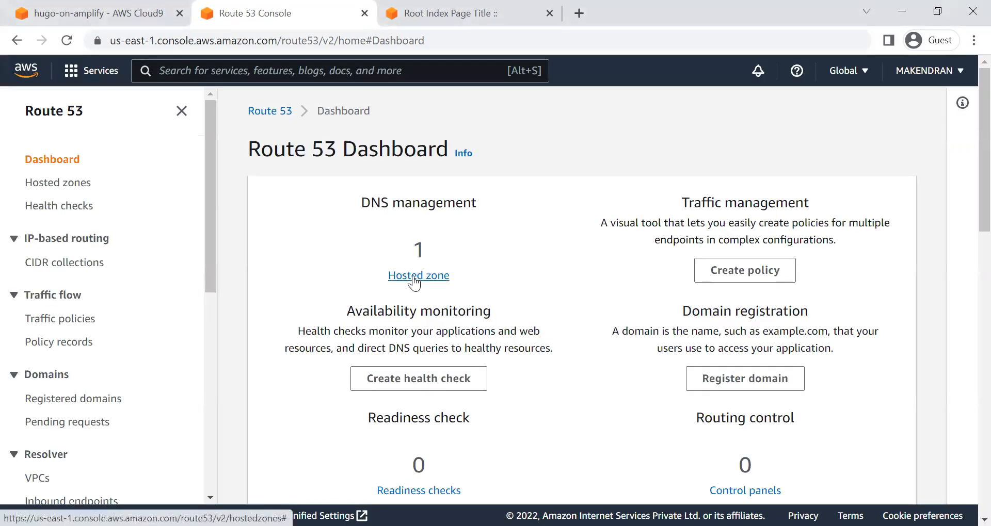
{"action": "left_click", "coordinate": [415, 279]}
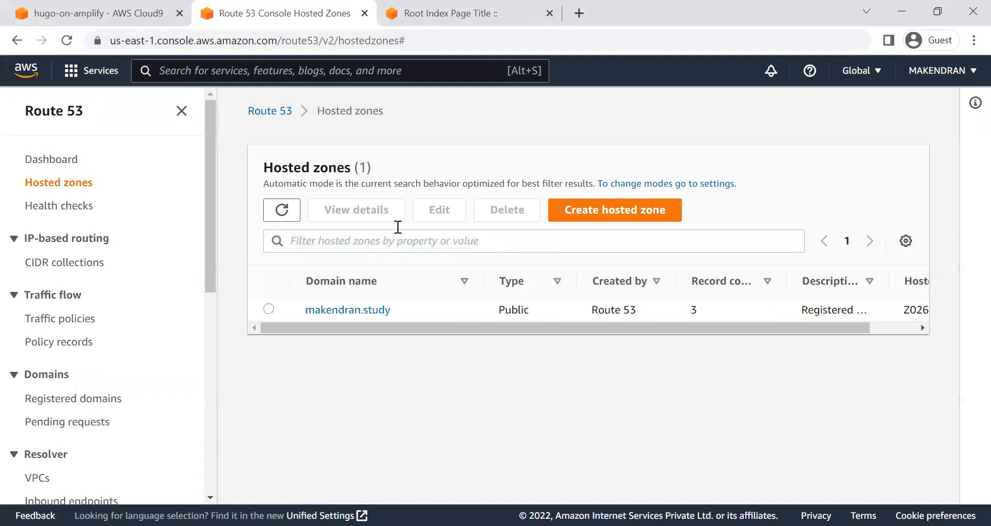
Step: Review the settings for creating a hosted zone, and return to the hosted zones list without creating one
{"action": "left_click", "coordinate": [581, 209]}
{"action": "left_click", "coordinate": [163, 314]}
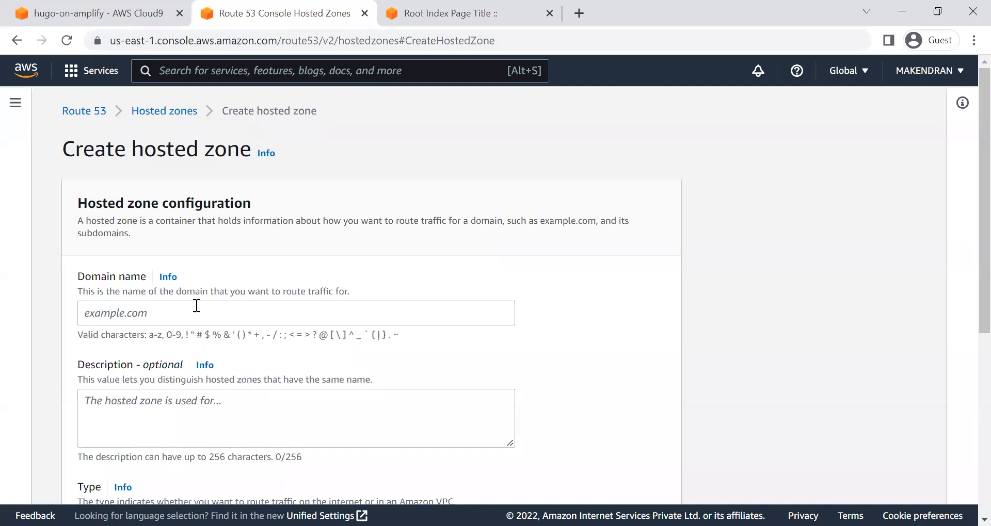
{"action": "scroll", "coordinate": [189, 377], "scroll_direction": "down", "scroll_amount": 5}
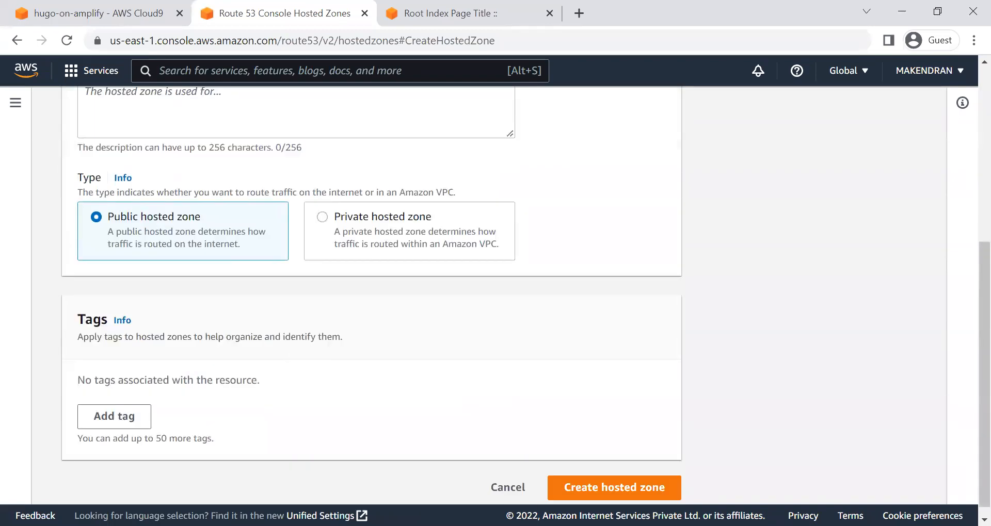
{"action": "scroll", "coordinate": [346, 394], "scroll_direction": "up", "scroll_amount": 5}
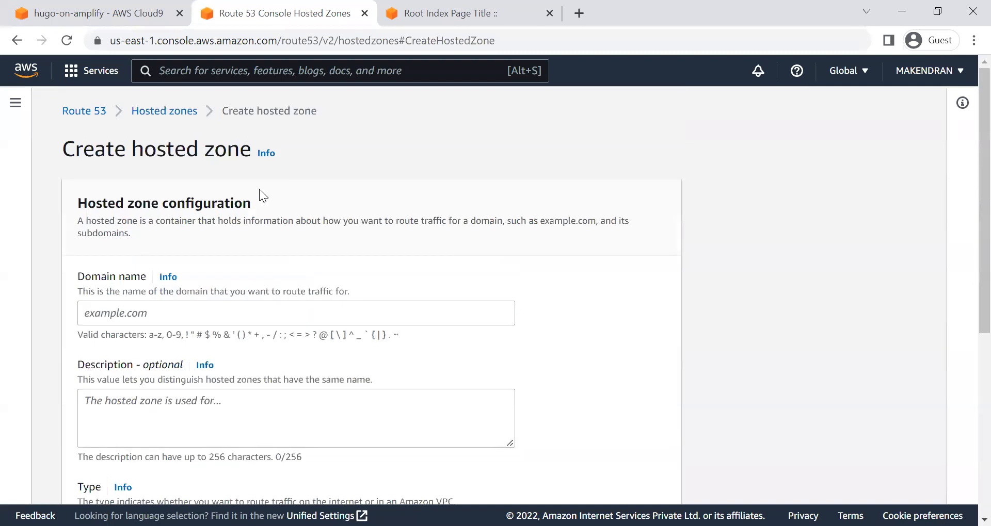
{"action": "left_click", "coordinate": [166, 115]}
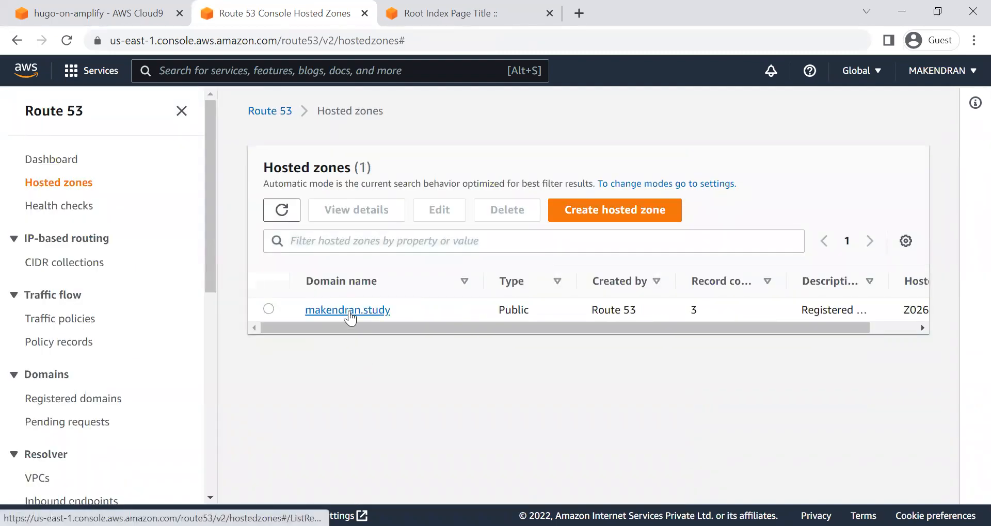
Step: Open the existing public .study hosted zone and review its DNS records
{"action": "left_click", "coordinate": [350, 312]}
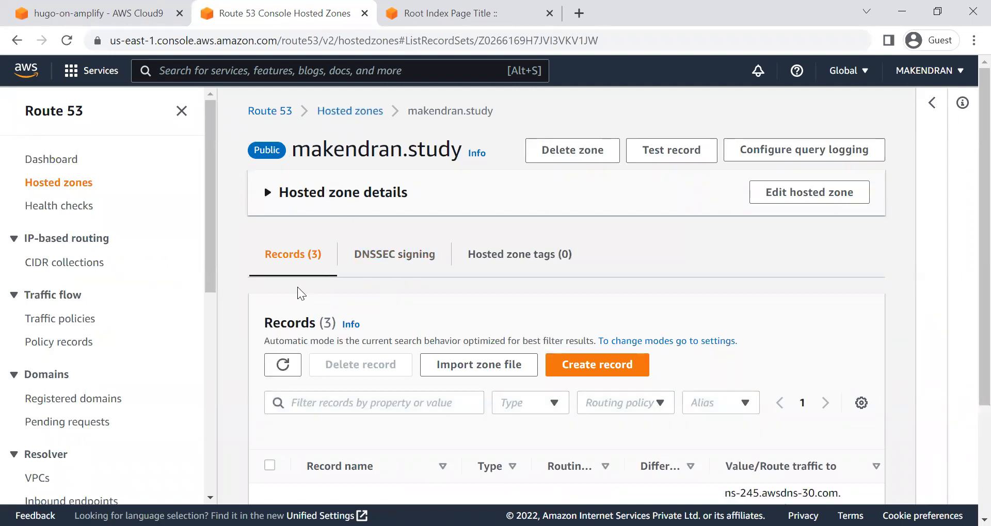
{"action": "scroll", "coordinate": [681, 379], "scroll_direction": "down", "scroll_amount": 2}
{"action": "scroll", "coordinate": [675, 393], "scroll_direction": "up", "scroll_amount": 1}
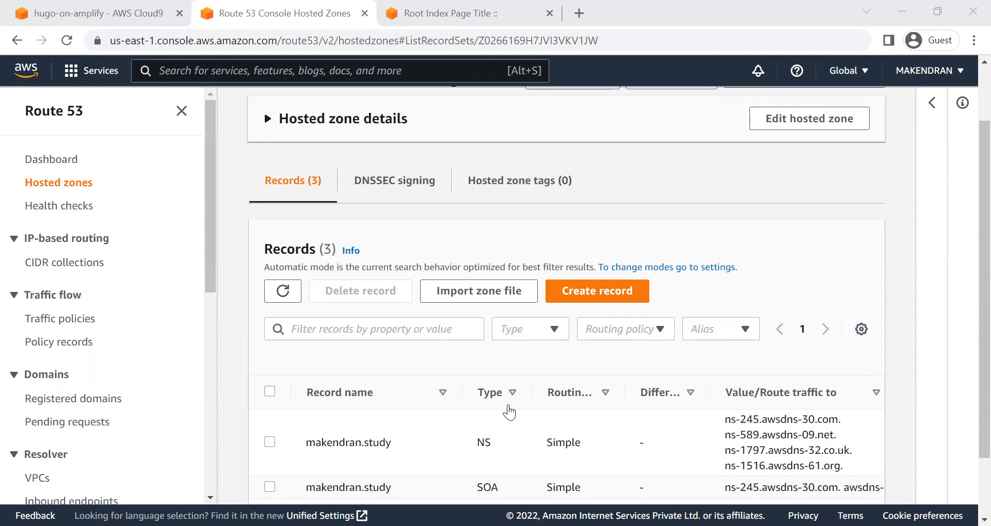
Step: Search the AWS services for "amplify", open the amplify-demo app, and go to its domain management settings
{"action": "left_click", "coordinate": [331, 75]}
{"action": "type", "text": "amplify"}
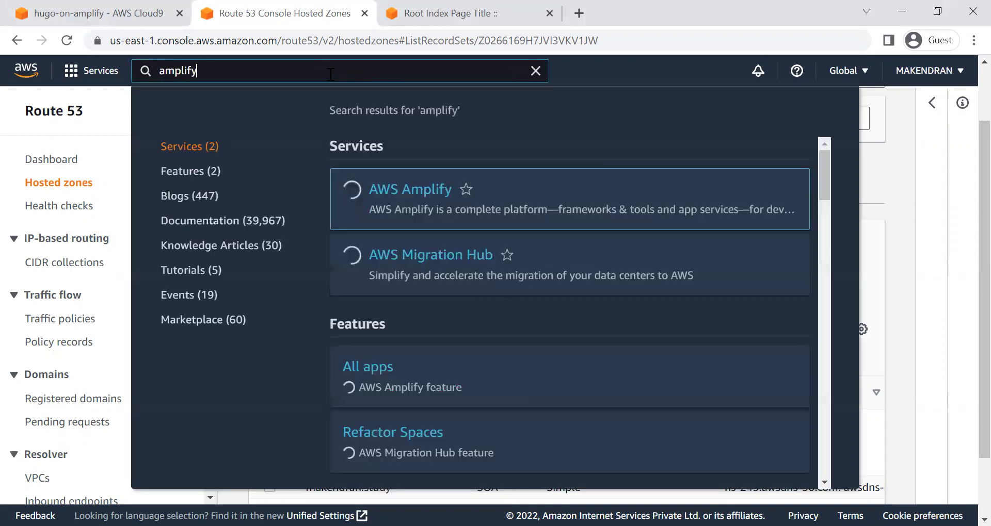
{"action": "left_click", "coordinate": [428, 196]}
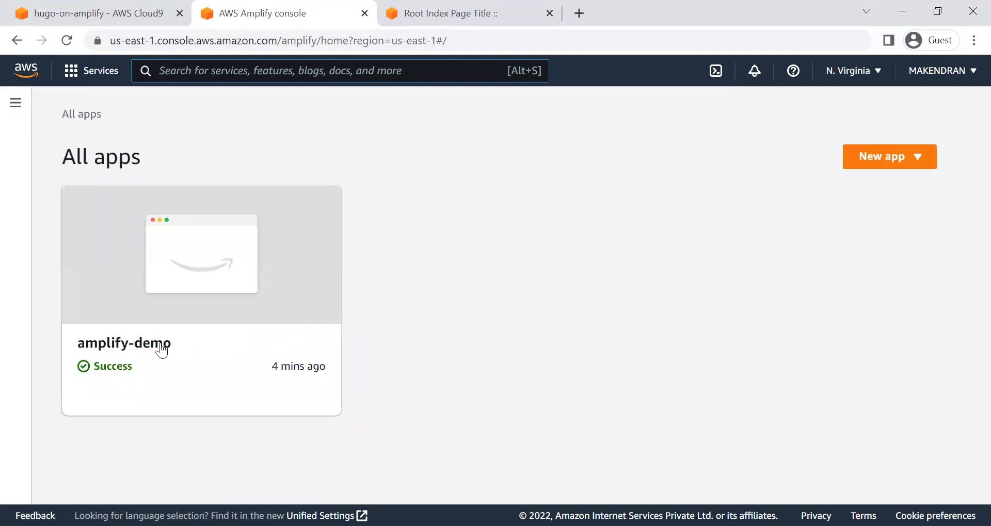
{"action": "left_click", "coordinate": [162, 349]}
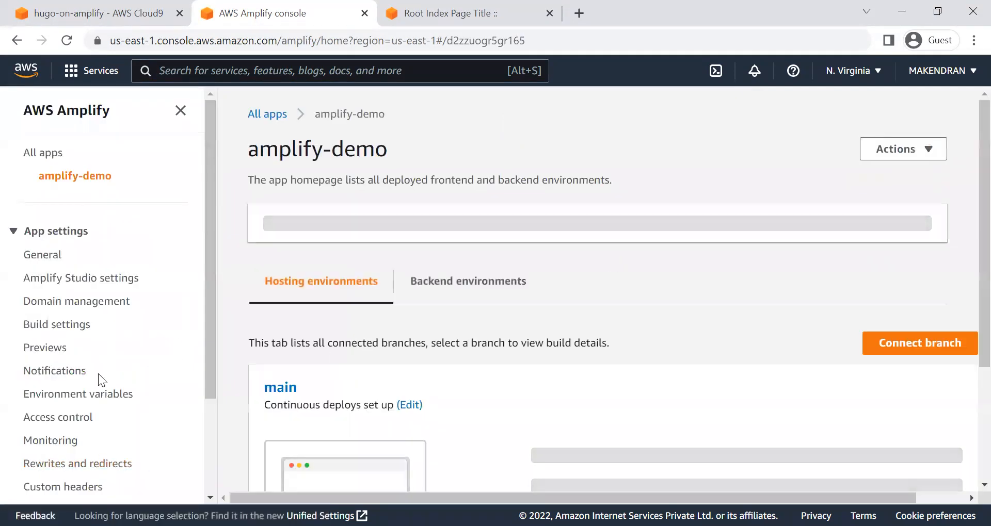
{"action": "left_click", "coordinate": [93, 305]}
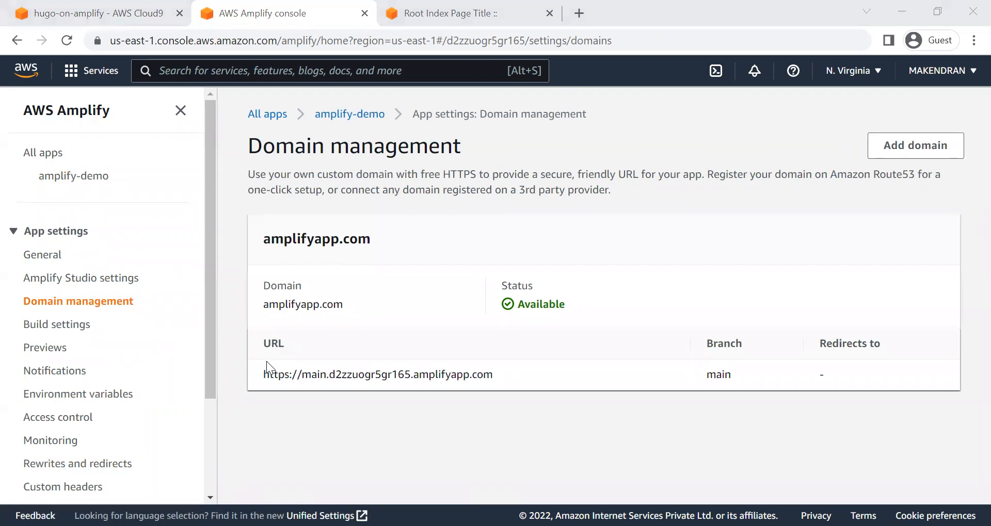
Step: Add the suggested .study root domain, configure it with root and www subdomains on main and the root-to-www redirect, and save
{"action": "left_click", "coordinate": [917, 148]}
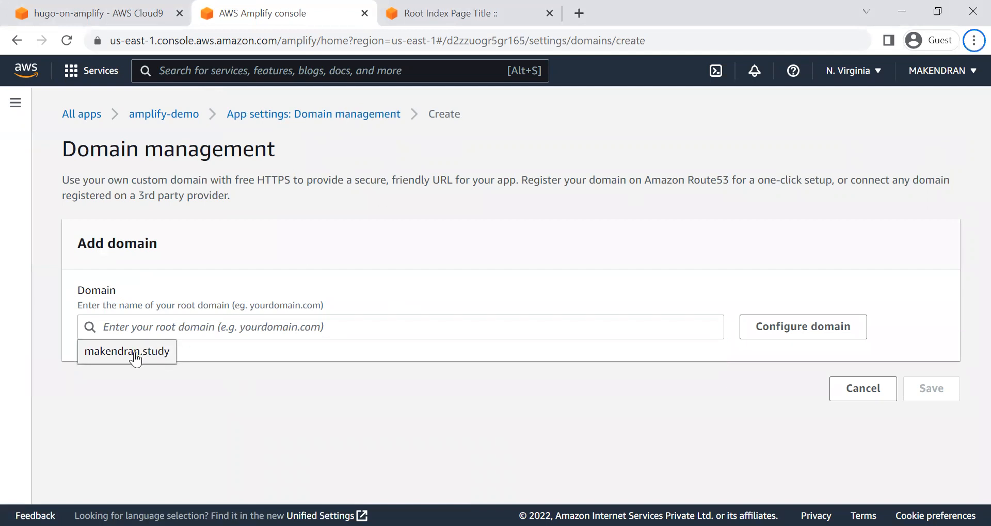
{"action": "left_click", "coordinate": [116, 353]}
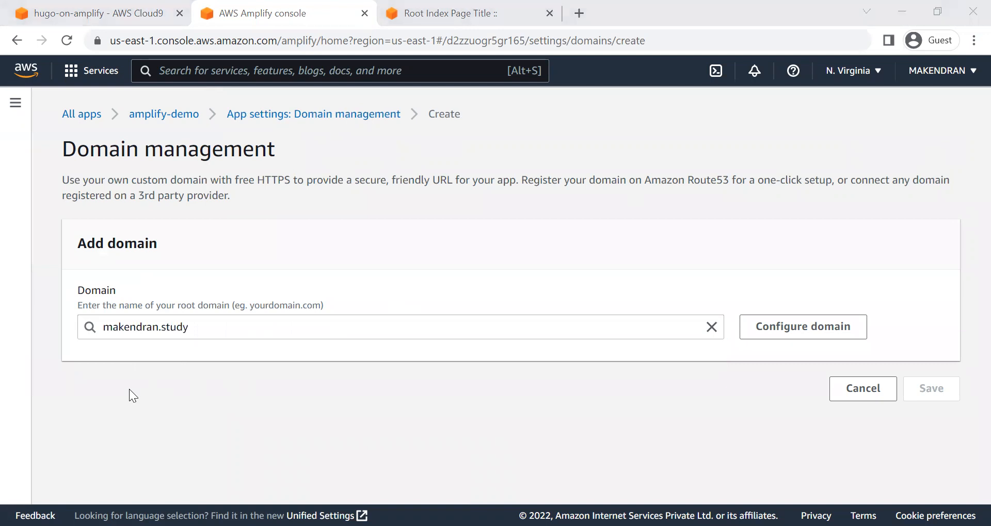
{"action": "left_click", "coordinate": [814, 330]}
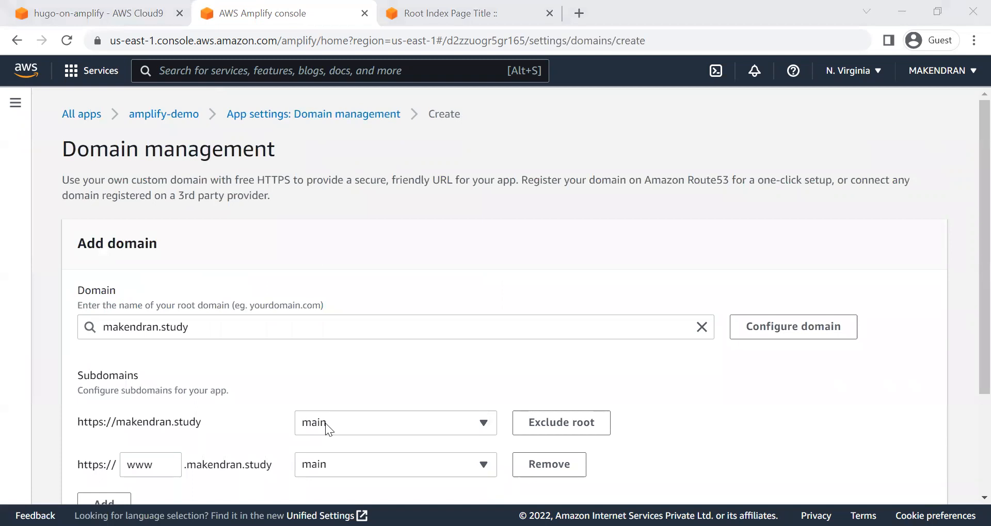
{"action": "scroll", "coordinate": [375, 374], "scroll_direction": "down", "scroll_amount": 3}
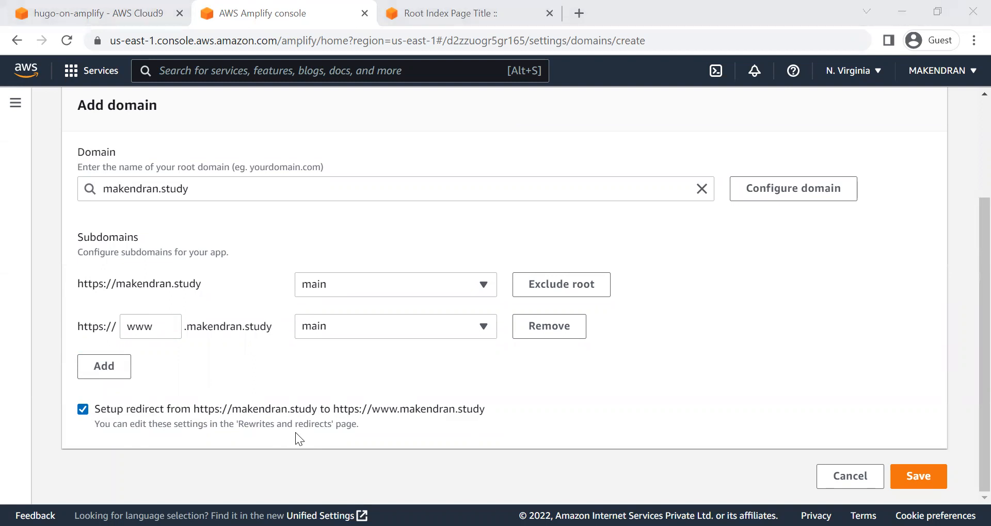
{"action": "left_click", "coordinate": [921, 471]}
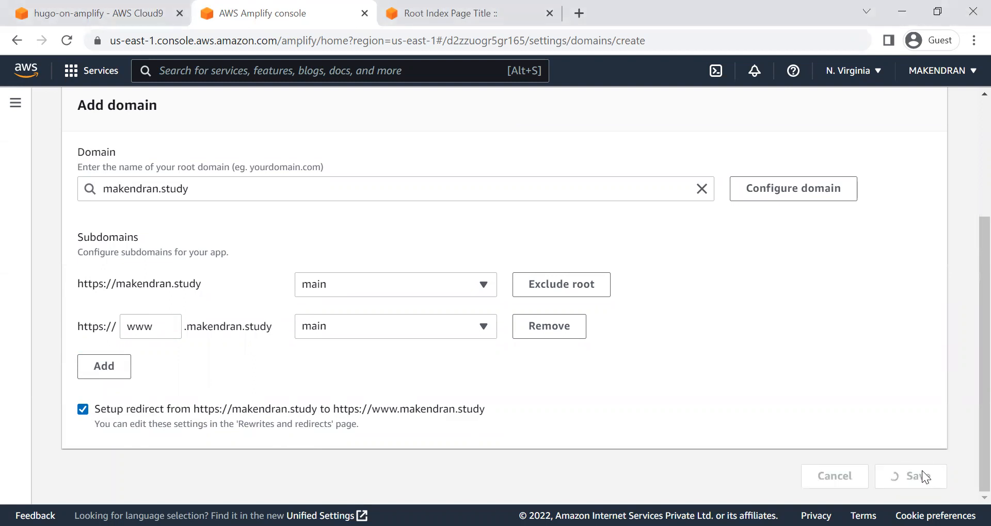
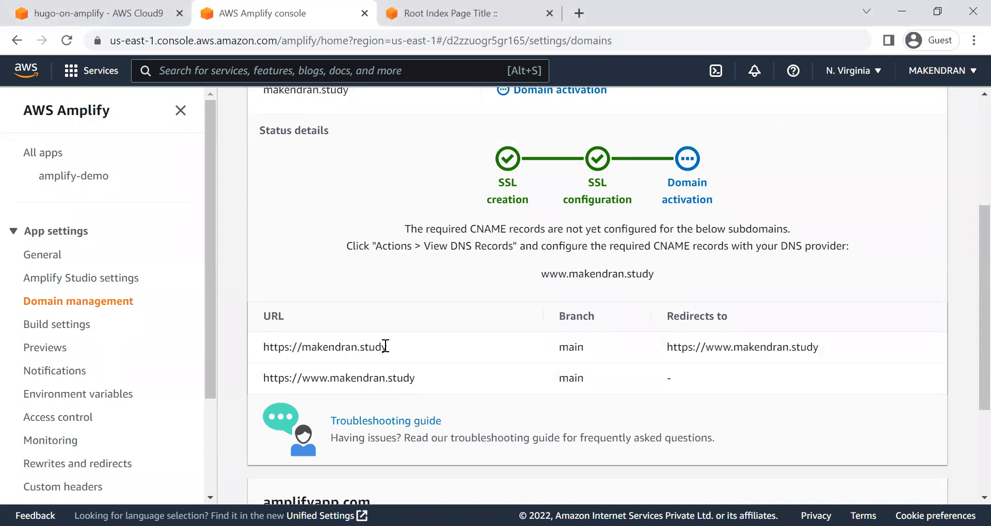
Step: Compare the custom root domain URL, copied from domain management, with the deployed Hugo site's default amplifyapp.com address
{"action": "left_click_drag", "start_coordinate": [391, 346], "coordinate": [258, 347]}
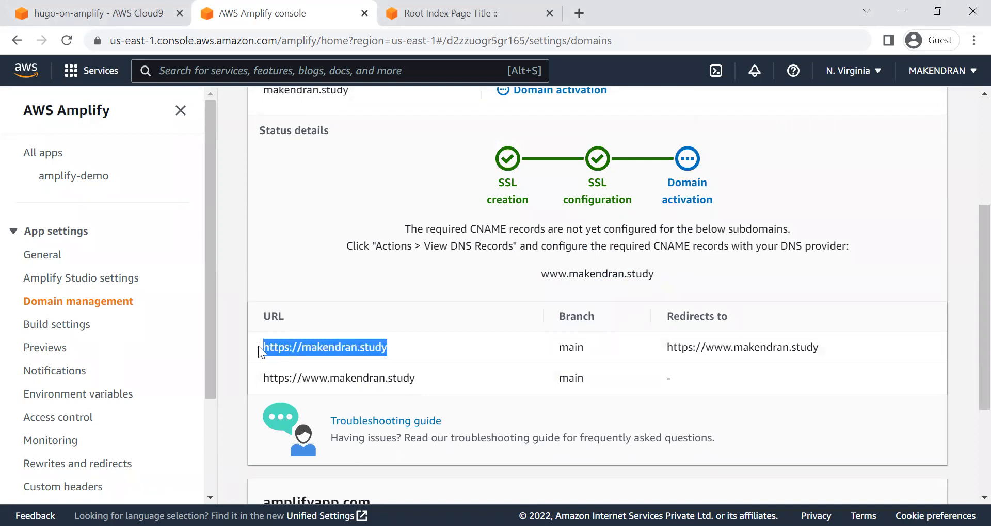
{"action": "left_click", "coordinate": [407, 13]}
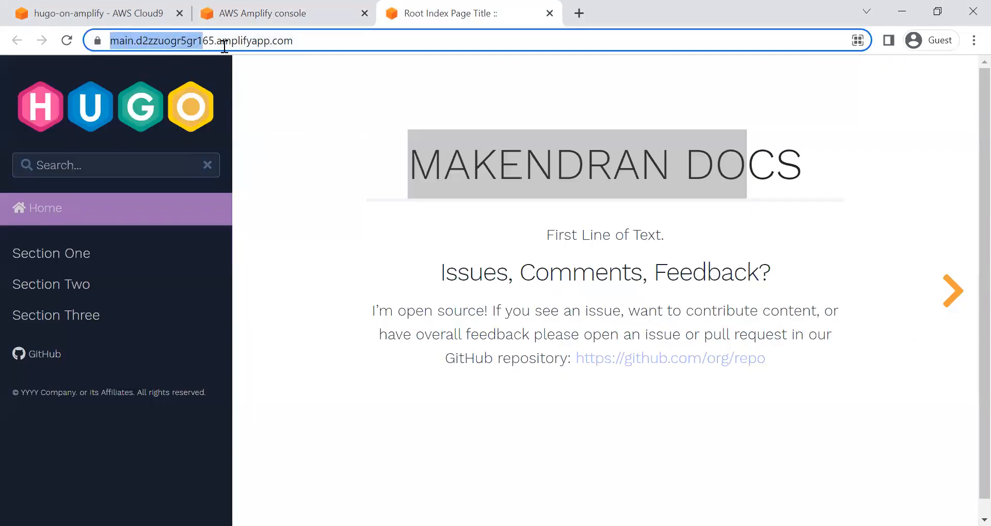
{"action": "left_click", "coordinate": [115, 40]}
{"action": "left_click_drag", "start_coordinate": [145, 40], "coordinate": [258, 40]}
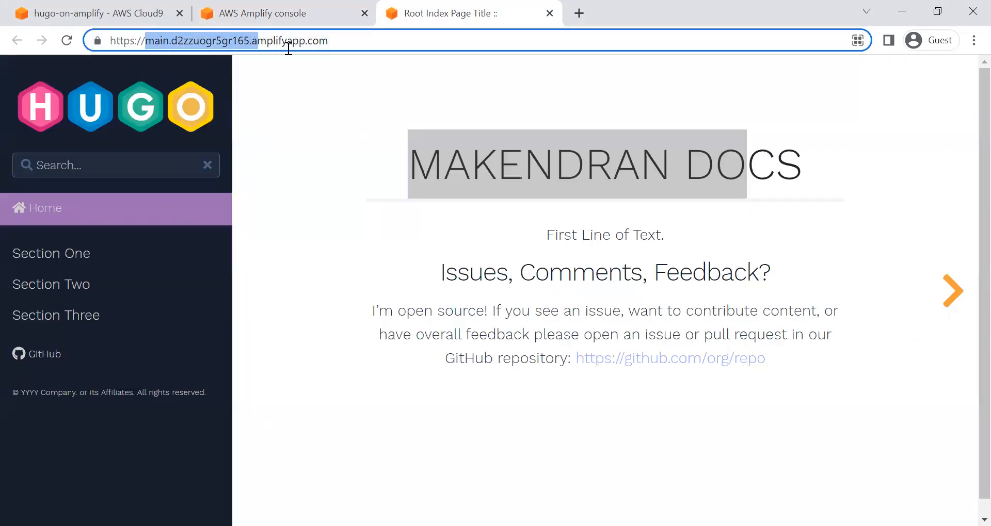
{"action": "left_click", "coordinate": [296, 11]}
{"action": "key", "text": "alt+Tab"}
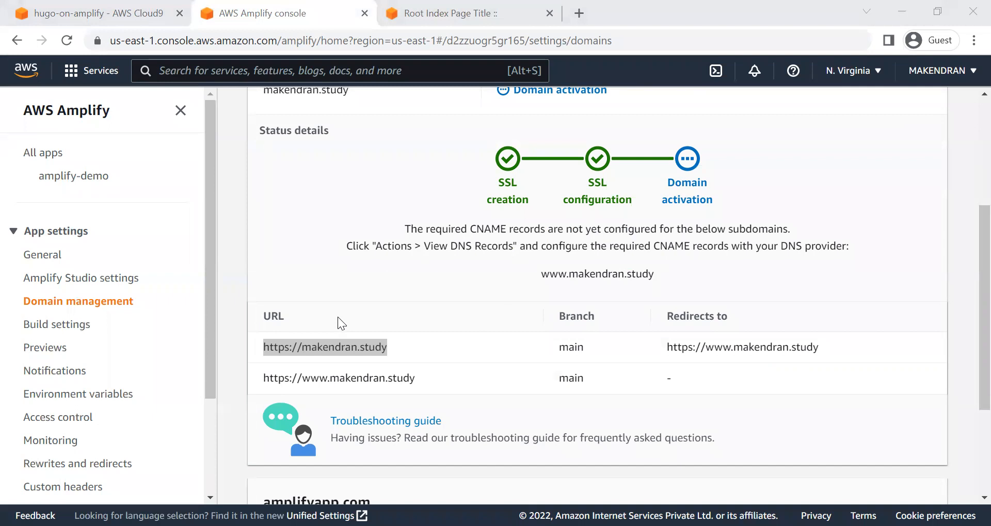
{"action": "key", "text": "alt+Tab"}
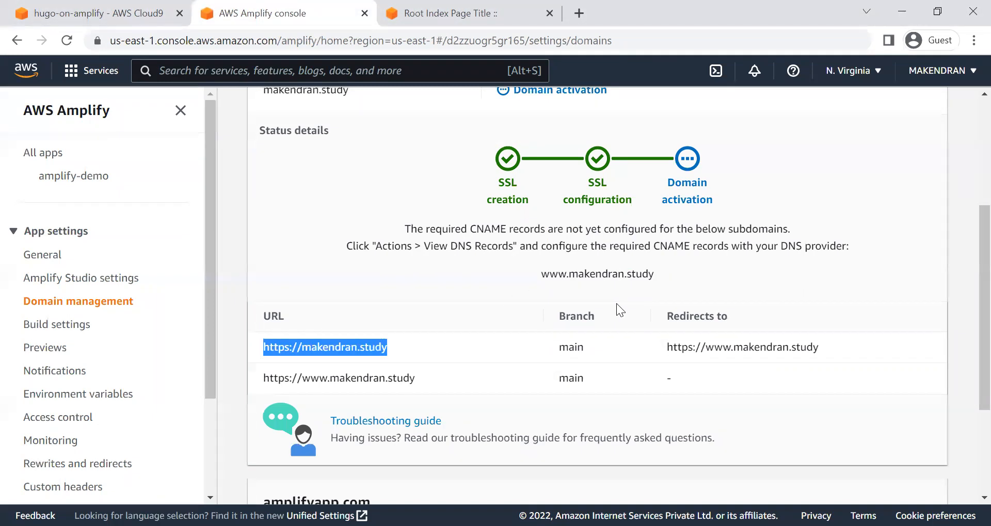
Step: Check the custom domain's activation status, open the root .study URL in a new browser tab, and return to domain management
{"action": "scroll", "coordinate": [626, 308], "scroll_direction": "up", "scroll_amount": 3}
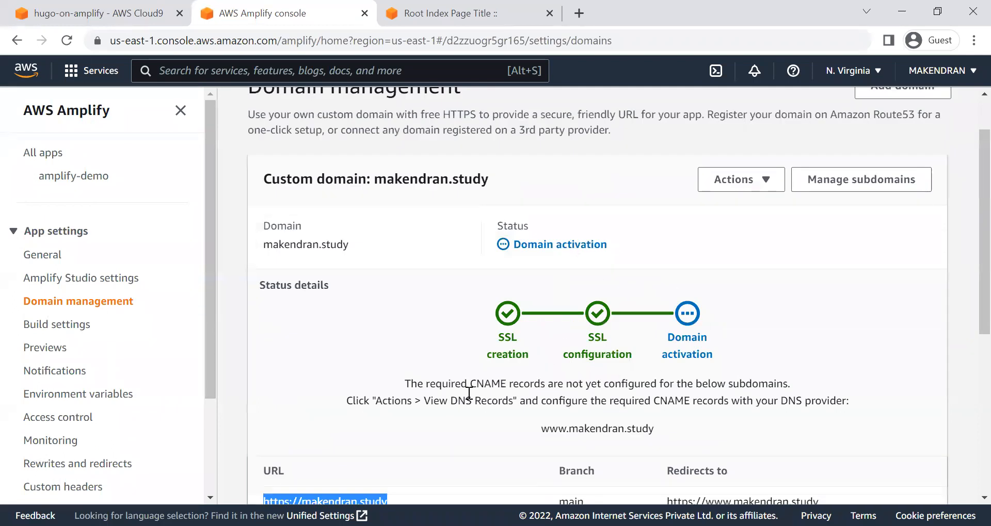
{"action": "scroll", "coordinate": [466, 398], "scroll_direction": "down", "scroll_amount": 6}
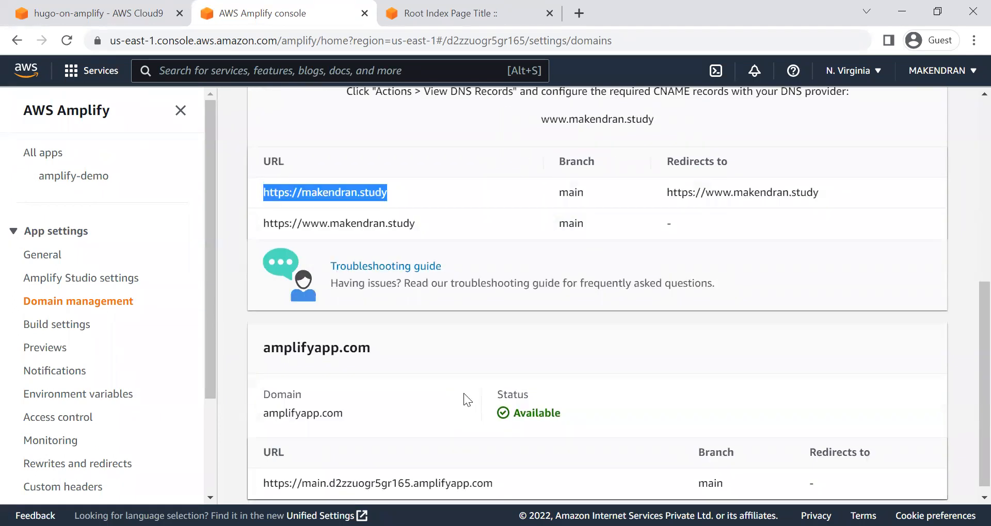
{"action": "scroll", "coordinate": [413, 372], "scroll_direction": "up", "scroll_amount": 3}
{"action": "triple_click", "coordinate": [354, 338]}
{"action": "key", "text": "ctrl+c"}
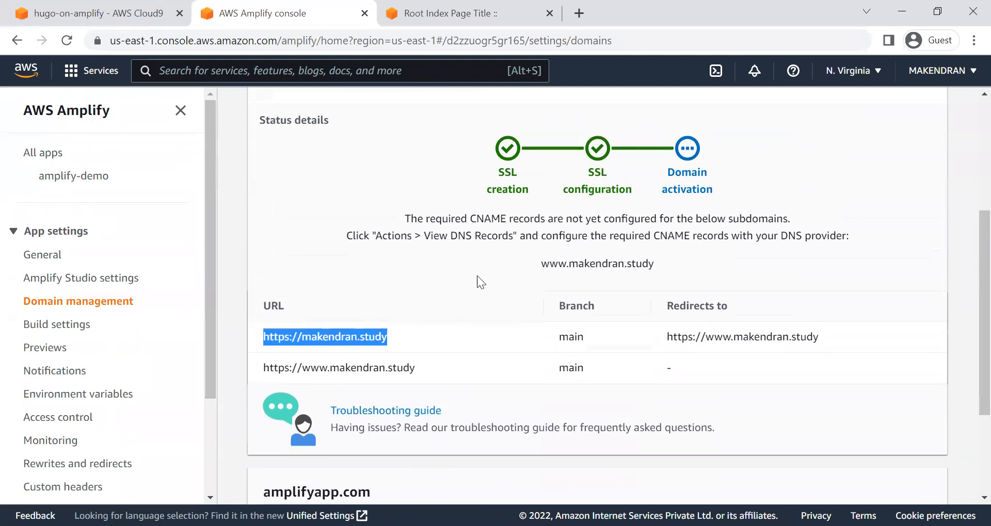
{"action": "left_click", "coordinate": [579, 11]}
{"action": "key", "text": "ctrl+v"}
{"action": "key", "text": "Return"}
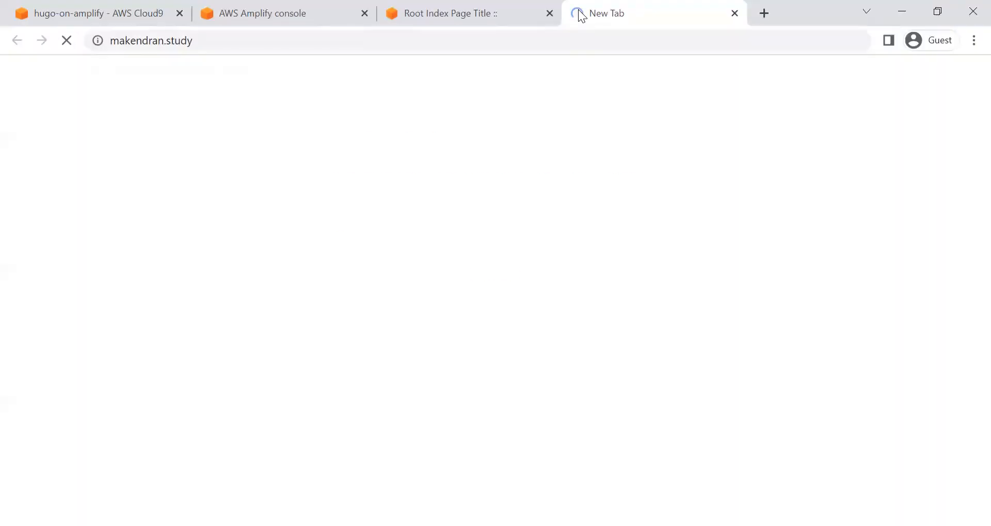
{"action": "left_click", "coordinate": [256, 6]}
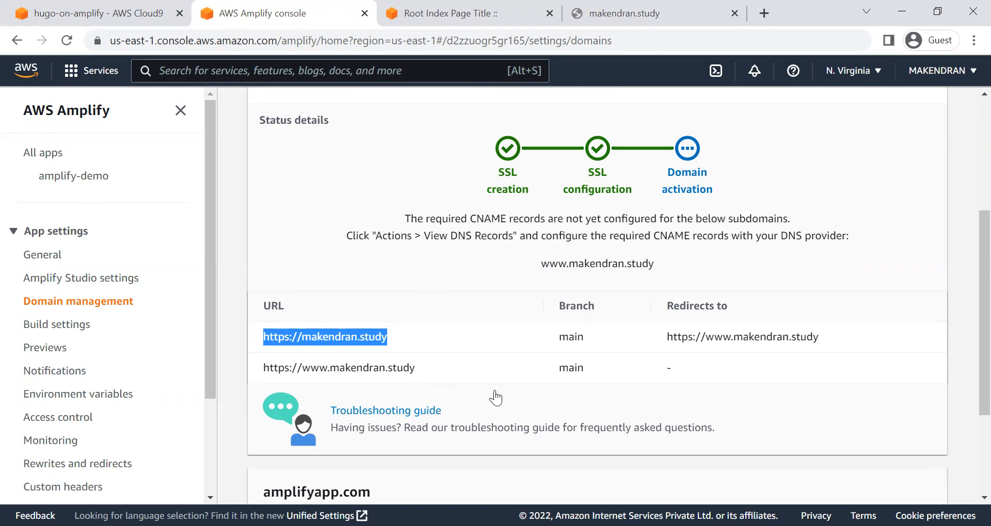
Step: Review the amplify-demo app's main branch deployment, and return to domain management to check the activation status details
{"action": "left_click", "coordinate": [698, 242]}
{"action": "scroll", "coordinate": [682, 280], "scroll_direction": "up", "scroll_amount": 5}
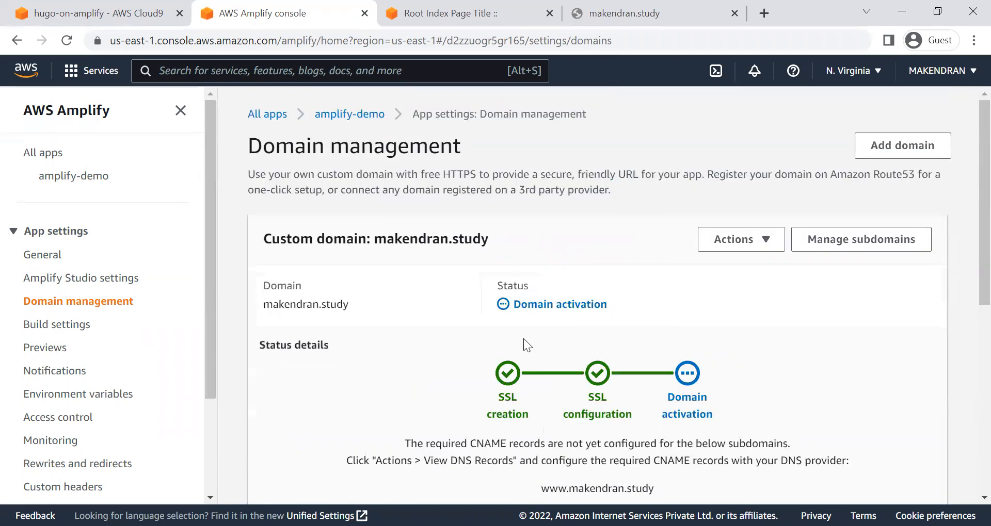
{"action": "left_click", "coordinate": [350, 114]}
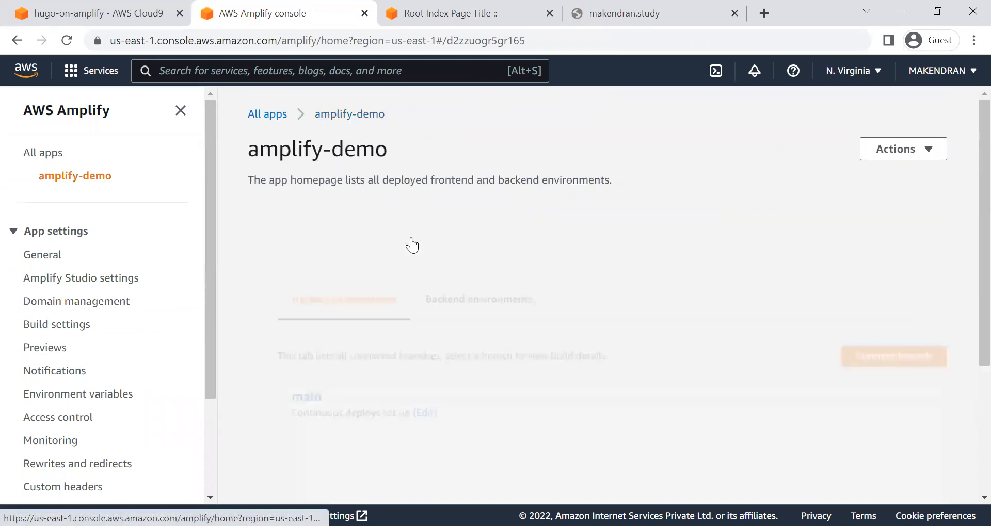
{"action": "scroll", "coordinate": [456, 319], "scroll_direction": "down", "scroll_amount": 3}
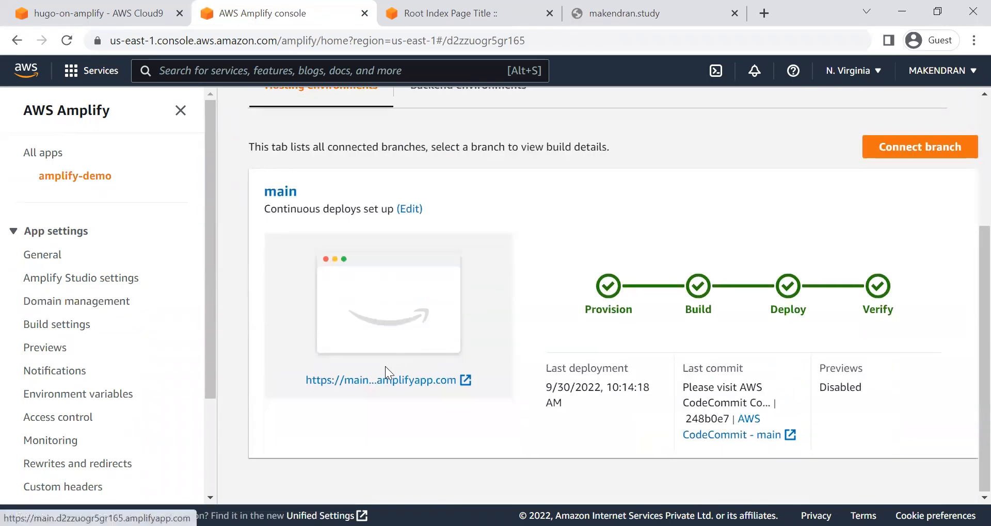
{"action": "scroll", "coordinate": [579, 245], "scroll_direction": "up", "scroll_amount": 4}
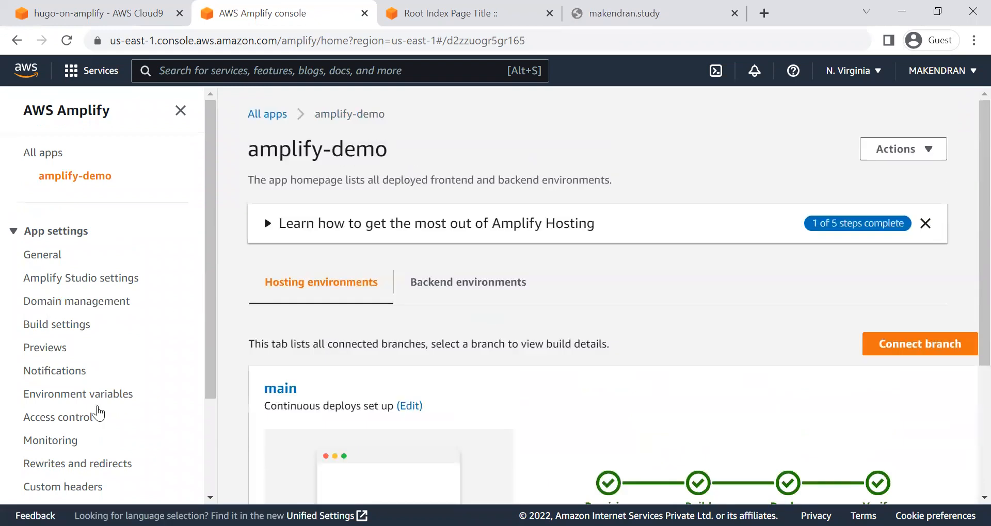
{"action": "left_click", "coordinate": [65, 303]}
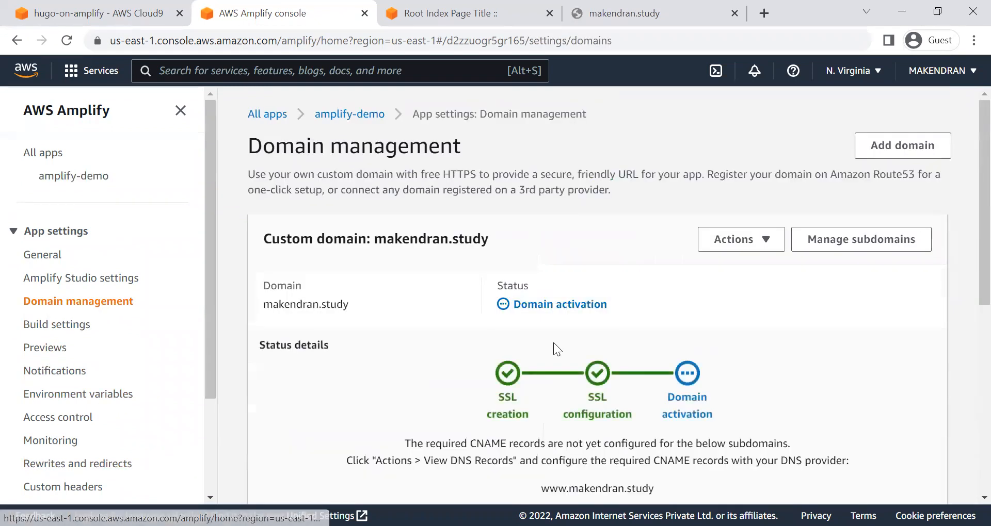
{"action": "scroll", "coordinate": [489, 407], "scroll_direction": "down", "scroll_amount": 2}
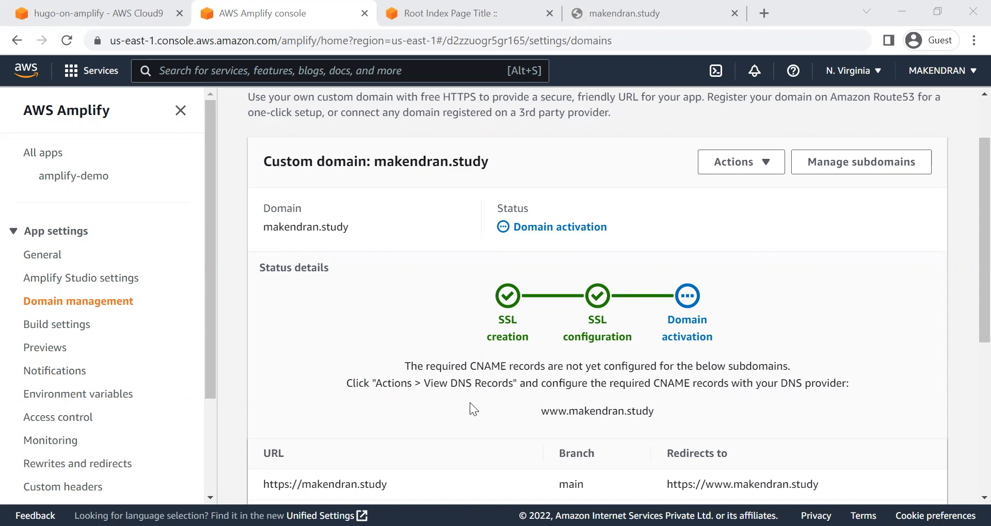
Step: Switch to the hugo-on-amplify Cloud9 environment and clear its terminal
{"action": "left_click", "coordinate": [49, 11]}
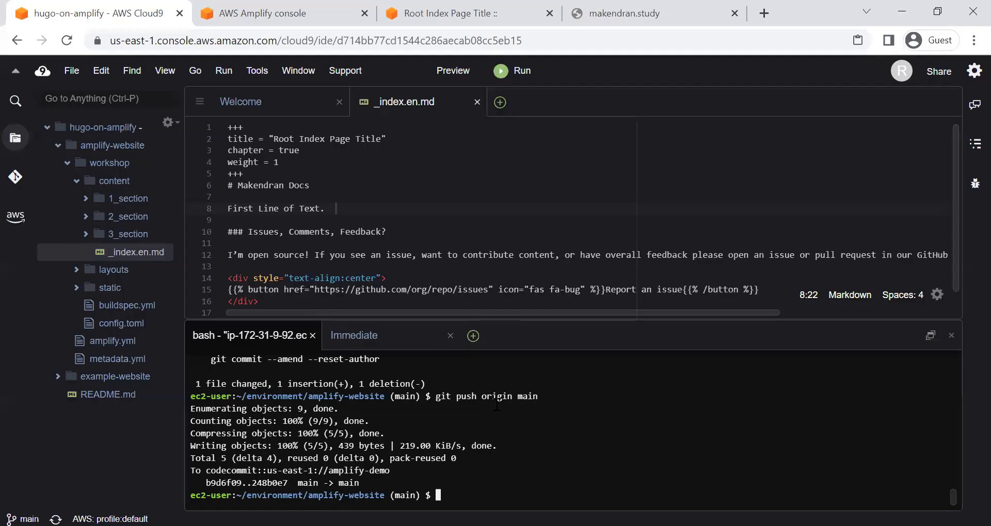
{"action": "type", "text": "clear"}
{"action": "key", "text": "Return"}
{"action": "key", "text": "Return"}
Step: Create and switch to a new git branch named development in the amplify-website repository
{"action": "key", "text": "alt+Tab"}
{"action": "left_click", "coordinate": [500, 482]}
{"action": "type", "text": "git"}
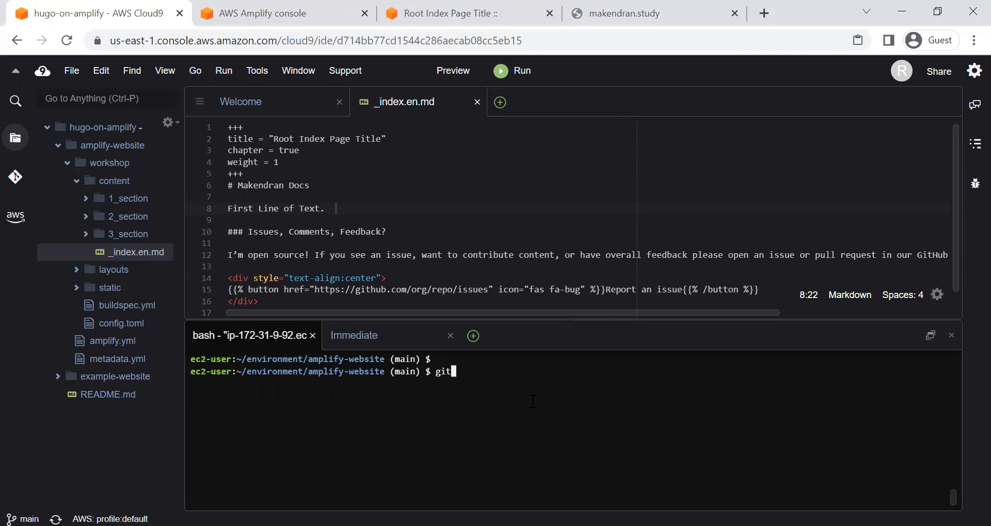
{"action": "type", "text": " checkout -b development"}
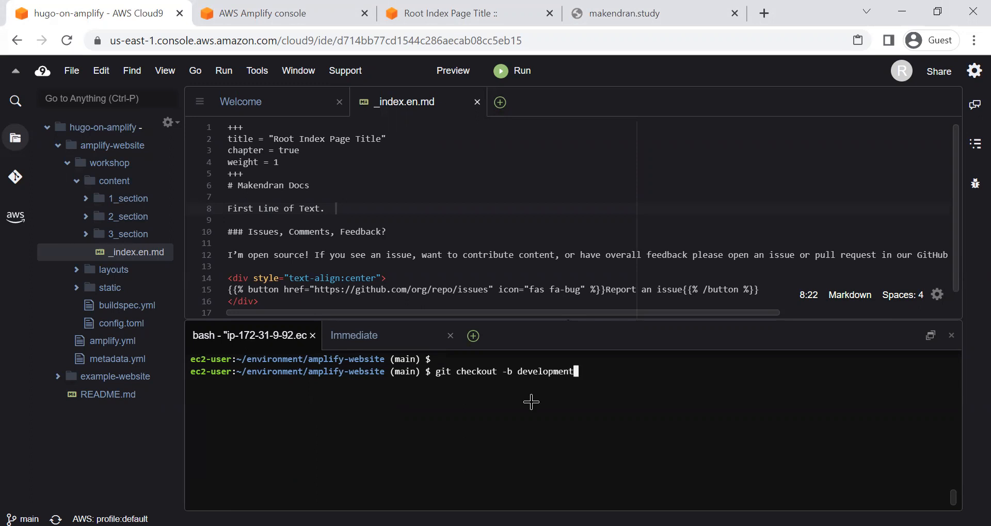
{"action": "key", "text": "alt+Tab"}
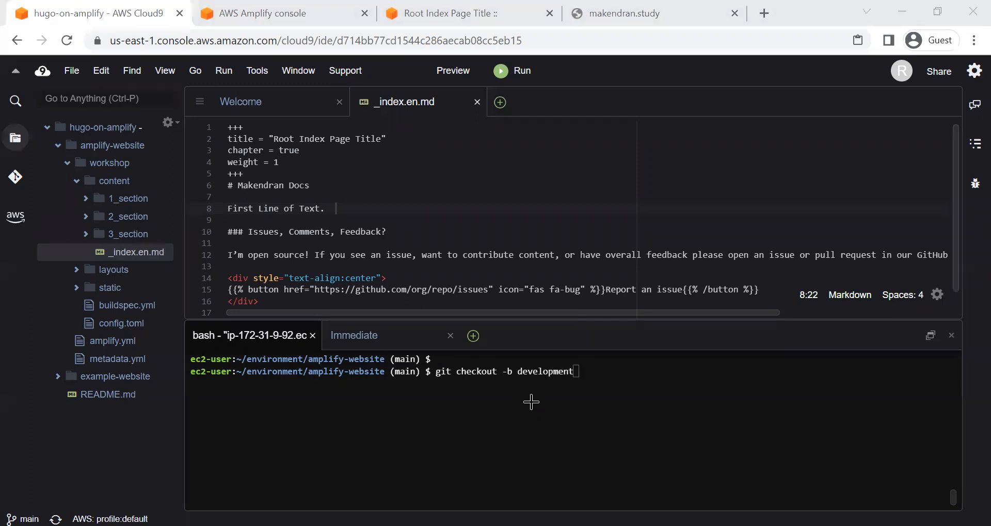
{"action": "left_click", "coordinate": [532, 402]}
{"action": "key", "text": "Return"}
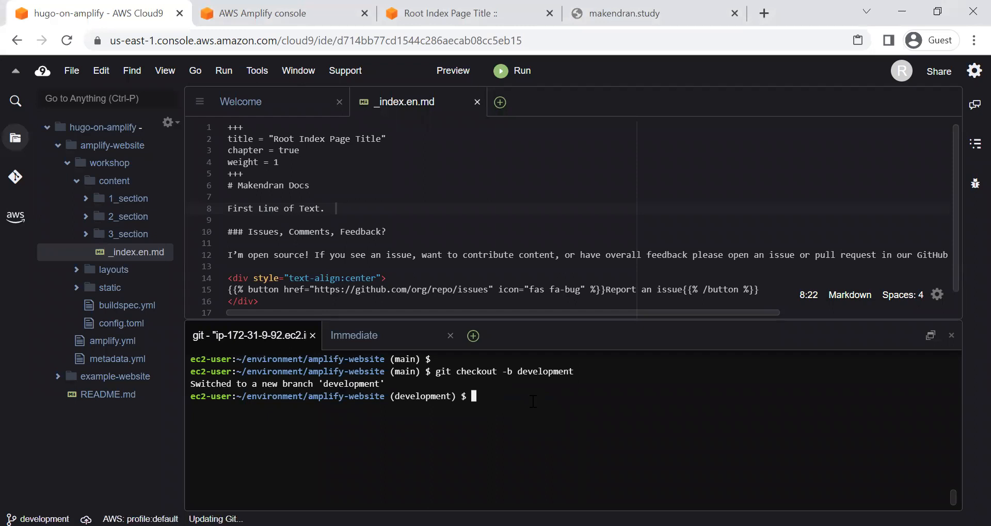
Step: List the repository's local branches and its configured remotes with their URLs
{"action": "type", "text": "git branch"}
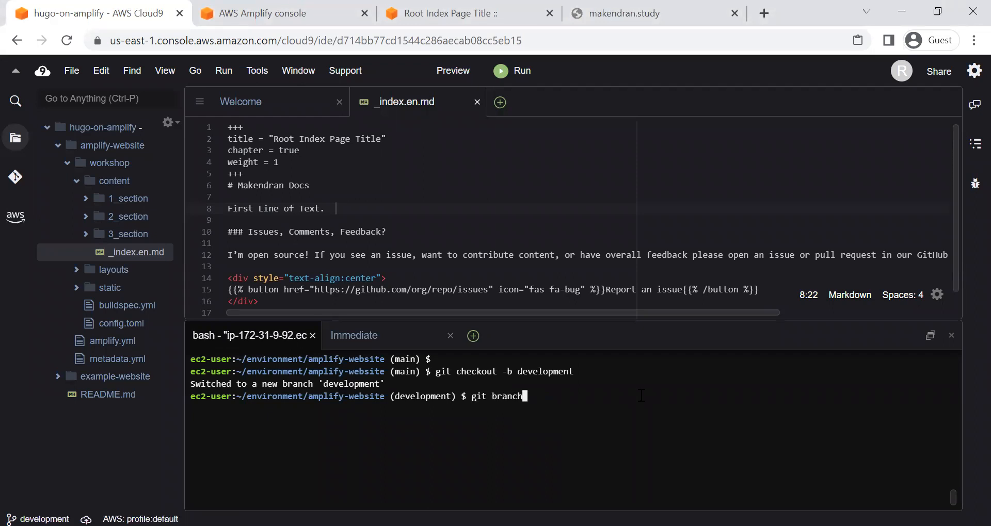
{"action": "key", "text": "Return"}
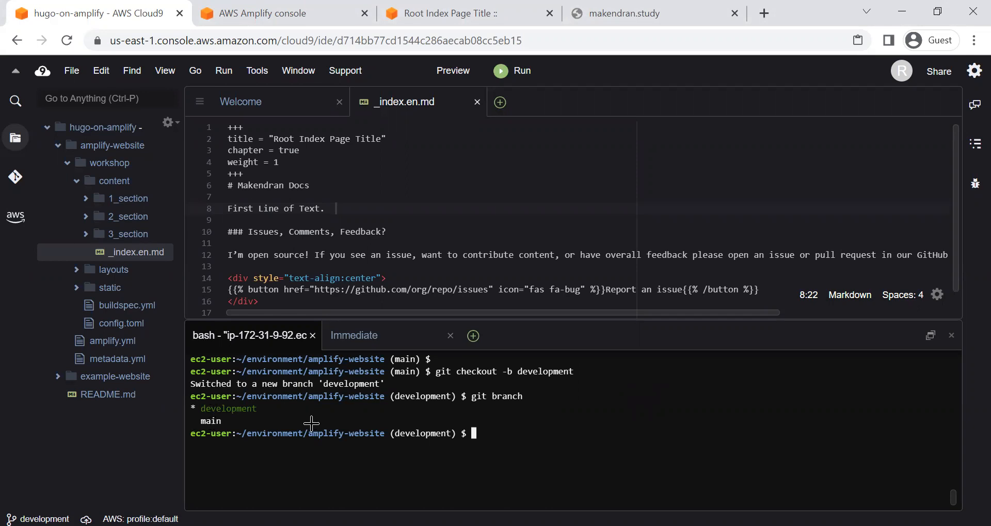
{"action": "key", "text": "alt+Tab"}
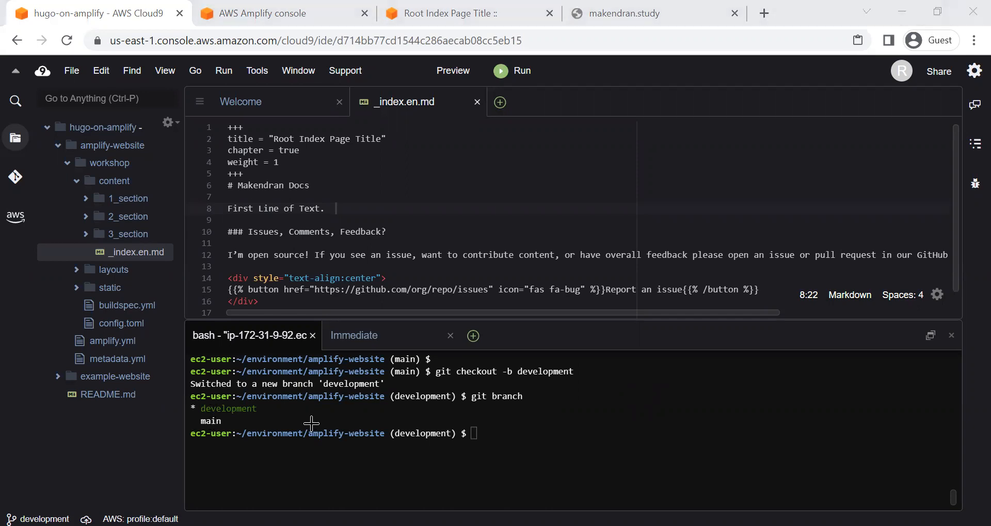
{"action": "left_click", "coordinate": [311, 423]}
{"action": "type", "text": "git remote -v"}
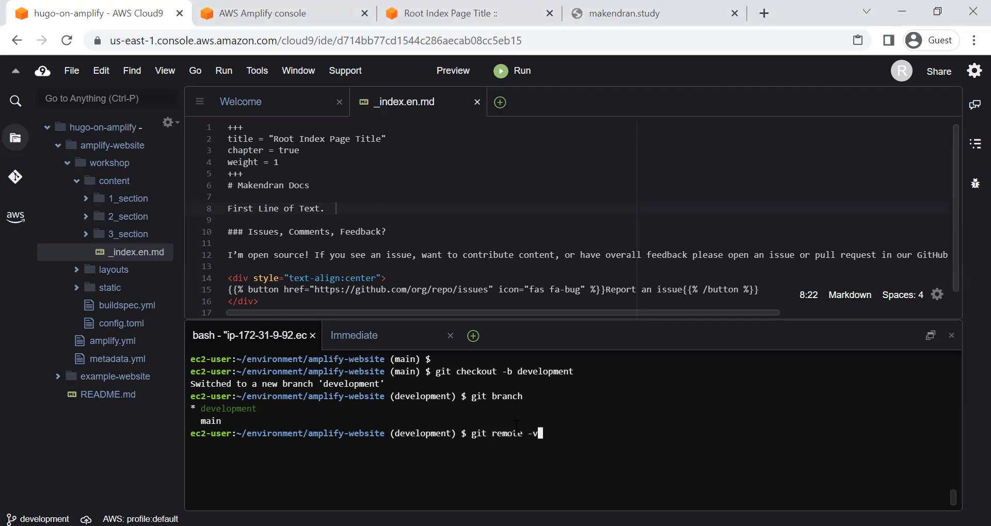
{"action": "key", "text": "Return"}
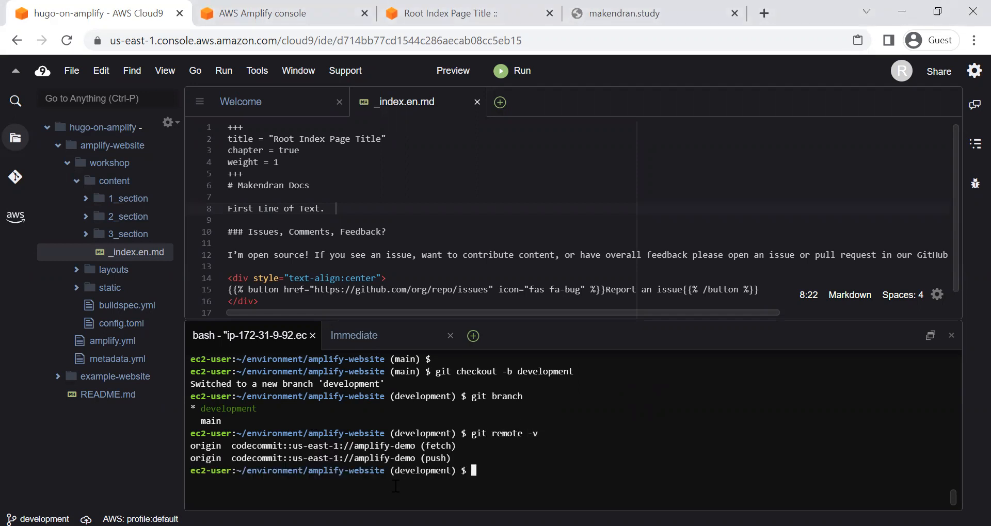
{"action": "key", "text": "alt+Tab"}
{"action": "left_click_drag", "start_coordinate": [228, 209], "coordinate": [255, 209]}
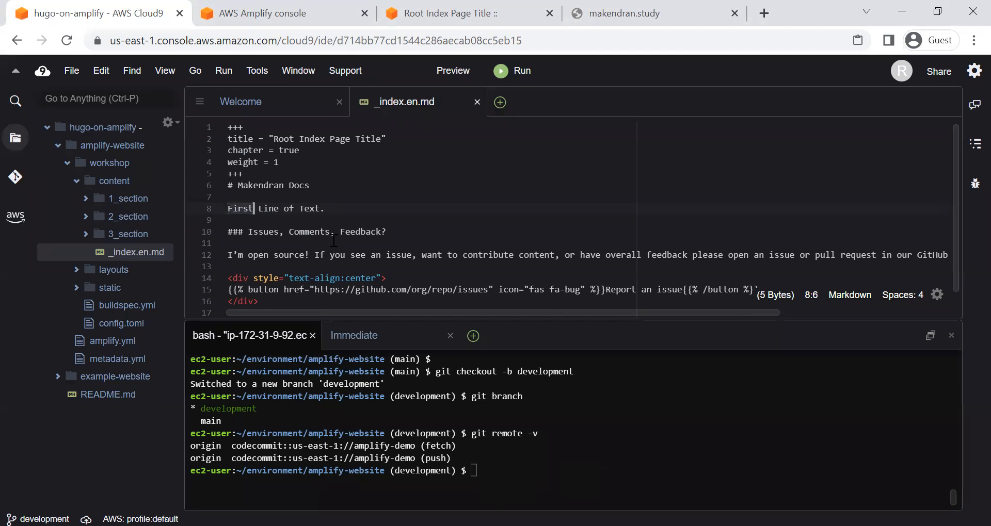
{"action": "type", "text": "Se"}
{"action": "key", "text": "BackSpace"}
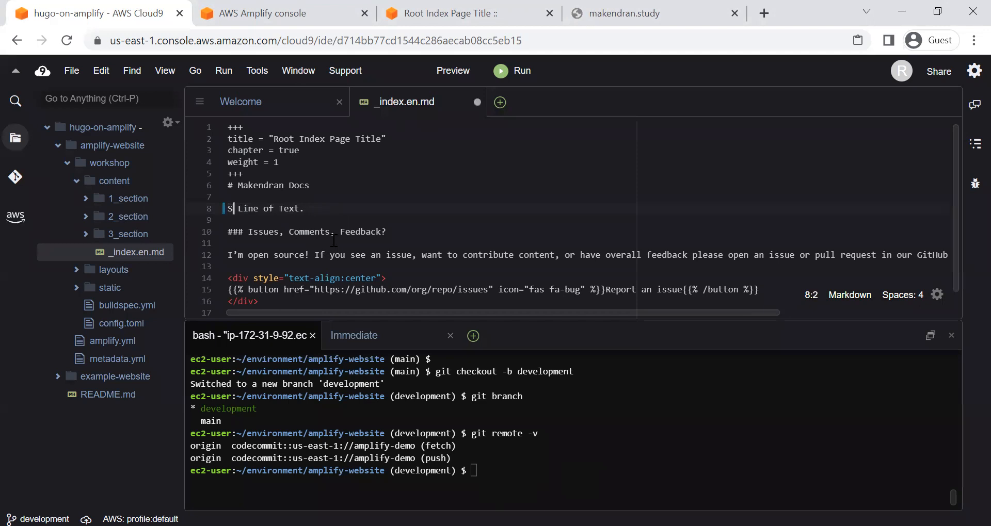
{"action": "key", "text": "alt+Tab"}
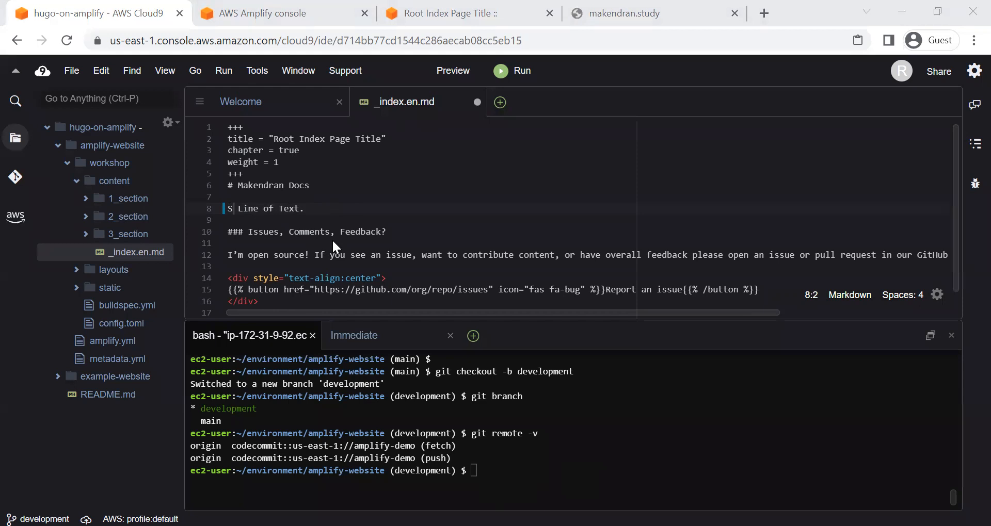
Step: Replace the body line on line 8 of _index.en.md with "First development commit." and save the file
{"action": "left_click_drag", "start_coordinate": [301, 209], "coordinate": [223, 207]}
{"action": "type", "text": "First dev"}
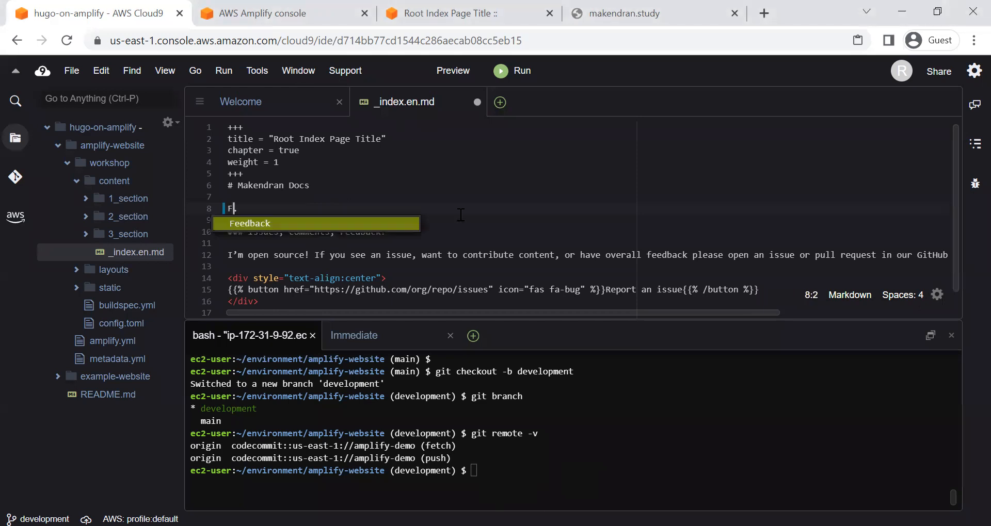
{"action": "type", "text": "elo"}
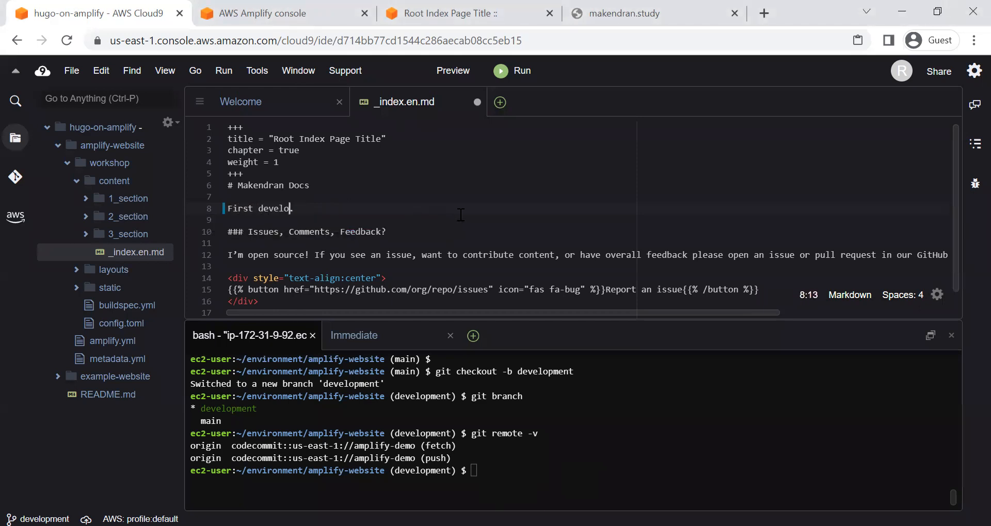
{"action": "type", "text": "pment commit."}
{"action": "left_click", "coordinate": [462, 216]}
{"action": "key", "text": "ctrl+s"}
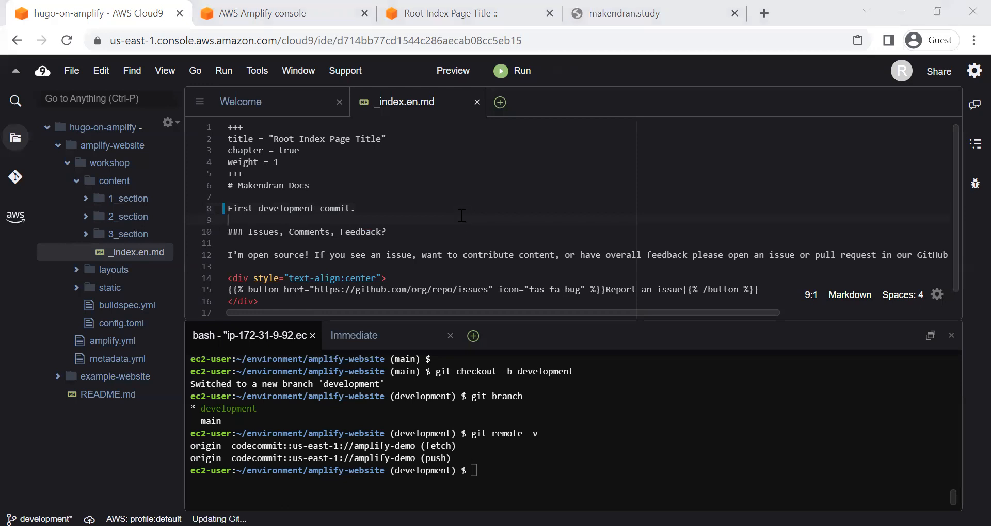
Step: Stage all changed files on the development branch with git add *
{"action": "left_click", "coordinate": [559, 472]}
{"action": "type", "text": "git add "}
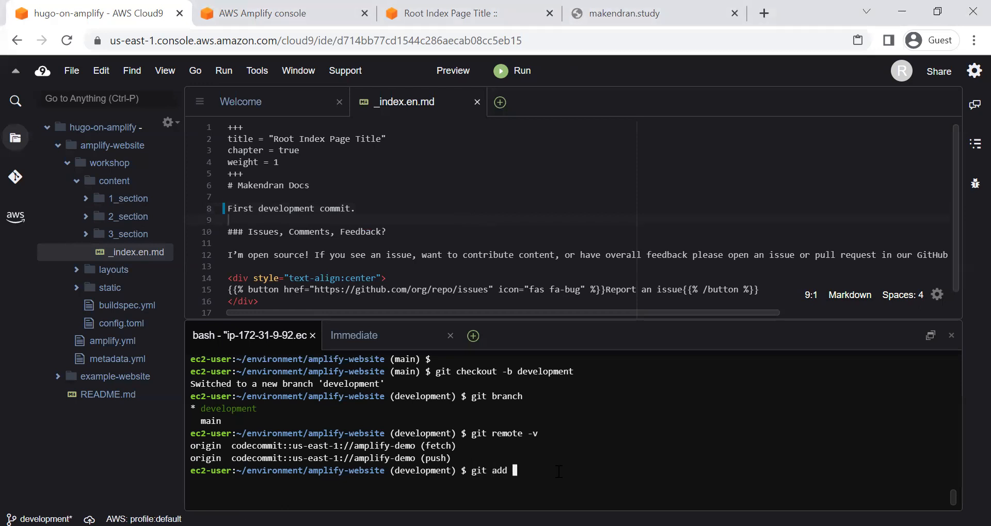
{"action": "type", "text": "*"}
{"action": "key", "text": "Return"}
Step: Commit the staged changes on the development branch with git commit -am and the message "first development commit"
{"action": "type", "text": "git commit "}
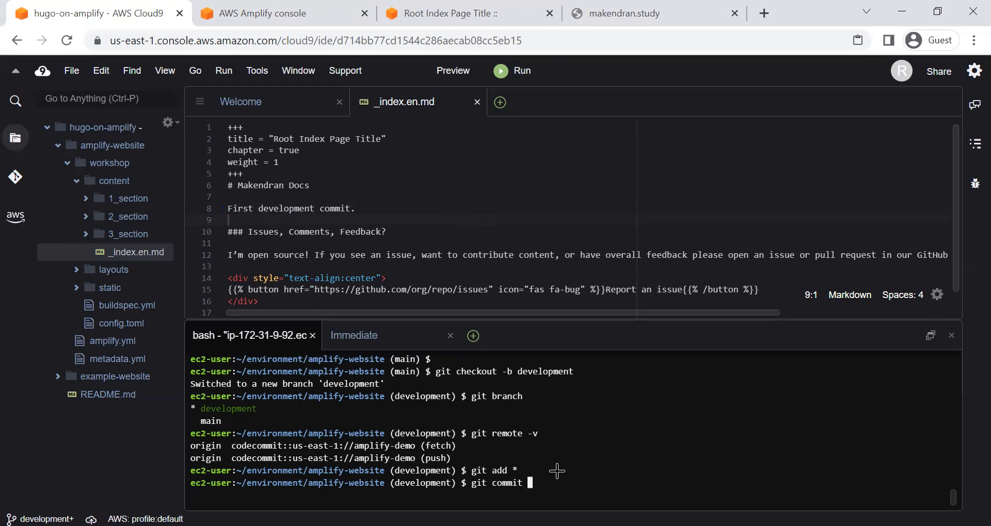
{"action": "type", "text": "-am \"first development commit\""}
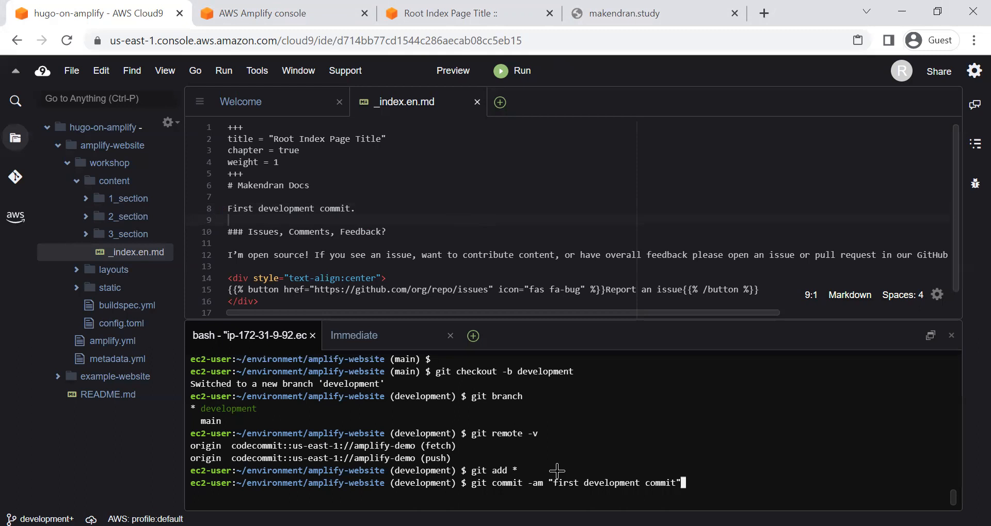
{"action": "key", "text": "Return"}
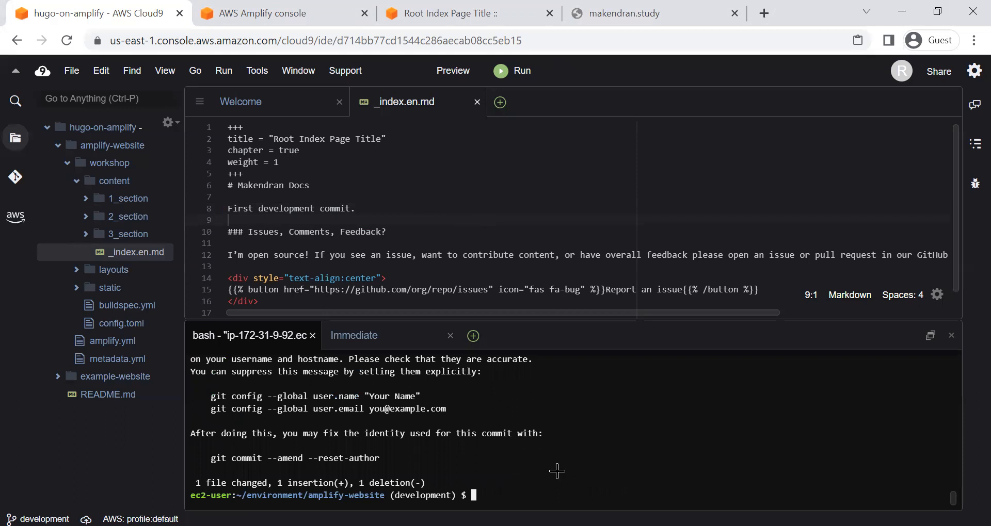
Step: Push the development branch to the origin remote with upstream tracking using git push -u origin development
{"action": "type", "text": "git push -u origin development"}
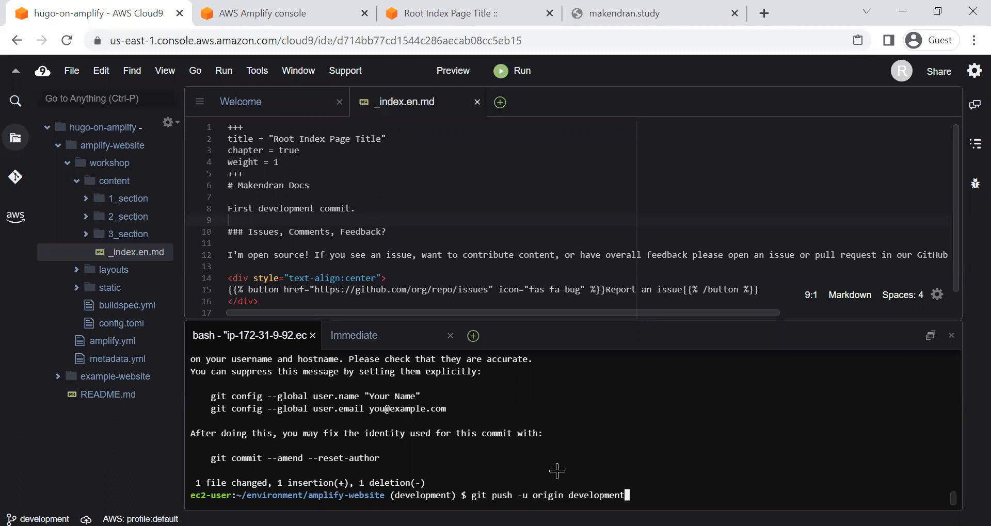
{"action": "key", "text": "Return"}
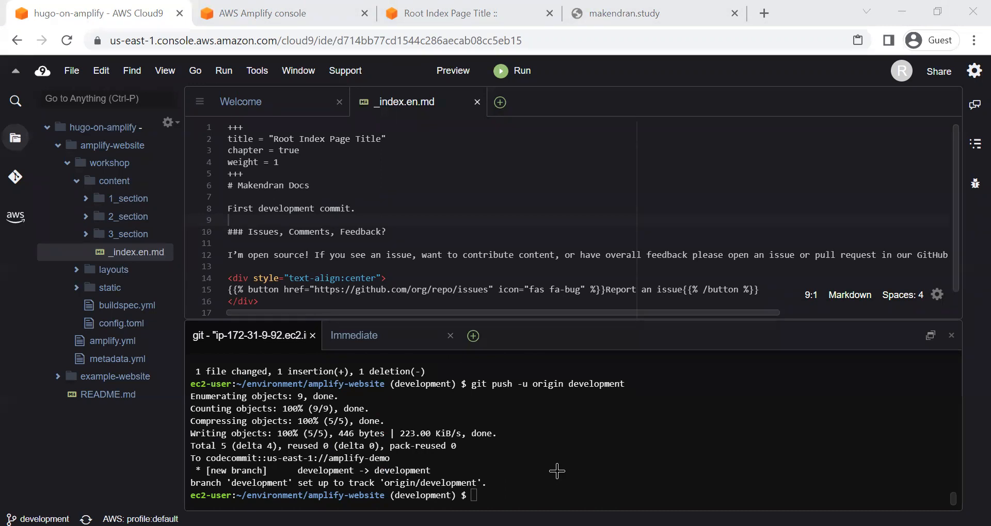
Step: Switch to the AWS Amplify console and open the amplify-demo app's homepage
{"action": "left_click", "coordinate": [274, 10]}
{"action": "left_click", "coordinate": [274, 14]}
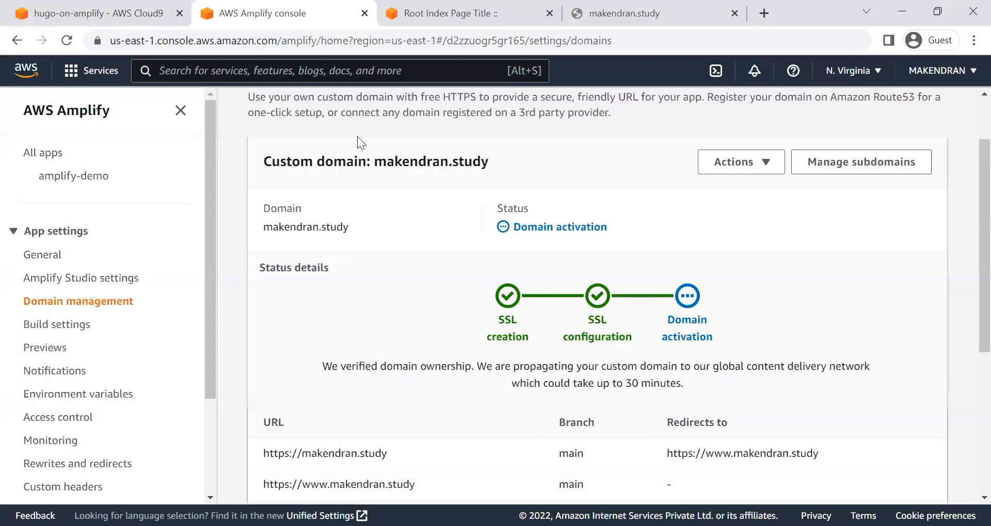
{"action": "scroll", "coordinate": [357, 262], "scroll_direction": "up", "scroll_amount": 2}
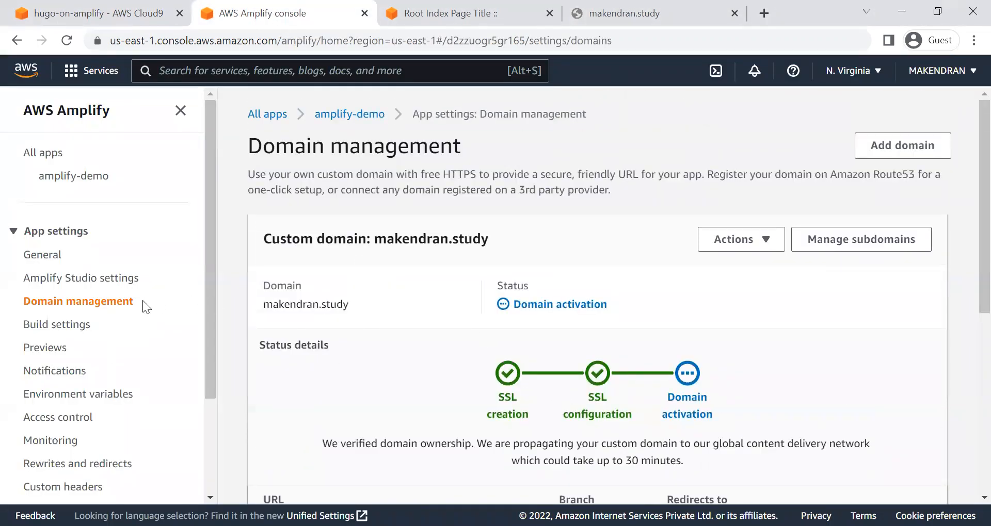
{"action": "left_click", "coordinate": [114, 285]}
{"action": "left_click", "coordinate": [100, 305]}
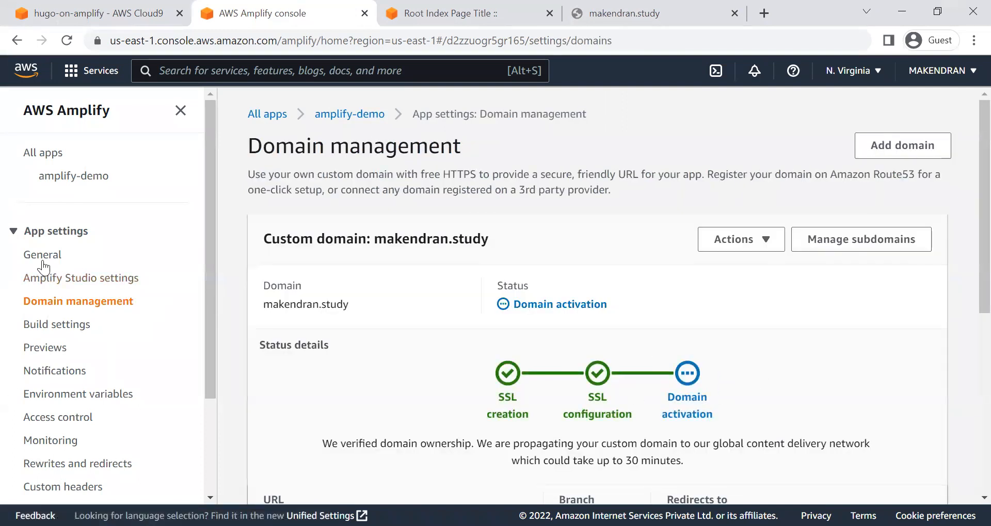
{"action": "left_click", "coordinate": [84, 180]}
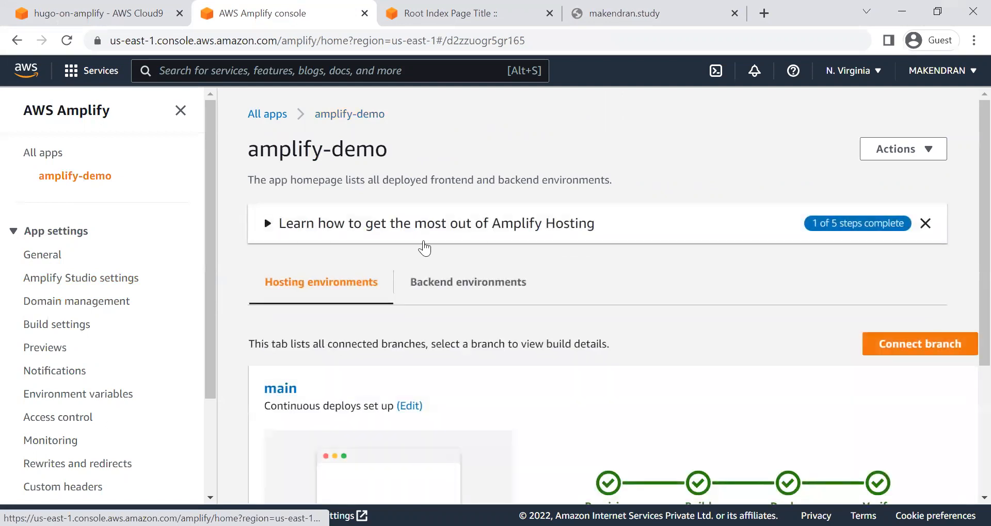
Step: Connect the CodeCommit repository branch development to the amplify-demo app, then save and deploy it
{"action": "left_click", "coordinate": [887, 345]}
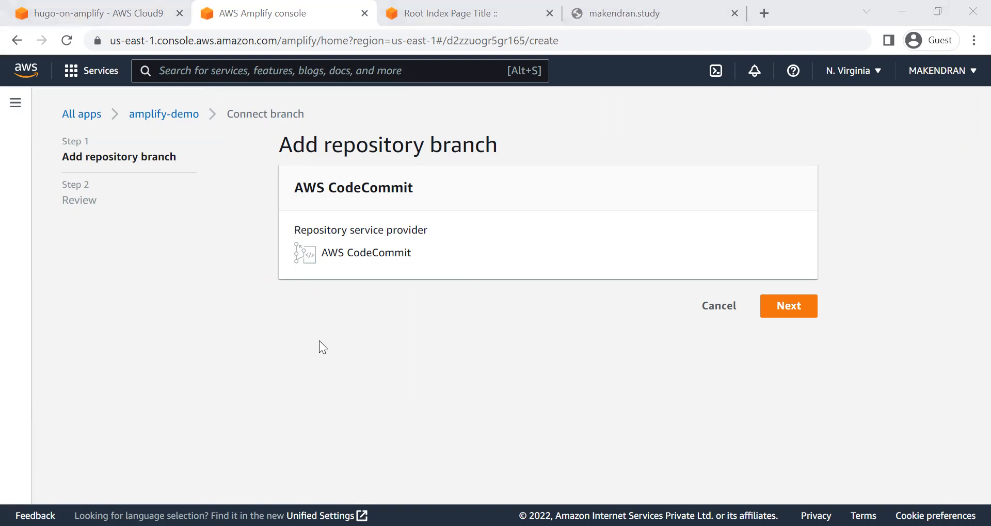
{"action": "left_click", "coordinate": [346, 338]}
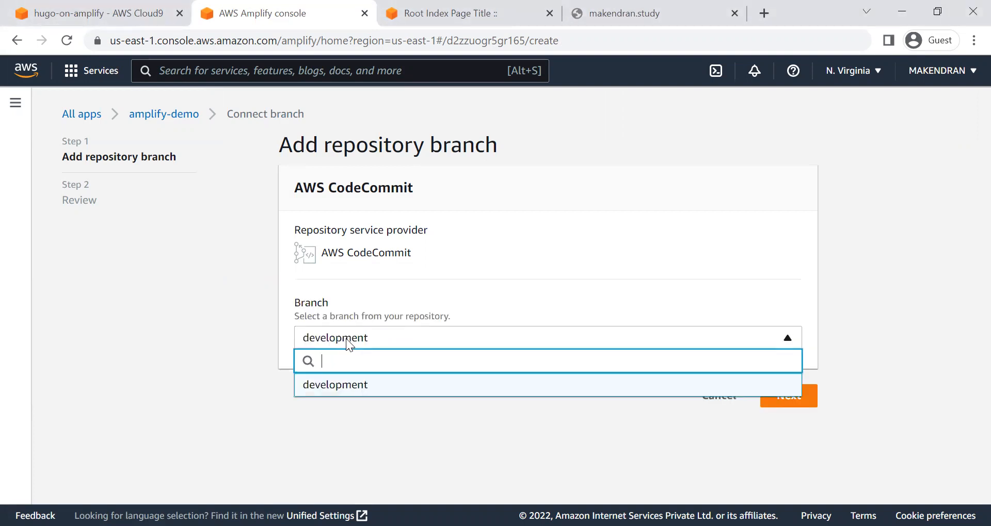
{"action": "left_click", "coordinate": [346, 339]}
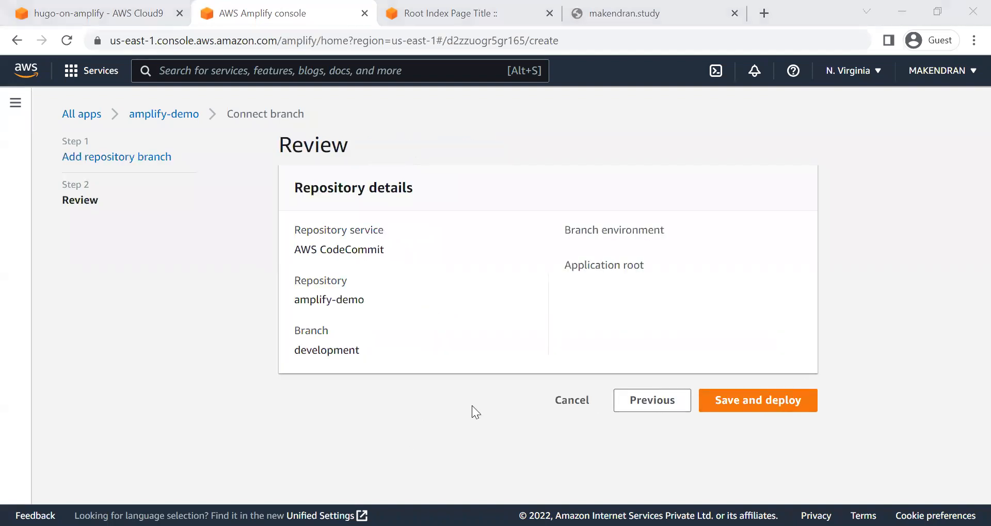
{"action": "left_click", "coordinate": [758, 401]}
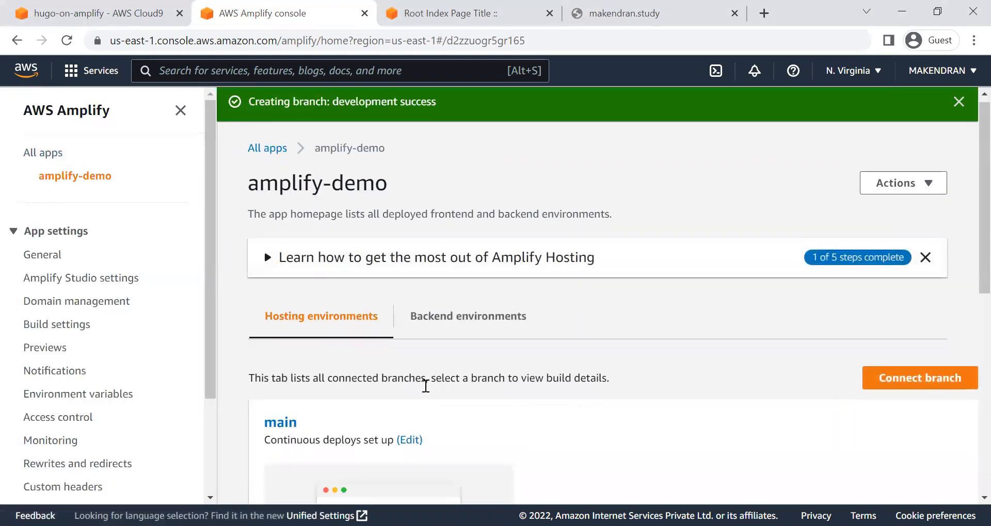
Step: Check the deployment progress of the main and development branches among the app's hosting environments
{"action": "scroll", "coordinate": [425, 385], "scroll_direction": "down", "scroll_amount": 5}
{"action": "scroll", "coordinate": [425, 384], "scroll_direction": "down", "scroll_amount": 2}
{"action": "scroll", "coordinate": [426, 384], "scroll_direction": "up", "scroll_amount": 5}
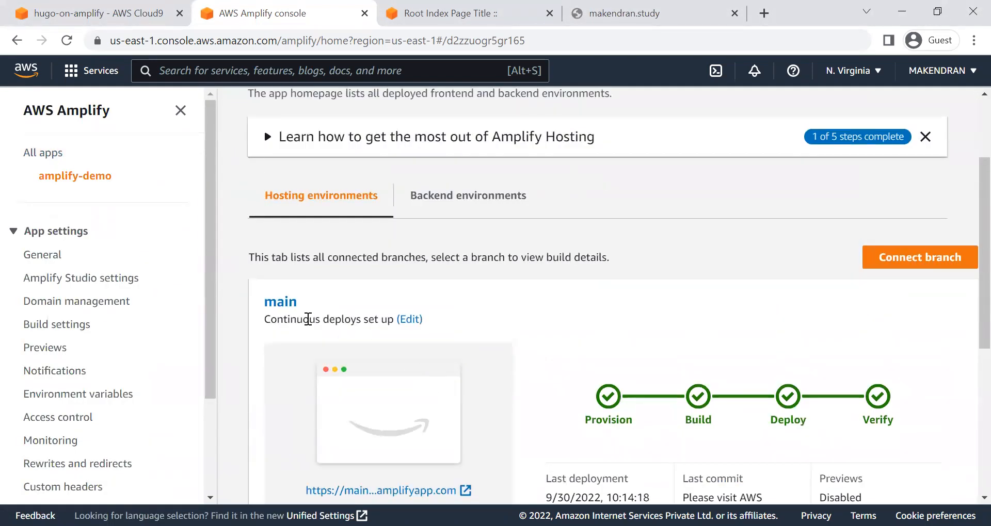
{"action": "scroll", "coordinate": [292, 394], "scroll_direction": "down", "scroll_amount": 5}
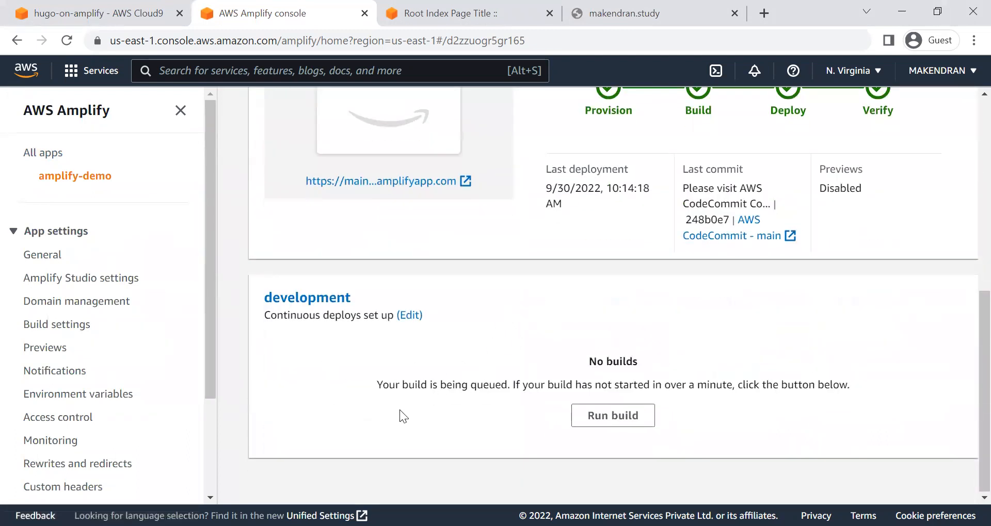
{"action": "scroll", "coordinate": [399, 409], "scroll_direction": "up", "scroll_amount": 5}
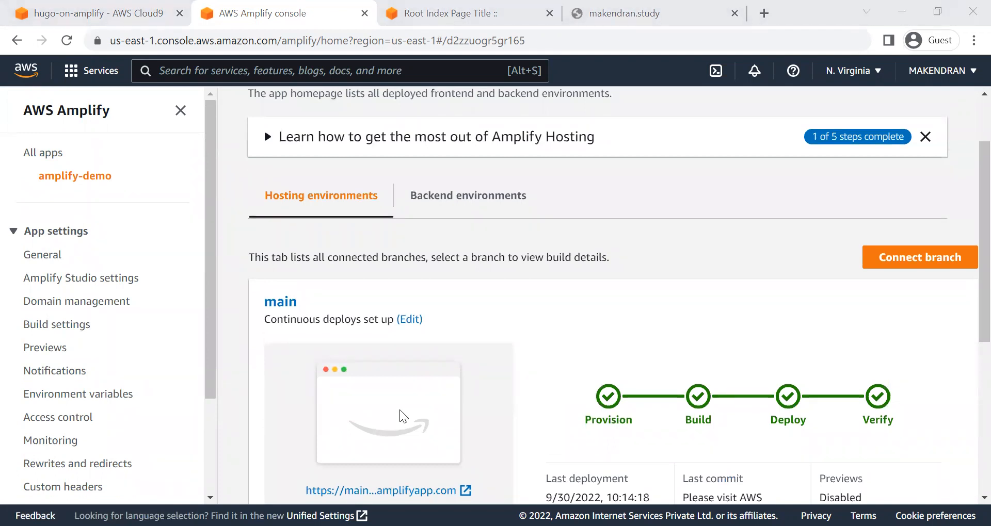
{"action": "scroll", "coordinate": [545, 399], "scroll_direction": "down", "scroll_amount": 5}
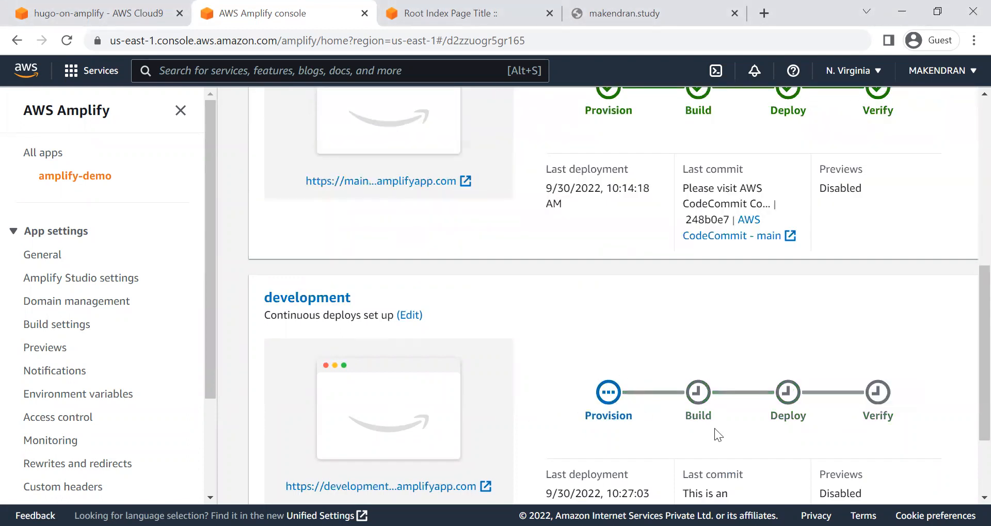
{"action": "scroll", "coordinate": [600, 437], "scroll_direction": "down", "scroll_amount": 2}
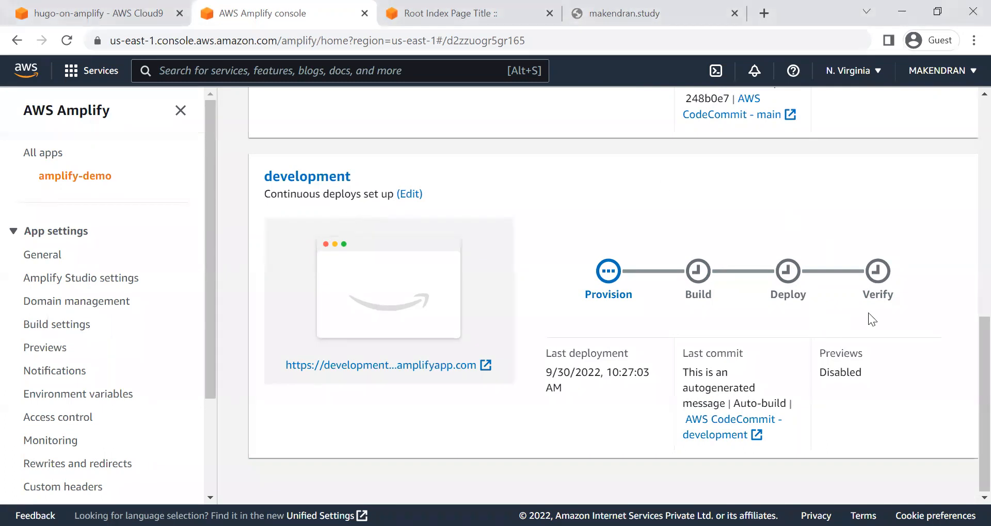
Step: Open the development branch's build details and look over its provisioning output and stage progress
{"action": "left_click", "coordinate": [332, 190]}
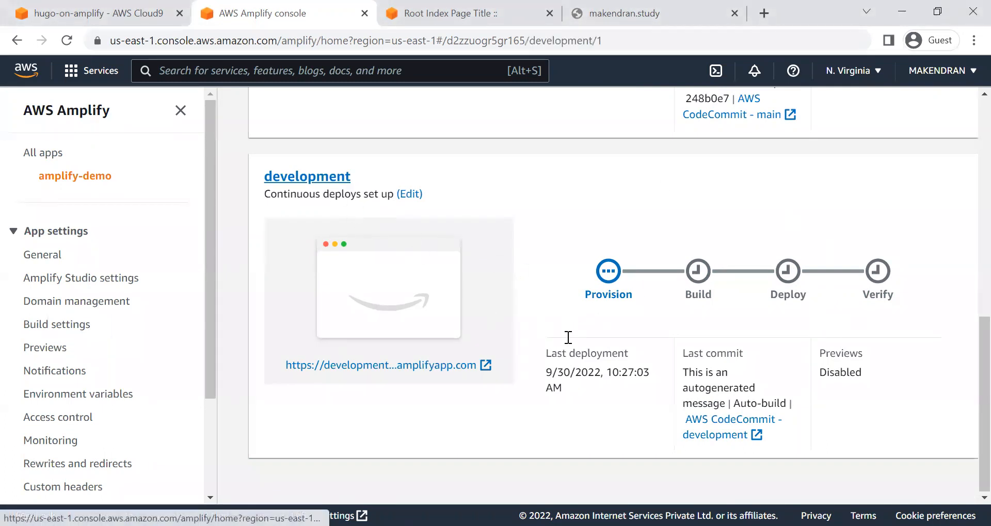
{"action": "scroll", "coordinate": [942, 293], "scroll_direction": "down", "scroll_amount": 1}
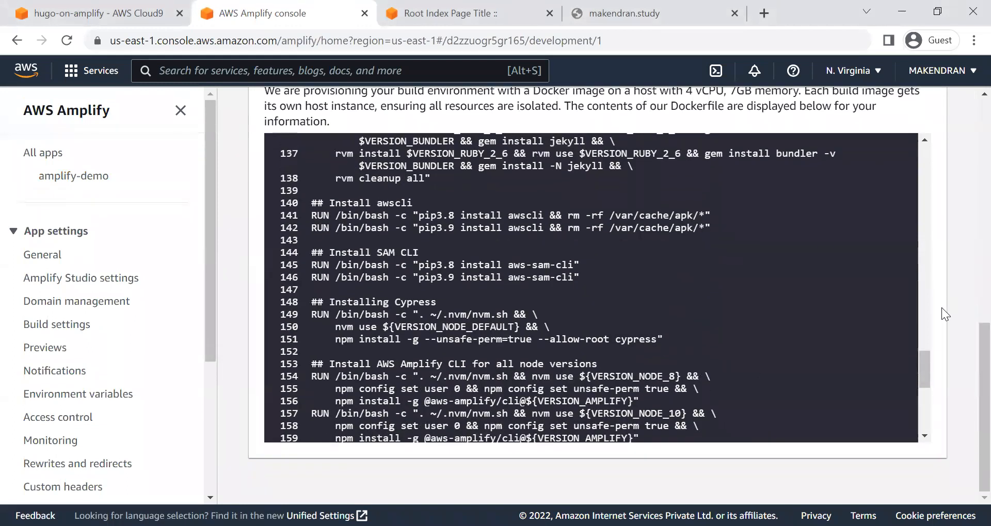
{"action": "scroll", "coordinate": [942, 309], "scroll_direction": "up", "scroll_amount": 6}
{"action": "scroll", "coordinate": [517, 388], "scroll_direction": "up", "scroll_amount": 4}
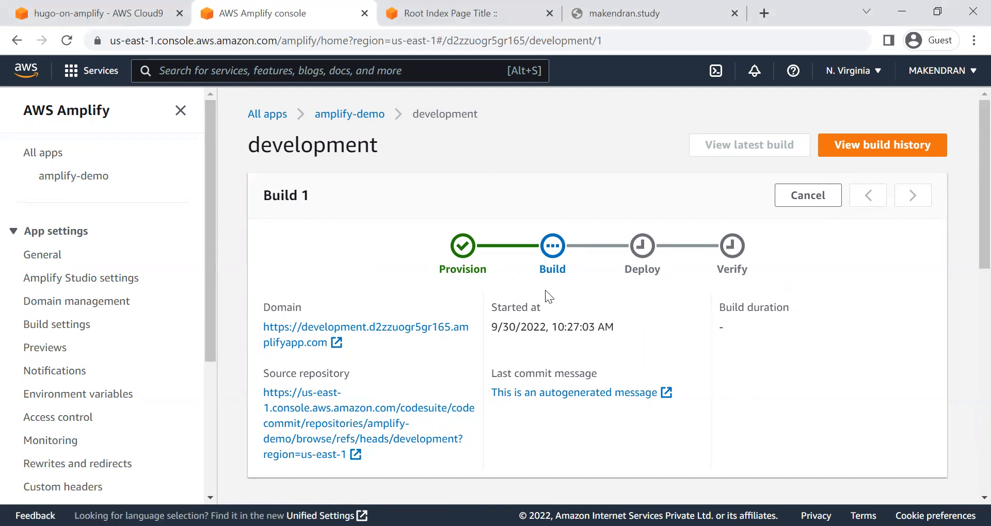
Step: Reload the custom domain's page and view the main branch's deployed amplifyapp.com site
{"action": "left_click", "coordinate": [655, 12]}
{"action": "left_click", "coordinate": [67, 41]}
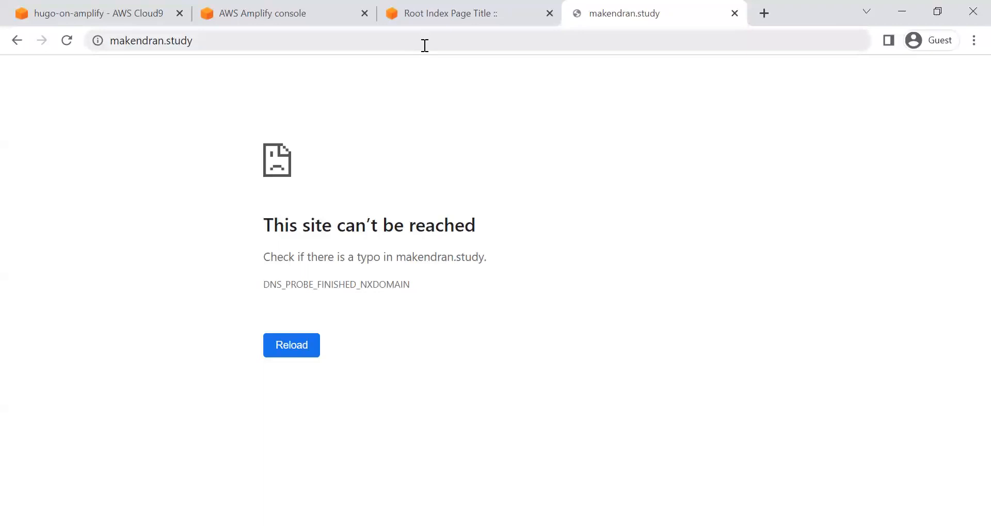
{"action": "left_click", "coordinate": [449, 13]}
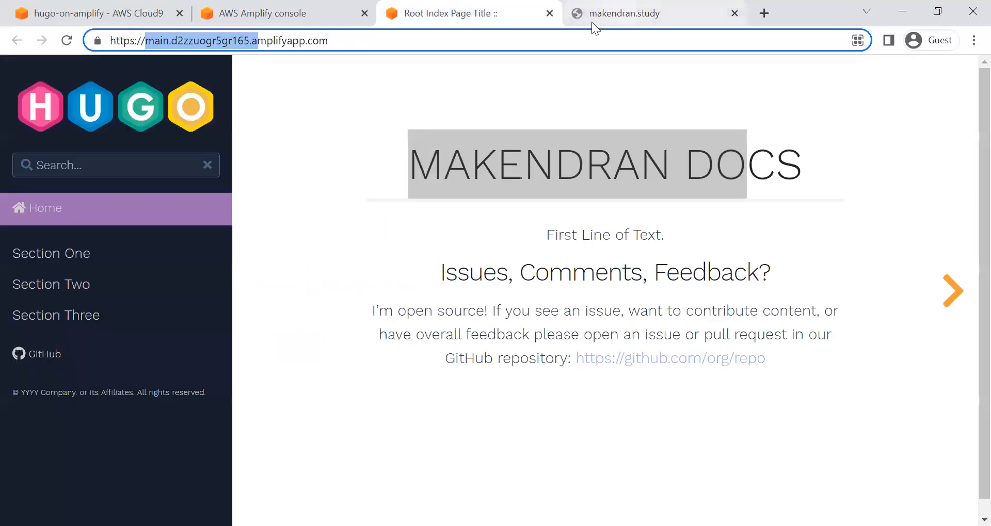
Step: Return to the Amplify console and inspect the Build stage log of the development branch's Build 1
{"action": "left_click", "coordinate": [265, 14]}
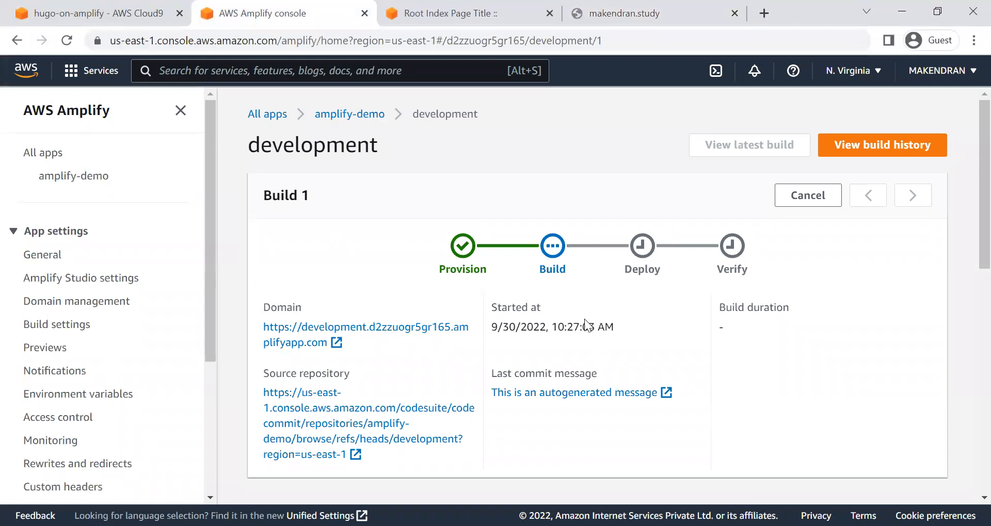
{"action": "scroll", "coordinate": [456, 354], "scroll_direction": "down", "scroll_amount": 5}
{"action": "scroll", "coordinate": [375, 152], "scroll_direction": "down", "scroll_amount": 2}
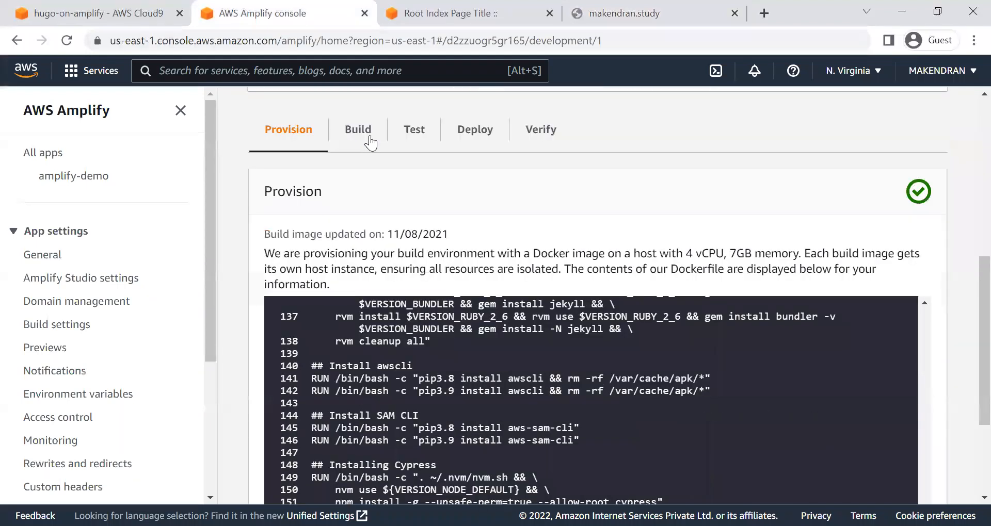
{"action": "left_click", "coordinate": [370, 137]}
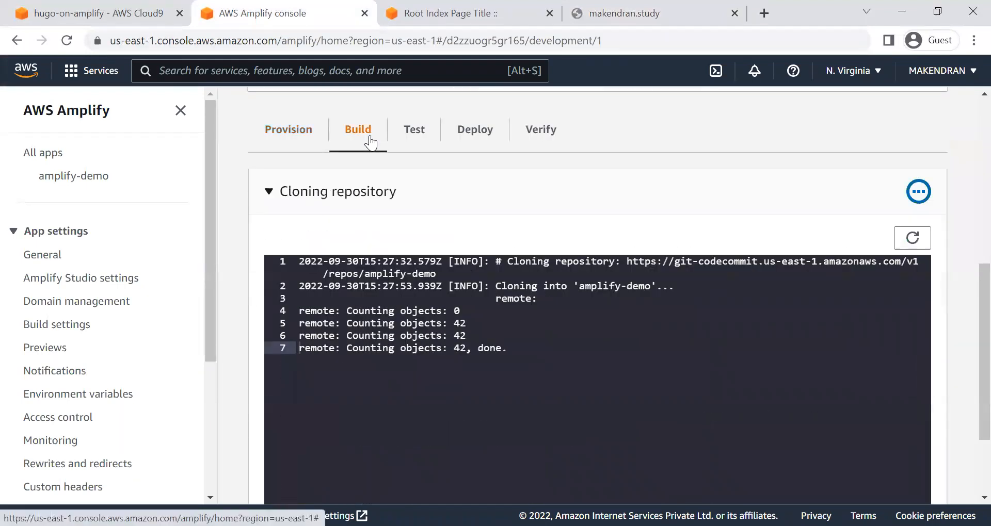
{"action": "scroll", "coordinate": [339, 219], "scroll_direction": "up", "scroll_amount": 2}
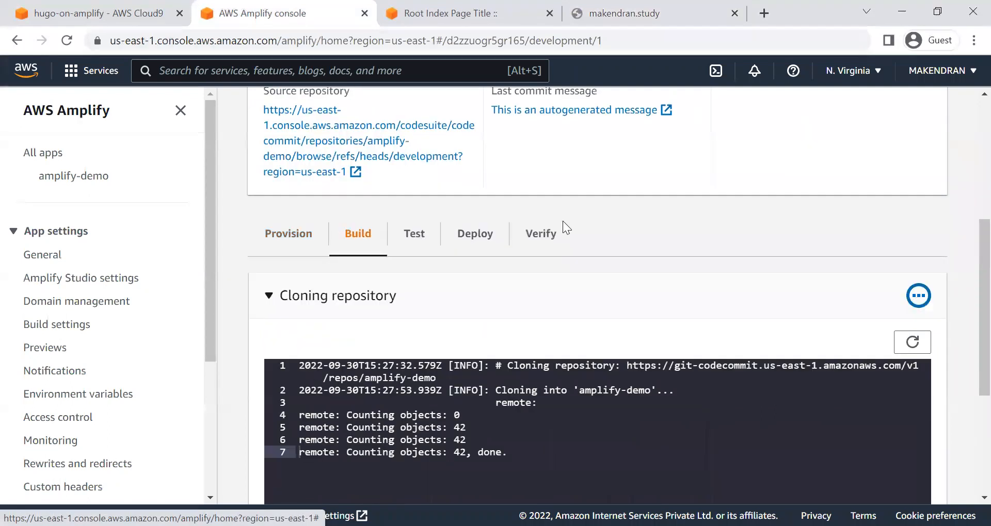
{"action": "scroll", "coordinate": [563, 221], "scroll_direction": "up", "scroll_amount": 4}
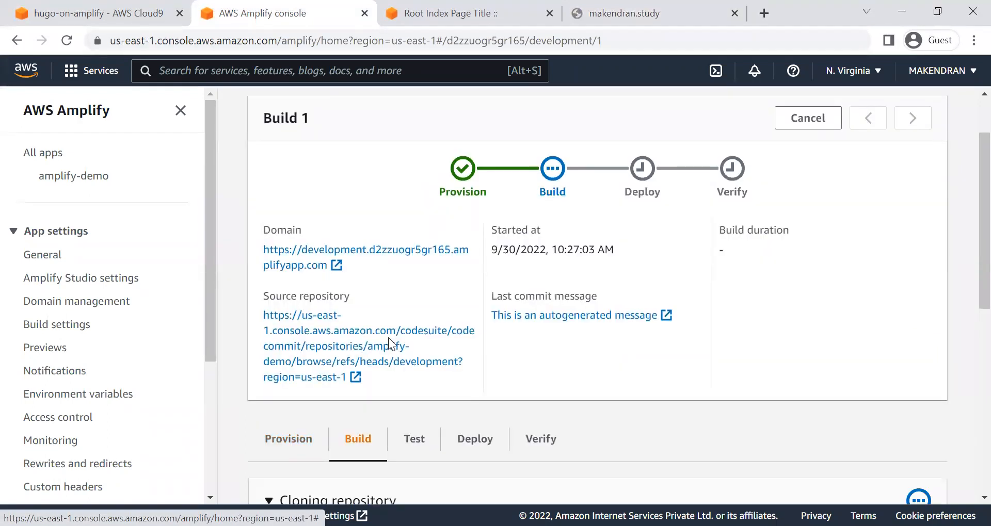
{"action": "scroll", "coordinate": [388, 341], "scroll_direction": "up", "scroll_amount": 2}
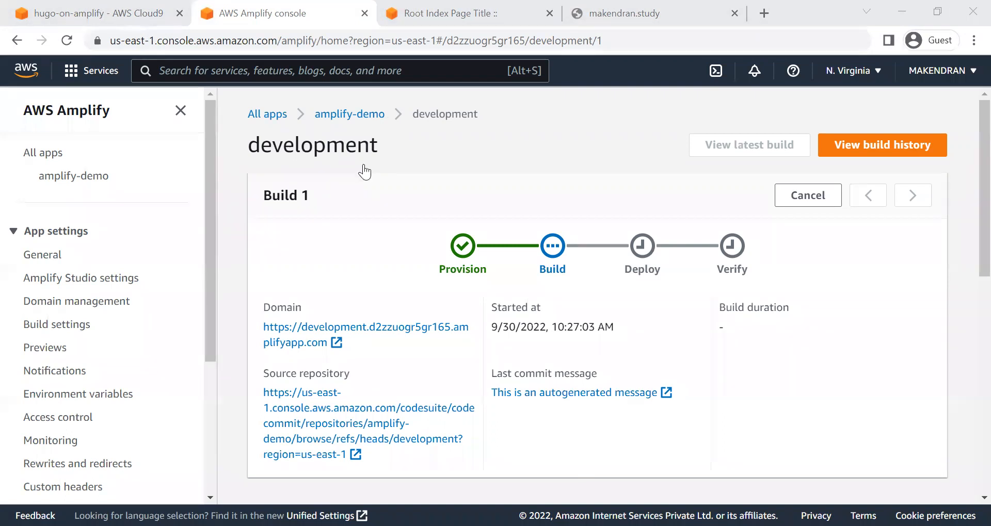
Step: Reopen the development branch's Build stage from the amplify-demo homepage and expand the Cloning repository log
{"action": "left_click", "coordinate": [369, 114]}
{"action": "scroll", "coordinate": [424, 328], "scroll_direction": "down", "scroll_amount": 10}
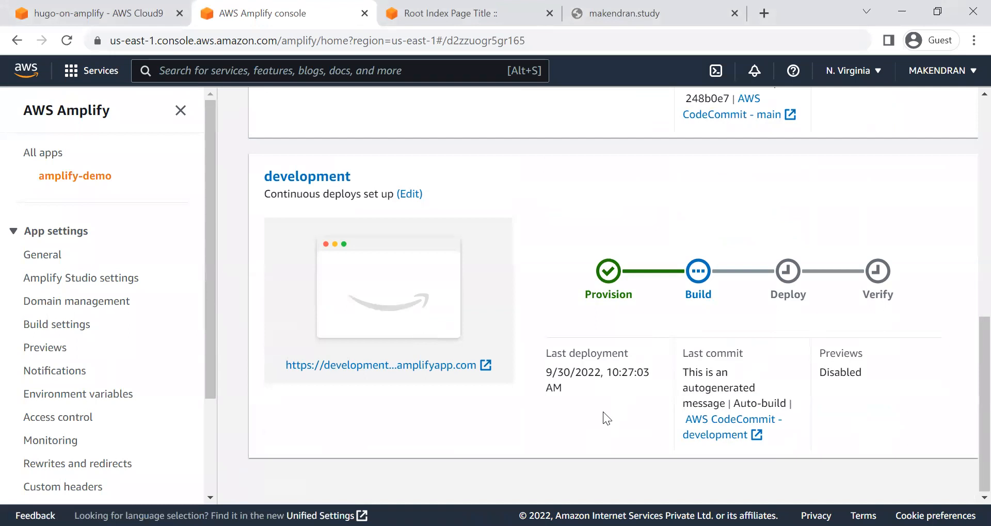
{"action": "left_click", "coordinate": [700, 295]}
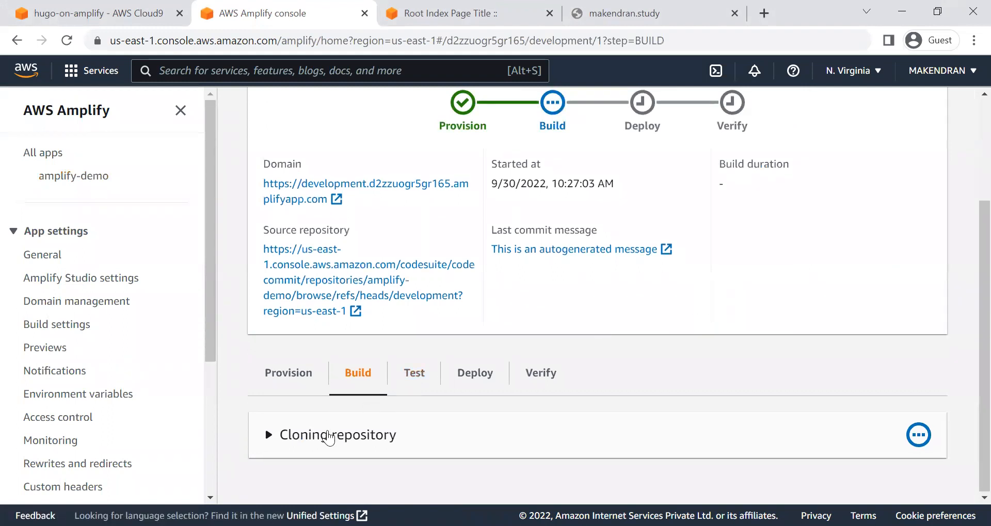
{"action": "left_click", "coordinate": [471, 433]}
{"action": "scroll", "coordinate": [472, 436], "scroll_direction": "down", "scroll_amount": 3}
{"action": "scroll", "coordinate": [472, 435], "scroll_direction": "down", "scroll_amount": 3}
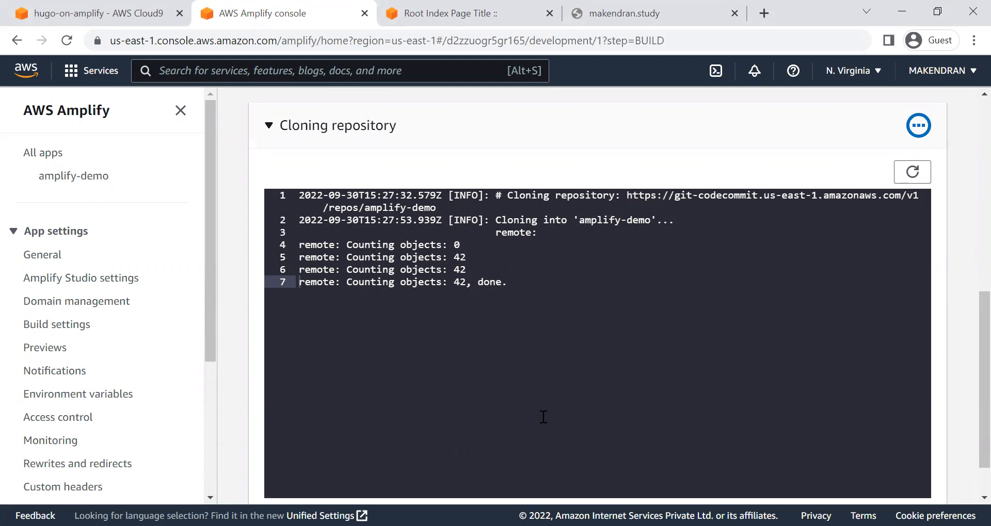
Step: Refresh the Cloning repository log and check the stage progress of Build 1
{"action": "scroll", "coordinate": [544, 417], "scroll_direction": "up", "scroll_amount": 5}
{"action": "scroll", "coordinate": [542, 416], "scroll_direction": "down", "scroll_amount": 4}
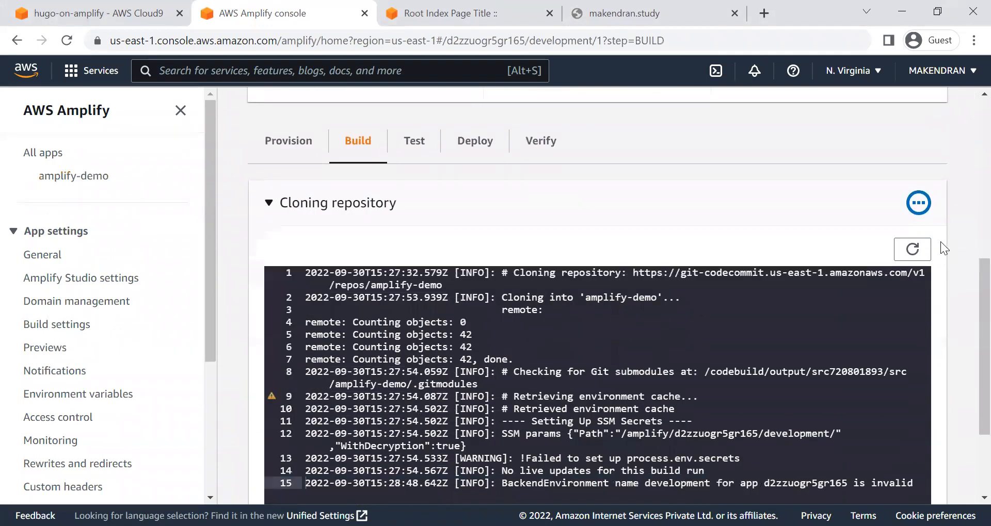
{"action": "left_click", "coordinate": [911, 250]}
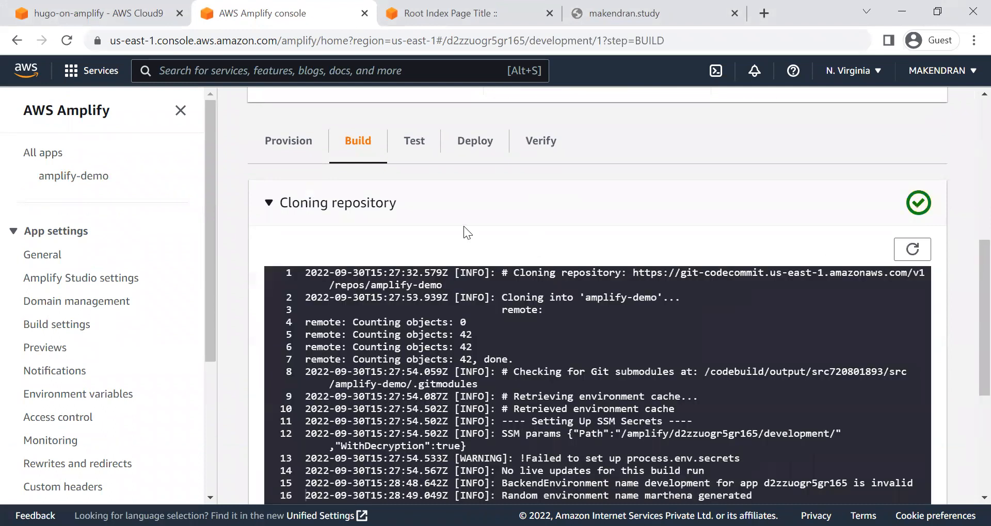
{"action": "scroll", "coordinate": [463, 233], "scroll_direction": "up", "scroll_amount": 6}
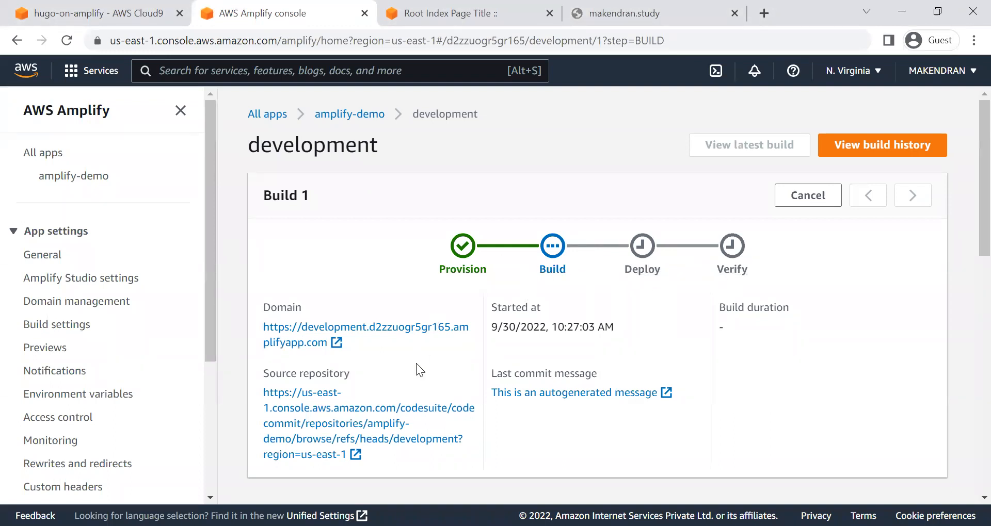
Step: Inspect the Deploy stage log of the development branch's Build 1, refresh it, and check the stage progress
{"action": "scroll", "coordinate": [416, 364], "scroll_direction": "down", "scroll_amount": 6}
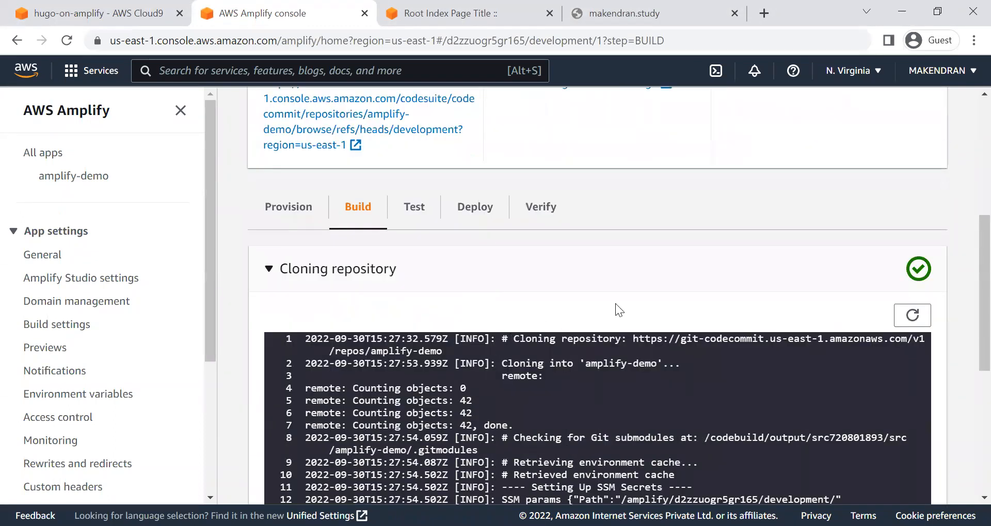
{"action": "left_click", "coordinate": [475, 221]}
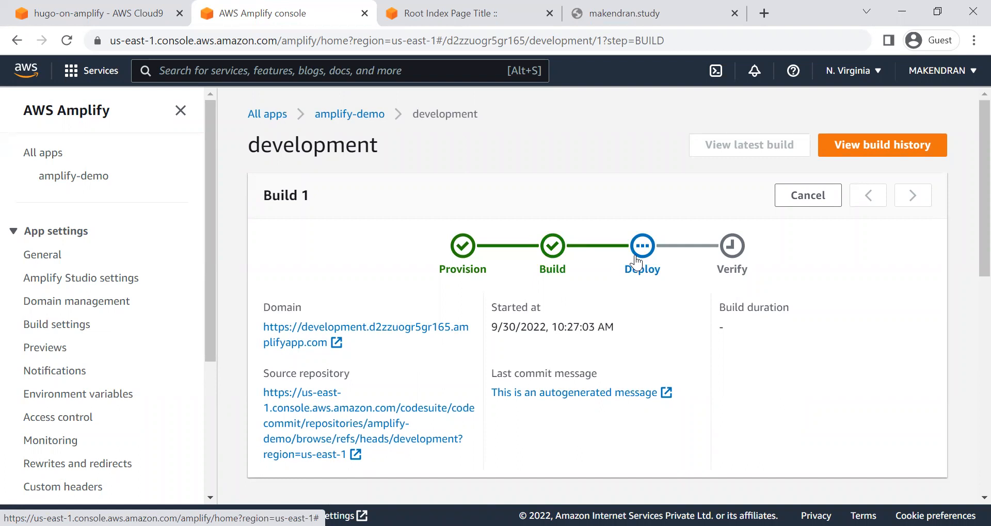
{"action": "left_click", "coordinate": [638, 262]}
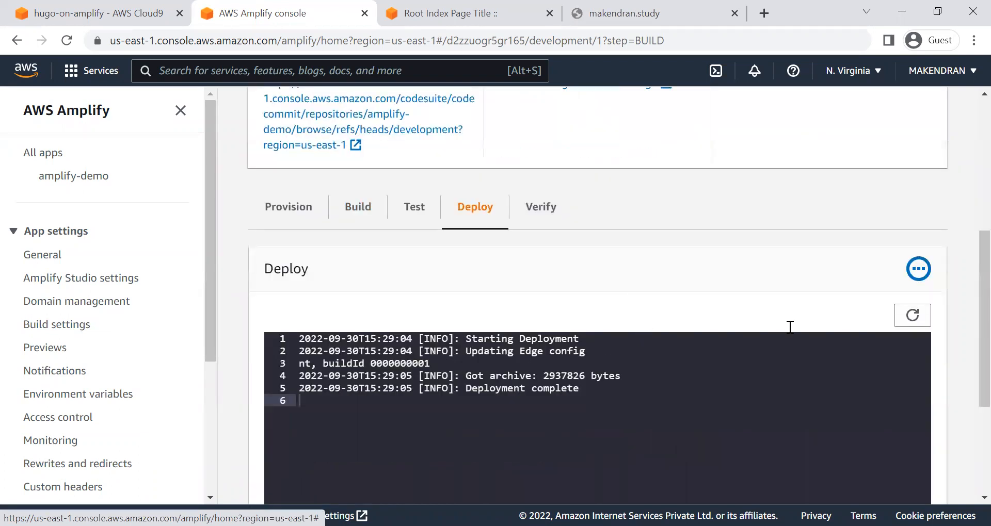
{"action": "left_click", "coordinate": [925, 317]}
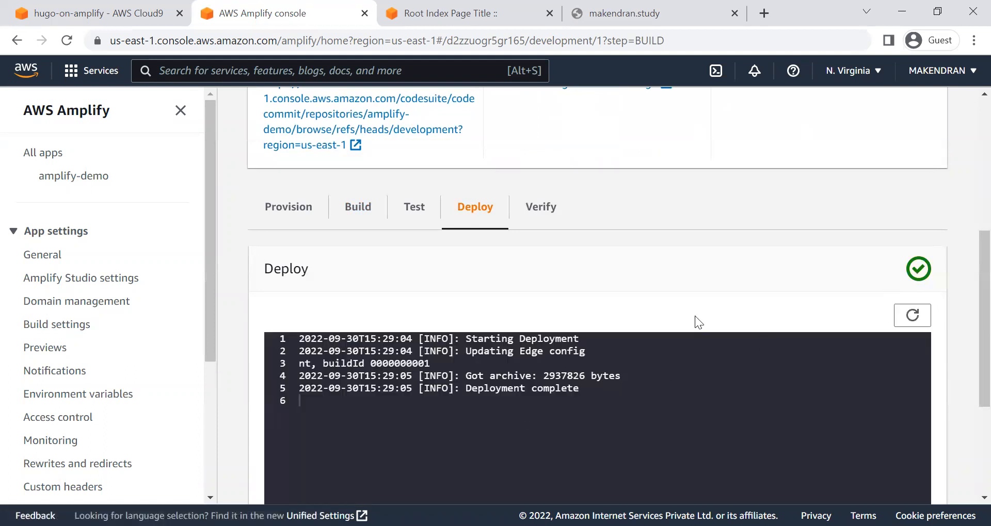
{"action": "scroll", "coordinate": [695, 316], "scroll_direction": "up", "scroll_amount": 5}
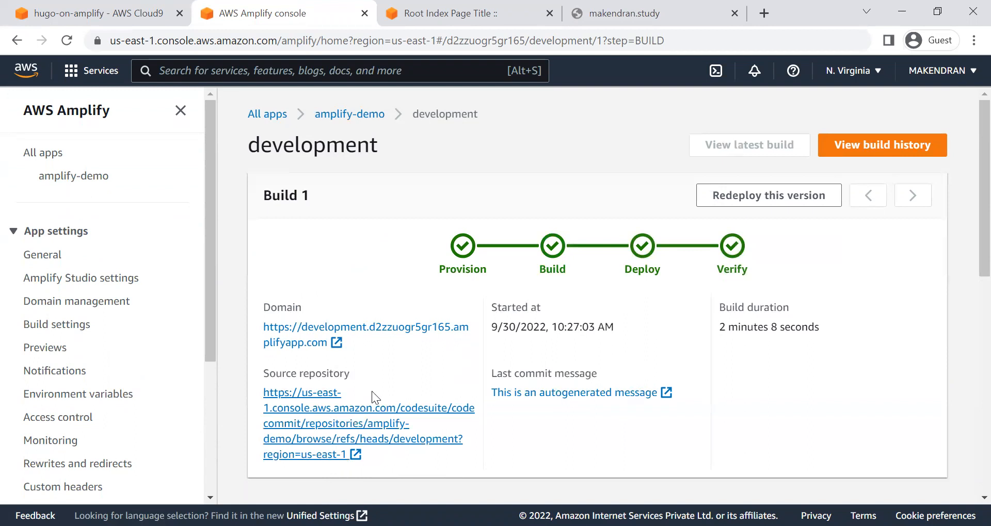
Step: Open the development branch's deployed amplifyapp.com site and compare its home page text with the main branch's site
{"action": "left_click", "coordinate": [406, 327]}
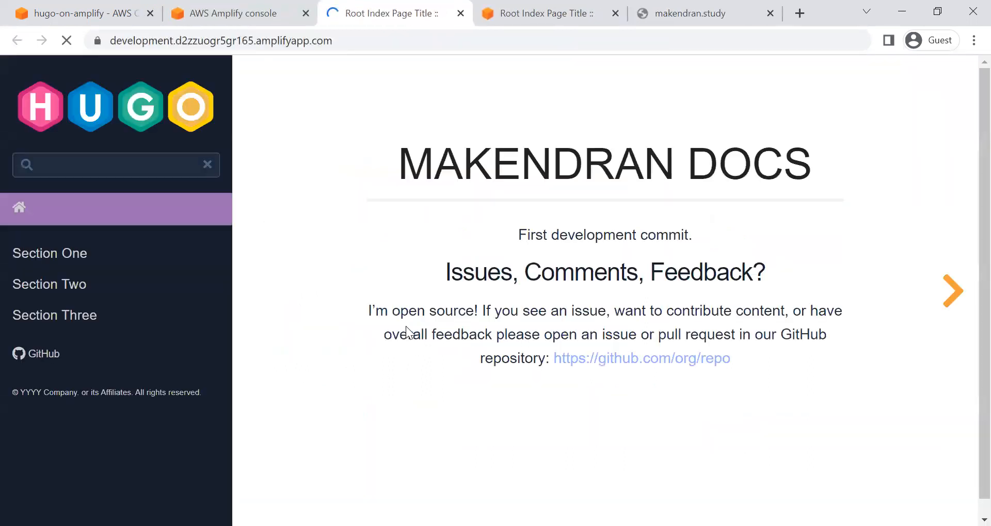
{"action": "left_click_drag", "start_coordinate": [511, 235], "coordinate": [704, 235]}
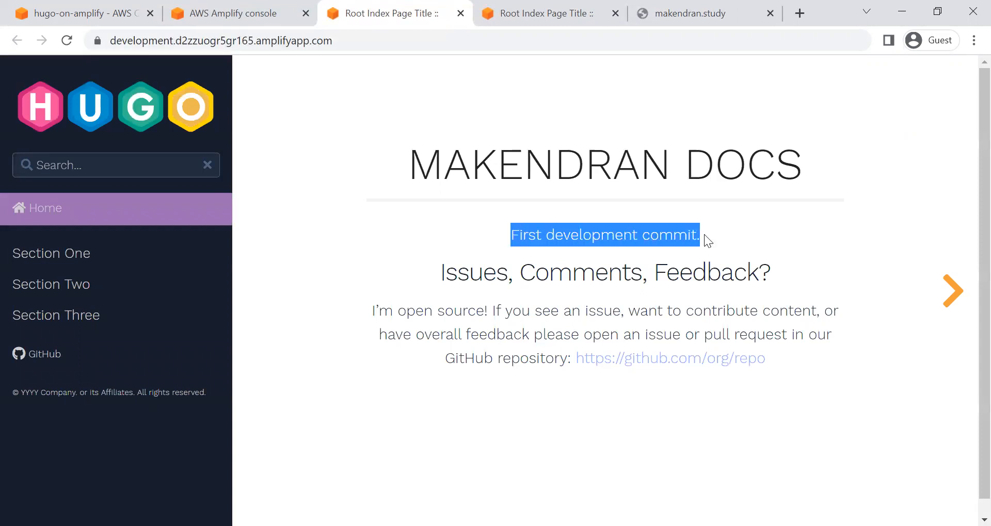
{"action": "left_click", "coordinate": [551, 9]}
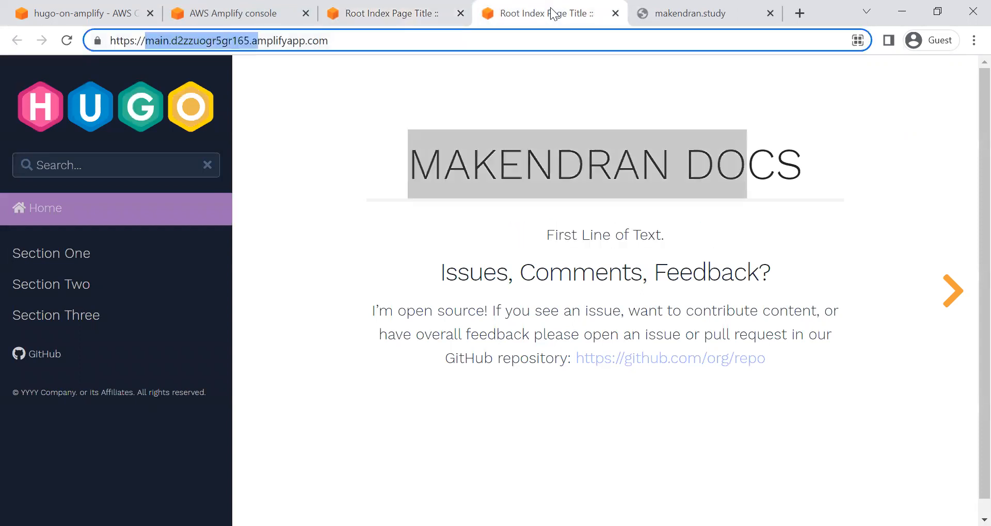
{"action": "left_click", "coordinate": [552, 243]}
{"action": "triple_click", "coordinate": [590, 233]}
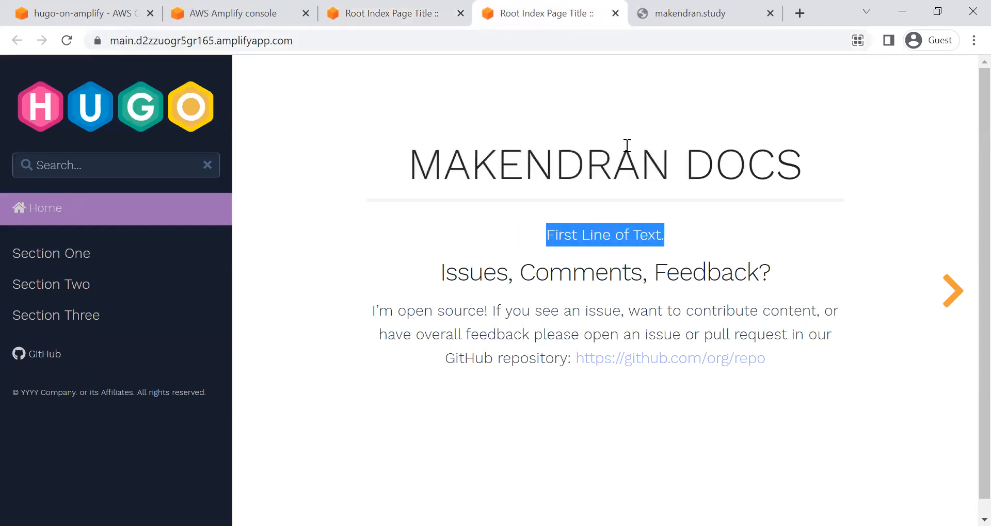
{"action": "left_click", "coordinate": [412, 7]}
{"action": "left_click", "coordinate": [559, 227]}
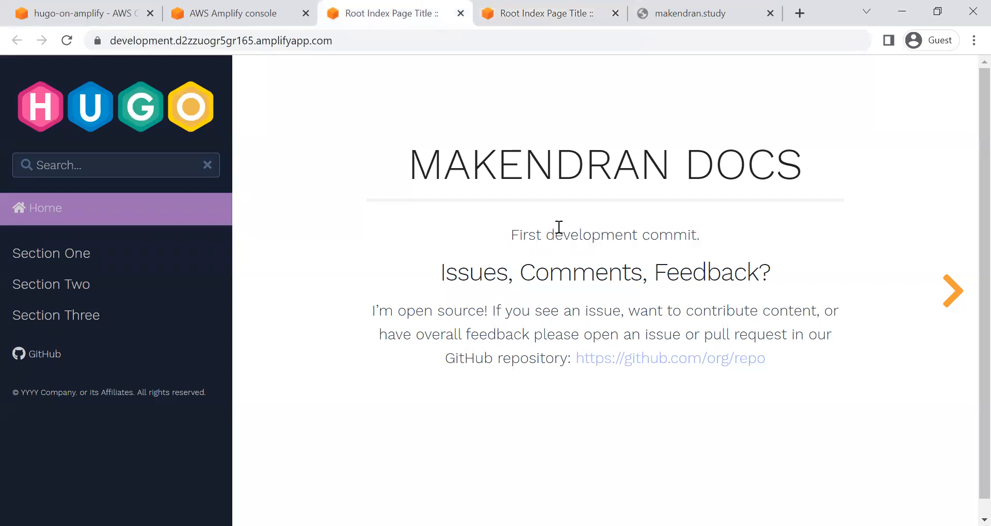
{"action": "left_click_drag", "start_coordinate": [511, 234], "coordinate": [809, 241]}
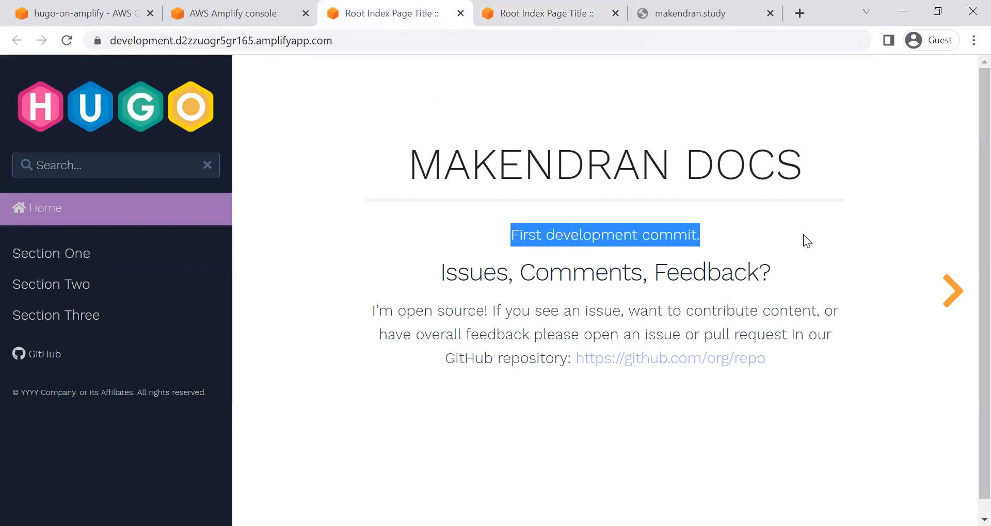
{"action": "key", "text": "alt+Tab"}
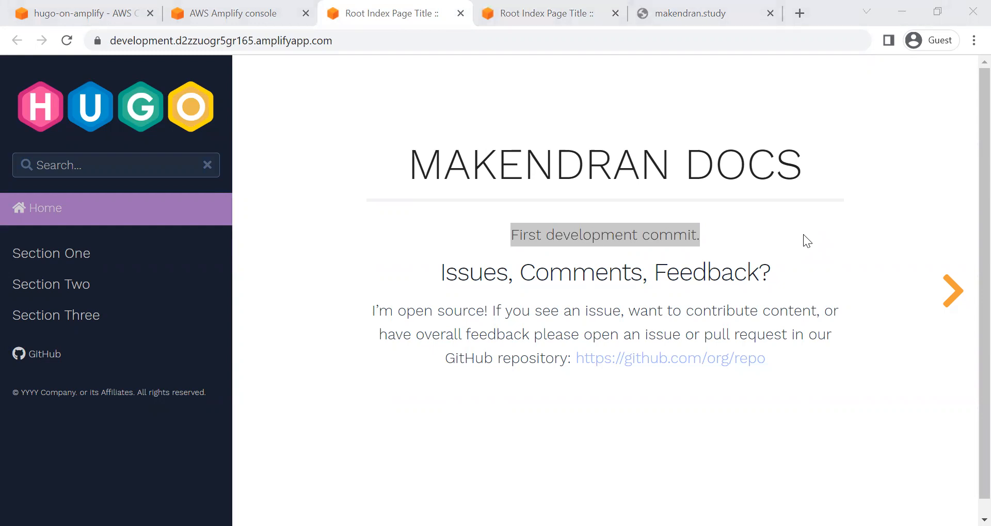
Step: Add a subdomain named dev to the custom domain in the Amplify app's domain management
{"action": "left_click", "coordinate": [220, 15]}
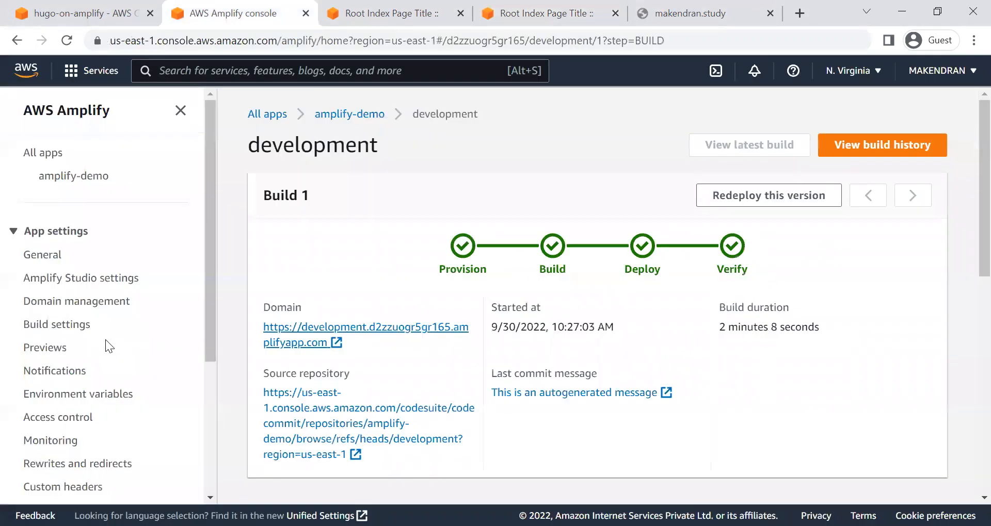
{"action": "left_click", "coordinate": [75, 304]}
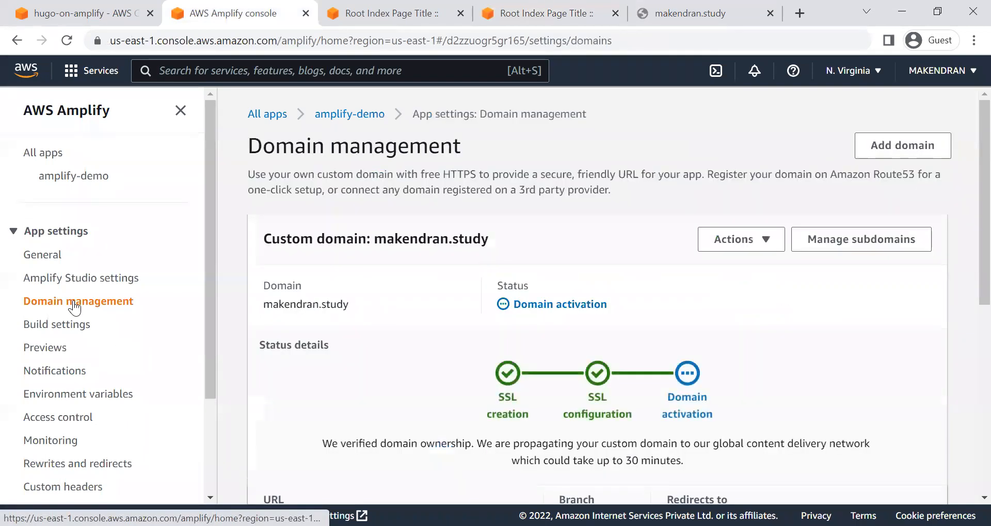
{"action": "left_click", "coordinate": [774, 250]}
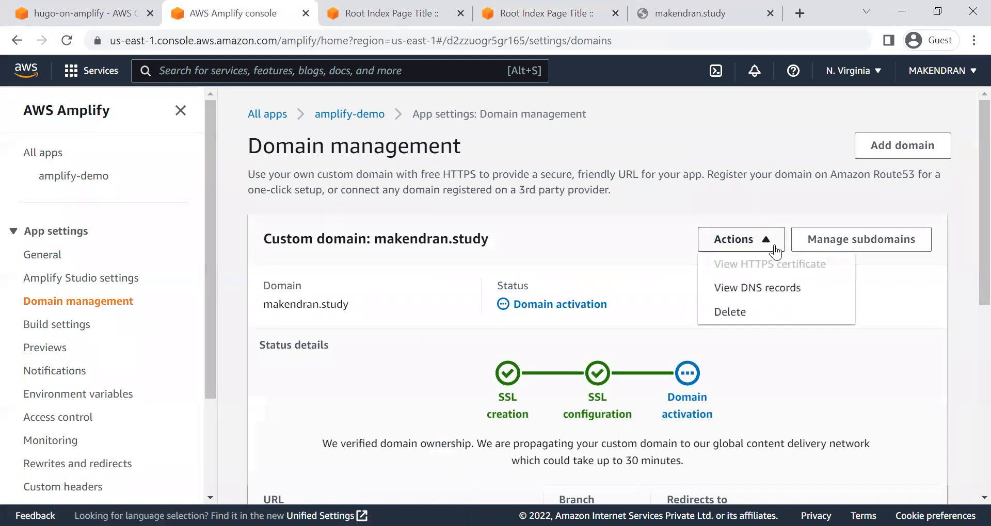
{"action": "left_click", "coordinate": [885, 241]}
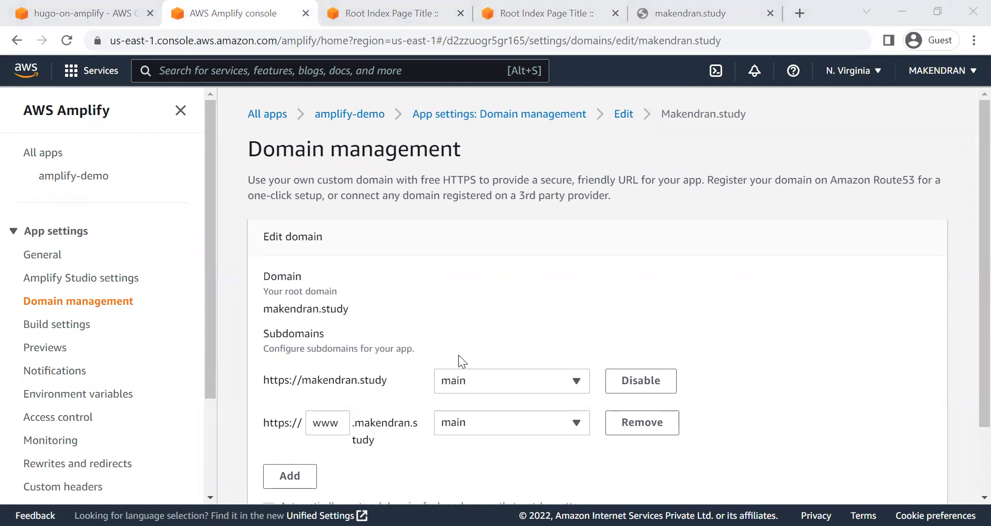
{"action": "scroll", "coordinate": [423, 410], "scroll_direction": "down", "scroll_amount": 2}
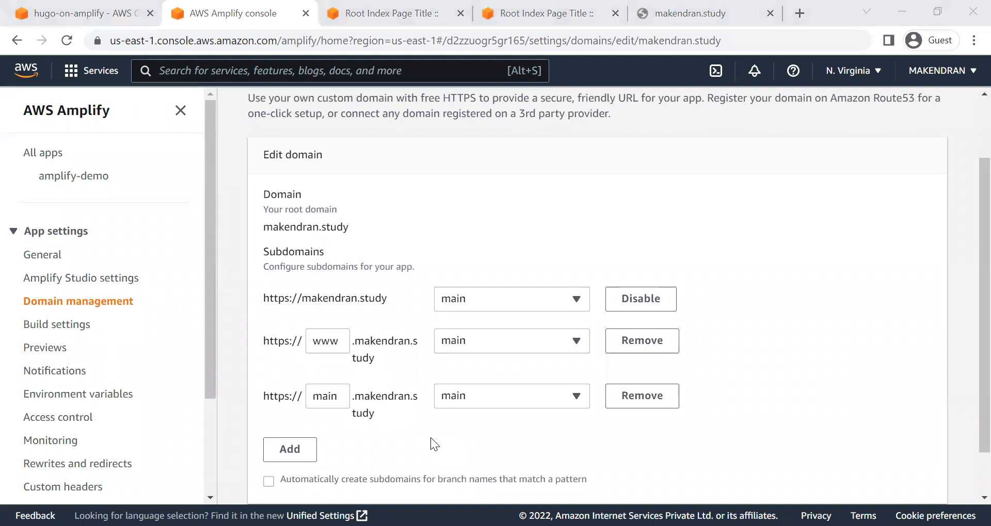
{"action": "double_click", "coordinate": [316, 396]}
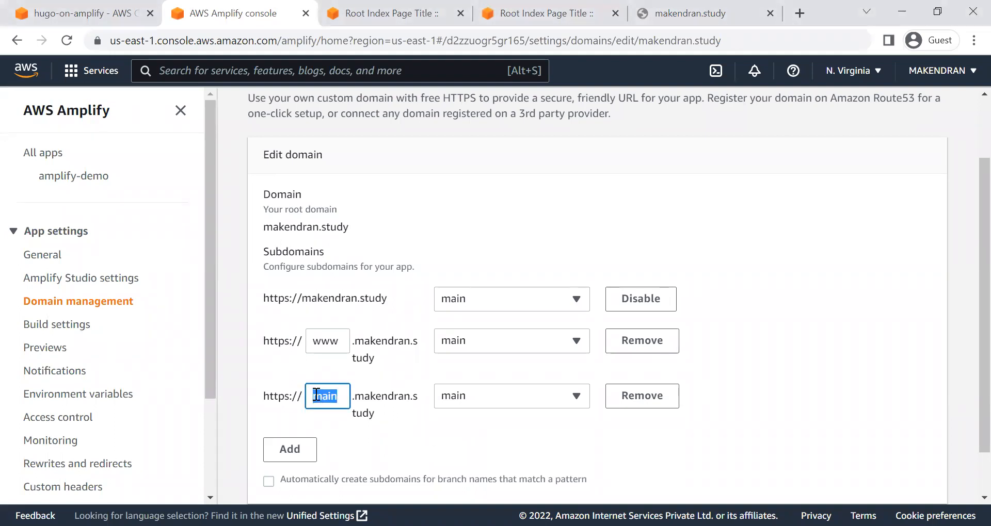
{"action": "type", "text": "dev"}
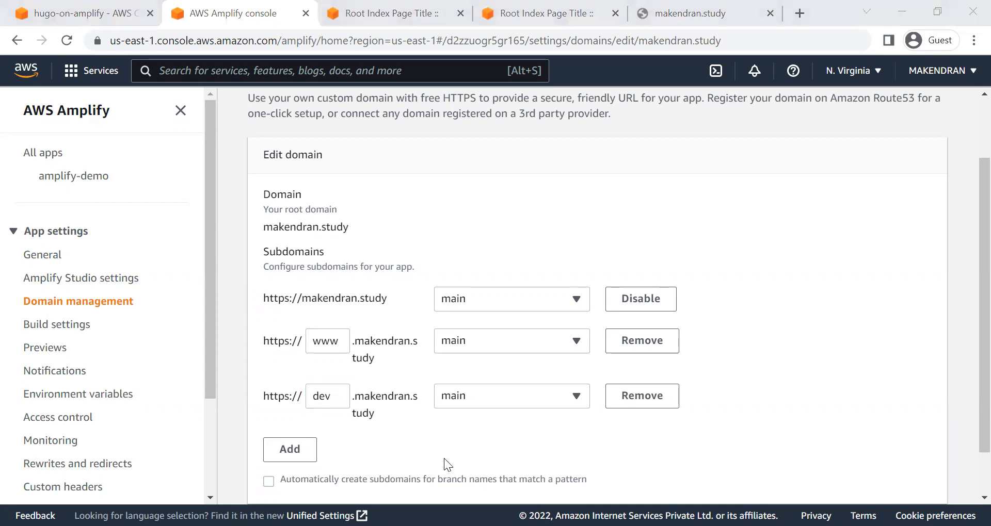
Step: Point the dev subdomain to the development branch and save the subdomain changes
{"action": "left_click", "coordinate": [492, 396]}
{"action": "left_click", "coordinate": [500, 380]}
{"action": "scroll", "coordinate": [557, 433], "scroll_direction": "down", "scroll_amount": 1}
{"action": "left_click", "coordinate": [920, 475]}
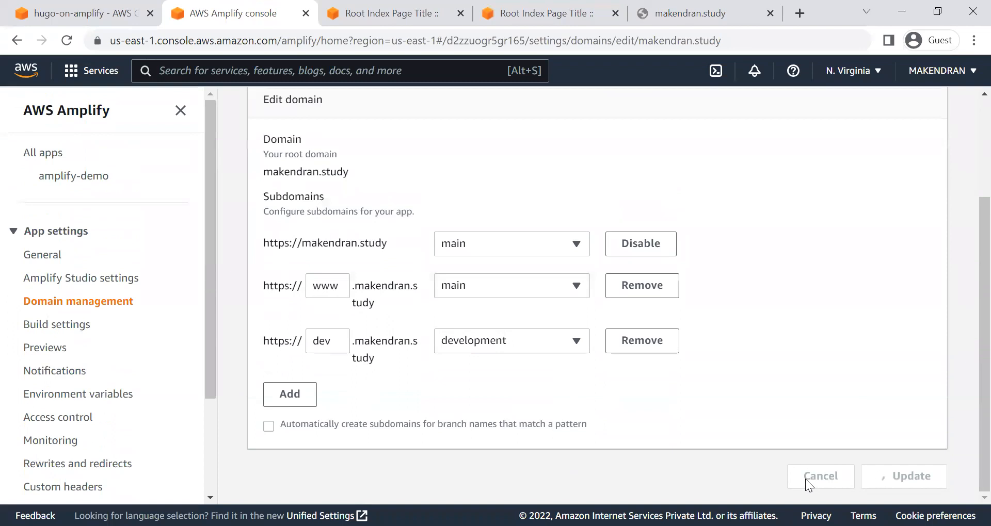
Step: Review the URLs and branches listed for the custom domain and amplifyapp.com, revisiting the app homepage and domain management
{"action": "scroll", "coordinate": [658, 451], "scroll_direction": "up", "scroll_amount": 3}
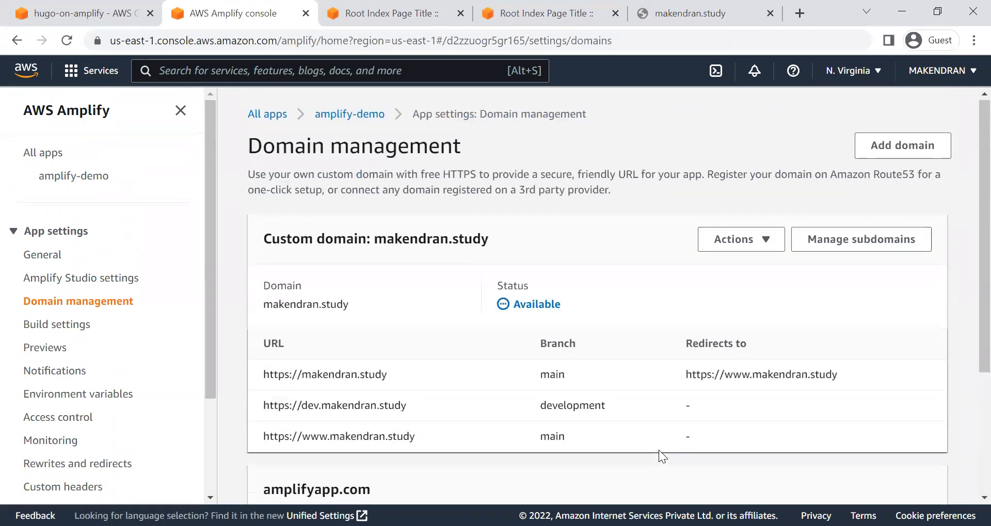
{"action": "scroll", "coordinate": [659, 450], "scroll_direction": "down", "scroll_amount": 3}
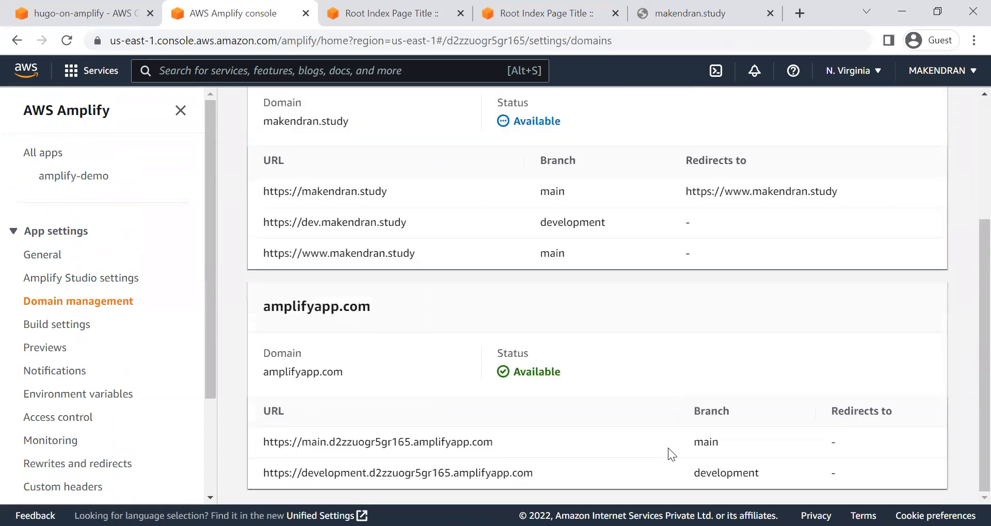
{"action": "scroll", "coordinate": [668, 448], "scroll_direction": "up", "scroll_amount": 3}
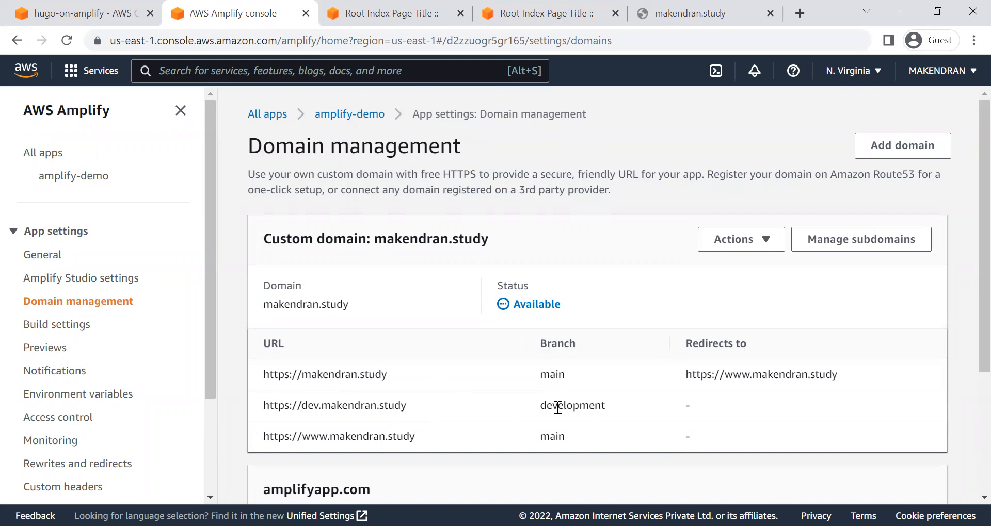
{"action": "left_click", "coordinate": [346, 115]}
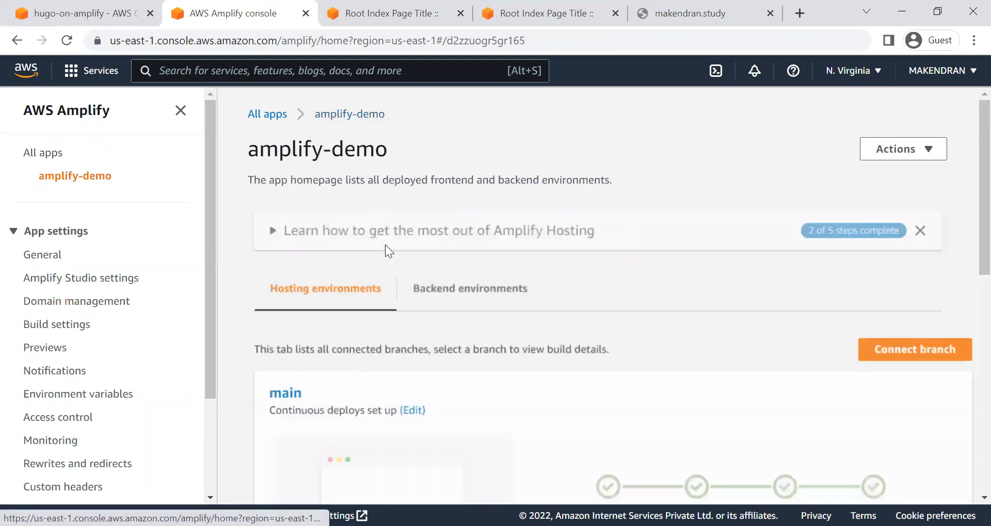
{"action": "left_click", "coordinate": [54, 304]}
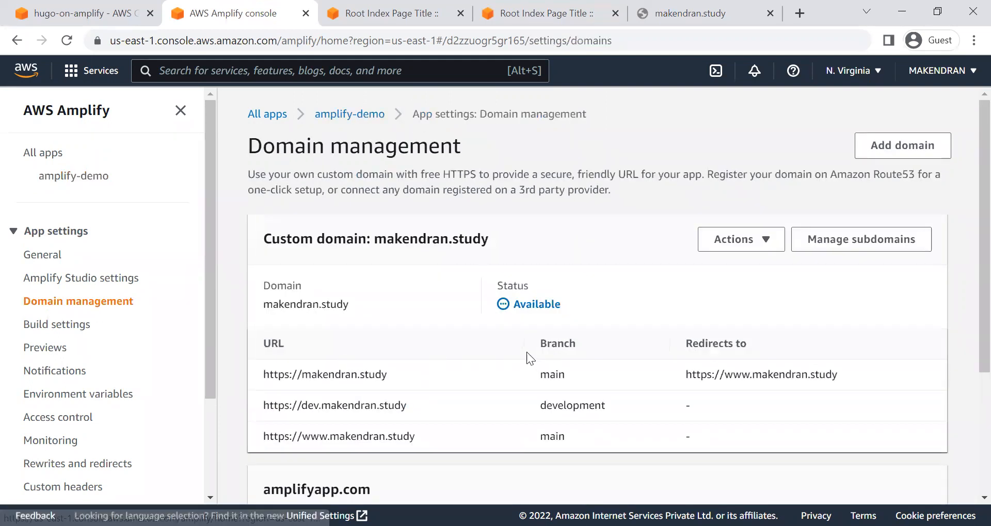
Step: Reload the custom domain's page and check the root domain's redirect target in the Amplify domain management
{"action": "left_click", "coordinate": [673, 10]}
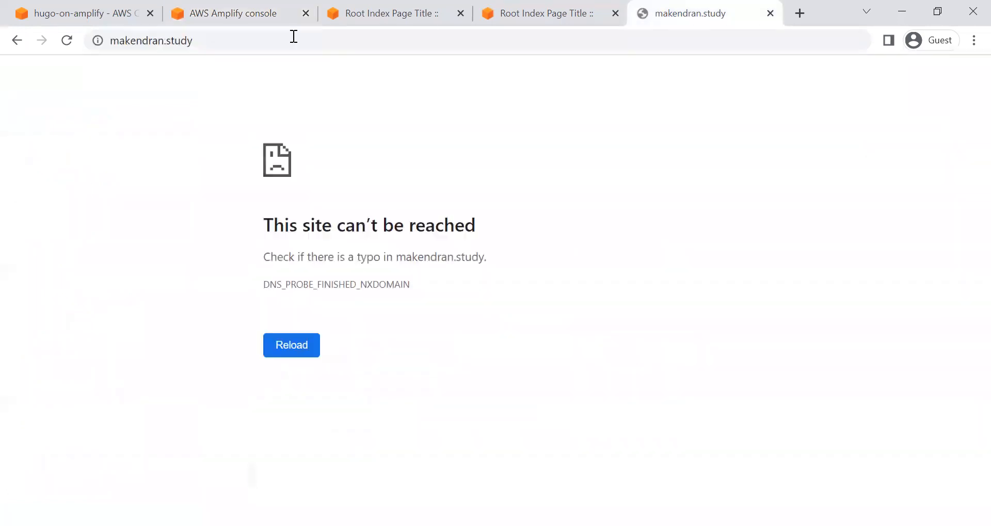
{"action": "left_click", "coordinate": [67, 41]}
{"action": "left_click", "coordinate": [269, 15]}
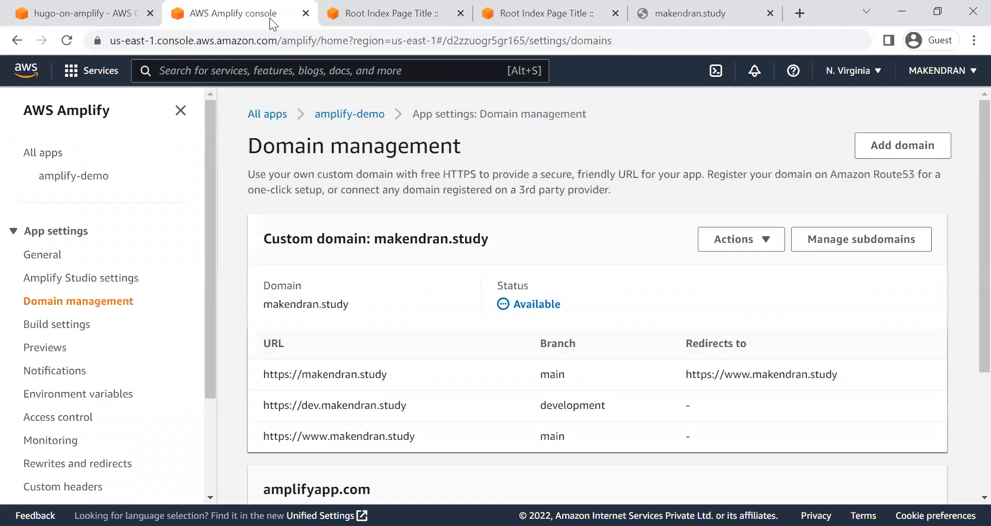
{"action": "triple_click", "coordinate": [351, 372]}
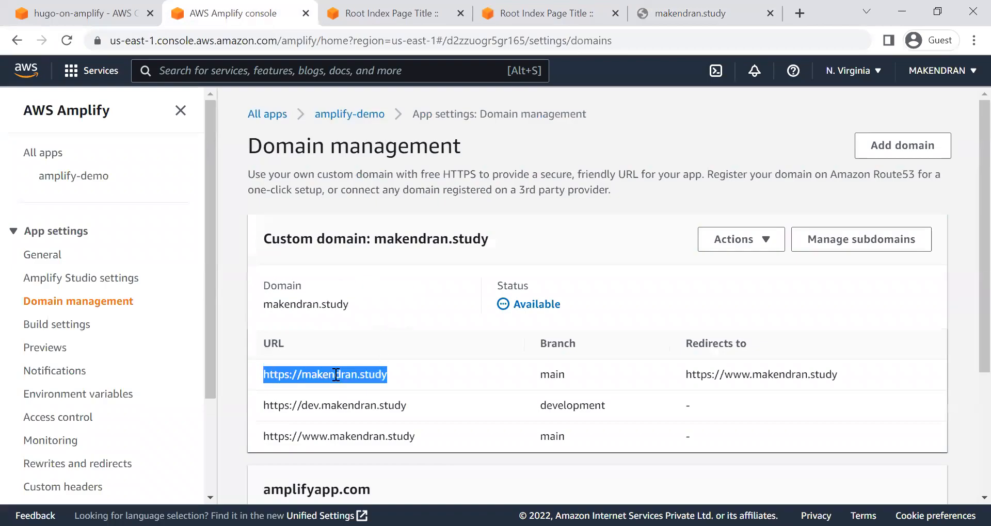
{"action": "double_click", "coordinate": [696, 372]}
{"action": "triple_click", "coordinate": [696, 373]}
Step: Load the custom domain's root address again and compare the site's full URL with the redirect listed in Amplify
{"action": "left_click", "coordinate": [697, 13]}
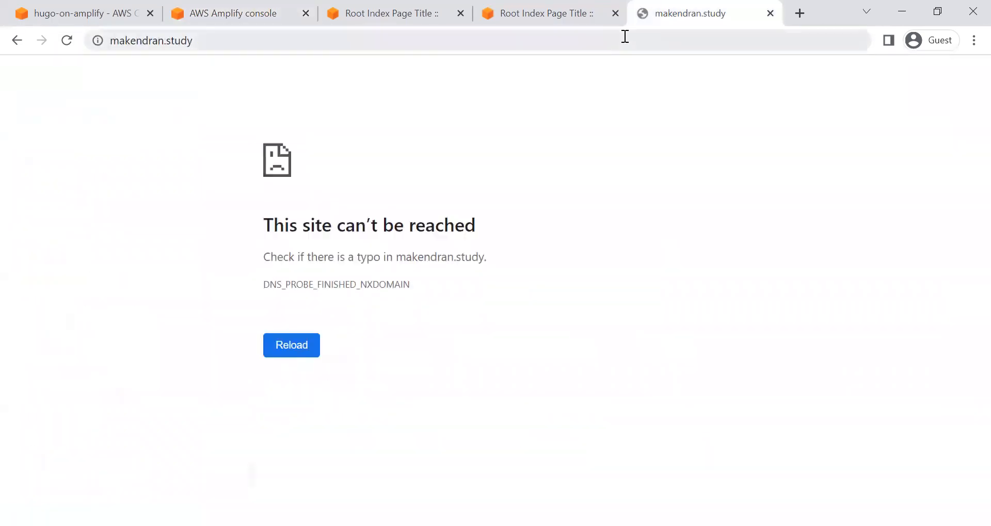
{"action": "left_click", "coordinate": [624, 36]}
{"action": "key", "text": "Return"}
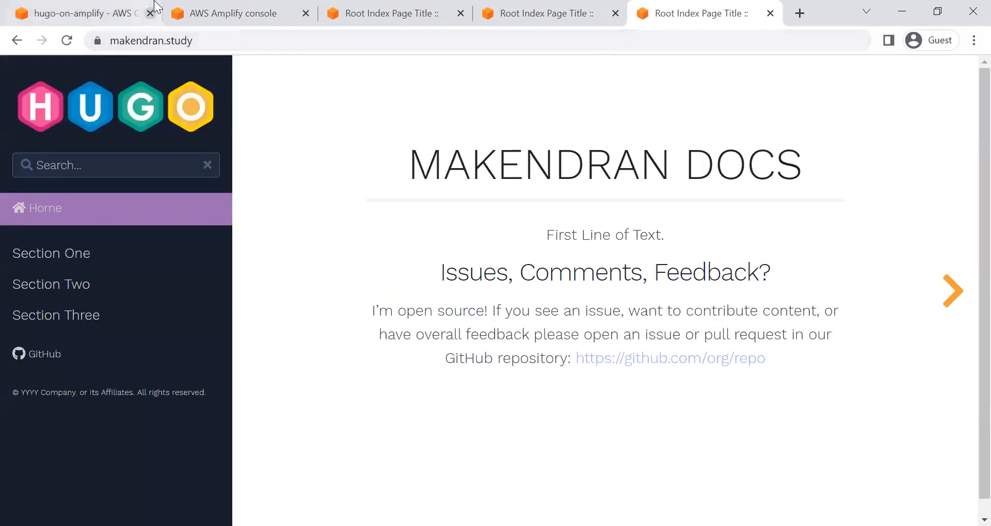
{"action": "left_click", "coordinate": [214, 40]}
{"action": "left_click", "coordinate": [263, 41]}
{"action": "left_click_drag", "start_coordinate": [263, 42], "coordinate": [147, 39]}
{"action": "key", "text": "End"}
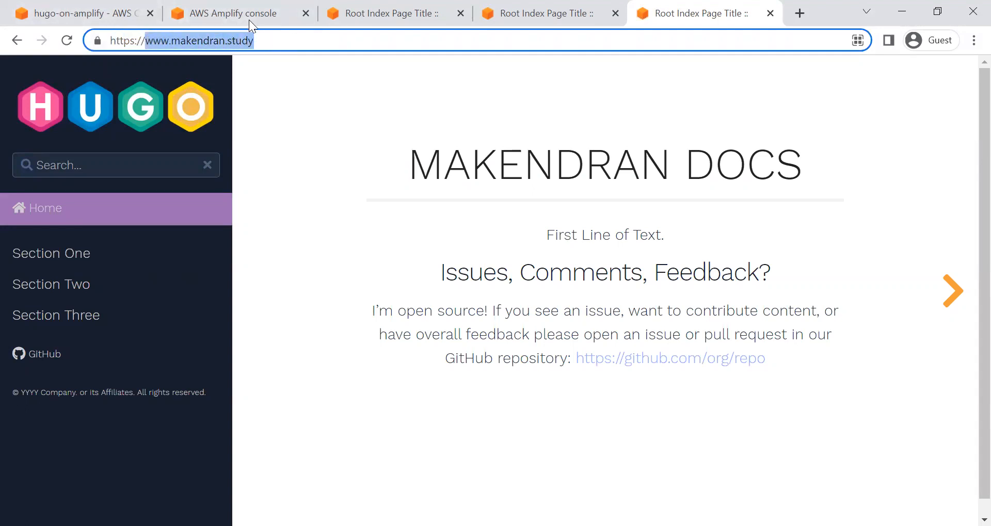
{"action": "left_click", "coordinate": [234, 15]}
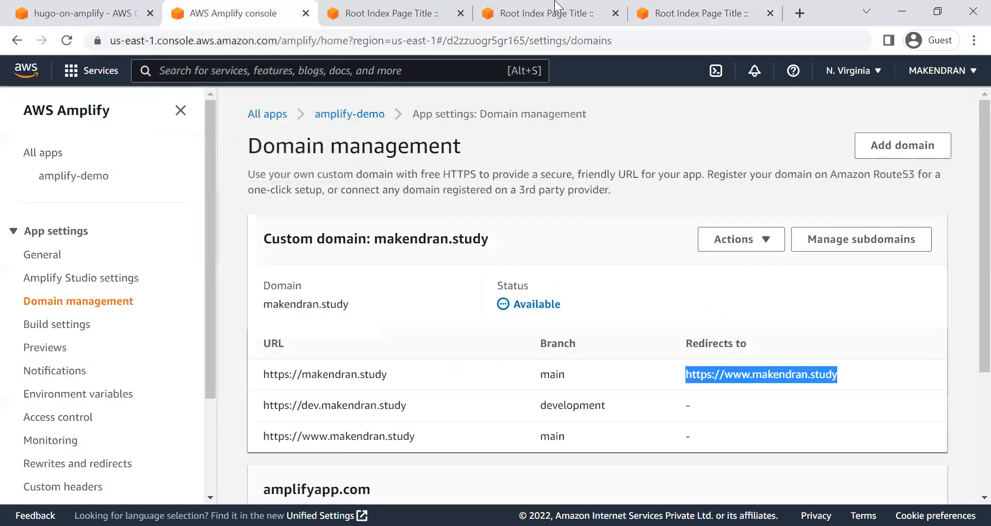
{"action": "left_click", "coordinate": [686, 13]}
Step: Copy the dev subdomain's URL from the Amplify domain management and load it in the custom domain's browser tab
{"action": "left_click", "coordinate": [220, 11]}
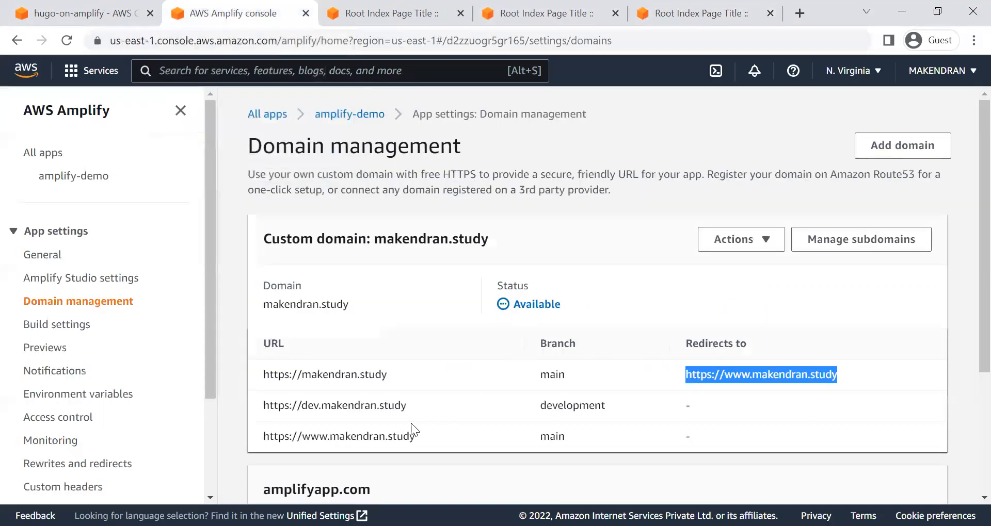
{"action": "triple_click", "coordinate": [329, 406]}
{"action": "key", "text": "ctrl+c"}
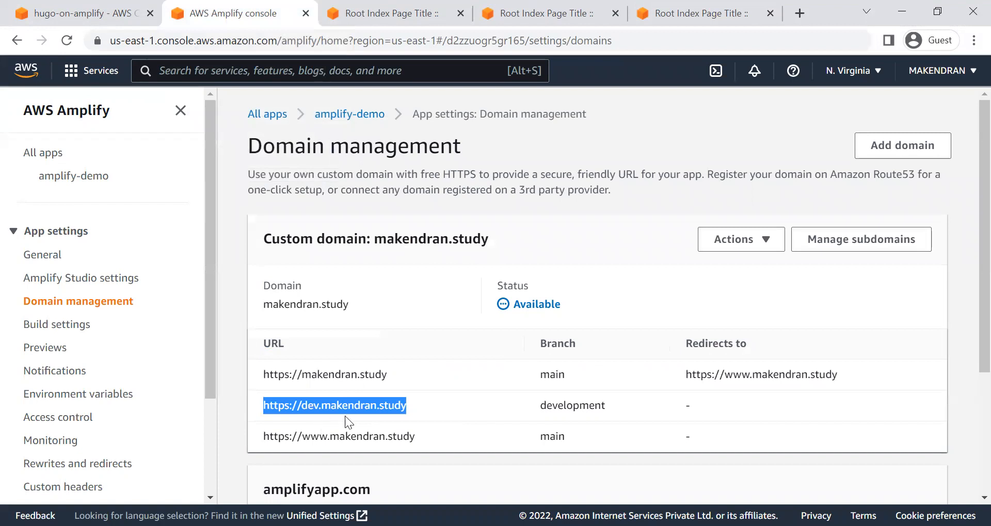
{"action": "left_click", "coordinate": [567, 21]}
{"action": "left_click", "coordinate": [711, 22]}
{"action": "left_click", "coordinate": [701, 40]}
{"action": "key", "text": "ctrl+a"}
{"action": "key", "text": "ctrl+v"}
{"action": "key", "text": "Return"}
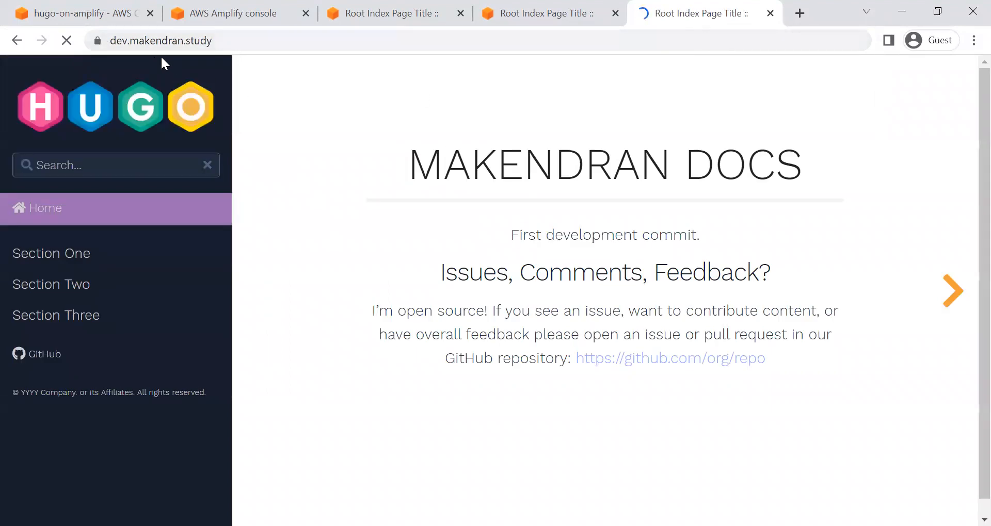
Step: Check the intro line on the dev subdomain, and compare it with the root domain's redirect target loaded in a new tab
{"action": "left_click_drag", "start_coordinate": [511, 235], "coordinate": [756, 228]}
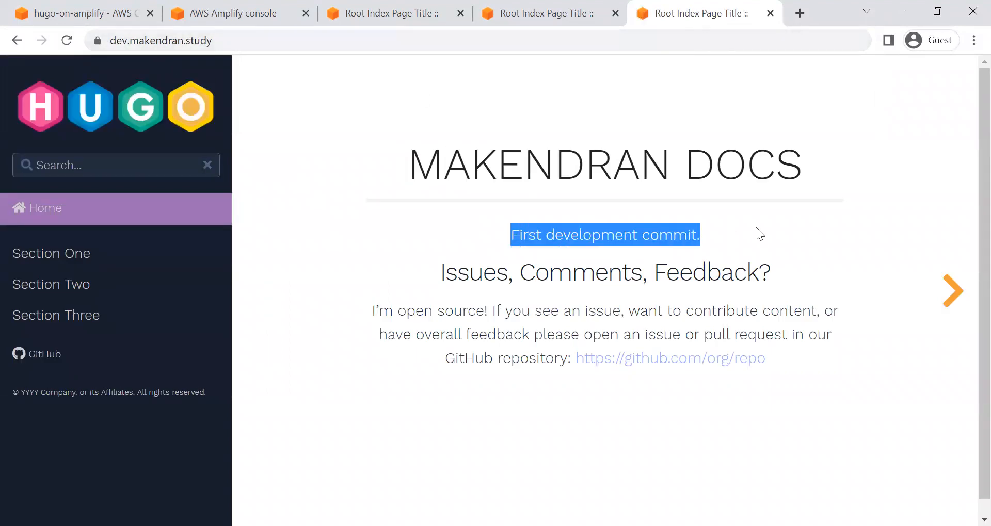
{"action": "left_click", "coordinate": [237, 13]}
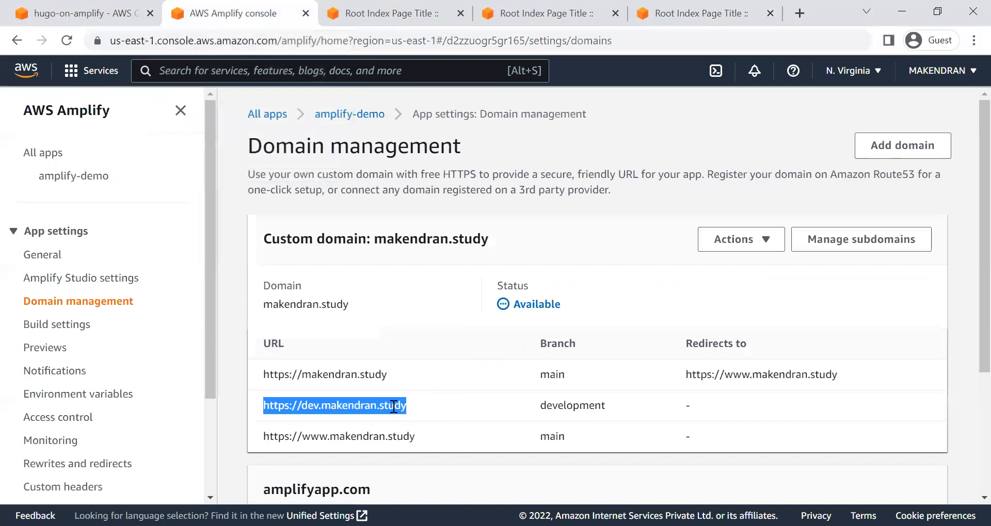
{"action": "triple_click", "coordinate": [729, 375]}
{"action": "key", "text": "ctrl+c"}
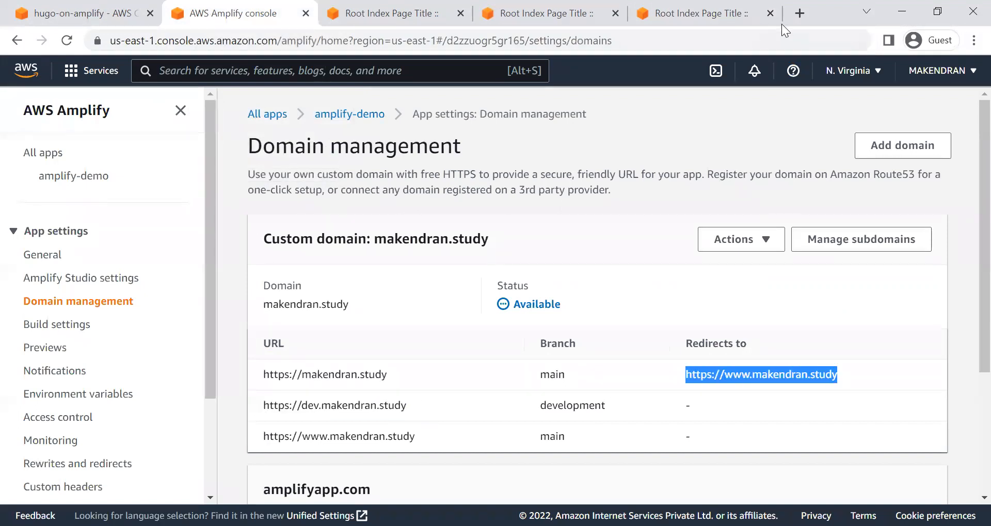
{"action": "left_click", "coordinate": [794, 16]}
{"action": "key", "text": "ctrl+v"}
{"action": "key", "text": "Return"}
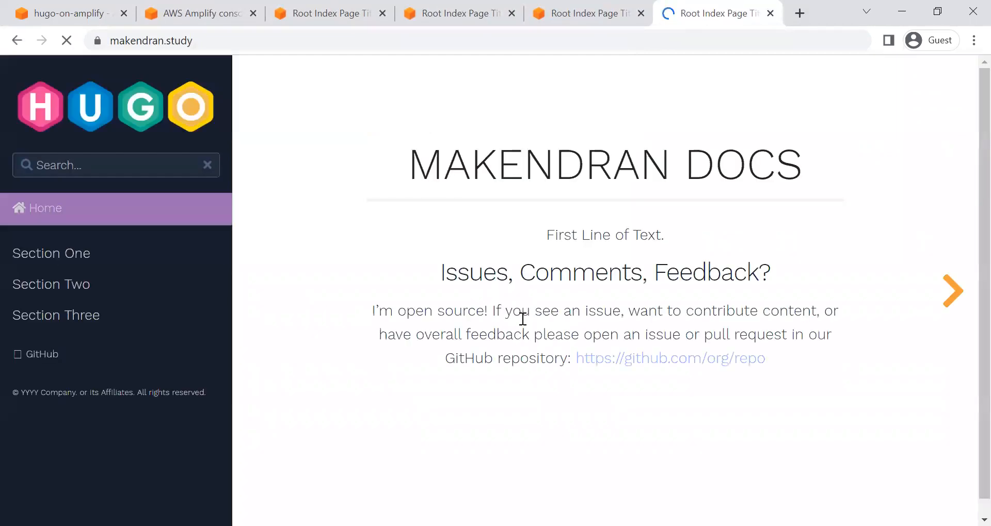
{"action": "left_click_drag", "start_coordinate": [541, 245], "coordinate": [699, 234]}
{"action": "left_click_drag", "start_coordinate": [525, 232], "coordinate": [675, 230]}
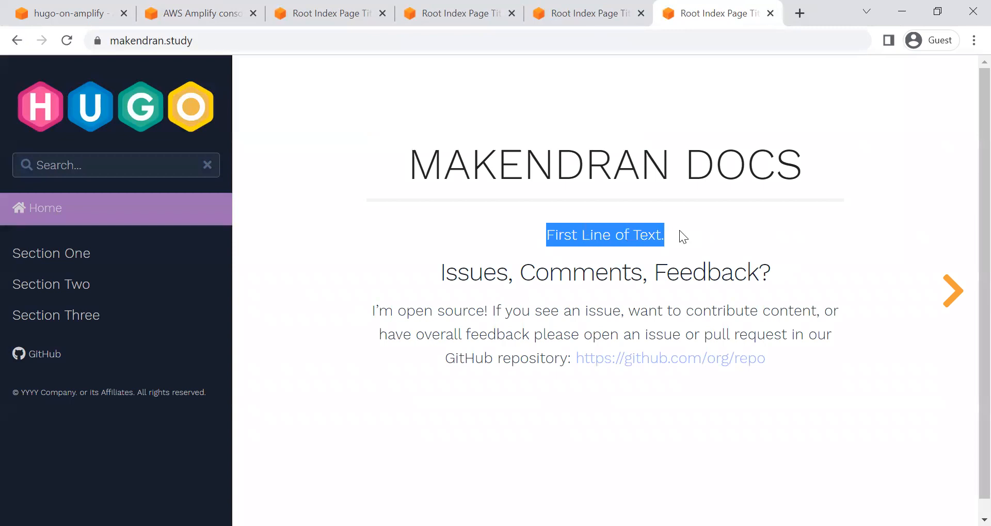
Step: In the Cloud9 editor, replace the intro line of _index.en.md with "Update to the Development" and save the file
{"action": "key", "text": "alt+Tab"}
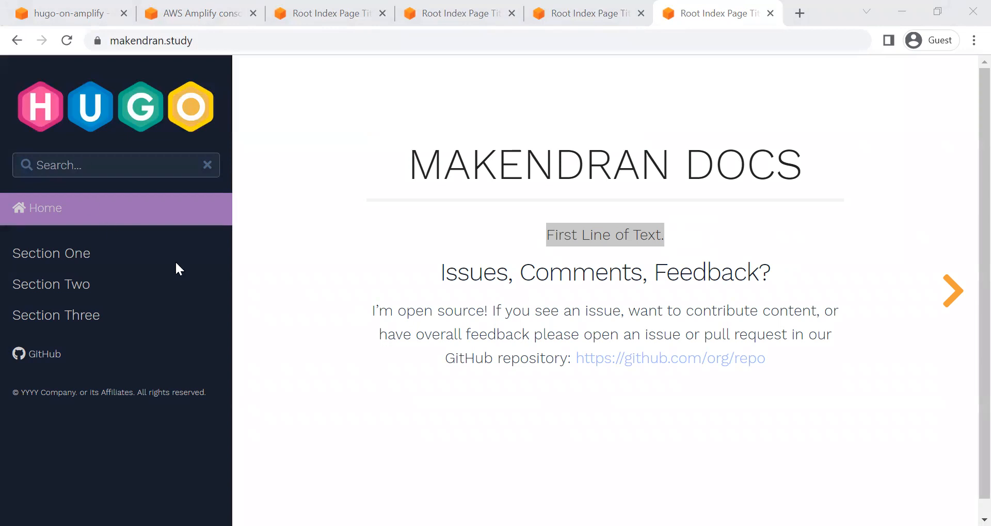
{"action": "key", "text": "ctrl+1"}
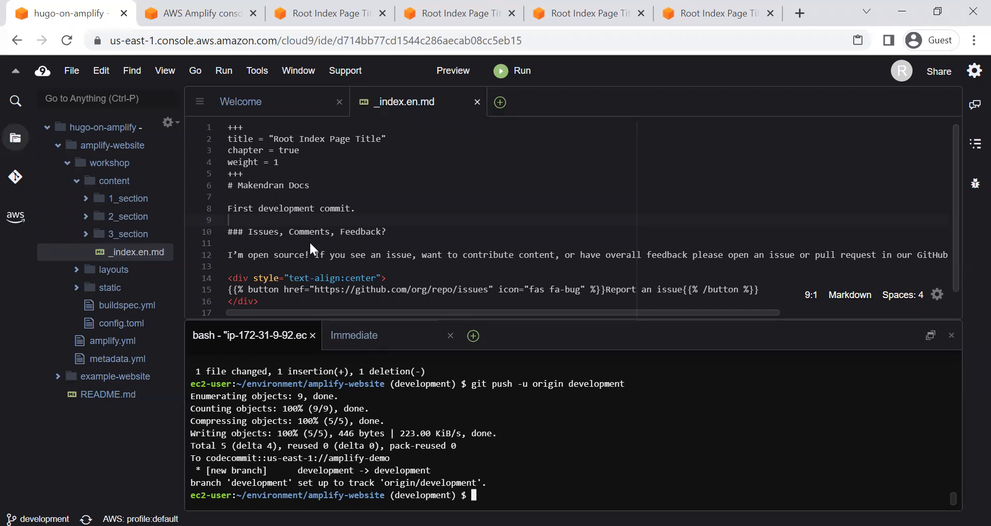
{"action": "key", "text": "alt+Tab"}
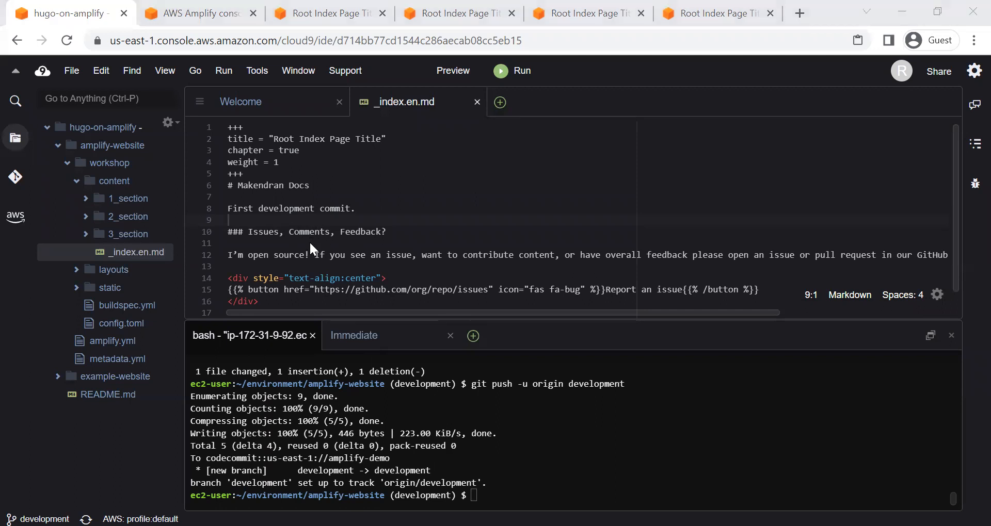
{"action": "left_click_drag", "start_coordinate": [368, 209], "coordinate": [224, 210]}
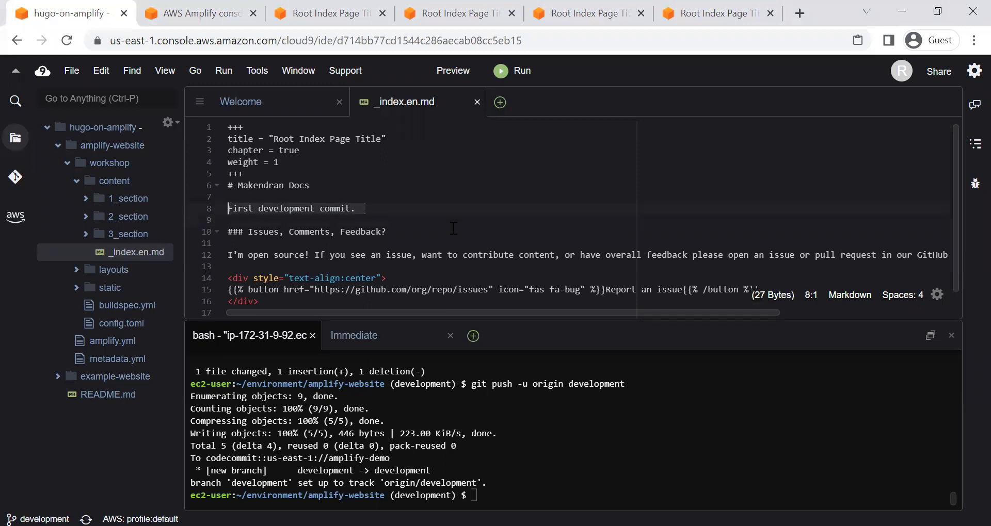
{"action": "type", "text": "Updat"}
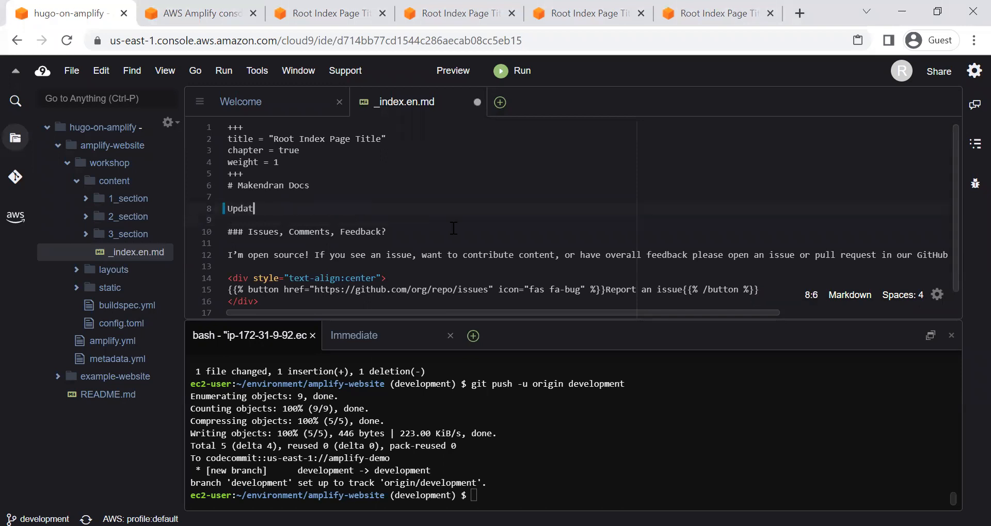
{"action": "type", "text": "e to the Development"}
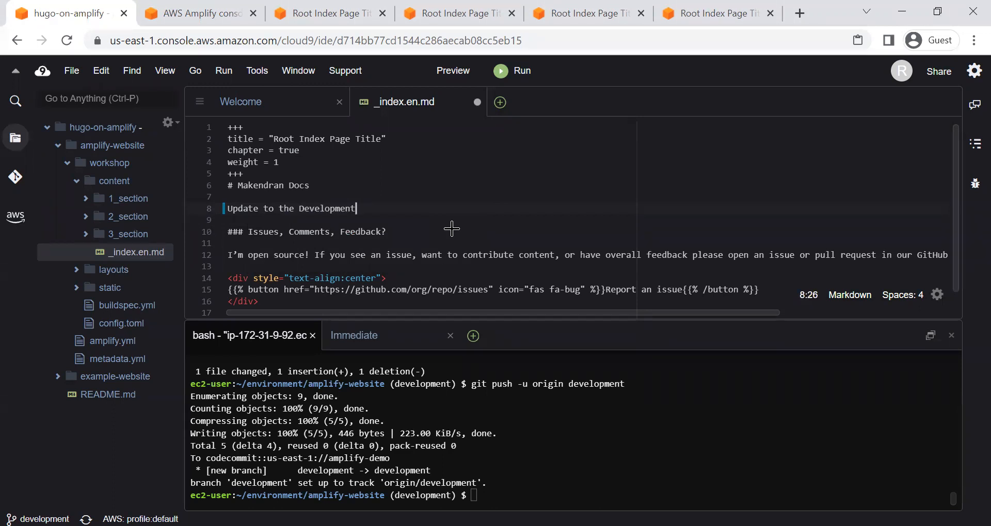
{"action": "left_click", "coordinate": [462, 215]}
{"action": "key", "text": "ctrl+s"}
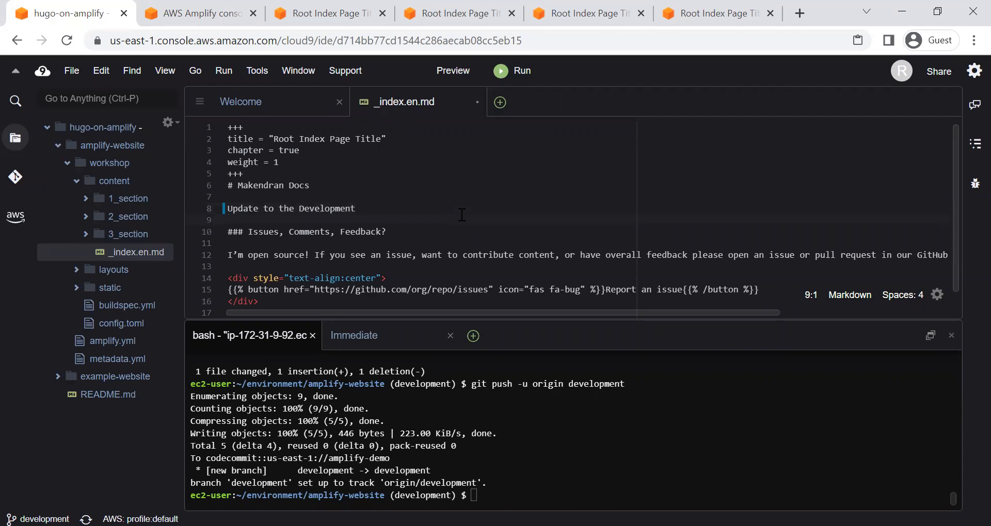
Step: Stage all changes in the amplify-website repository by running git add * in the terminal
{"action": "left_click", "coordinate": [543, 499]}
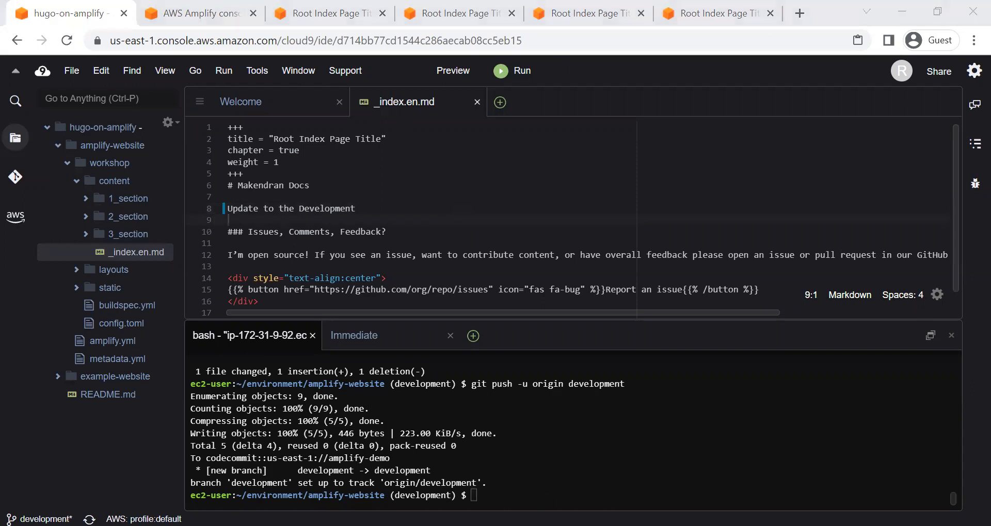
{"action": "left_click", "coordinate": [544, 499]}
{"action": "key", "text": "Up"}
{"action": "key", "text": "Up"}
{"action": "key", "text": "Up"}
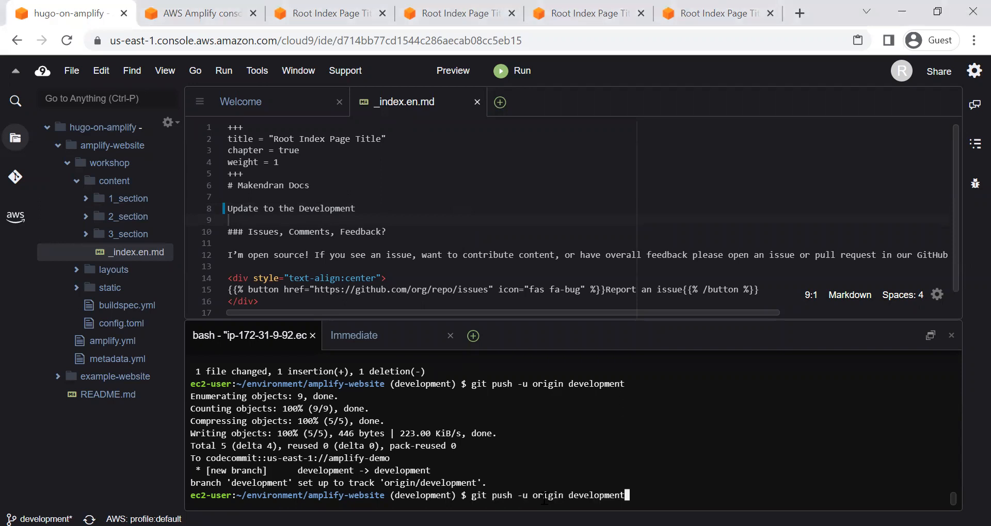
{"action": "key", "text": "Return"}
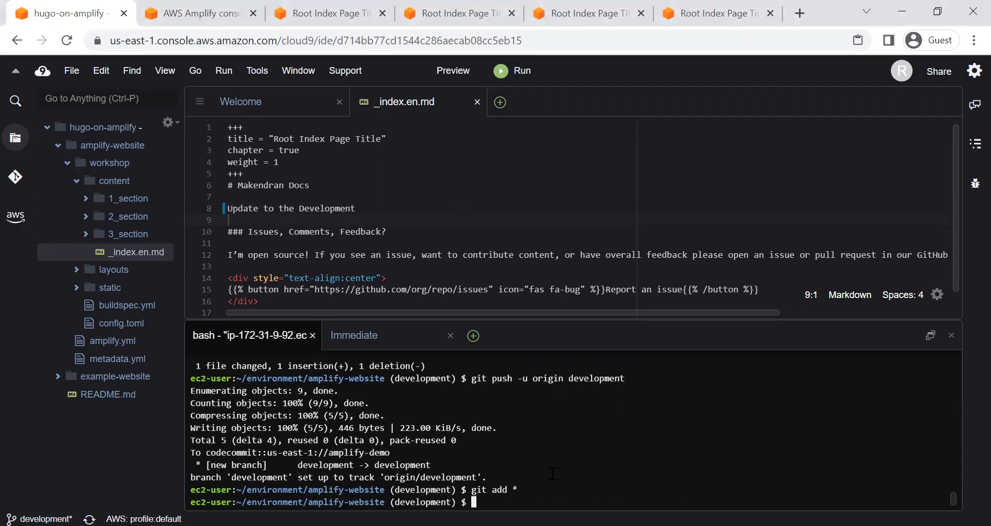
Step: Commit the staged changes with git commit -am and the message "Update development commit"
{"action": "key", "text": "Up"}
{"action": "key", "text": "Up"}
{"action": "key", "text": "Up"}
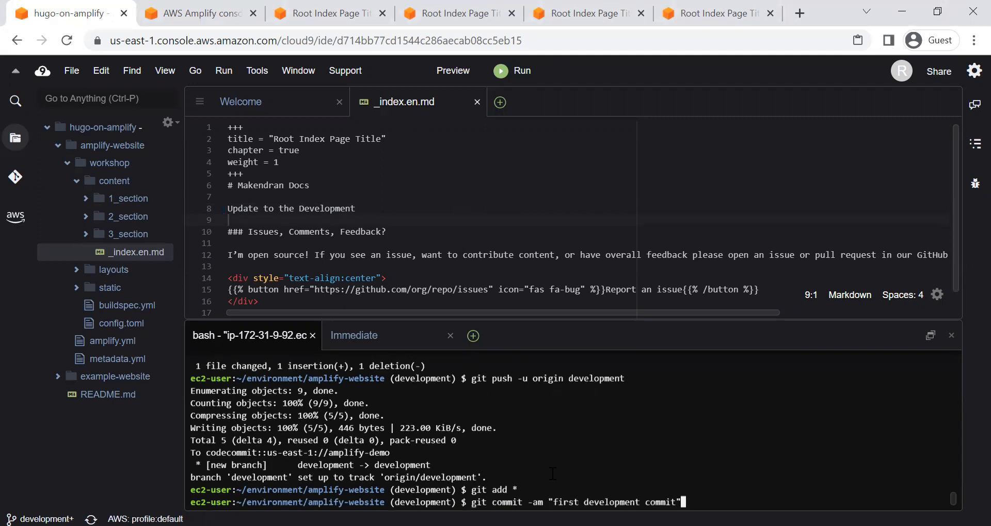
{"action": "key", "text": "Left"}
{"action": "key", "text": "Left"}
{"action": "key", "text": "Left"}
{"action": "key", "text": "Left"}
{"action": "key", "text": "Left"}
{"action": "key", "text": "Left"}
{"action": "key", "text": "Left"}
{"action": "key", "text": "Left"}
{"action": "key", "text": "Left"}
{"action": "key", "text": "Left"}
{"action": "key", "text": "Left"}
{"action": "key", "text": "Left"}
{"action": "key", "text": "Left"}
{"action": "key", "text": "Left"}
{"action": "key", "text": "Left"}
{"action": "key", "text": "Left"}
{"action": "key", "text": "Left"}
{"action": "key", "text": "Left"}
{"action": "key", "text": "Left"}
{"action": "key", "text": "Left"}
{"action": "key", "text": "BackSpace"}
{"action": "key", "text": "BackSpace"}
{"action": "key", "text": "BackSpace"}
{"action": "key", "text": "BackSpace"}
{"action": "key", "text": "BackSpace"}
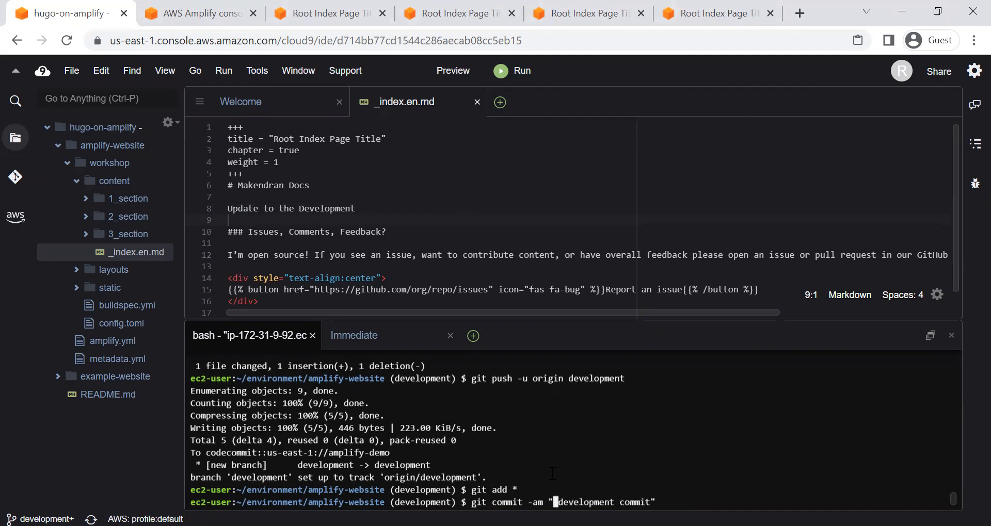
{"action": "type", "text": "Update"}
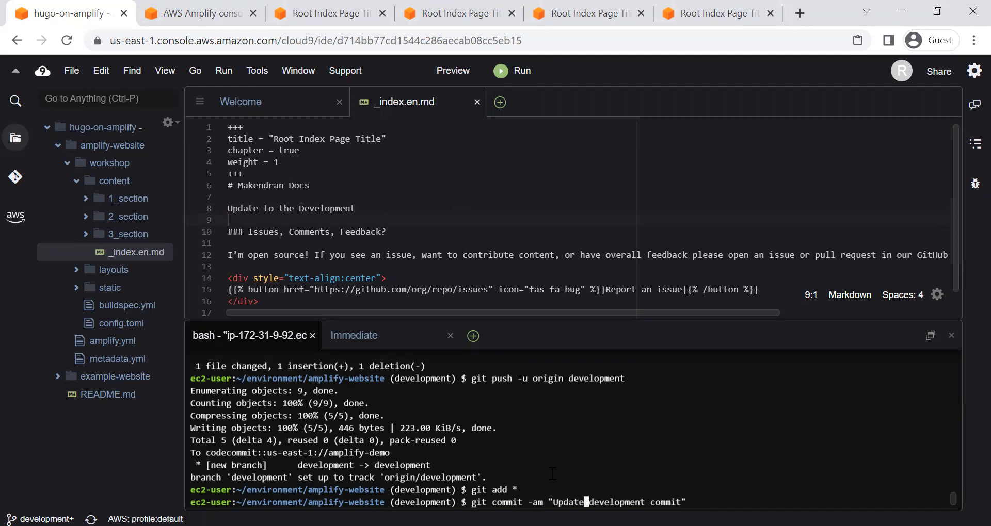
{"action": "key", "text": "End"}
{"action": "key", "text": "Return"}
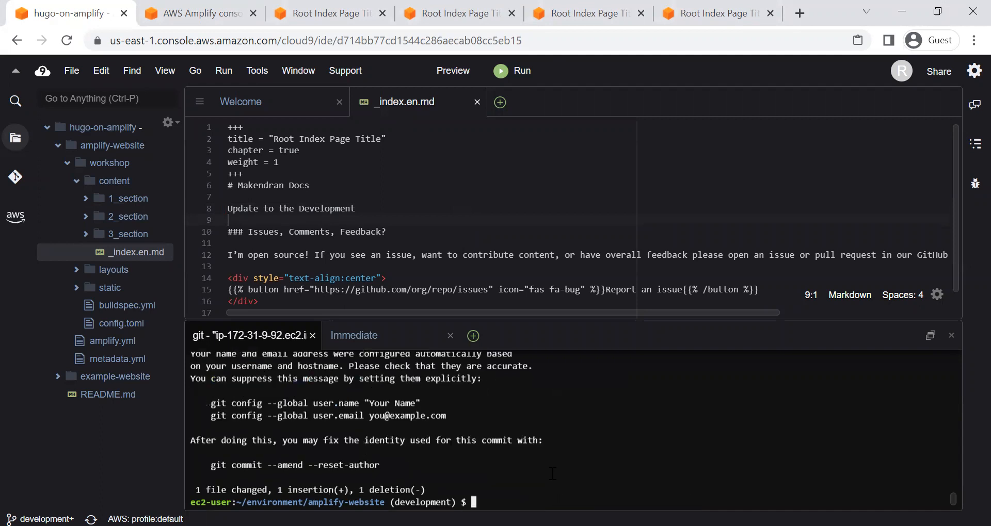
Step: Push the commit to the remote with git push -u origin development
{"action": "key", "text": "Up"}
{"action": "key", "text": "Up"}
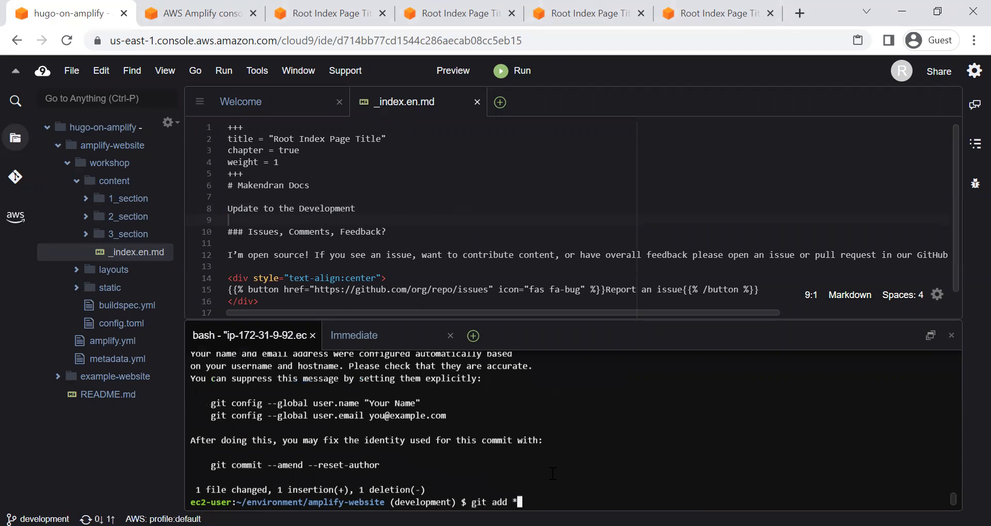
{"action": "key", "text": "Up"}
{"action": "key", "text": "Return"}
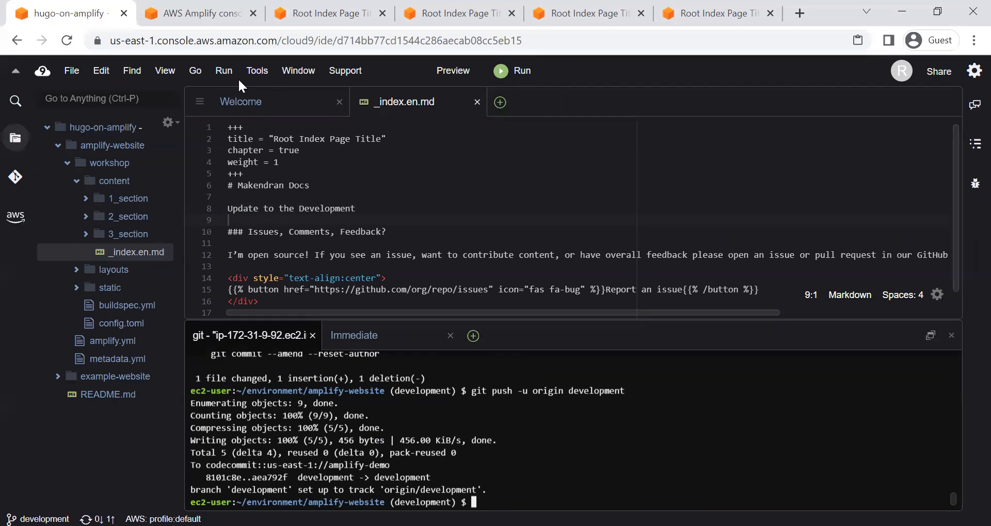
Step: Check the development branch's deployment progress on the amplify-demo homepage in the Amplify console
{"action": "left_click", "coordinate": [209, 13]}
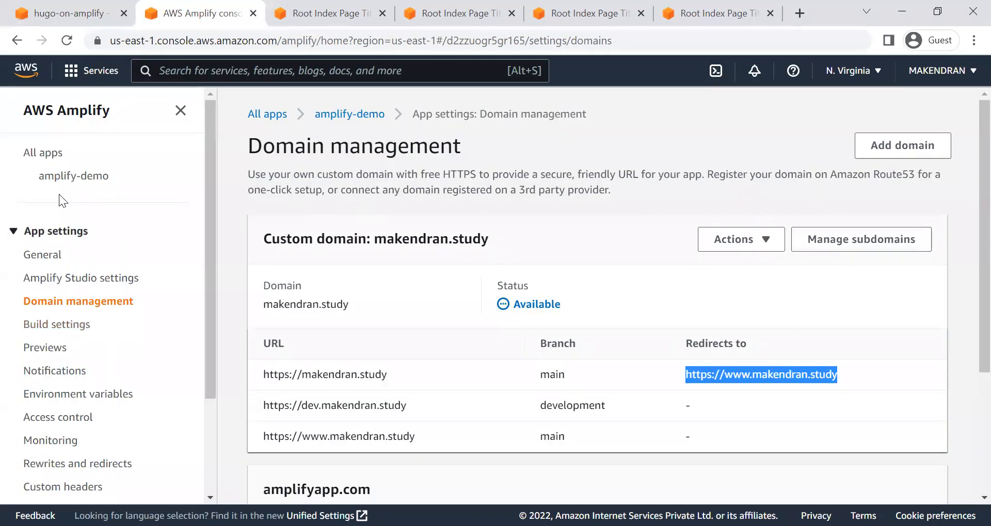
{"action": "left_click", "coordinate": [67, 177]}
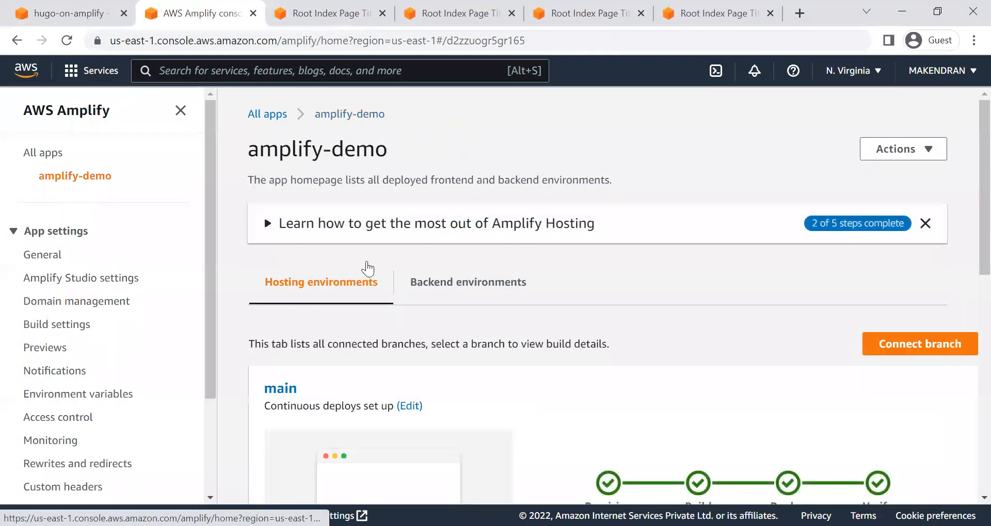
{"action": "scroll", "coordinate": [482, 390], "scroll_direction": "down", "scroll_amount": 10}
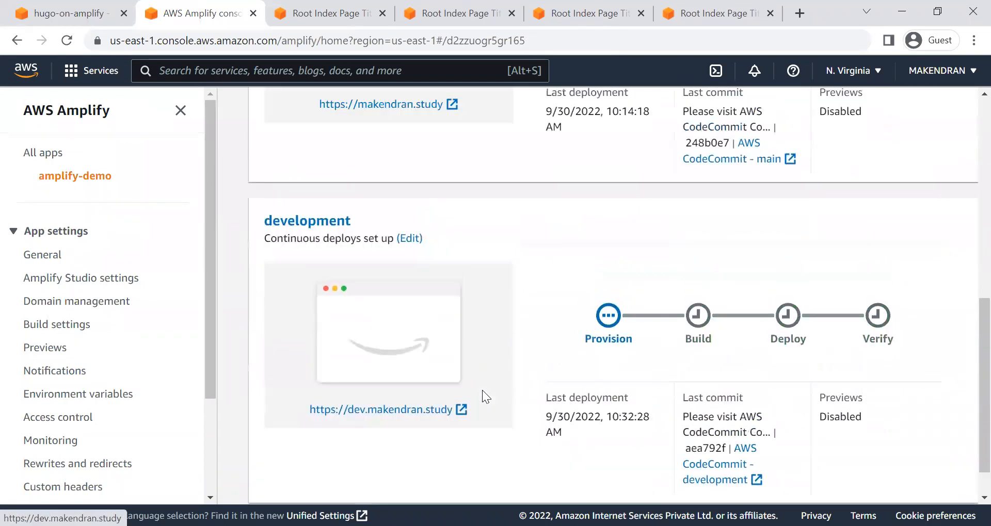
{"action": "scroll", "coordinate": [556, 374], "scroll_direction": "up", "scroll_amount": 3}
{"action": "scroll", "coordinate": [555, 374], "scroll_direction": "down", "scroll_amount": 4}
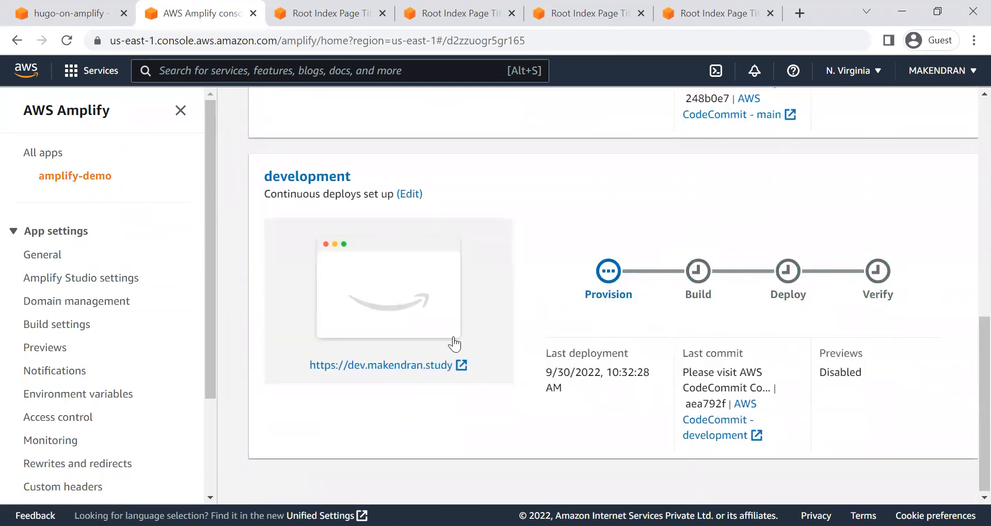
Step: Review the intro line and the address on the open dev subdomain page while the deployment runs
{"action": "left_click", "coordinate": [573, 7]}
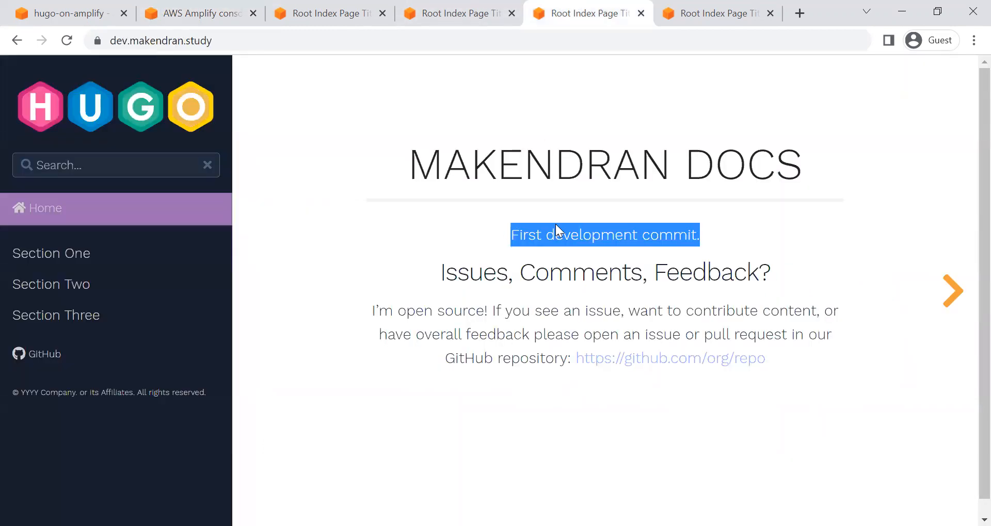
{"action": "left_click_drag", "start_coordinate": [486, 233], "coordinate": [726, 231]}
{"action": "left_click", "coordinate": [623, 235]}
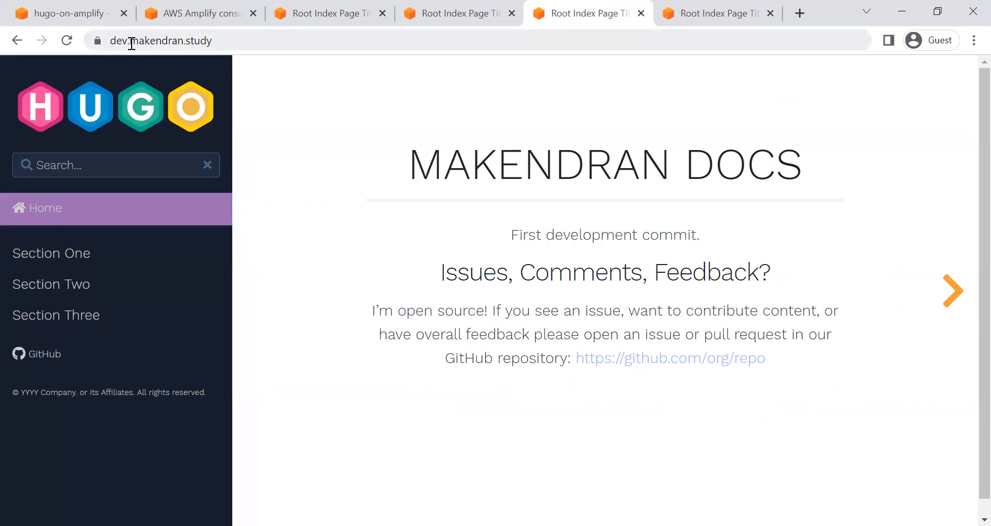
{"action": "left_click", "coordinate": [96, 41]}
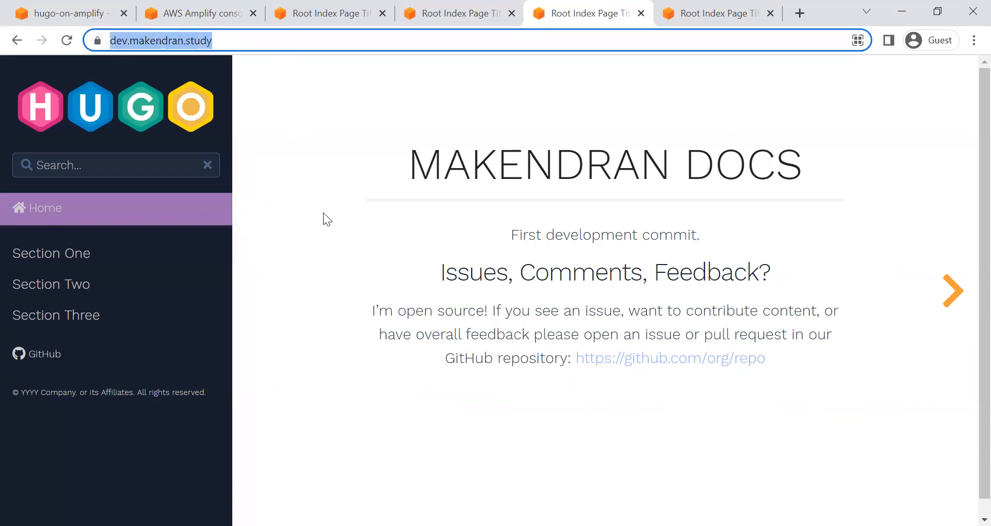
{"action": "left_click", "coordinate": [370, 231]}
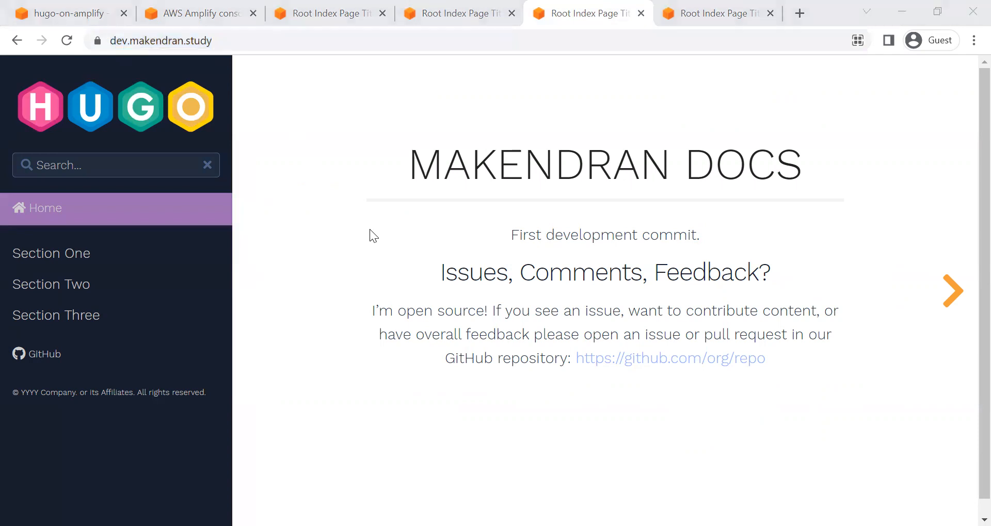
Step: Compare both branches' deployment progress in Amplify and open the build log of the development branch's current deployment
{"action": "left_click", "coordinate": [189, 4]}
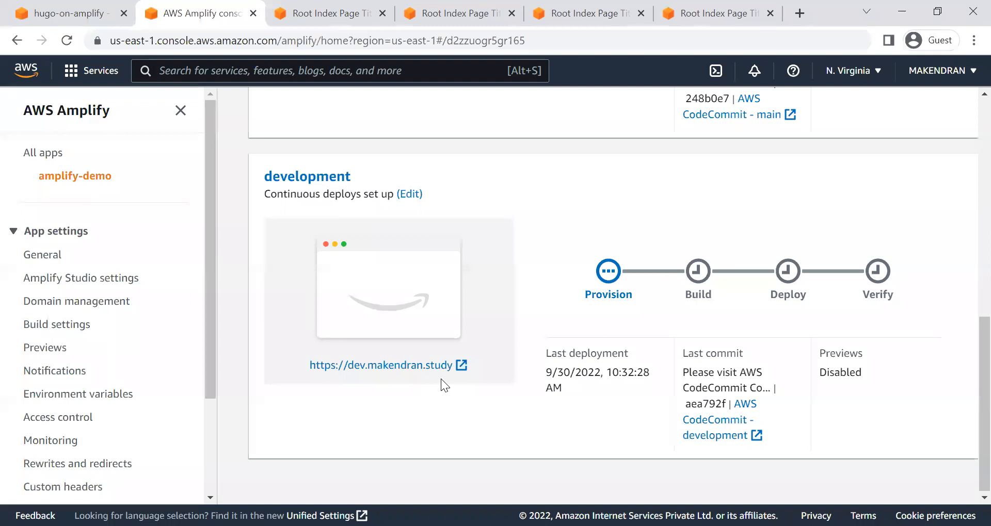
{"action": "scroll", "coordinate": [450, 379], "scroll_direction": "up", "scroll_amount": 5}
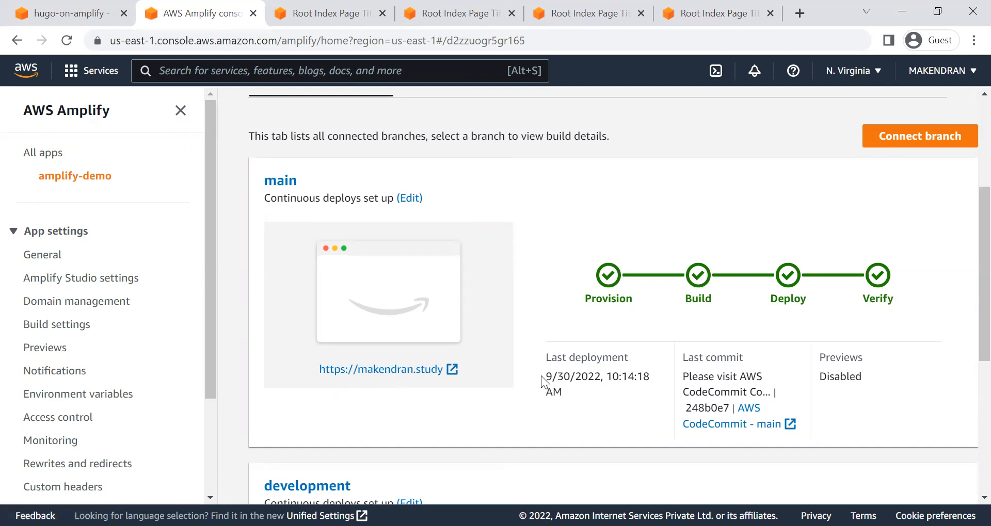
{"action": "scroll", "coordinate": [541, 376], "scroll_direction": "down", "scroll_amount": 5}
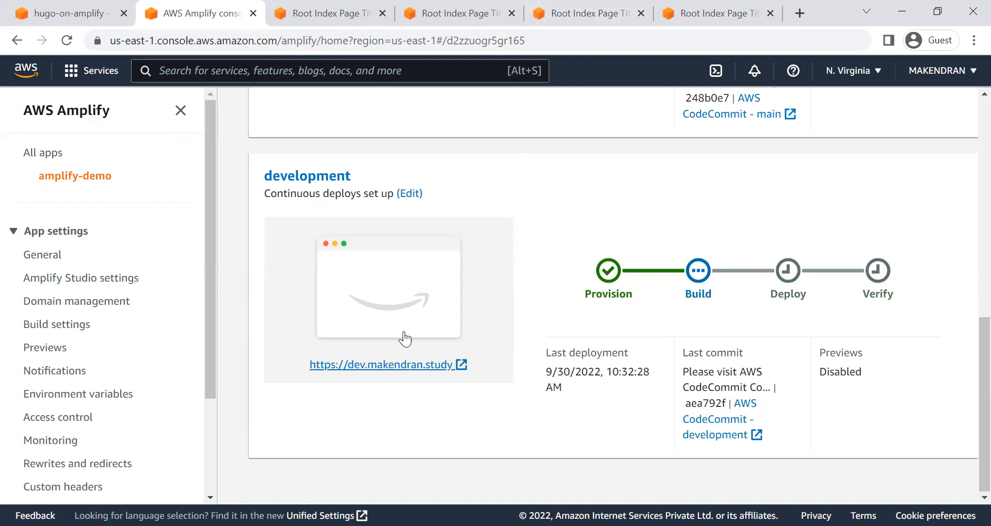
{"action": "left_click", "coordinate": [303, 178]}
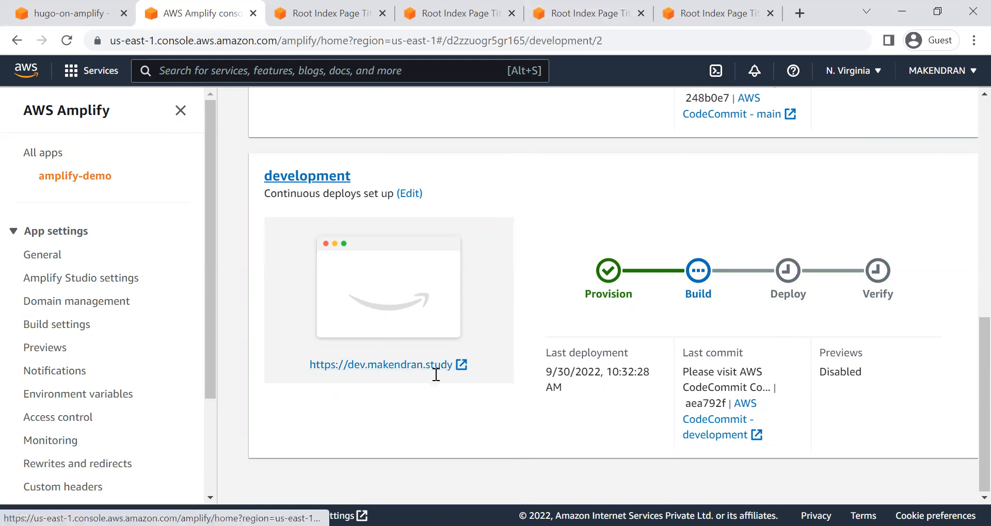
{"action": "scroll", "coordinate": [630, 259], "scroll_direction": "up", "scroll_amount": 5}
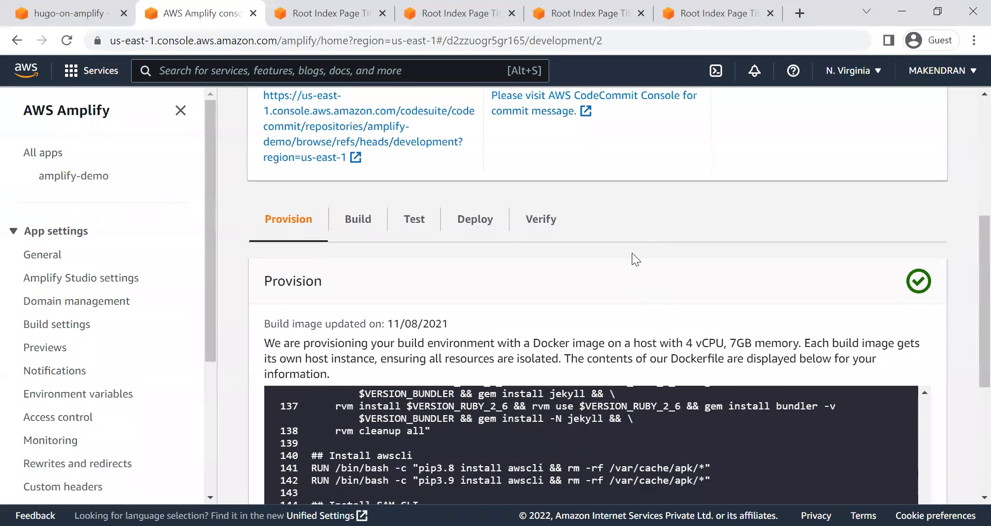
{"action": "left_click", "coordinate": [364, 222]}
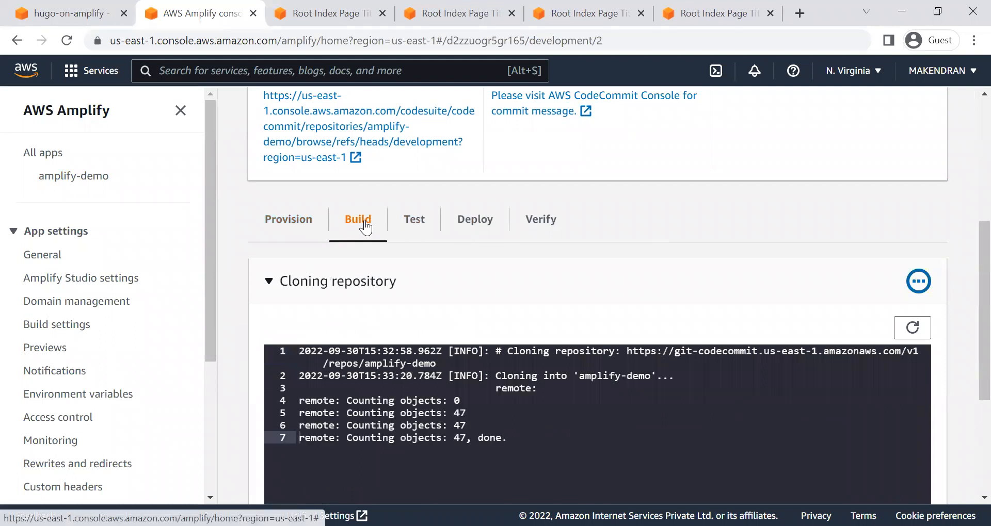
Step: Follow the development branch's Build 2 progress and its repository cloning log, refreshing the log once
{"action": "scroll", "coordinate": [365, 226], "scroll_direction": "up", "scroll_amount": 5}
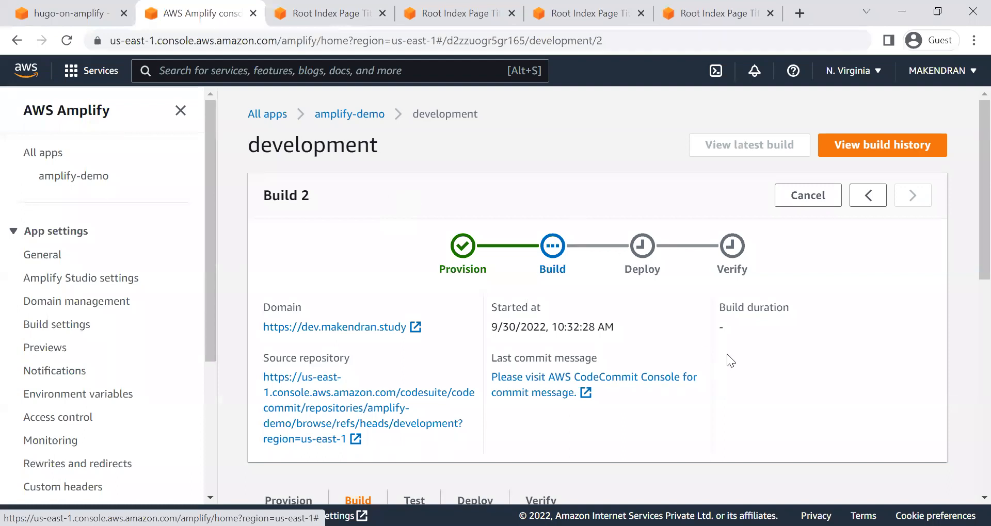
{"action": "scroll", "coordinate": [726, 354], "scroll_direction": "down", "scroll_amount": 4}
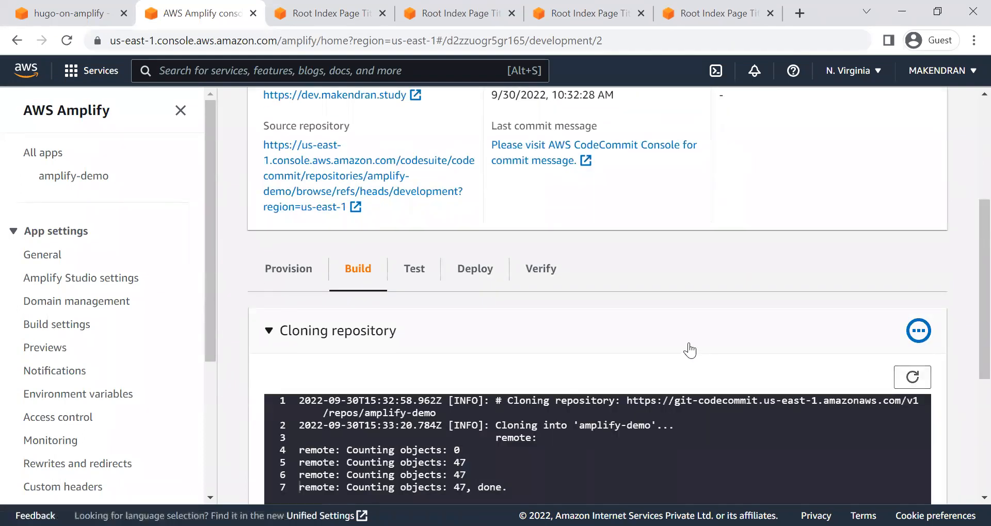
{"action": "scroll", "coordinate": [688, 347], "scroll_direction": "down", "scroll_amount": 3}
{"action": "scroll", "coordinate": [690, 343], "scroll_direction": "up", "scroll_amount": 4}
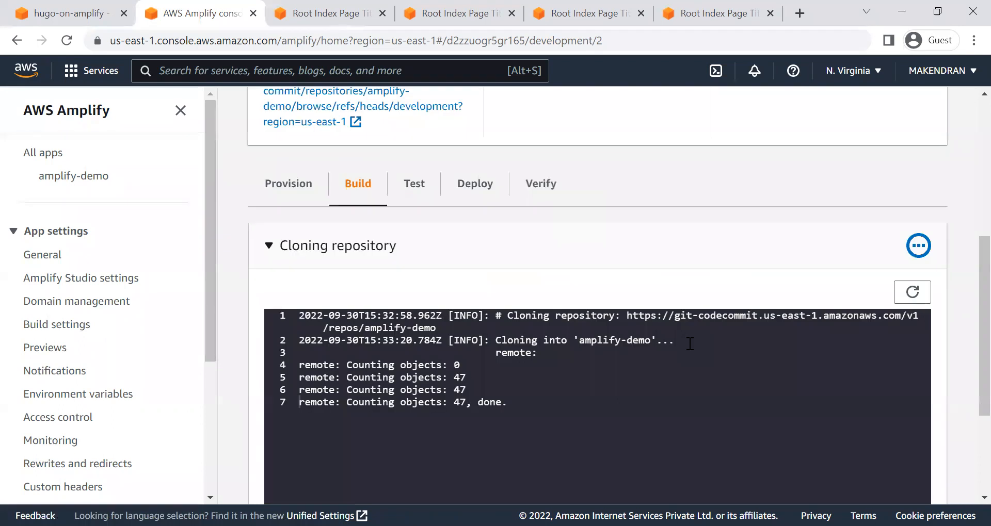
{"action": "scroll", "coordinate": [690, 343], "scroll_direction": "down", "scroll_amount": 2}
{"action": "scroll", "coordinate": [690, 344], "scroll_direction": "up", "scroll_amount": 6}
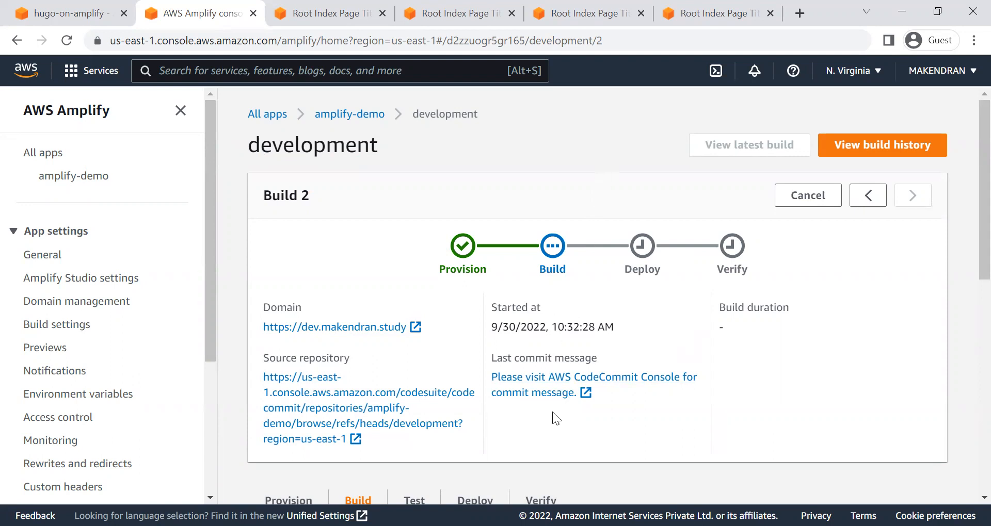
{"action": "scroll", "coordinate": [552, 412], "scroll_direction": "down", "scroll_amount": 3}
{"action": "scroll", "coordinate": [554, 419], "scroll_direction": "down", "scroll_amount": 4}
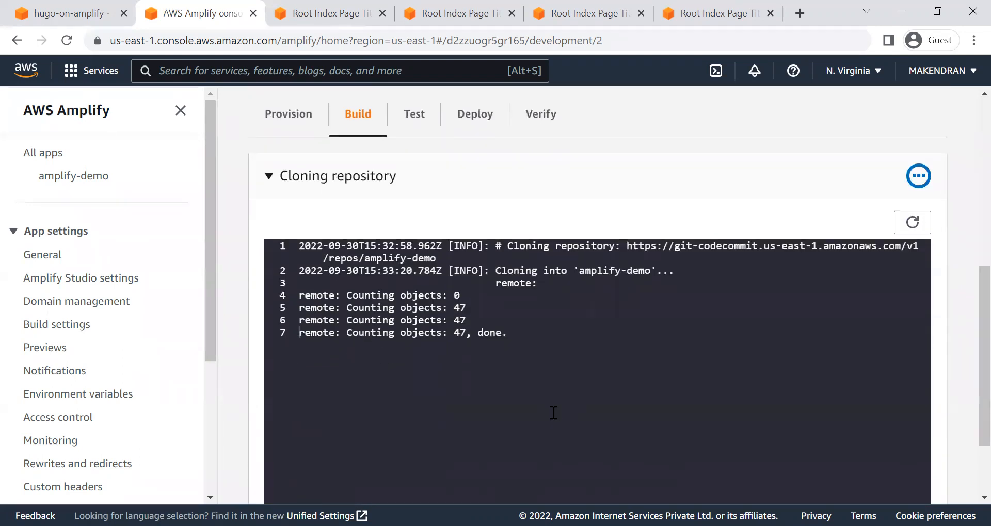
{"action": "scroll", "coordinate": [553, 419], "scroll_direction": "up", "scroll_amount": 6}
{"action": "scroll", "coordinate": [877, 392], "scroll_direction": "down", "scroll_amount": 4}
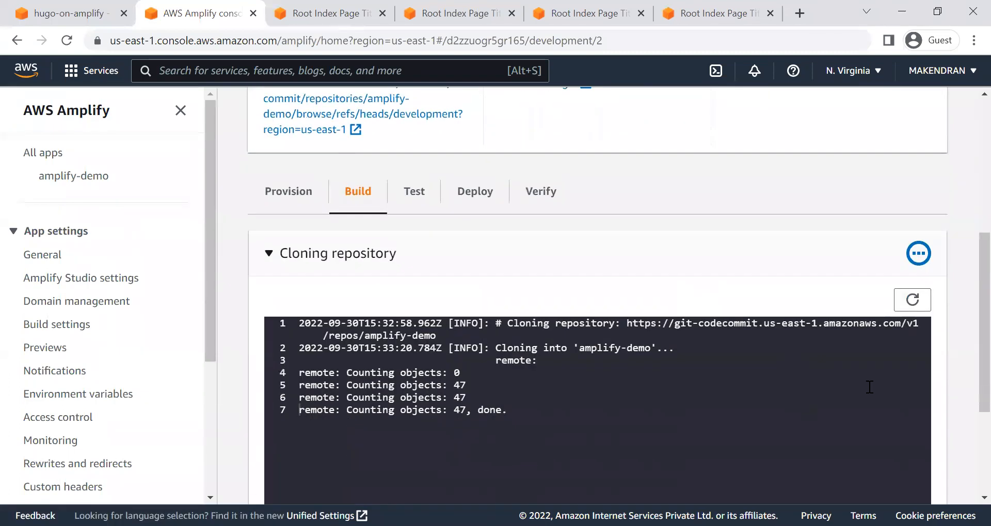
{"action": "left_click", "coordinate": [912, 301]}
{"action": "scroll", "coordinate": [638, 396], "scroll_direction": "down", "scroll_amount": 3}
{"action": "scroll", "coordinate": [637, 395], "scroll_direction": "up", "scroll_amount": 8}
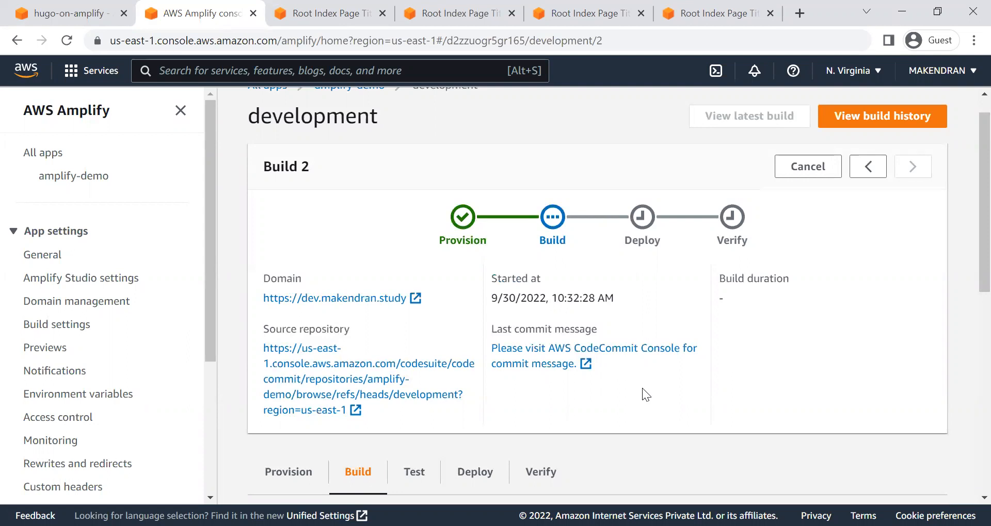
Step: Close all four open Hugo site preview pages and return to the development build in the Amplify console
{"action": "left_click", "coordinate": [463, 14]}
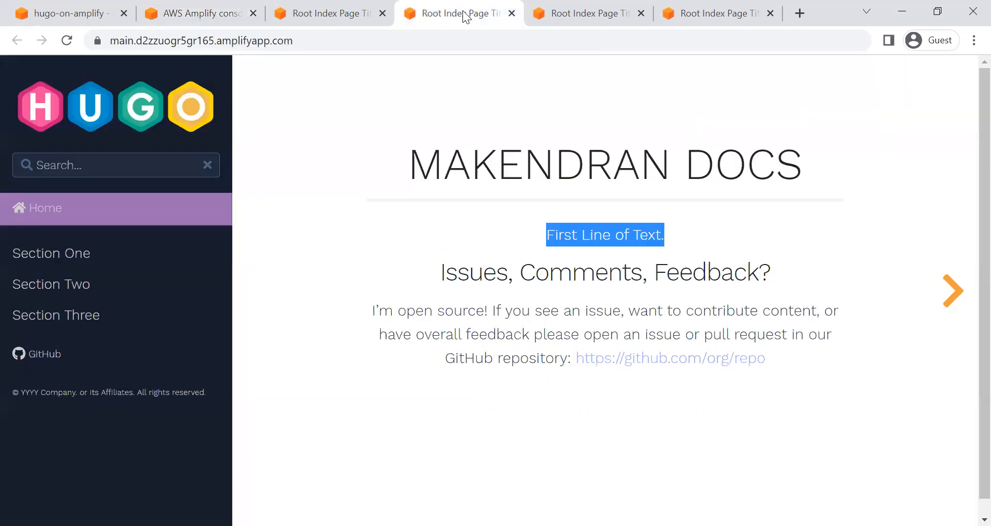
{"action": "left_click", "coordinate": [512, 14]}
{"action": "left_click", "coordinate": [349, 17]}
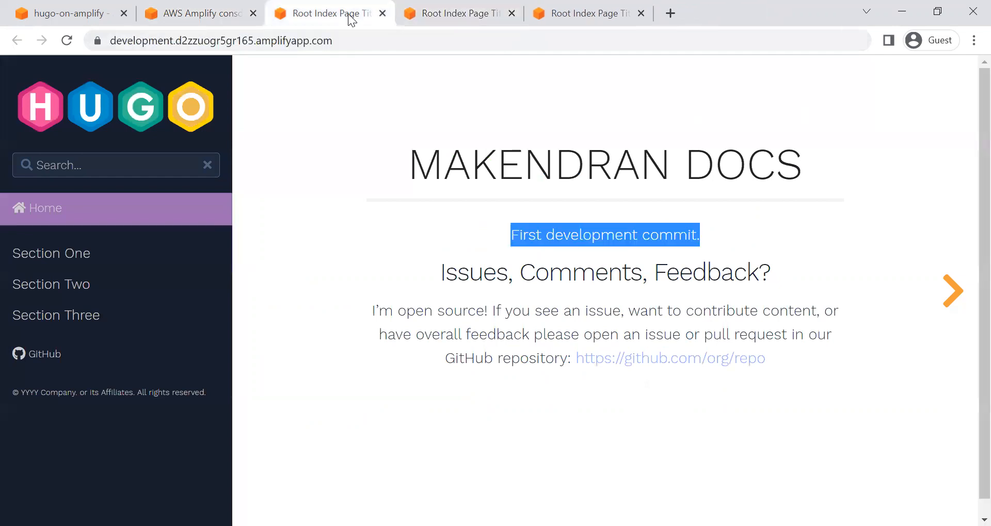
{"action": "left_click", "coordinate": [382, 16]}
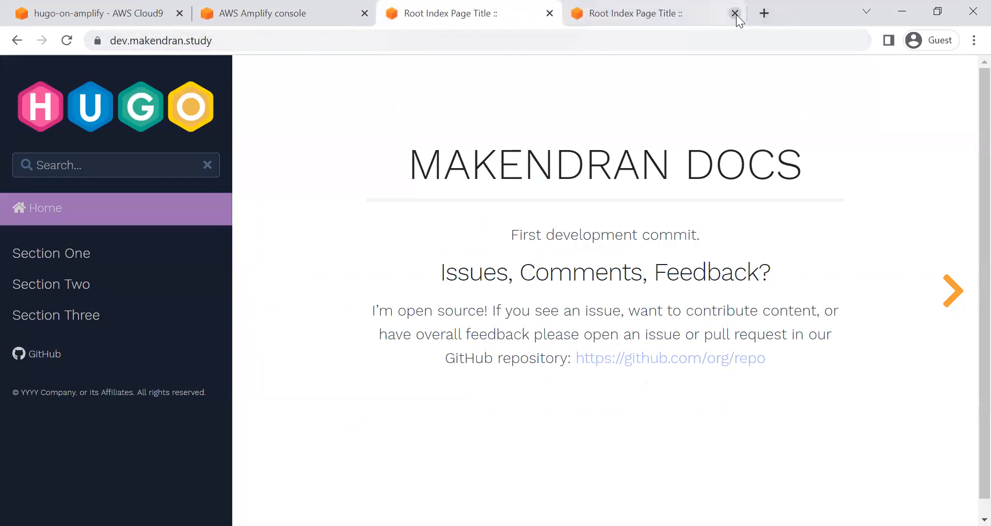
{"action": "left_click", "coordinate": [734, 13]}
{"action": "left_click", "coordinate": [550, 14]}
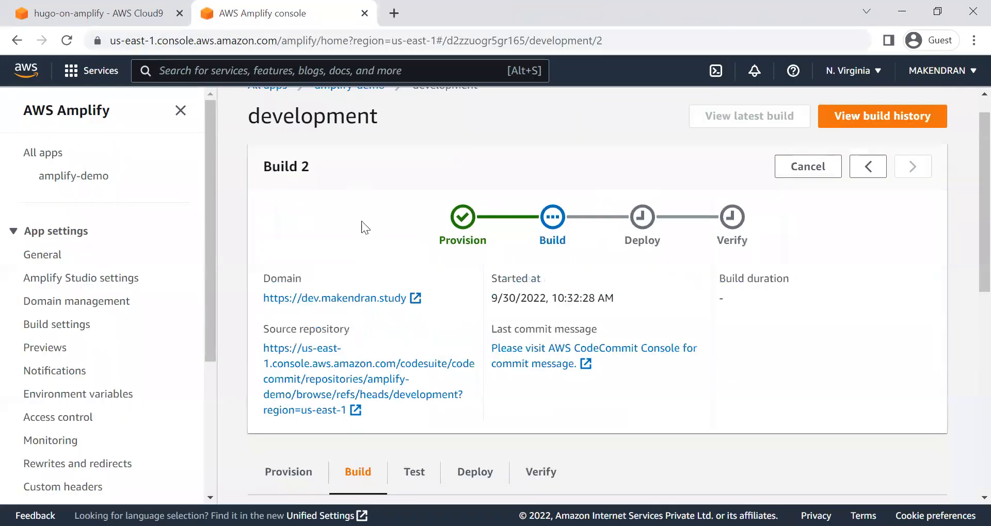
Step: Examine the cloning, backend and frontend sections of the development build log and the overall stage progress
{"action": "scroll", "coordinate": [820, 345], "scroll_direction": "down", "scroll_amount": 3}
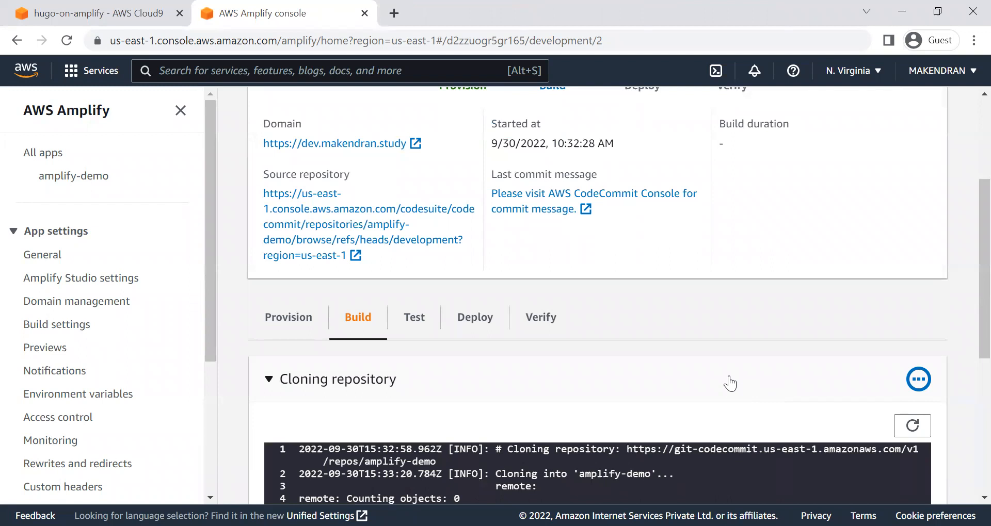
{"action": "scroll", "coordinate": [730, 382], "scroll_direction": "down", "scroll_amount": 4}
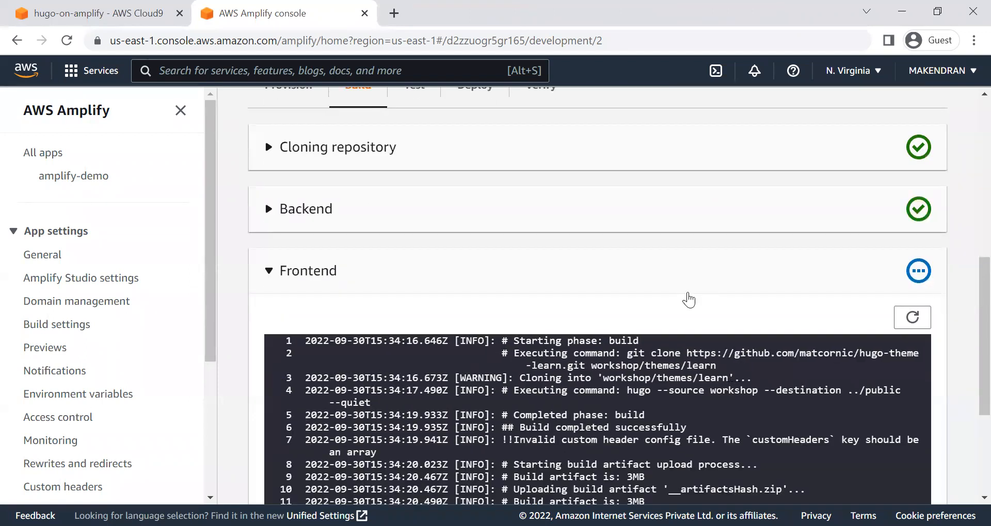
{"action": "scroll", "coordinate": [688, 299], "scroll_direction": "up", "scroll_amount": 8}
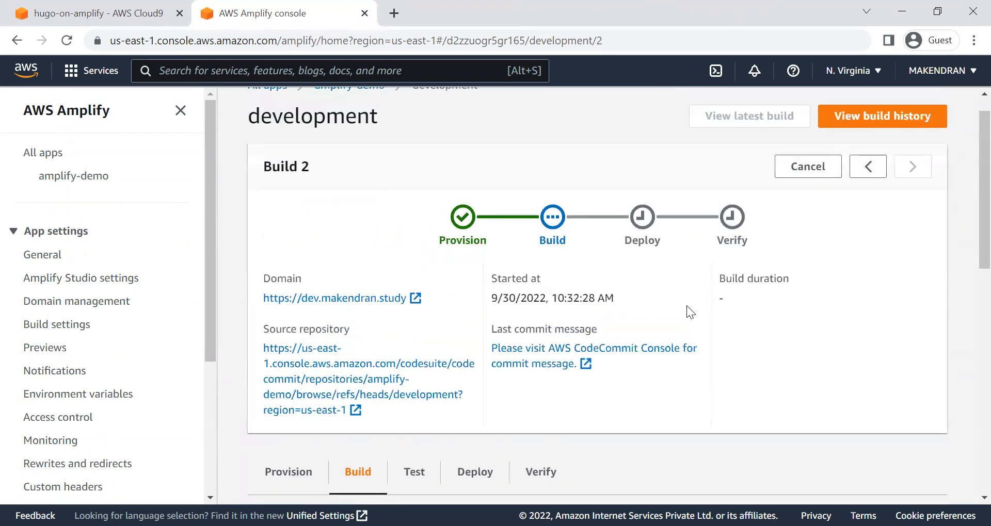
{"action": "scroll", "coordinate": [705, 371], "scroll_direction": "down", "scroll_amount": 4}
{"action": "scroll", "coordinate": [679, 365], "scroll_direction": "down", "scroll_amount": 4}
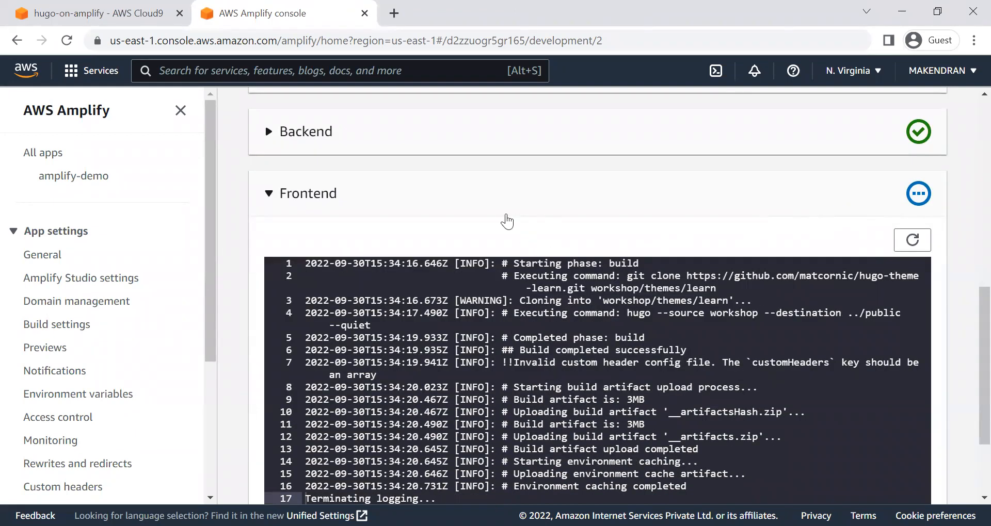
{"action": "scroll", "coordinate": [582, 458], "scroll_direction": "down", "scroll_amount": 3}
{"action": "scroll", "coordinate": [583, 468], "scroll_direction": "up", "scroll_amount": 8}
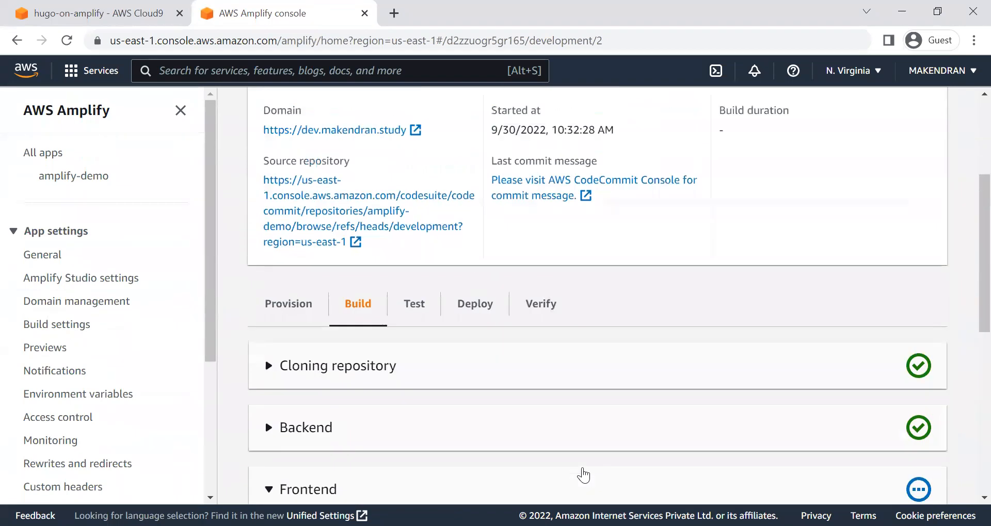
{"action": "scroll", "coordinate": [824, 403], "scroll_direction": "down", "scroll_amount": 3}
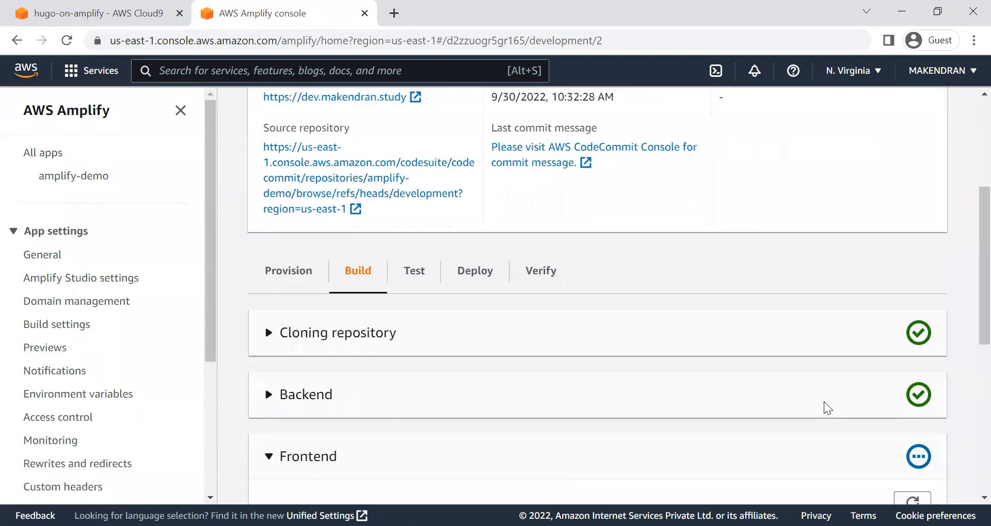
{"action": "scroll", "coordinate": [911, 444], "scroll_direction": "down", "scroll_amount": 1}
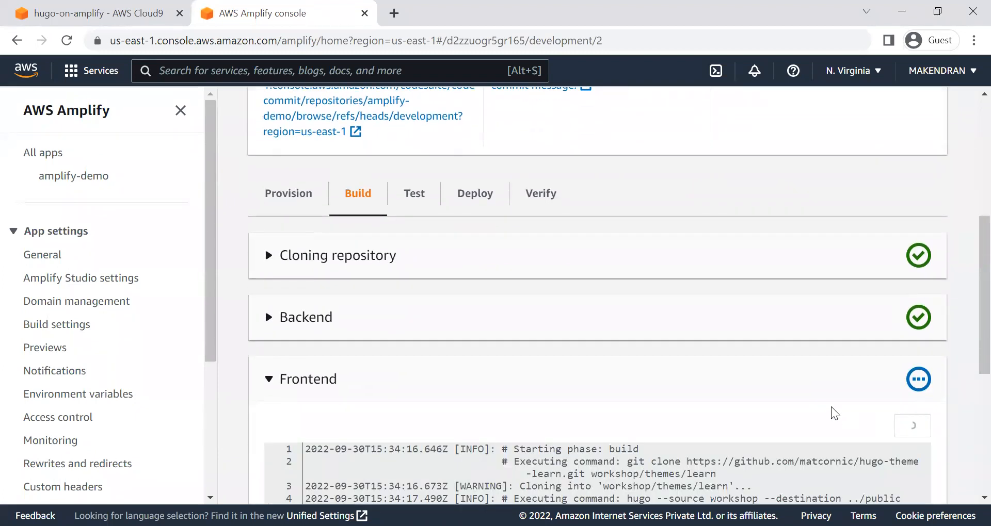
{"action": "scroll", "coordinate": [757, 373], "scroll_direction": "up", "scroll_amount": 6}
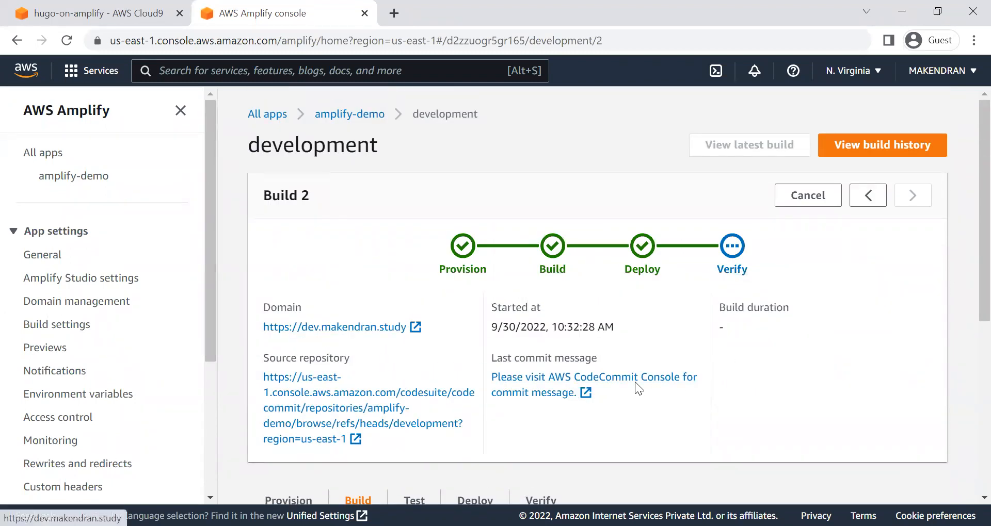
Step: Show the Verify stage of Build 2 and open the development branch's dev subdomain site
{"action": "scroll", "coordinate": [639, 387], "scroll_direction": "down", "scroll_amount": 3}
{"action": "left_click", "coordinate": [543, 350]}
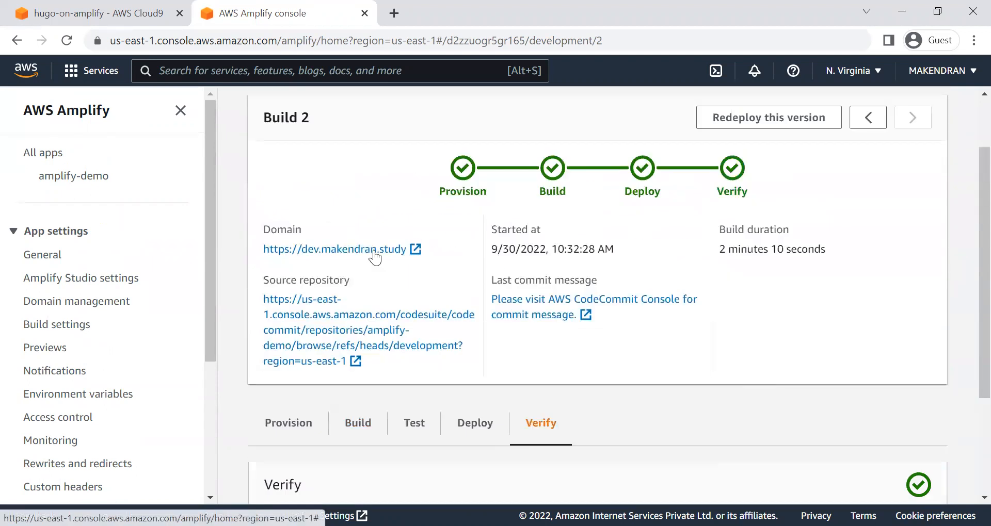
{"action": "left_click", "coordinate": [413, 249]}
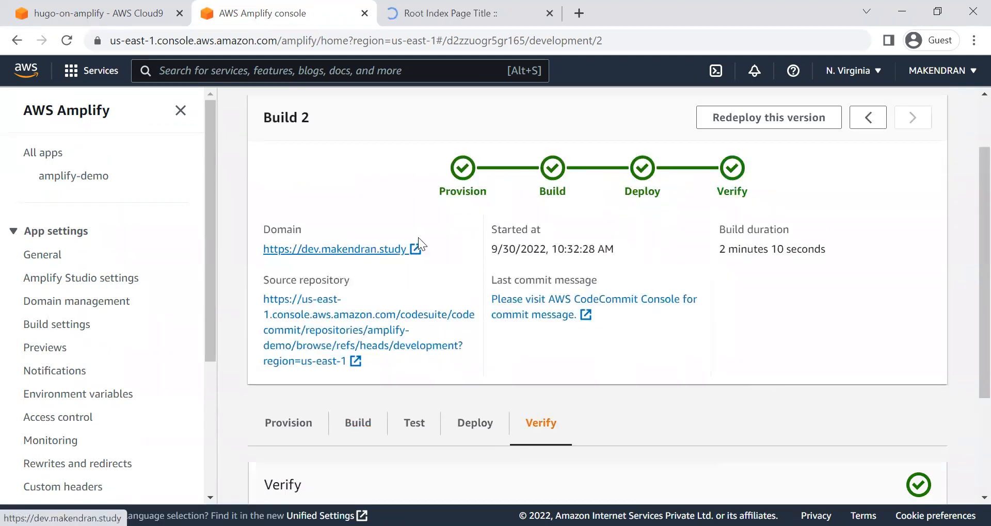
{"action": "left_click", "coordinate": [455, 10]}
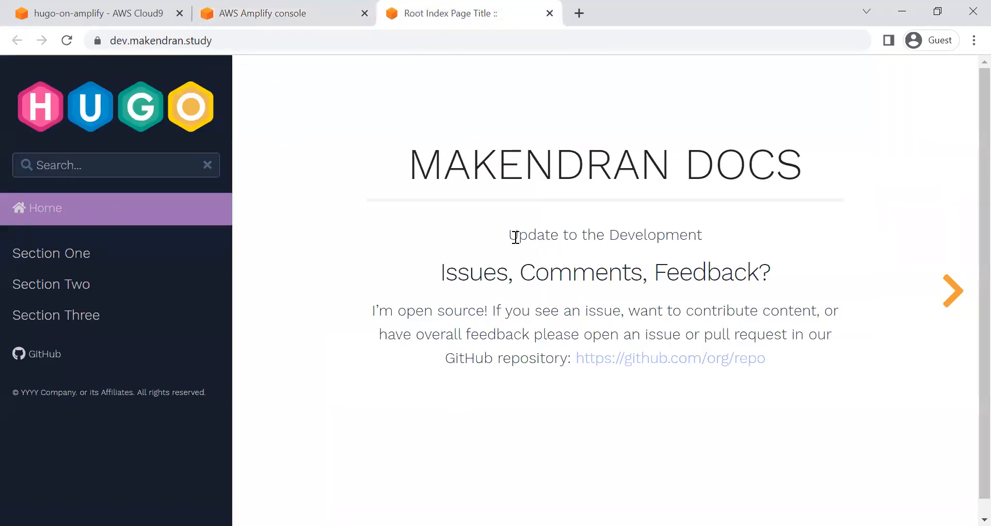
Step: Review the intro line and the address of the freshly opened dev subdomain page
{"action": "left_click_drag", "start_coordinate": [517, 237], "coordinate": [769, 230]}
{"action": "left_click", "coordinate": [379, 412]}
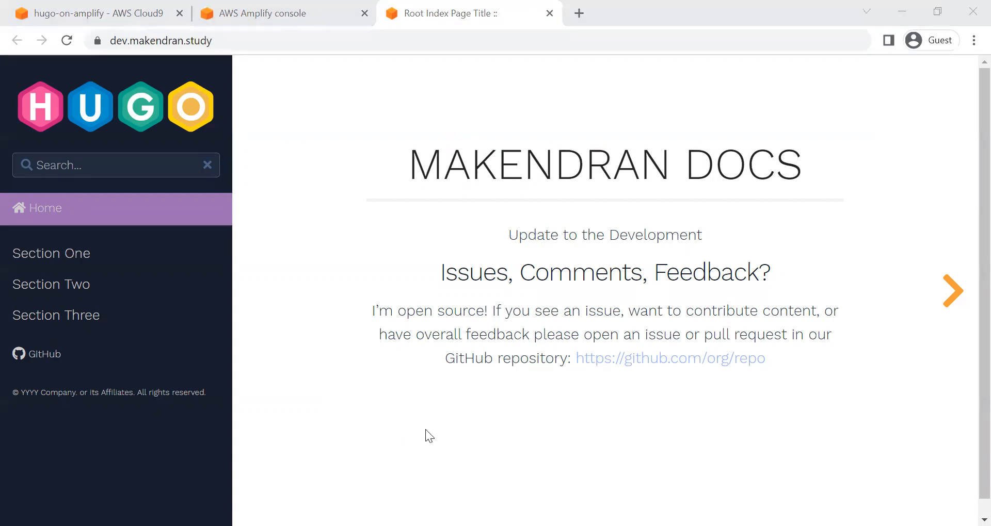
{"action": "left_click", "coordinate": [241, 40]}
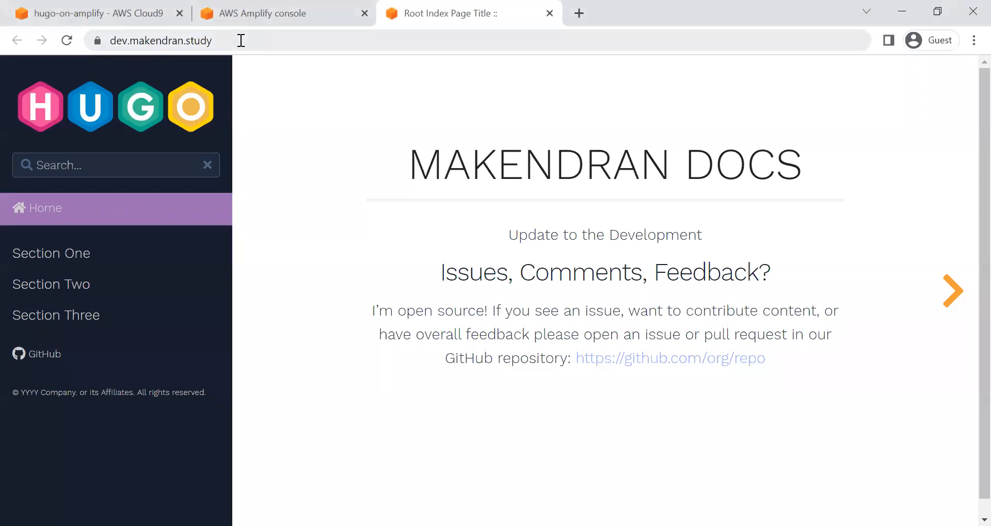
{"action": "left_click_drag", "start_coordinate": [267, 41], "coordinate": [96, 40]}
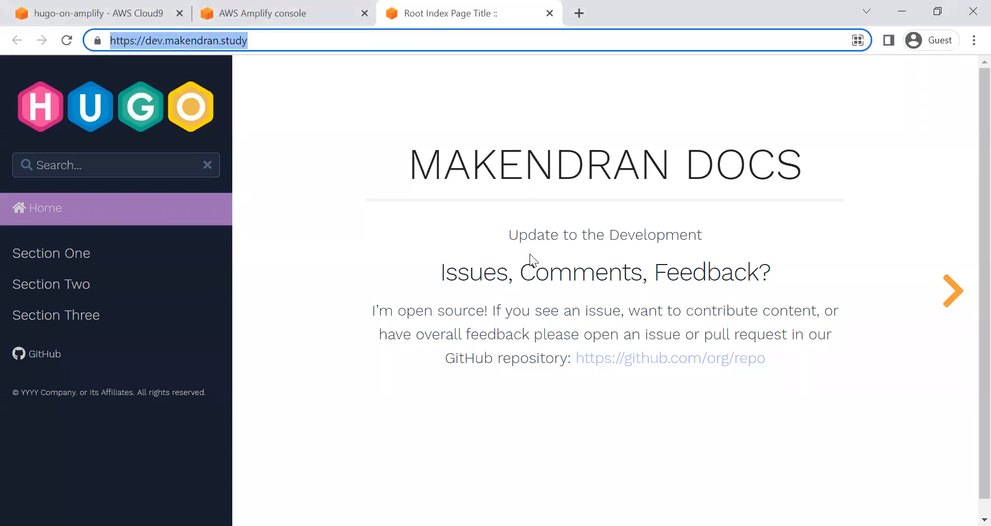
{"action": "triple_click", "coordinate": [599, 239]}
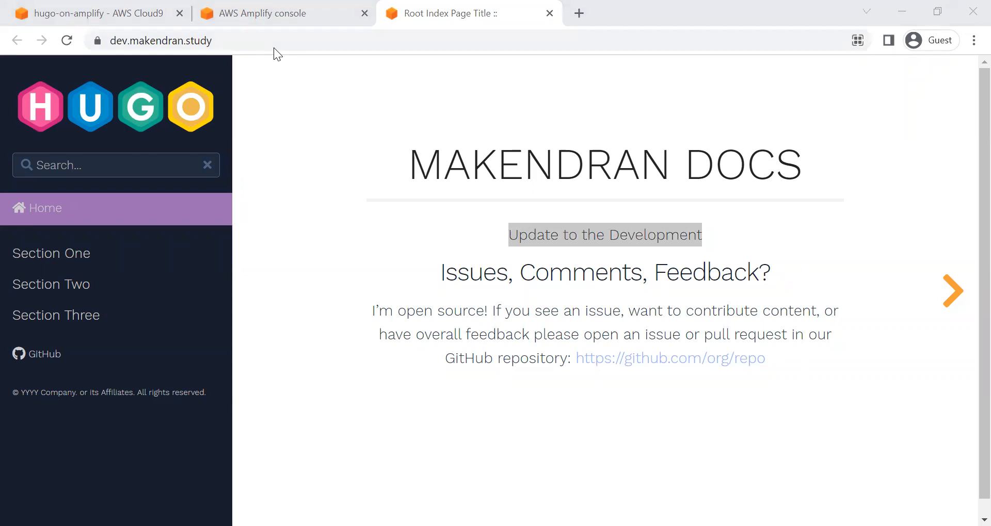
Step: Return to the Amplify console and open the amplify-demo app's access control settings for editing
{"action": "left_click", "coordinate": [259, 15]}
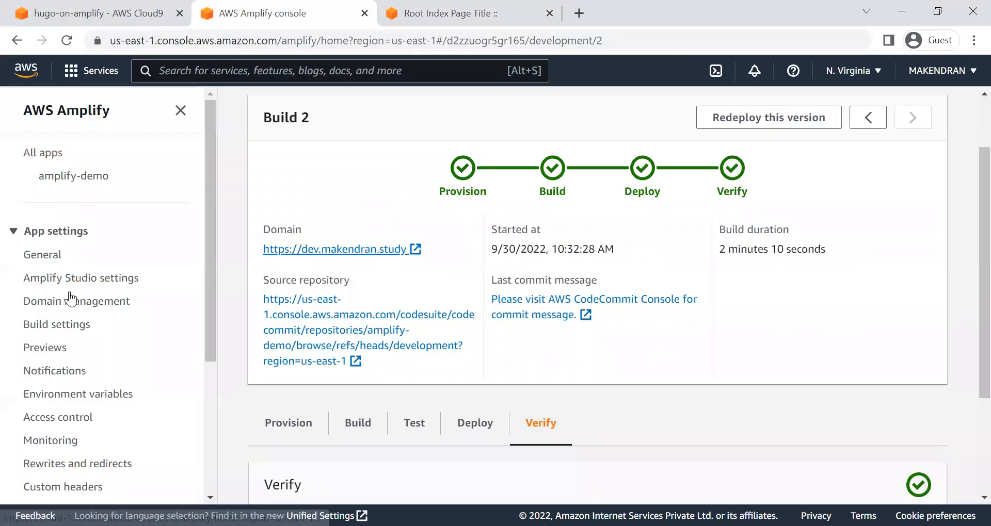
{"action": "scroll", "coordinate": [82, 392], "scroll_direction": "down", "scroll_amount": 3}
{"action": "scroll", "coordinate": [81, 395], "scroll_direction": "up", "scroll_amount": 2}
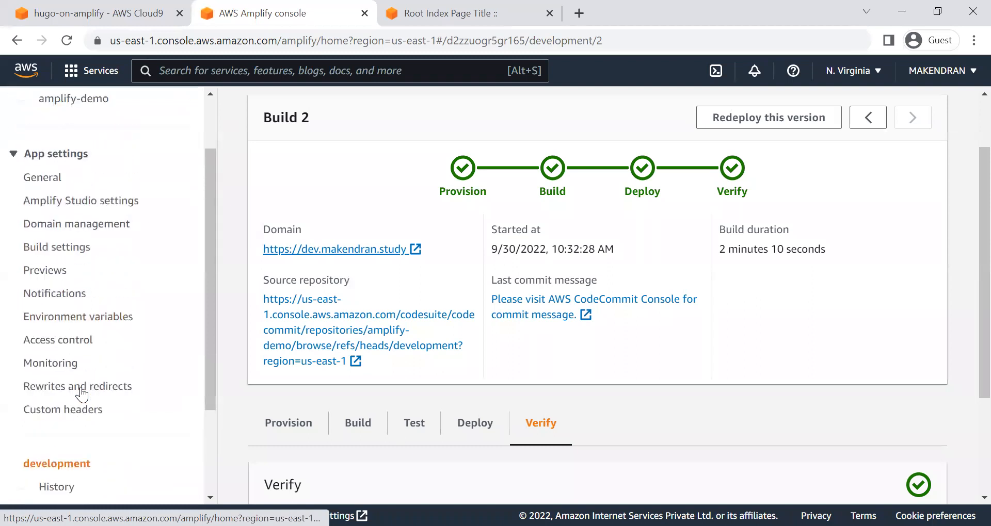
{"action": "left_click", "coordinate": [58, 342]}
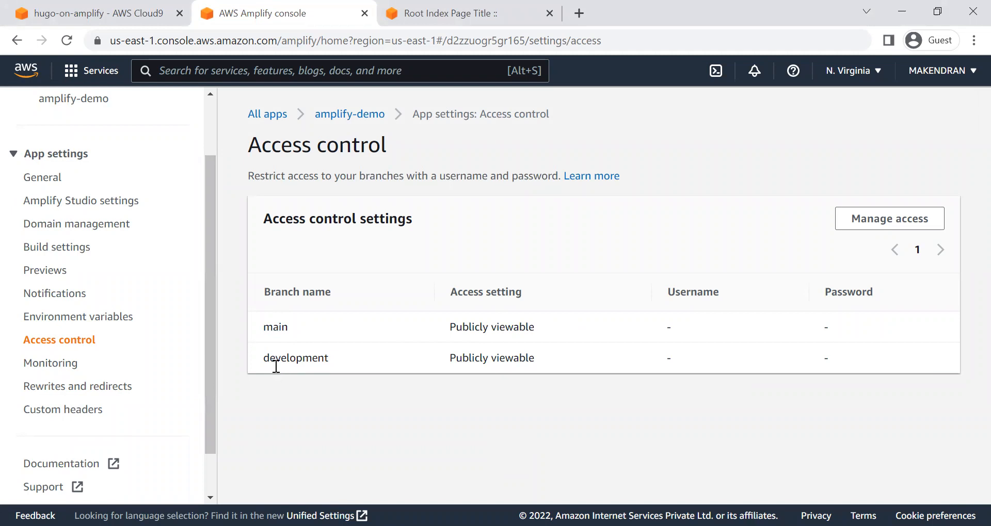
{"action": "left_click", "coordinate": [891, 221]}
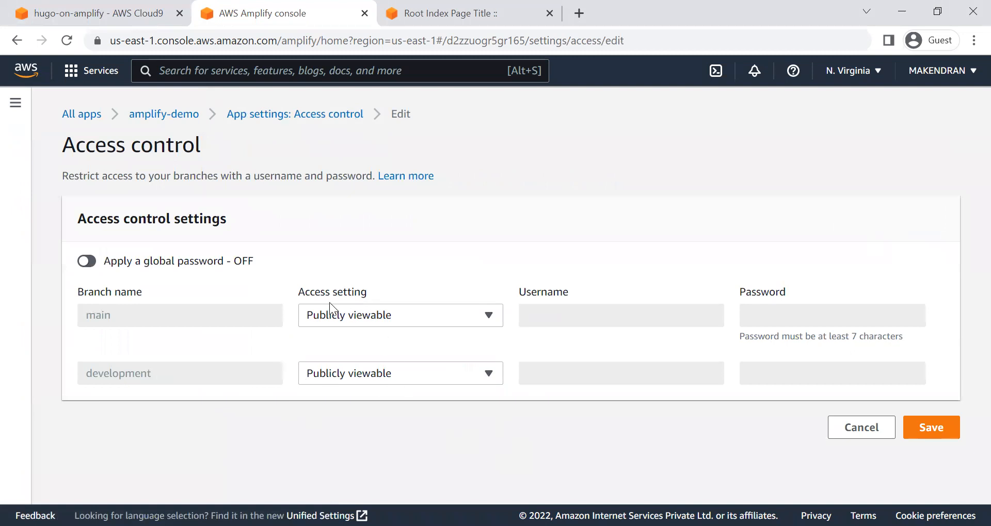
Step: Set the development branch's access to Restricted - password required with the username developer
{"action": "left_click", "coordinate": [381, 374]}
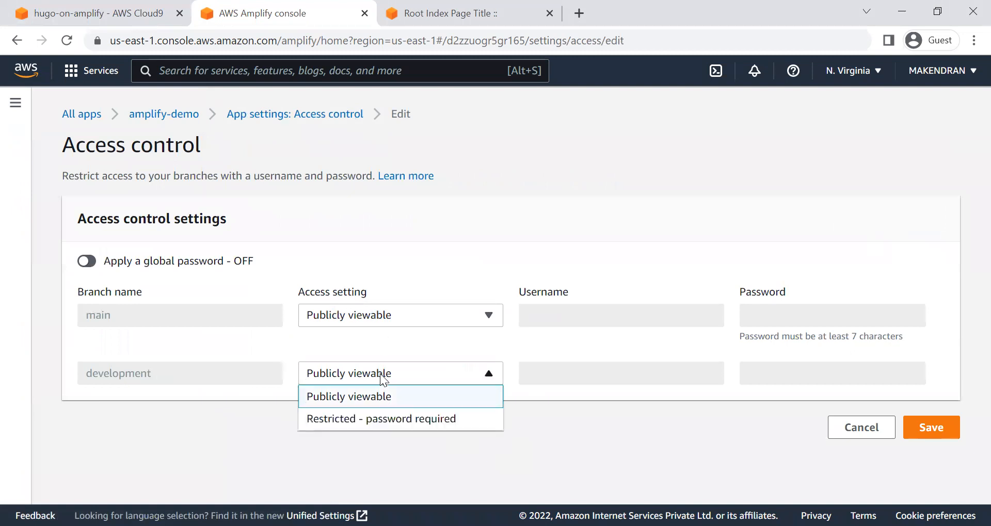
{"action": "left_click", "coordinate": [418, 419]}
{"action": "left_click", "coordinate": [582, 380]}
{"action": "key", "text": "alt+Tab"}
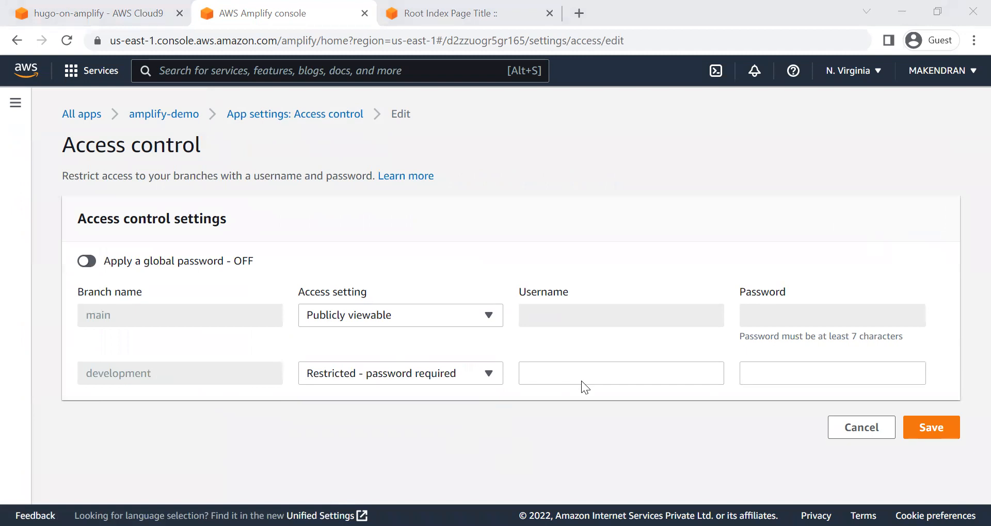
{"action": "left_click", "coordinate": [583, 380]}
{"action": "type", "text": "developer"}
{"action": "key", "text": "Tab"}
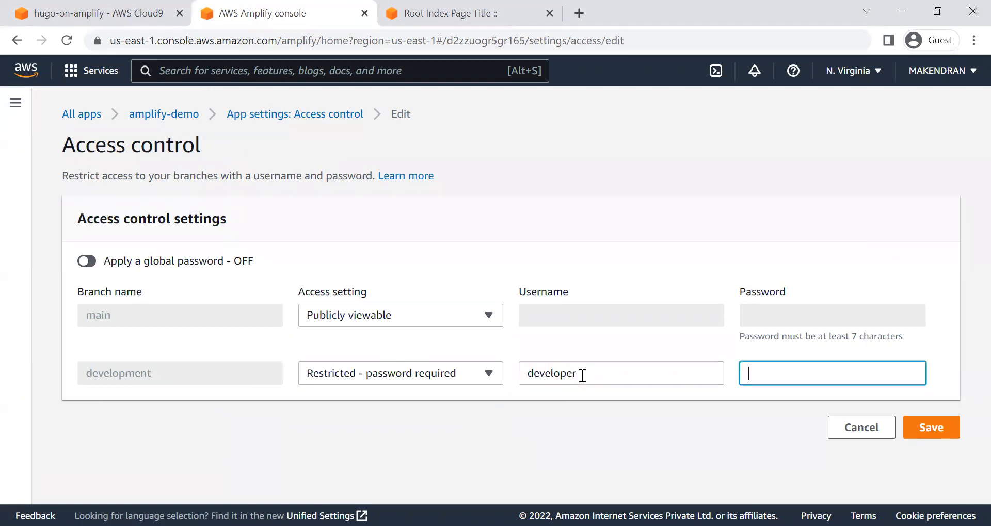
Step: Enter and confirm the access password for the development branch, and save the access control settings
{"action": "type", "text": "••••••••••"}
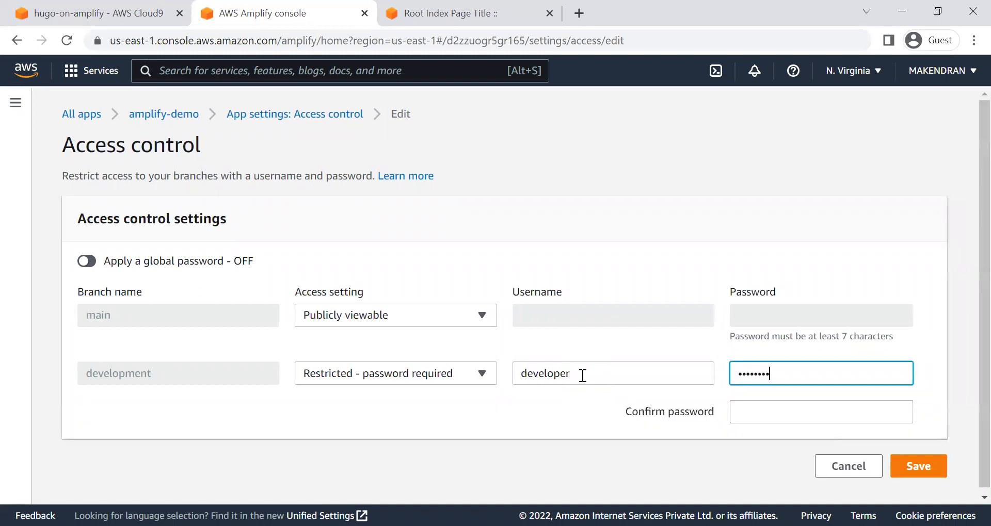
{"action": "type", "text": "•••••••"}
{"action": "left_click", "coordinate": [745, 414]}
{"action": "type", "text": "•••"}
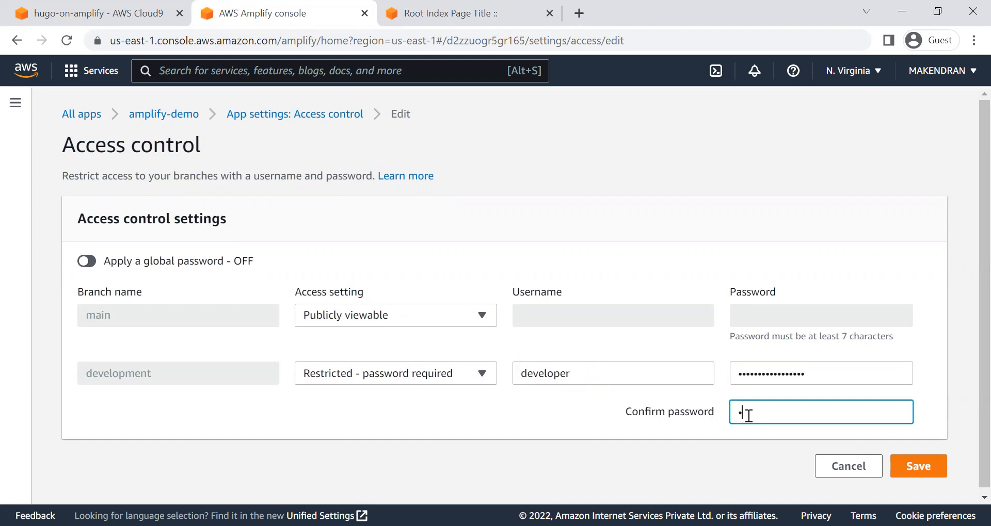
{"action": "type", "text": "••••••••••••••"}
{"action": "left_click", "coordinate": [922, 471]}
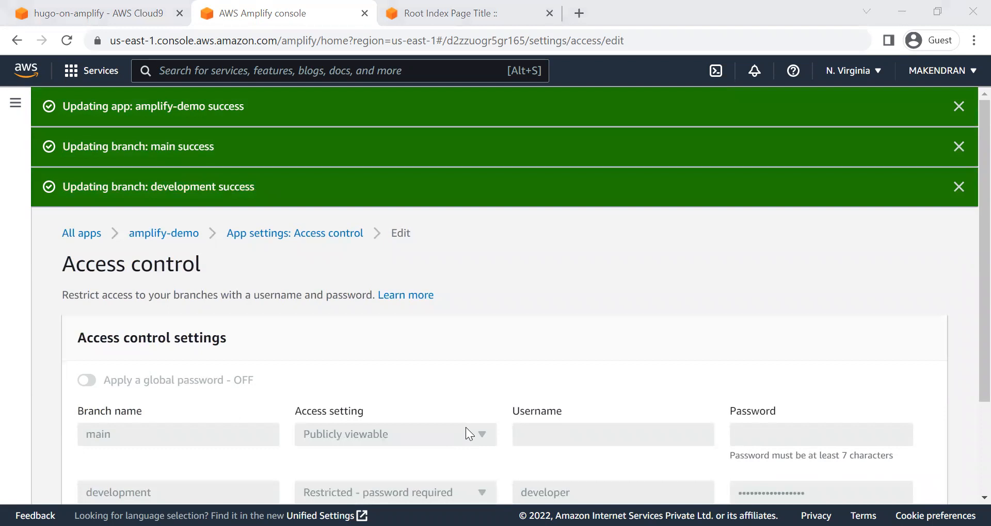
Step: Copy the dev subdomain site's address, close that page, and reload the address in a new browser tab
{"action": "left_click", "coordinate": [456, 16]}
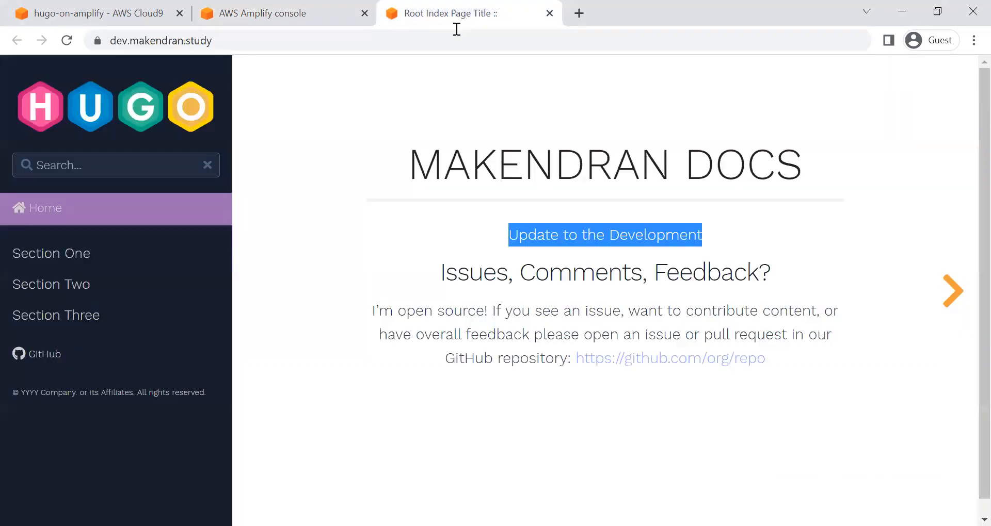
{"action": "double_click", "coordinate": [236, 44]}
{"action": "left_click", "coordinate": [237, 44]}
{"action": "key", "text": "ctrl+c"}
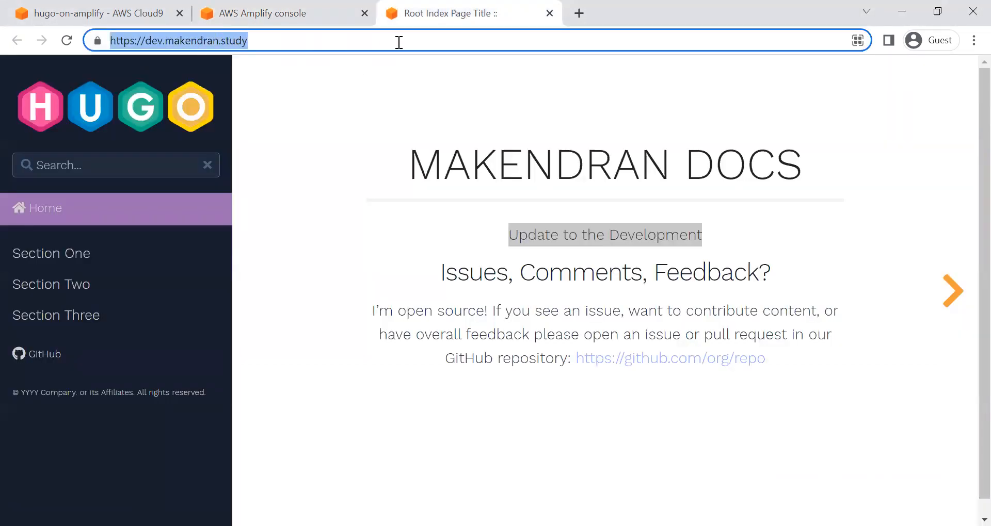
{"action": "left_click", "coordinate": [549, 14]}
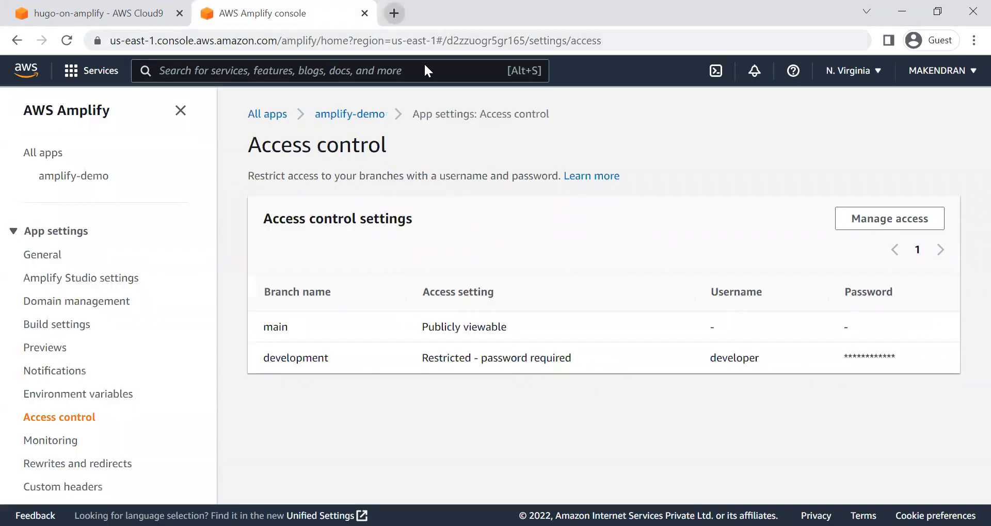
{"action": "key", "text": "ctrl+t"}
{"action": "key", "text": "ctrl+v"}
{"action": "key", "text": "Return"}
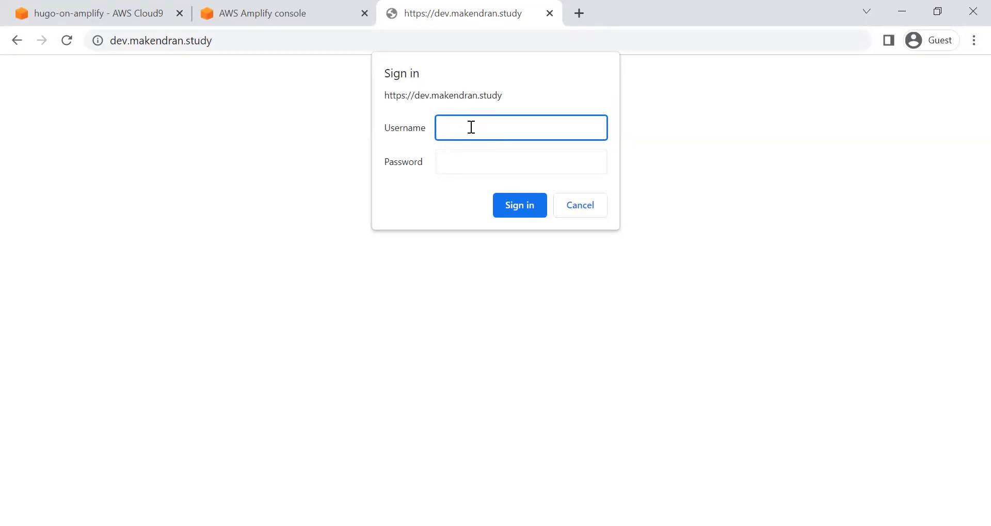
Step: Sign in to the restricted dev subdomain site with the username developer and the branch's access password
{"action": "type", "text": "developer"}
{"action": "key", "text": "Tab"}
{"action": "type", "text": "•••••••••••"}
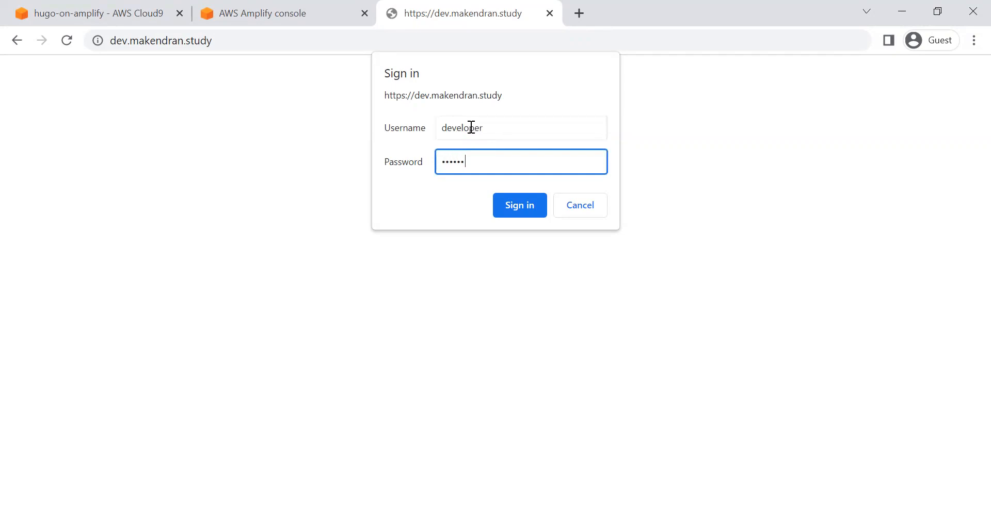
{"action": "type", "text": "••••"}
{"action": "key", "text": "Return"}
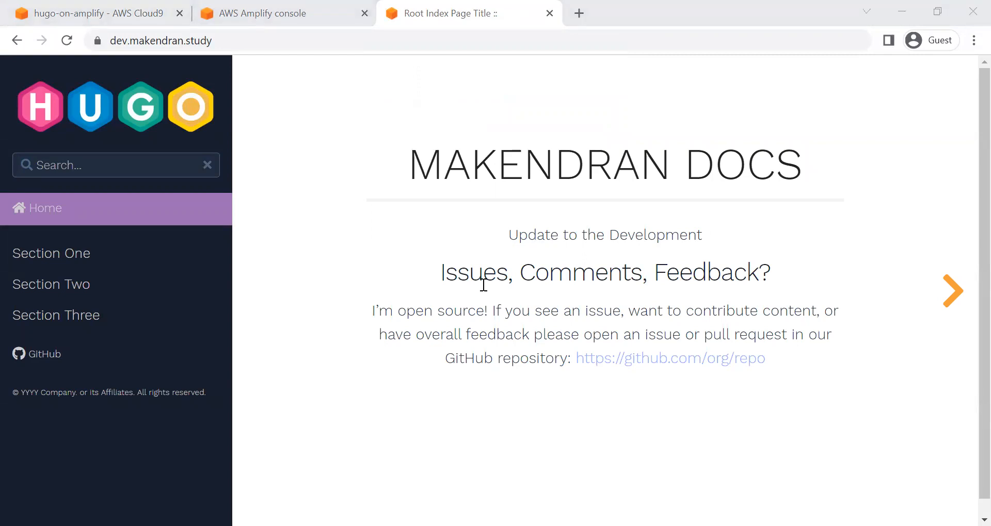
{"action": "left_click", "coordinate": [482, 285]}
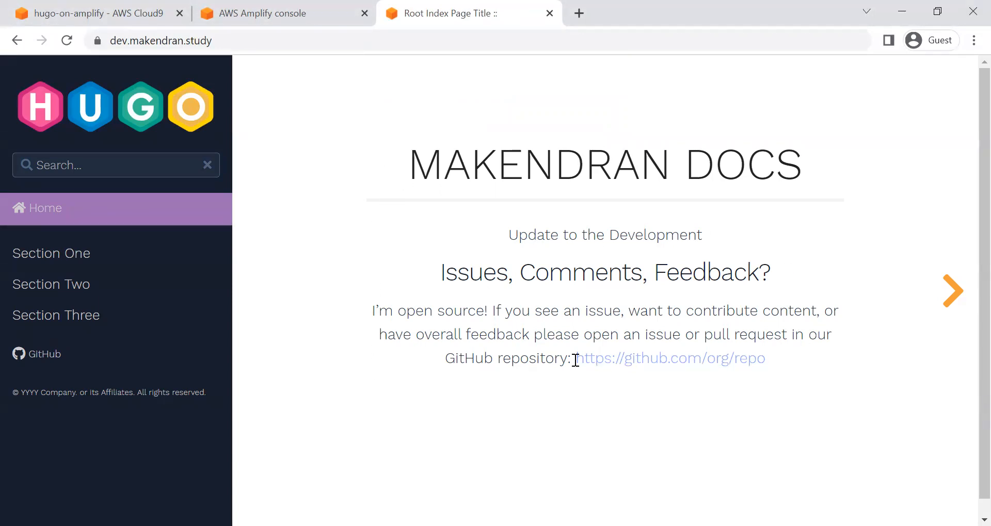
{"action": "key", "text": "alt+Tab"}
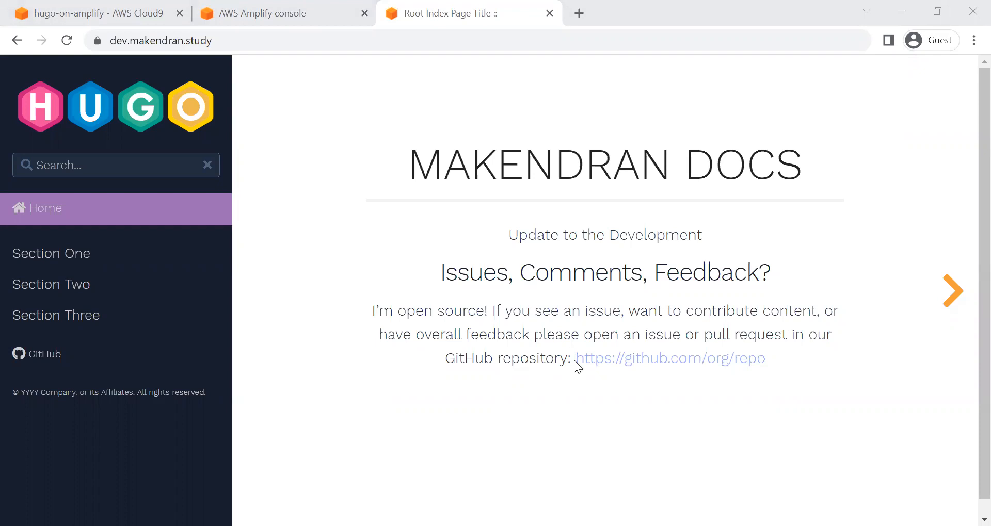
Step: Return to the Amplify console and delete the amplify-demo app, confirming with the word delete
{"action": "key", "text": "ctrl+shift+Tab"}
{"action": "left_click", "coordinate": [59, 172]}
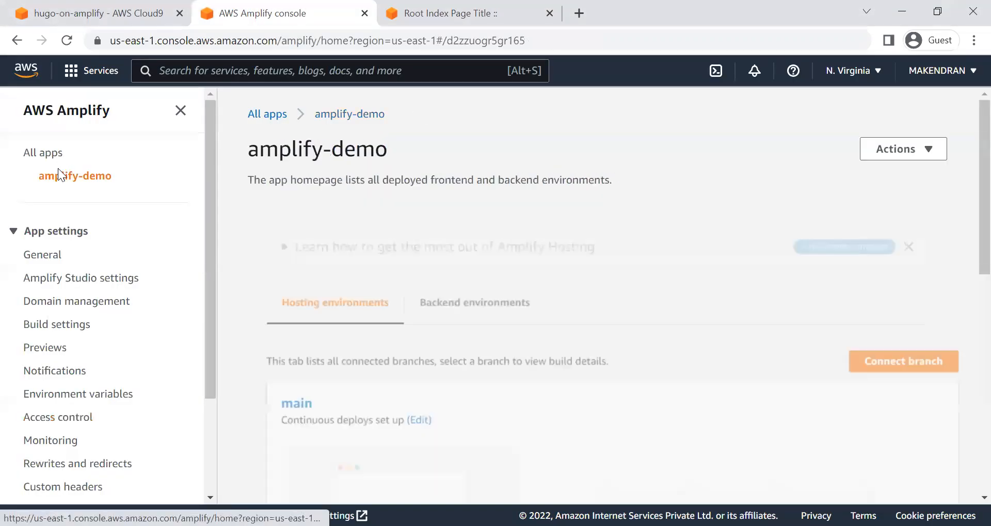
{"action": "left_click", "coordinate": [913, 151]}
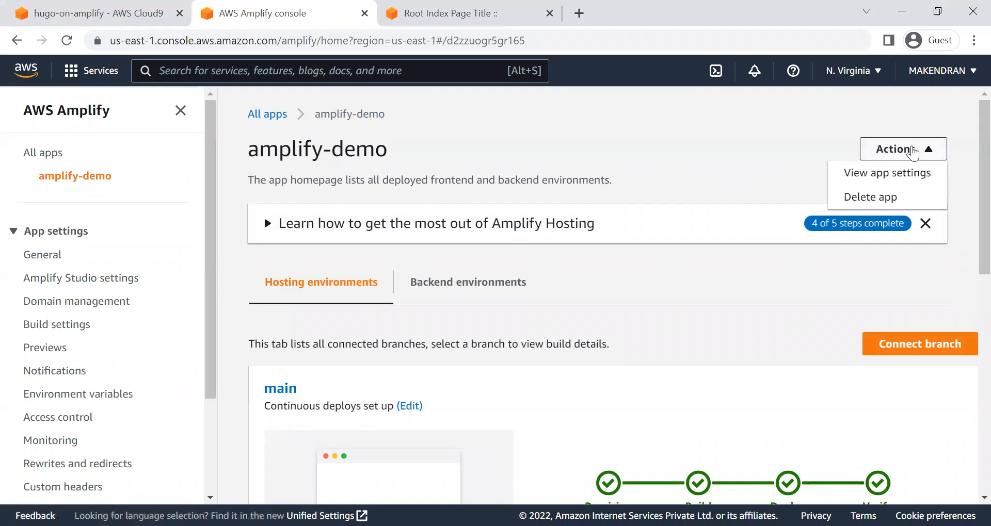
{"action": "left_click", "coordinate": [887, 197]}
{"action": "left_click", "coordinate": [365, 309]}
{"action": "type", "text": "delete"}
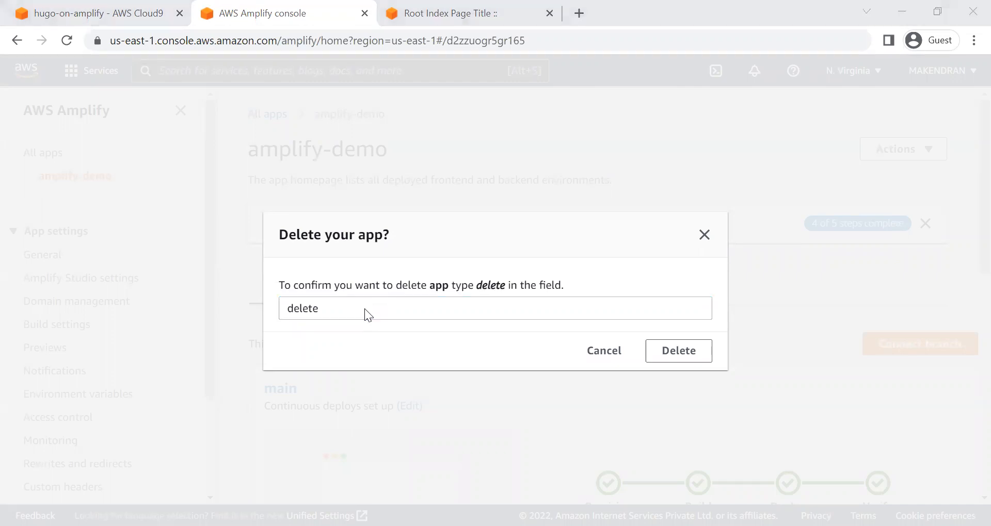
{"action": "left_click", "coordinate": [689, 349]}
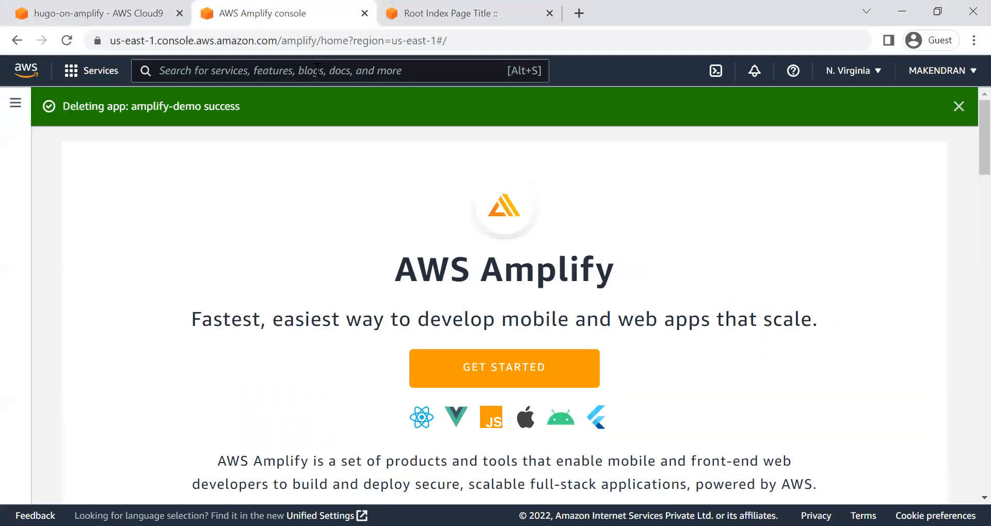
Step: Find the CodeCommit service and delete the amplify-demo repository, confirming with the word delete
{"action": "left_click", "coordinate": [317, 69]}
{"action": "type", "text": "code"}
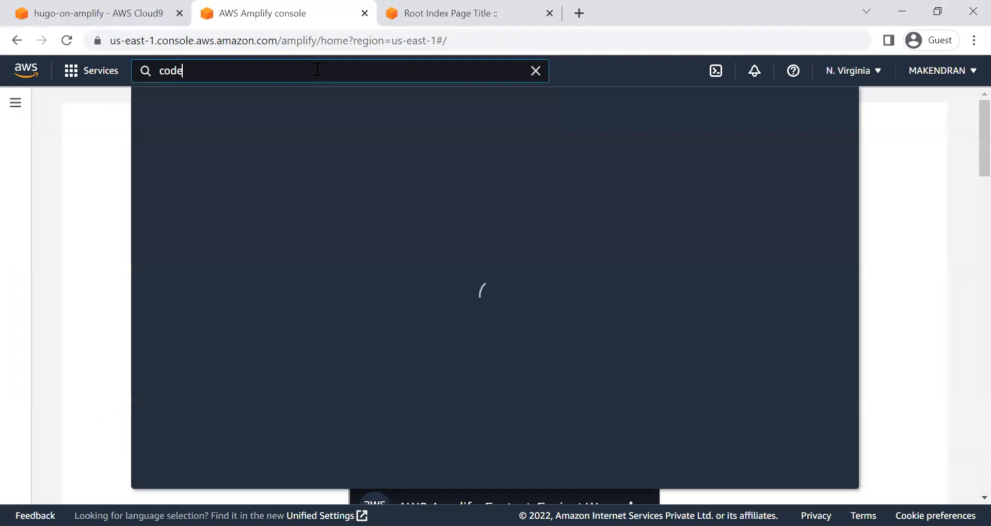
{"action": "left_click", "coordinate": [421, 189]}
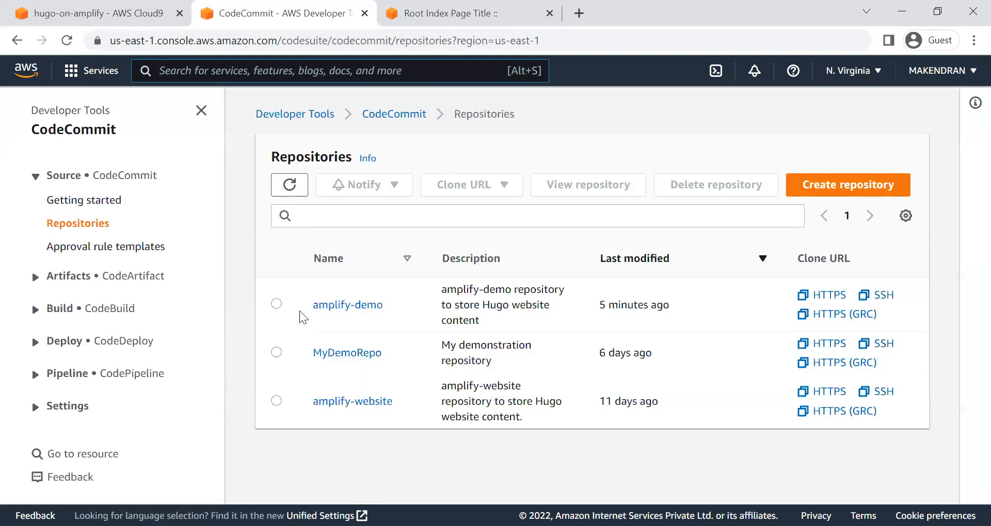
{"action": "left_click", "coordinate": [277, 305]}
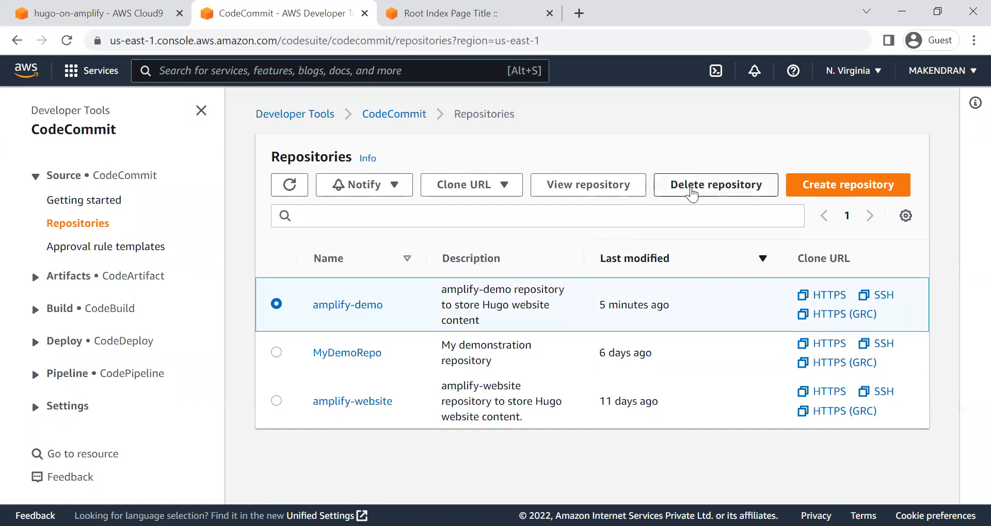
{"action": "left_click", "coordinate": [691, 195]}
{"action": "left_click", "coordinate": [424, 393]}
{"action": "type", "text": "delete"}
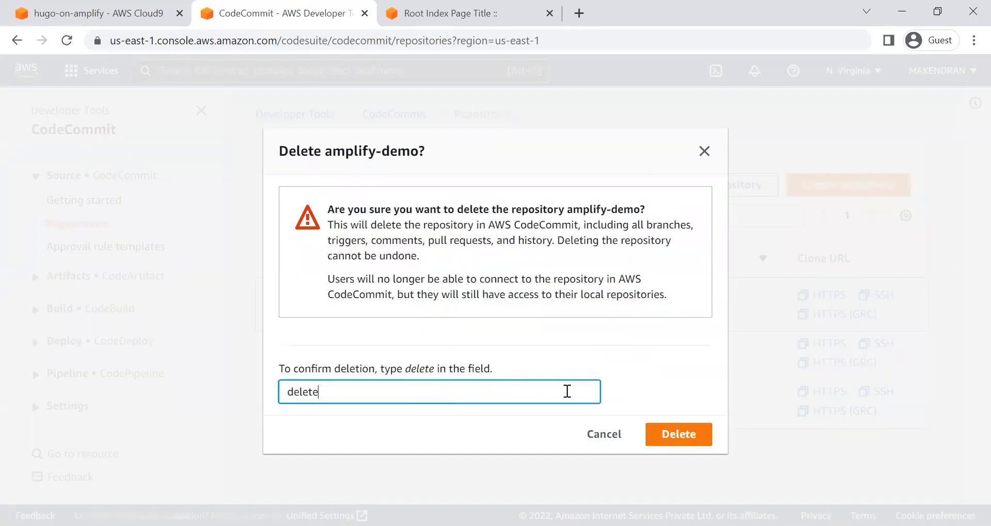
{"action": "left_click", "coordinate": [671, 435]}
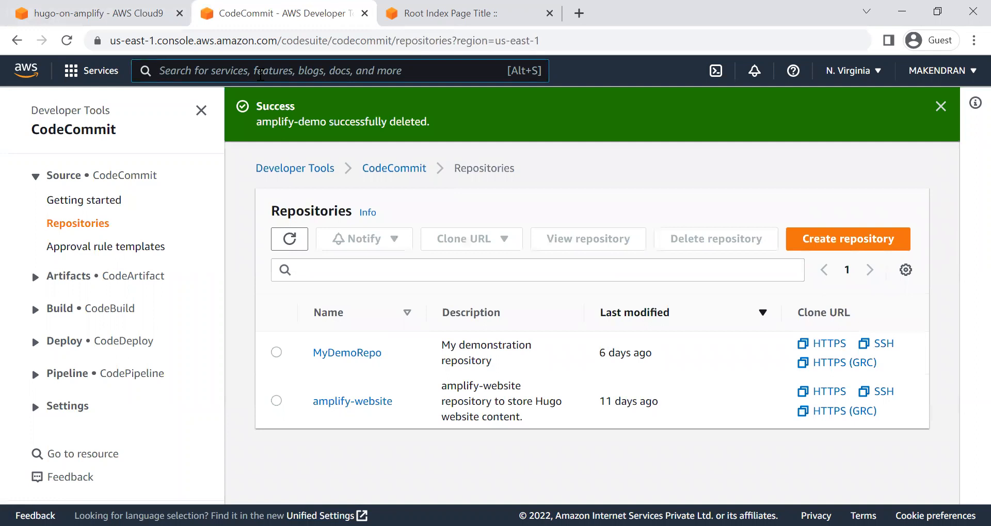
Step: Find the Cloud9 service, delete the hugo-on-amplify environment by confirming with Delete, and dismiss the root account login notice
{"action": "type", "text": "cloud9"}
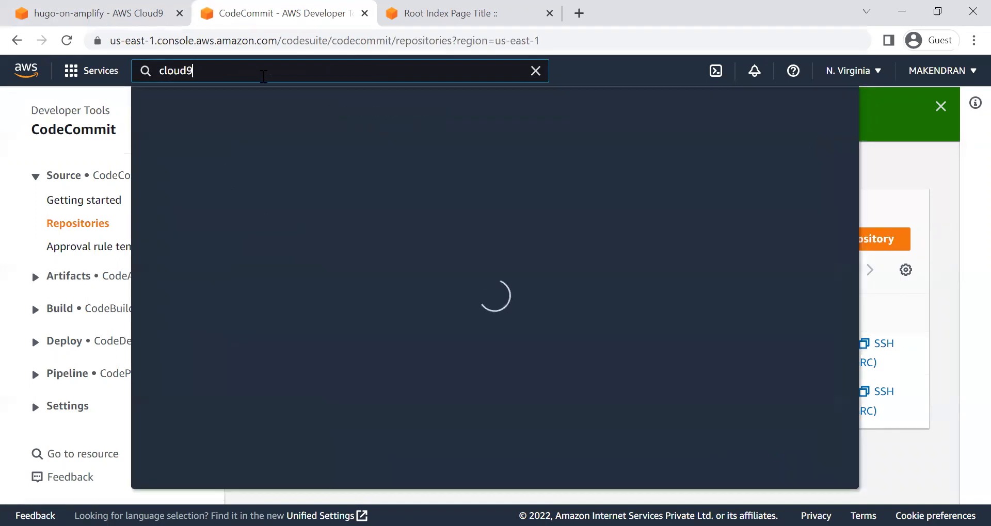
{"action": "left_click", "coordinate": [400, 192]}
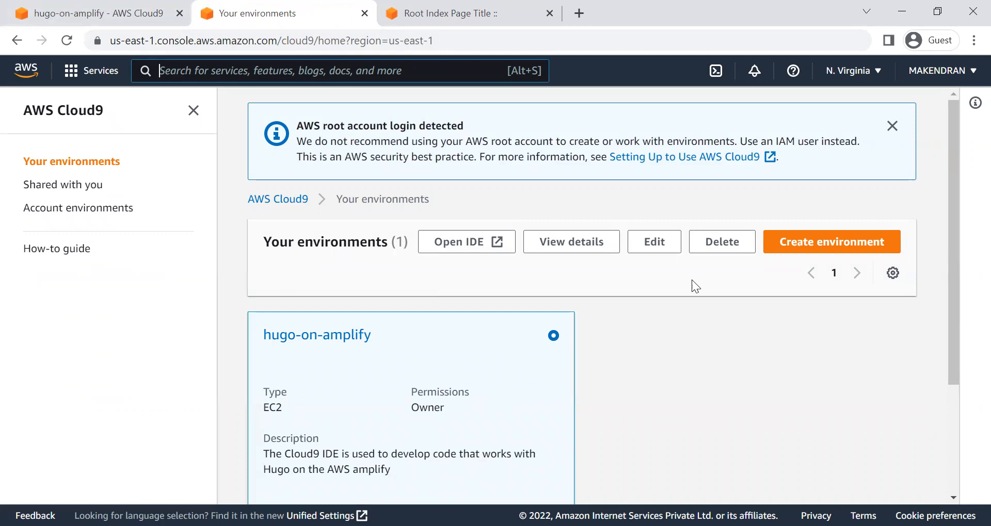
{"action": "left_click", "coordinate": [725, 242]}
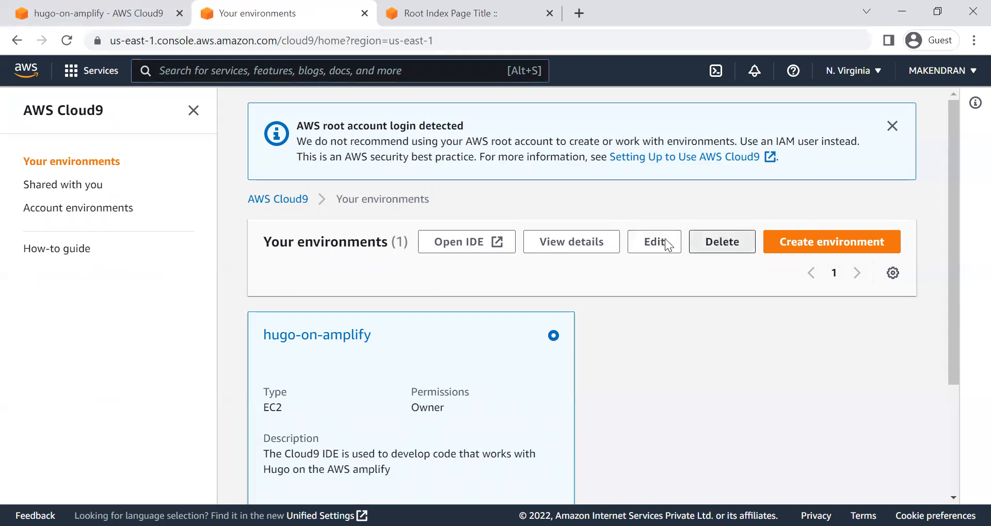
{"action": "left_click", "coordinate": [340, 359]}
{"action": "type", "text": "Delete"}
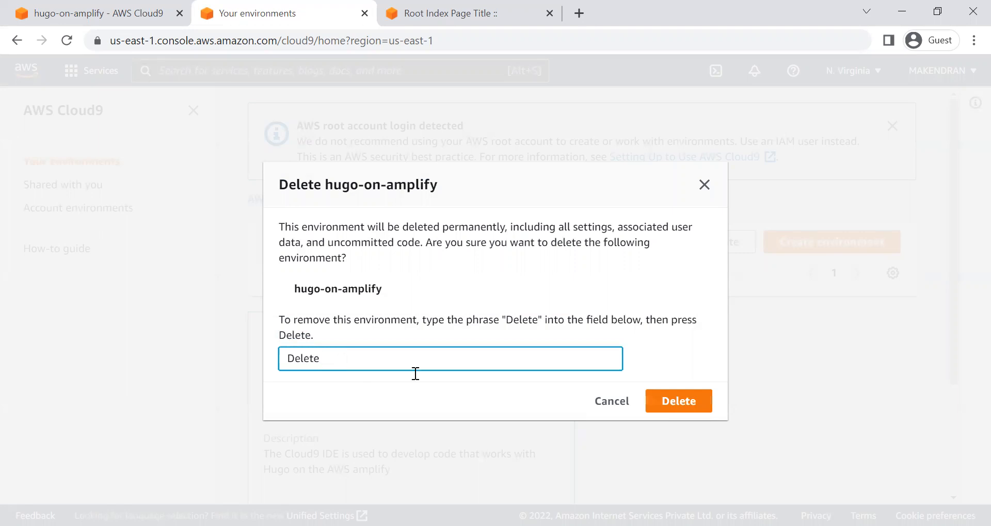
{"action": "left_click", "coordinate": [669, 401]}
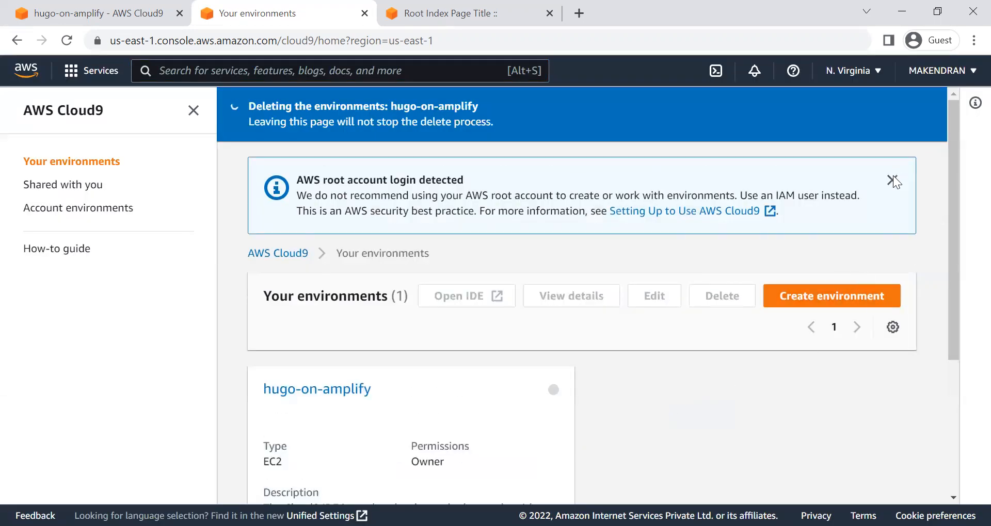
{"action": "left_click", "coordinate": [892, 180]}
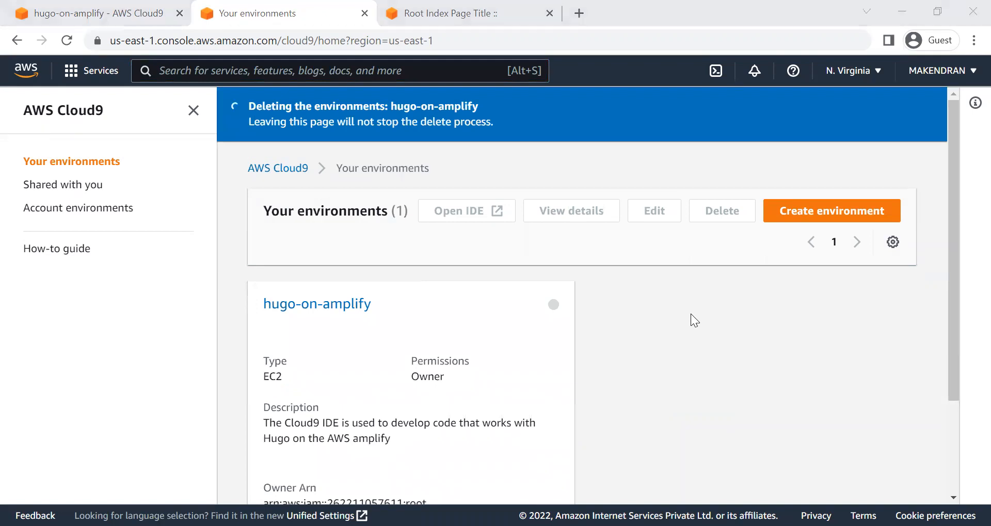